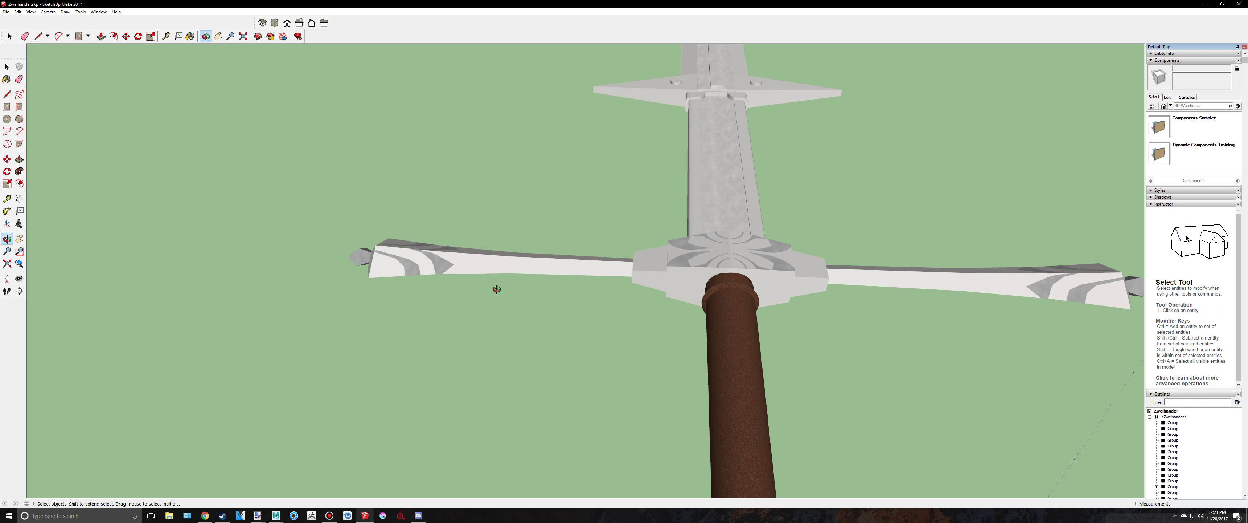
Examine the sword's crossguard and its central block from an angled view.
{"action": "middle_click_drag", "start_coordinate": [495, 287], "coordinate": [593, 329]}
{"action": "middle_click_drag", "start_coordinate": [416, 358], "coordinate": [303, 469]}
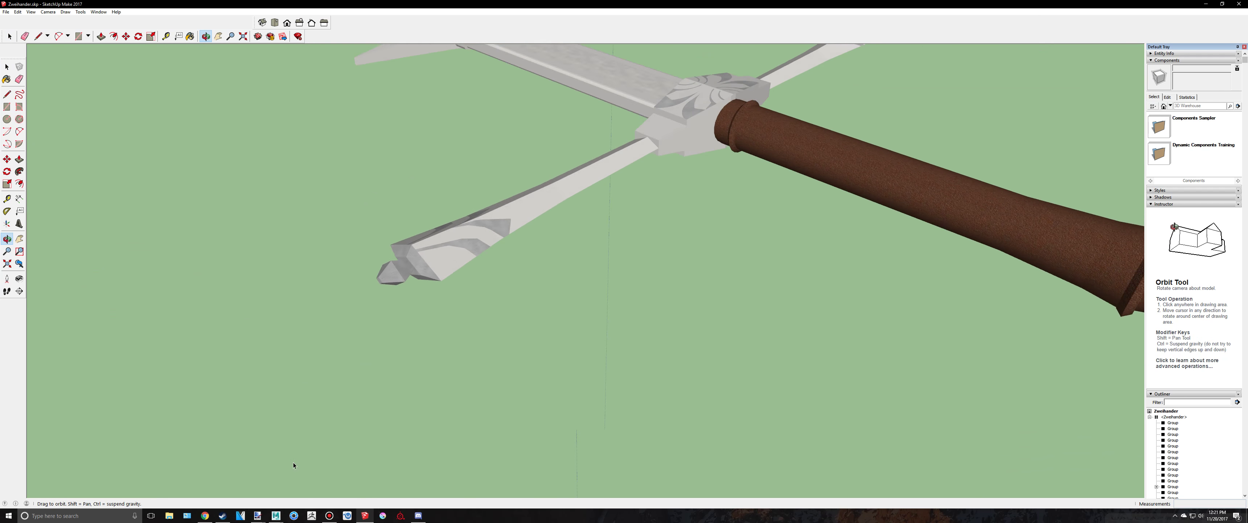
{"action": "scroll", "coordinate": [677, 221], "scroll_direction": "down", "scroll_amount": 10}
{"action": "scroll", "coordinate": [649, 292], "scroll_direction": "up", "scroll_amount": 8}
{"action": "scroll", "coordinate": [310, 480], "scroll_direction": "down", "scroll_amount": 2}
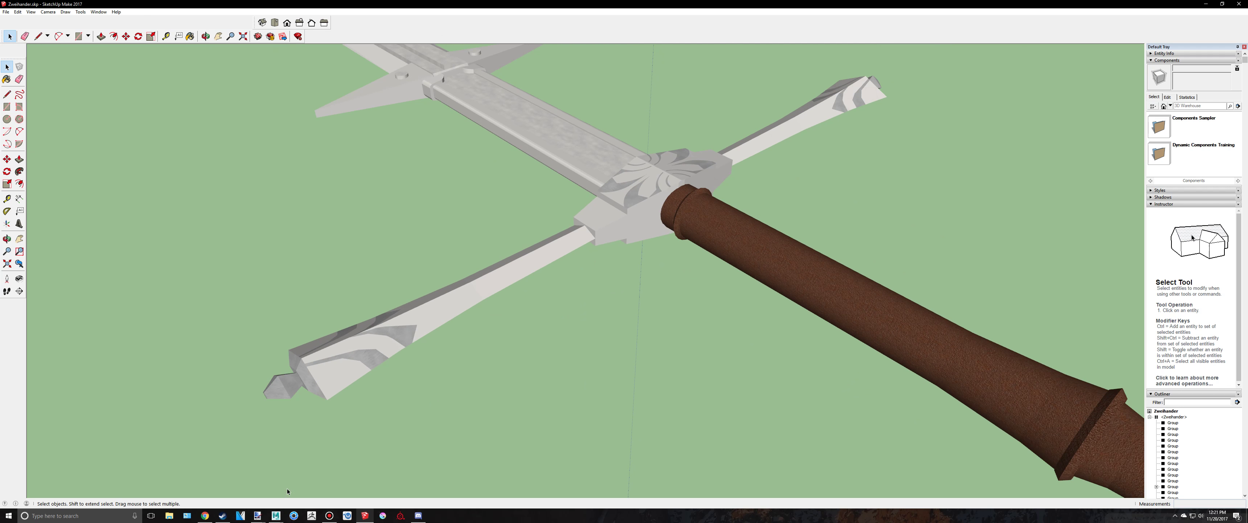
Switch to Maya, create a polygon cube and move it onto the centre of the crossguard in the reference image.
{"action": "left_click", "coordinate": [277, 515]}
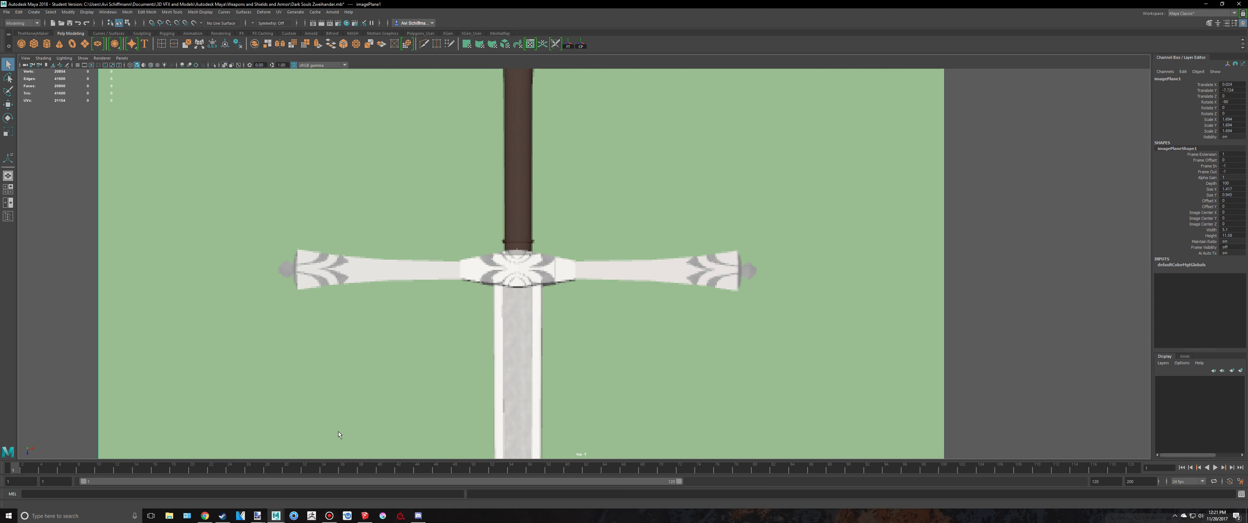
{"action": "left_click", "coordinate": [36, 47]}
{"action": "scroll", "coordinate": [647, 328], "scroll_direction": "down", "scroll_amount": 7}
{"action": "key", "text": "w"}
{"action": "left_click_drag", "start_coordinate": [567, 441], "coordinate": [569, 326]}
{"action": "key", "text": "f"}
Scale the cube uniformly to about 0.32 and shift it slightly along Z to fit the crossguard's centre.
{"action": "key", "text": "r"}
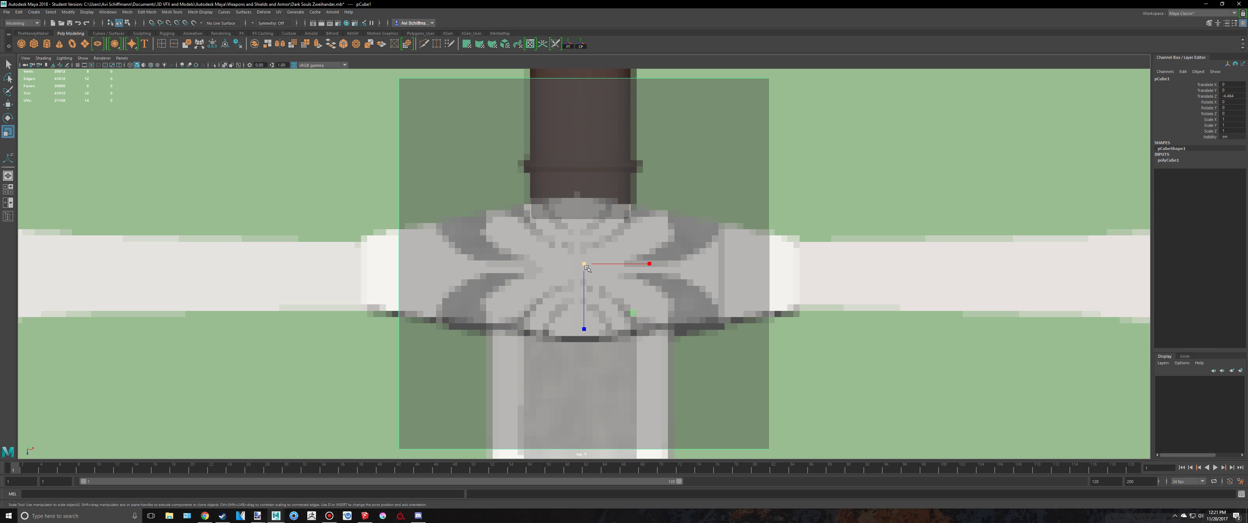
{"action": "left_click_drag", "start_coordinate": [584, 263], "coordinate": [361, 303]}
{"action": "key", "text": "w"}
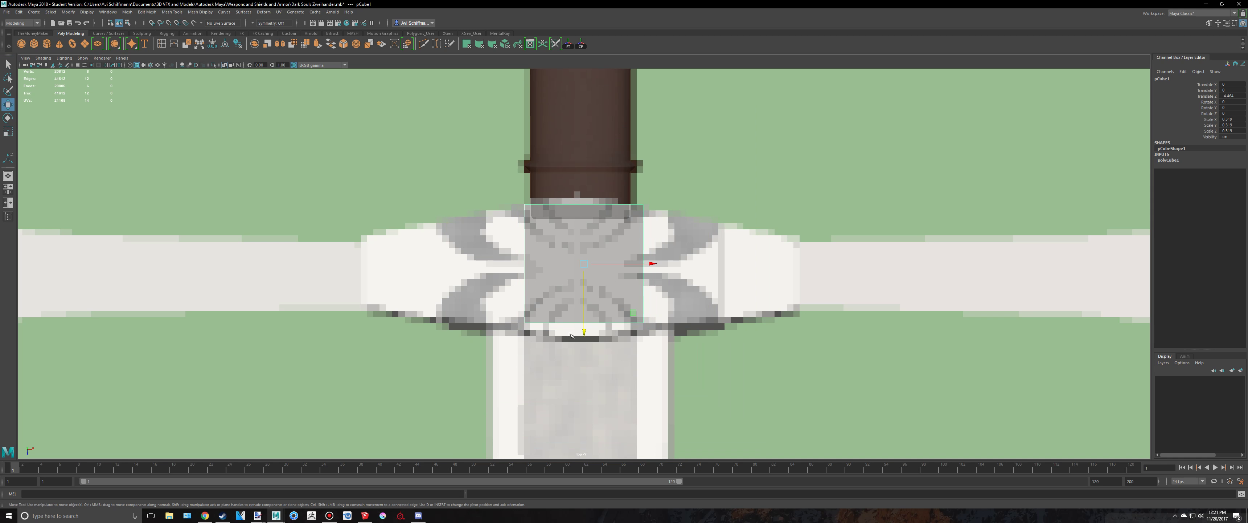
{"action": "left_click_drag", "start_coordinate": [583, 332], "coordinate": [584, 339]}
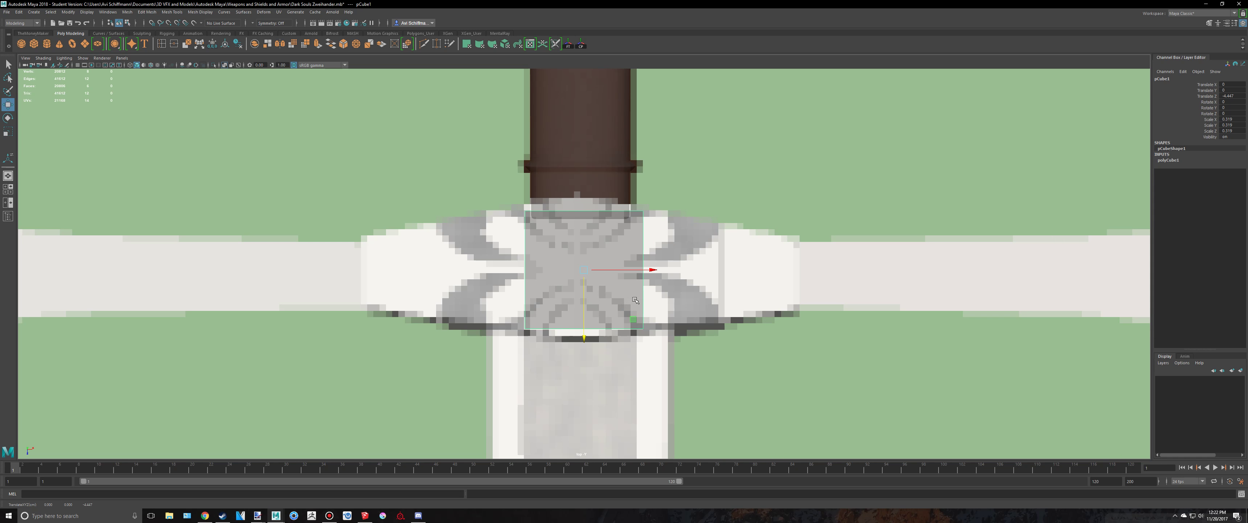
{"action": "scroll", "coordinate": [644, 290], "scroll_direction": "down", "scroll_amount": 5}
{"action": "scroll", "coordinate": [641, 283], "scroll_direction": "up", "scroll_amount": 3}
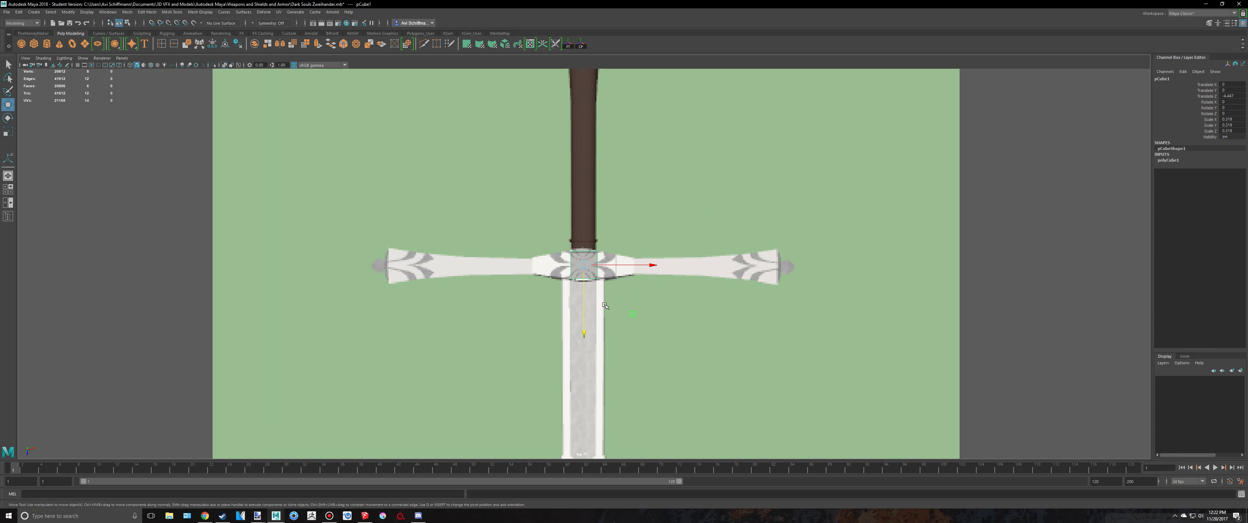
Split the cube's edge ring to add a lengthwise edge loop through its middle.
{"action": "scroll", "coordinate": [609, 304], "scroll_direction": "up", "scroll_amount": 6}
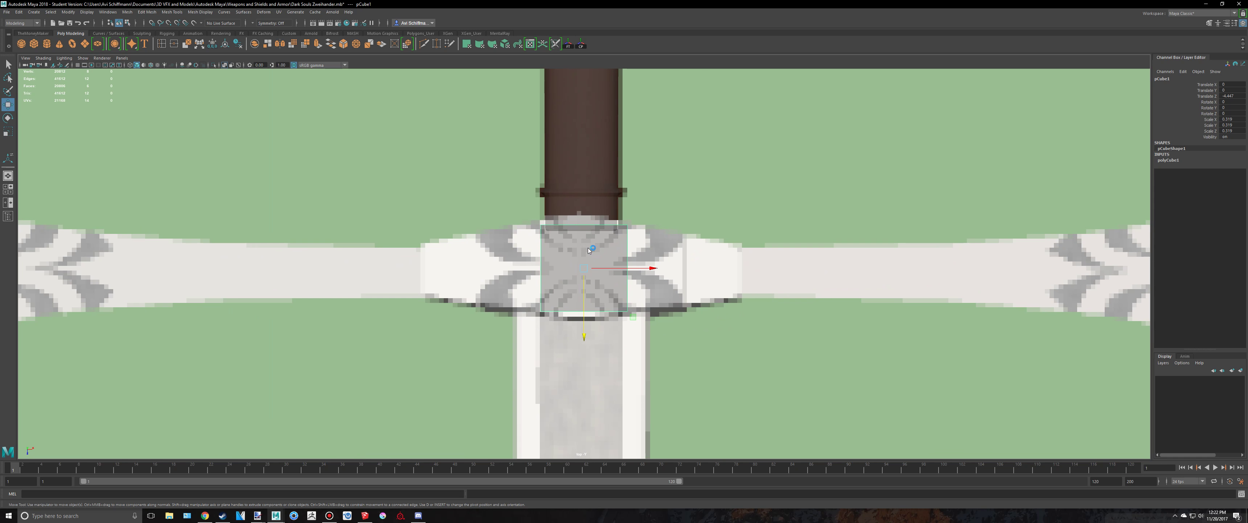
{"action": "right_click_drag", "start_coordinate": [588, 251], "coordinate": [588, 224]}
{"action": "left_click", "coordinate": [589, 224]}
{"action": "scroll", "coordinate": [671, 227], "scroll_direction": "up", "scroll_amount": 3}
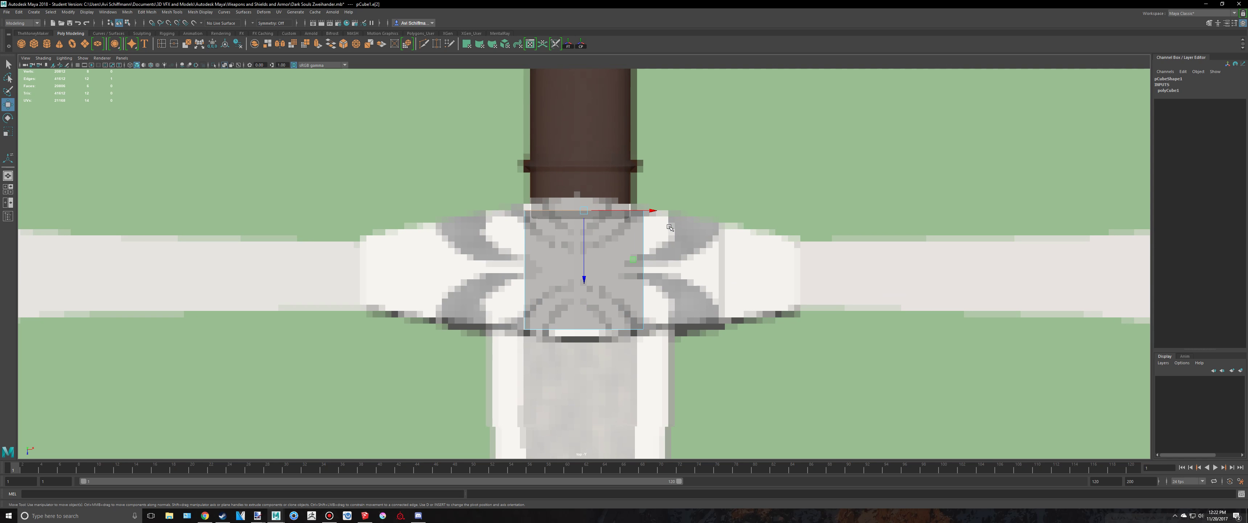
{"action": "right_click", "coordinate": [571, 217], "text": "ctrl"}
{"action": "right_click_drag", "start_coordinate": [546, 229], "coordinate": [593, 235], "text": "ctrl"}
Delete the cube faces on the negative X side of the centre loop.
{"action": "scroll", "coordinate": [617, 214], "scroll_direction": "up", "scroll_amount": 3}
{"action": "middle_click_drag", "start_coordinate": [616, 214], "coordinate": [601, 225], "text": "alt"}
{"action": "key", "text": "q"}
{"action": "right_click_drag", "start_coordinate": [498, 221], "coordinate": [498, 241]}
{"action": "left_click_drag", "start_coordinate": [533, 443], "coordinate": [541, 406]}
{"action": "key", "text": "Delete"}
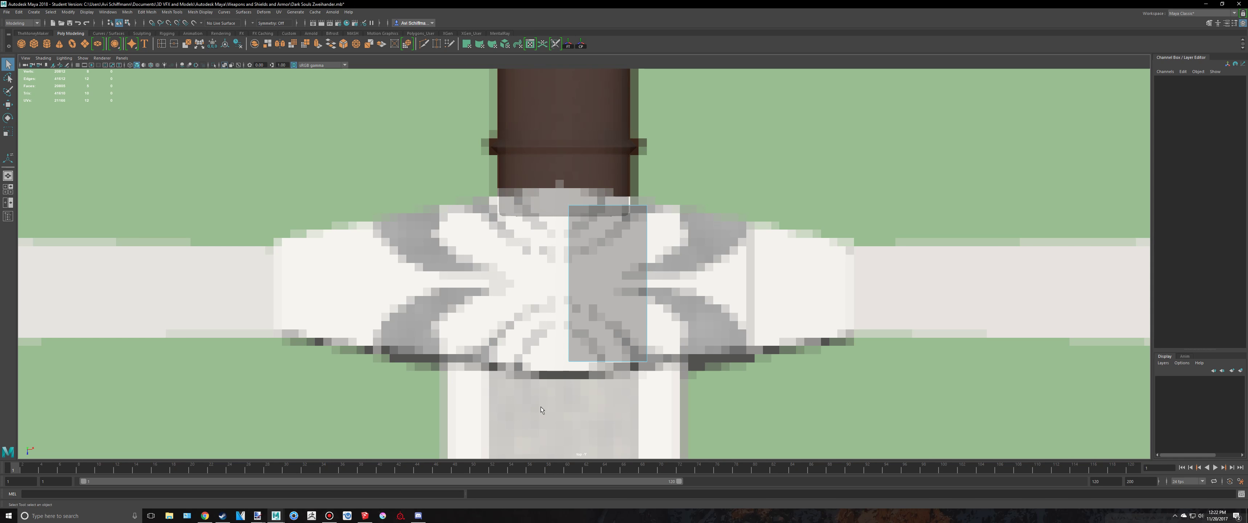
Inspect the halved cube in the perspective view and reselect it as a whole object.
{"action": "key", "text": "space"}
{"action": "key", "text": "space"}
{"action": "left_click_drag", "start_coordinate": [882, 195], "coordinate": [720, 294], "text": "alt"}
{"action": "right_click_drag", "start_coordinate": [753, 291], "coordinate": [791, 260]}
{"action": "left_click", "coordinate": [795, 264]}
{"action": "left_click_drag", "start_coordinate": [795, 264], "coordinate": [679, 293], "text": "alt"}
{"action": "key", "text": "space"}
{"action": "key", "text": "space"}
{"action": "left_click", "coordinate": [642, 293]}
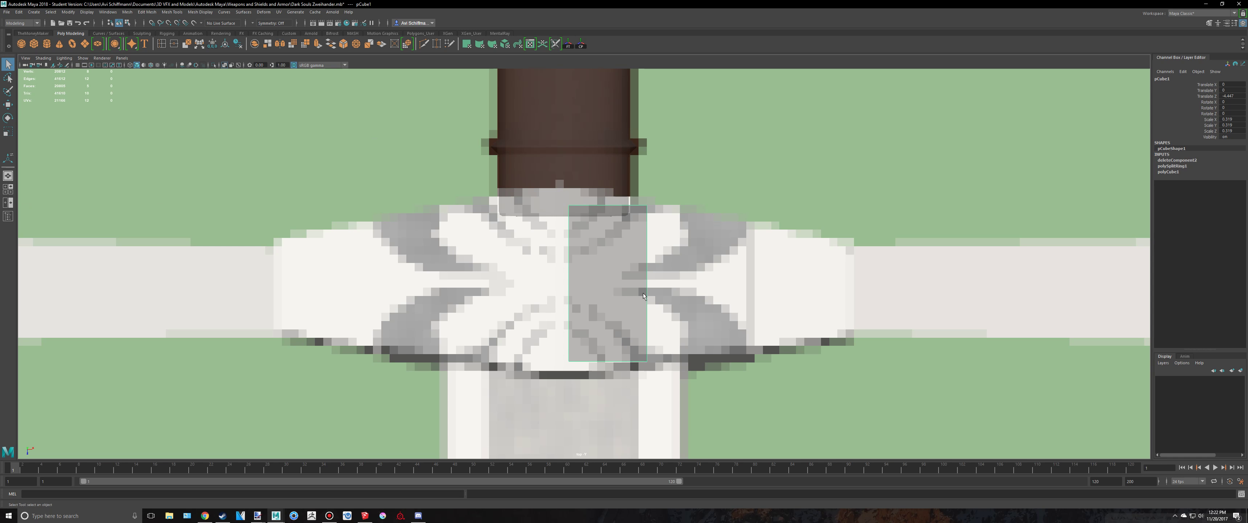
Move the half cube's outer vertices outward along X and scale them slightly closer together.
{"action": "right_click_drag", "start_coordinate": [627, 234], "coordinate": [594, 229]}
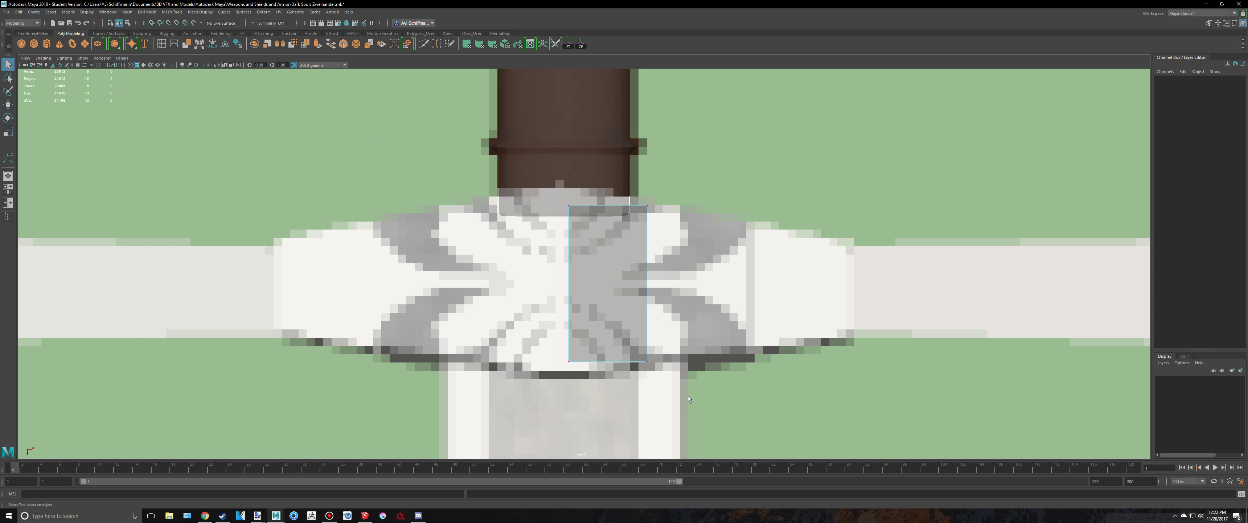
{"action": "left_click_drag", "start_coordinate": [688, 395], "coordinate": [626, 185]}
{"action": "middle_click_drag", "start_coordinate": [700, 232], "coordinate": [594, 227], "text": "alt"}
{"action": "key", "text": "w"}
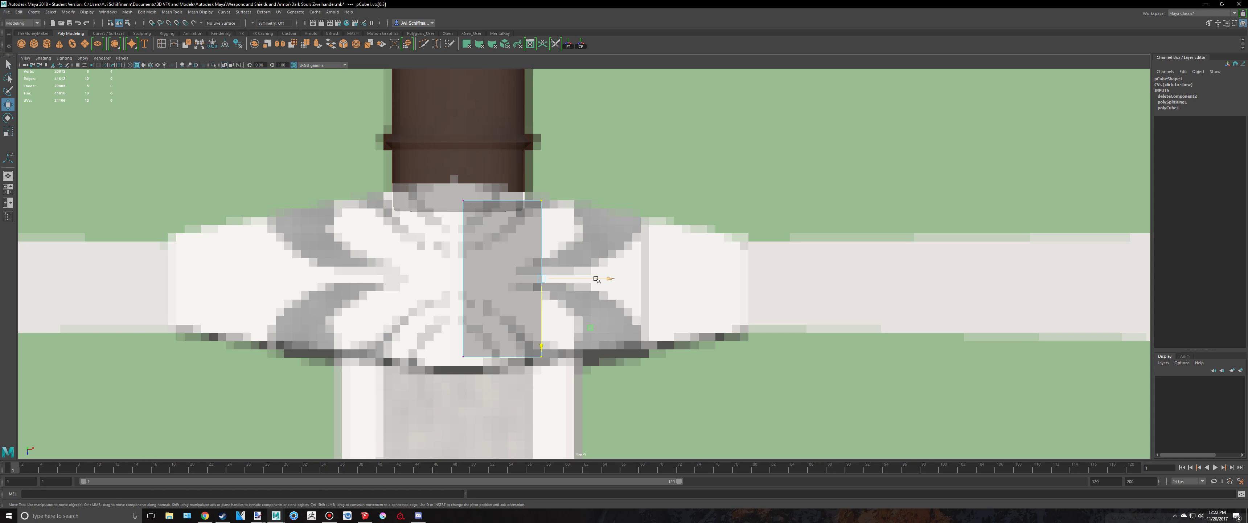
{"action": "left_click_drag", "start_coordinate": [603, 279], "coordinate": [555, 280]}
{"action": "key", "text": "r"}
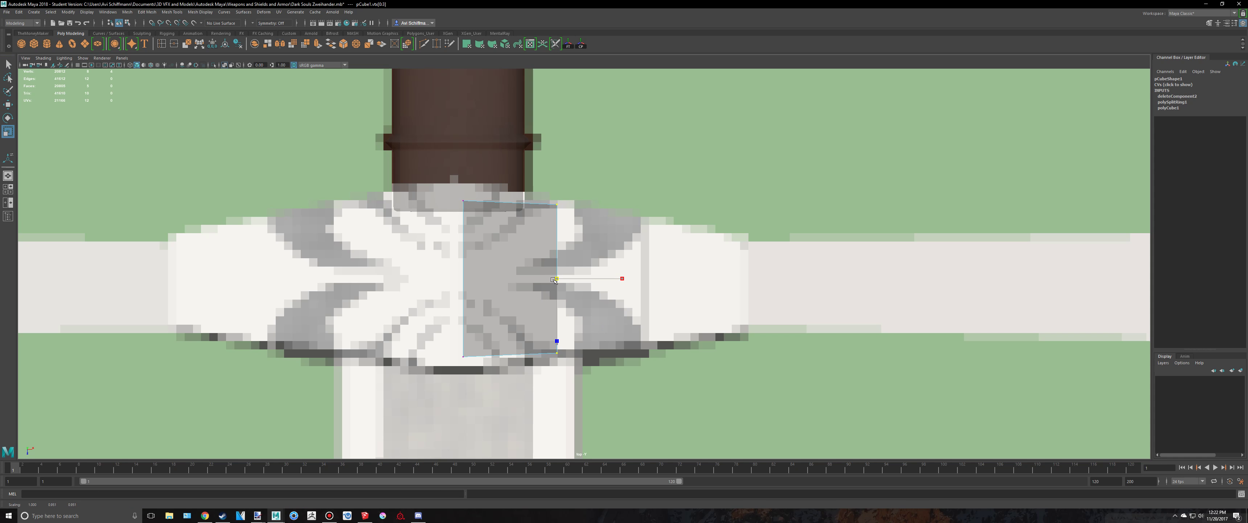
Select the half block's outer end face and set the perspective view to wireframe display.
{"action": "right_click_drag", "start_coordinate": [546, 247], "coordinate": [546, 266]}
{"action": "left_click_drag", "start_coordinate": [598, 385], "coordinate": [517, 140]}
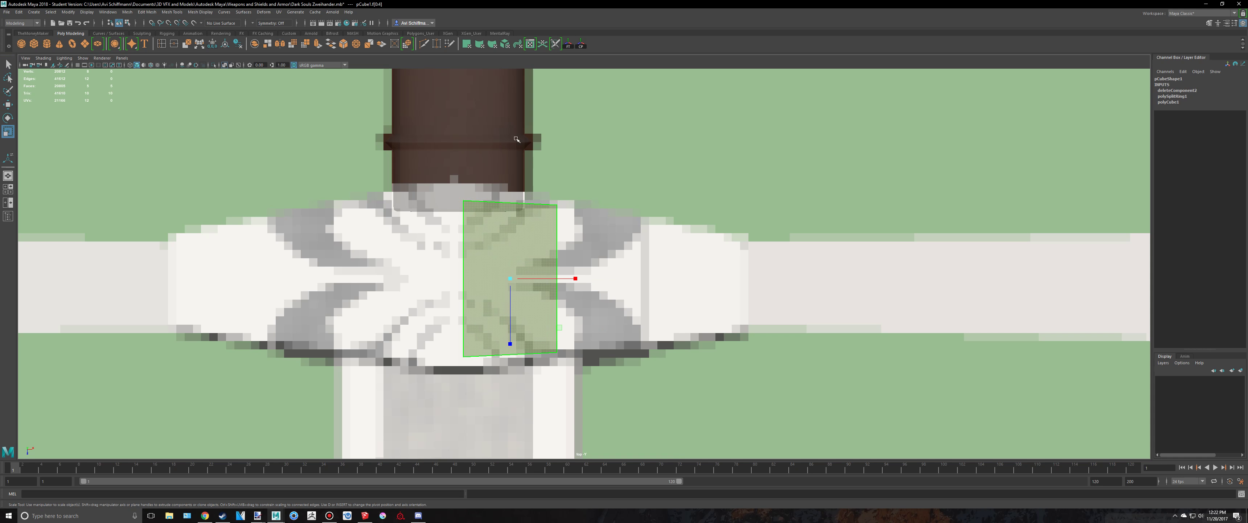
{"action": "key", "text": "space"}
{"action": "key", "text": "space"}
{"action": "left_click_drag", "start_coordinate": [892, 190], "coordinate": [809, 254], "text": "alt"}
{"action": "key", "text": "4"}
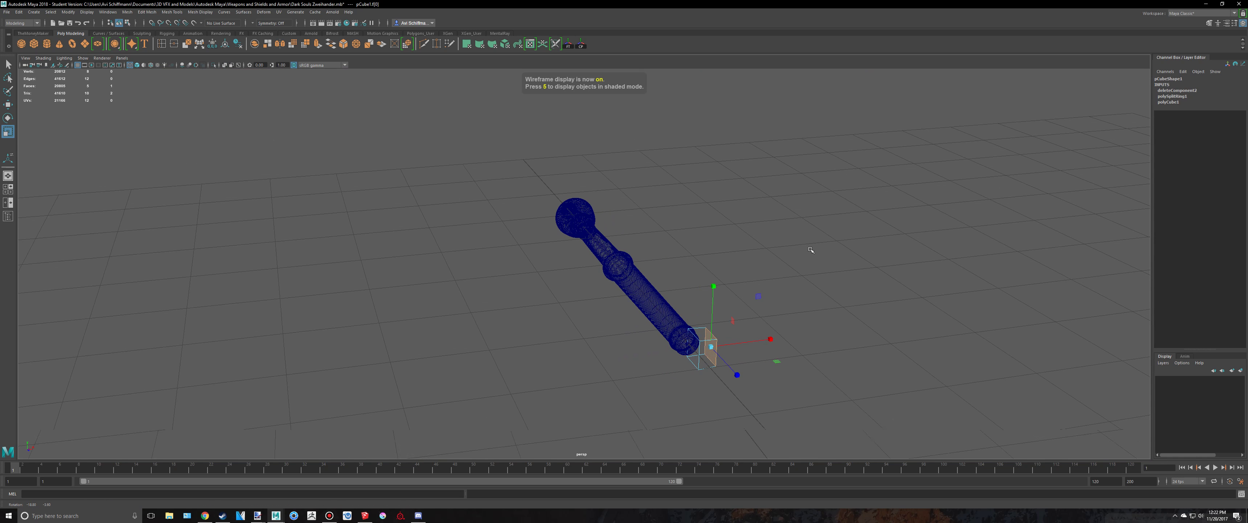
{"action": "key", "text": "space"}
{"action": "key", "text": "space"}
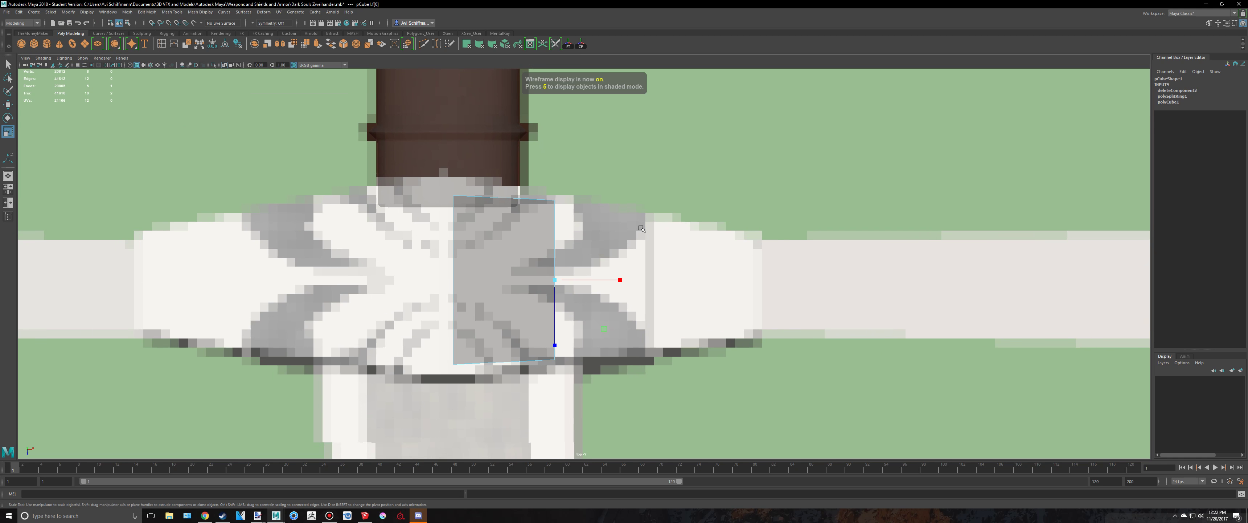
{"action": "middle_click_drag", "start_coordinate": [699, 253], "coordinate": [687, 249], "text": "alt"}
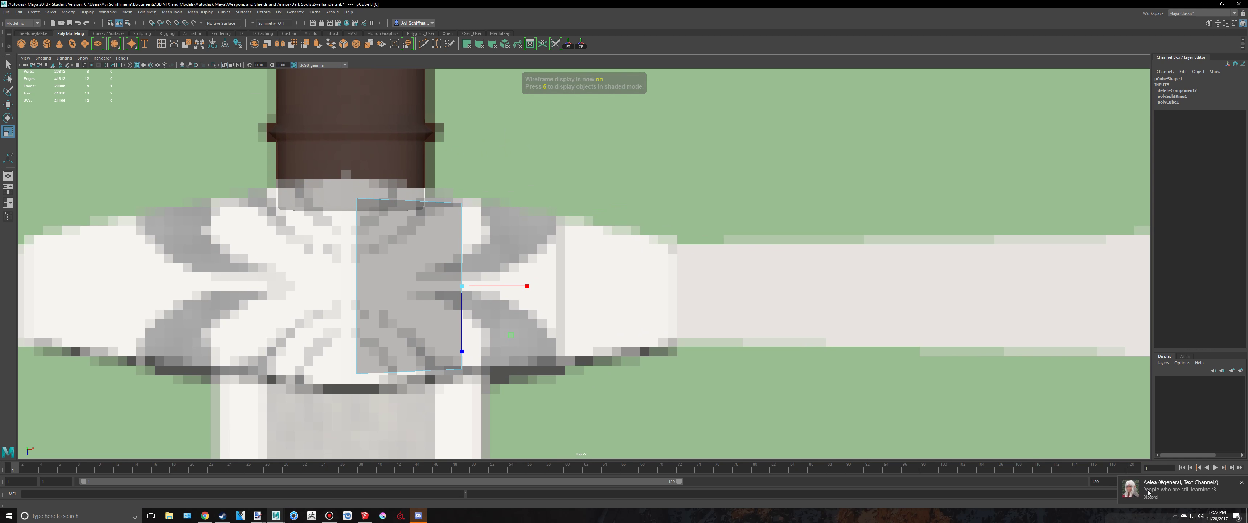
Dismiss the chat notification and show the hidden system tray icons.
{"action": "left_click", "coordinate": [1241, 483]}
{"action": "left_click", "coordinate": [1175, 517]}
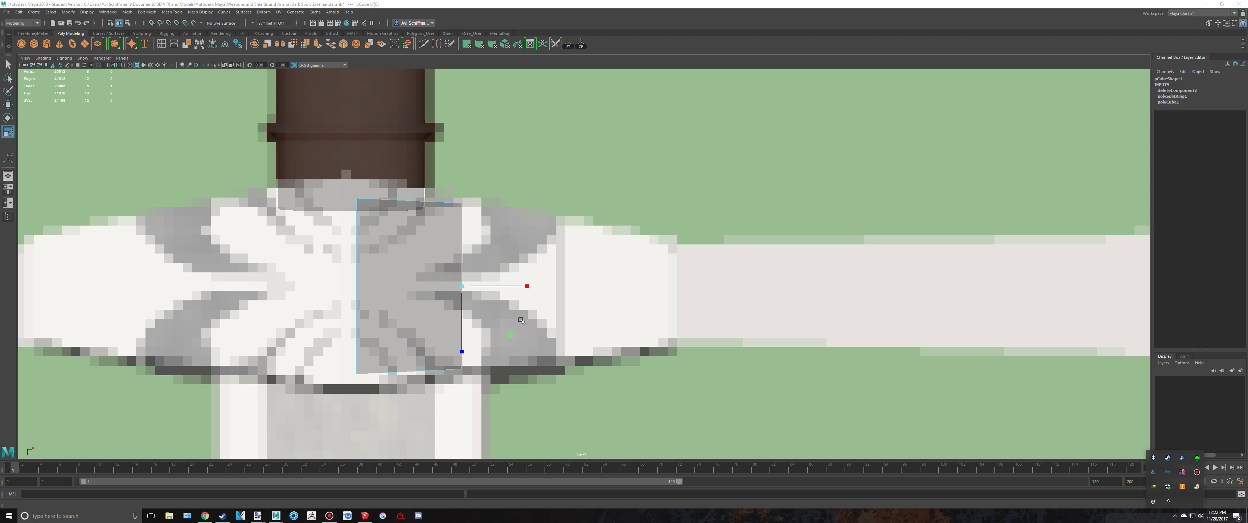
Extrude the end face outward to the end of the crossguard's central block and scale it down to taper the section.
{"action": "middle_click_drag", "start_coordinate": [521, 320], "coordinate": [510, 331], "text": "alt"}
{"action": "scroll", "coordinate": [552, 306], "scroll_direction": "up", "scroll_amount": 2}
{"action": "middle_click_drag", "start_coordinate": [555, 304], "coordinate": [603, 296], "text": "alt"}
{"action": "key", "text": "w"}
{"action": "left_click_drag", "start_coordinate": [524, 301], "coordinate": [642, 326]}
{"action": "key", "text": "ctrl+e"}
{"action": "key", "text": "r"}
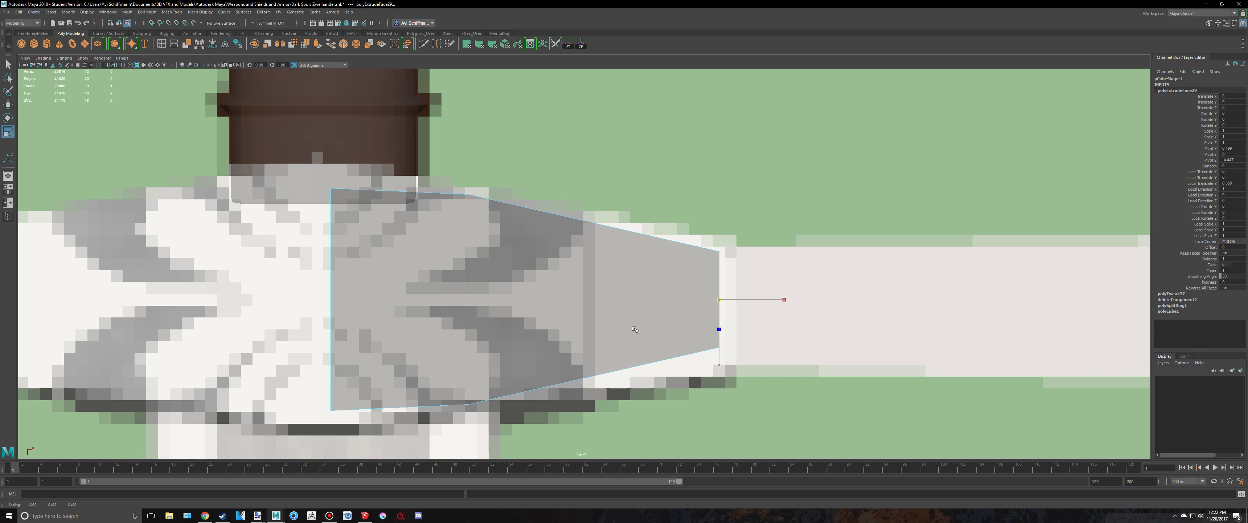
Nudge the extruded end face slightly outward along X and compare it with the SketchUp reference model.
{"action": "key", "text": "w"}
{"action": "left_click_drag", "start_coordinate": [789, 301], "coordinate": [703, 308]}
{"action": "key", "text": "r"}
{"action": "key", "text": "alt+Tab"}
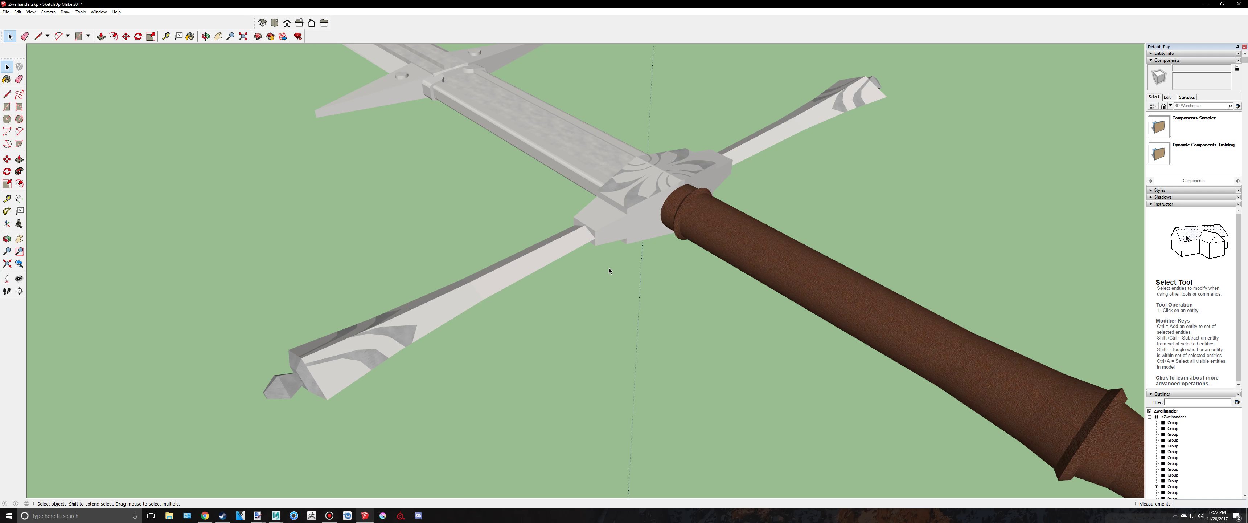
{"action": "key", "text": "alt+Tab"}
{"action": "middle_click_drag", "start_coordinate": [728, 297], "coordinate": [673, 294], "text": "alt"}
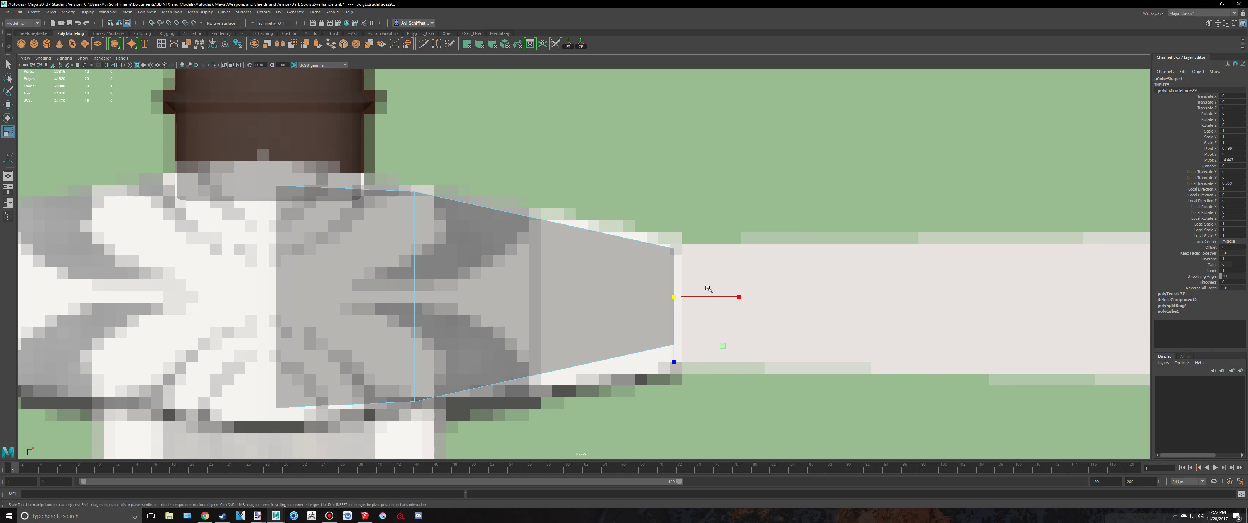
Move the extruded end face inward to the vertical seam of the central block and enlarge it to match the reference outline.
{"action": "left_click_drag", "start_coordinate": [731, 296], "coordinate": [593, 320]}
{"action": "key", "text": "r"}
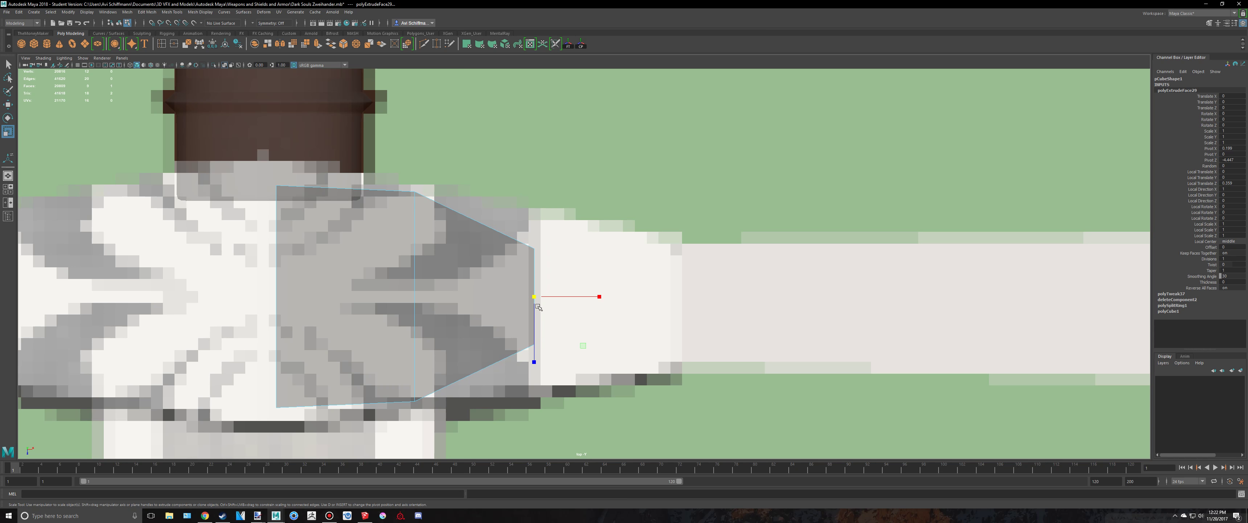
{"action": "left_click_drag", "start_coordinate": [534, 297], "coordinate": [591, 313]}
{"action": "middle_click_drag", "start_coordinate": [591, 313], "coordinate": [593, 316]}
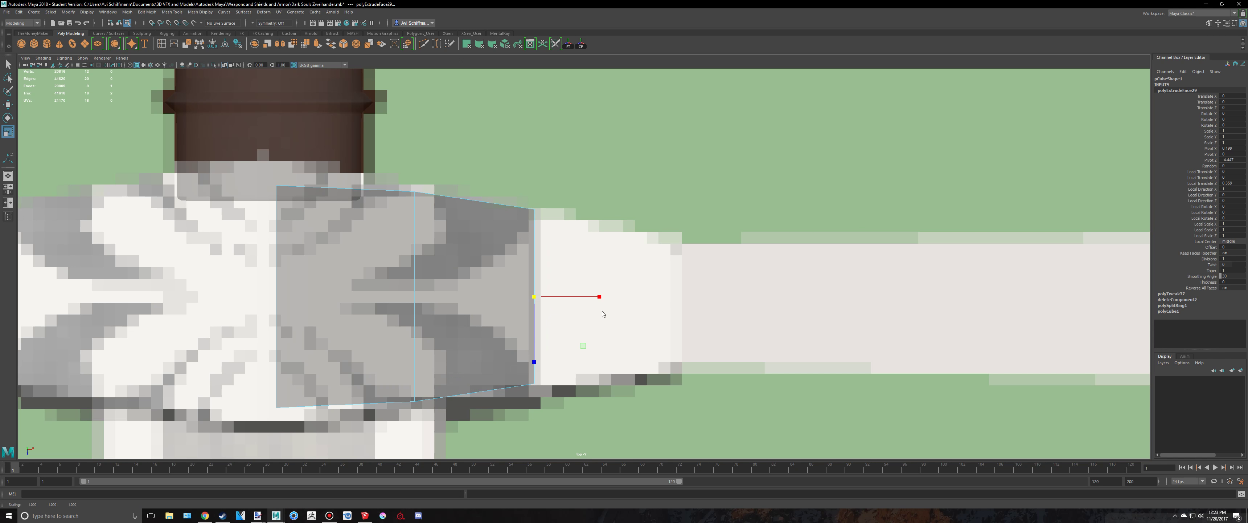
{"action": "key", "text": "alt+Tab"}
{"action": "key", "text": "alt+Tab"}
{"action": "middle_click_drag", "start_coordinate": [718, 277], "coordinate": [711, 271], "text": "alt"}
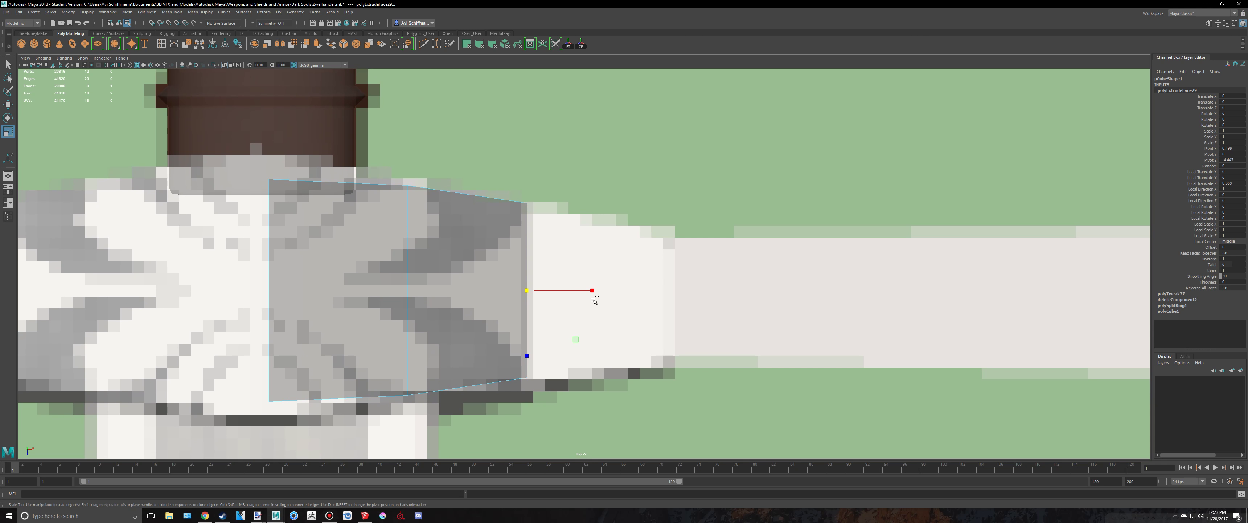
Try to extrude a smaller section outward from the end face, and undo its scaling and extrusion.
{"action": "key", "text": "ctrl+e"}
{"action": "middle_click_drag", "start_coordinate": [594, 300], "coordinate": [514, 300]}
{"action": "key", "text": "ctrl+e"}
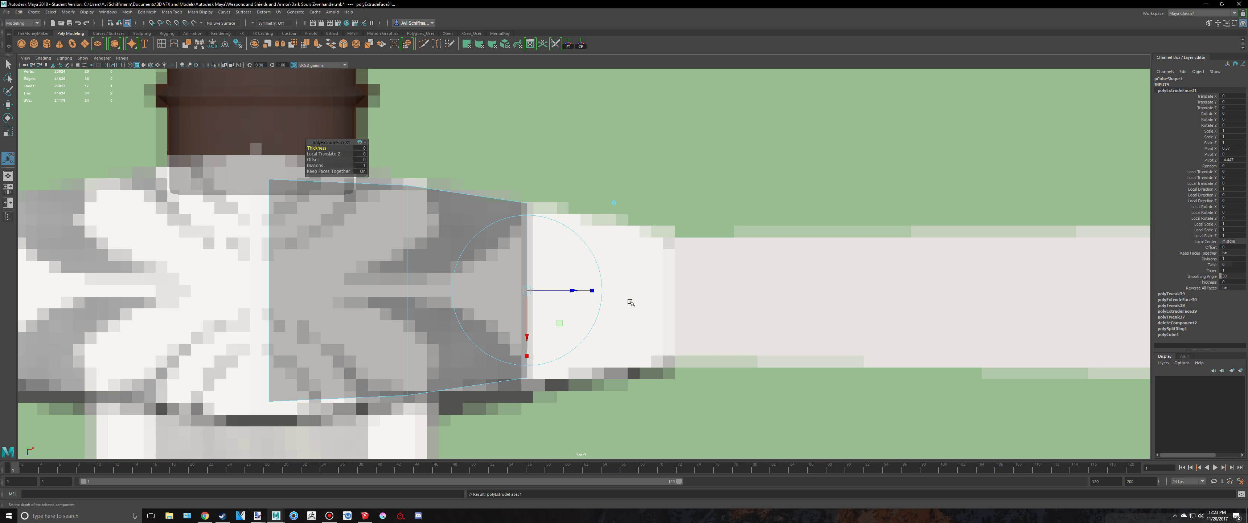
{"action": "left_click_drag", "start_coordinate": [571, 291], "coordinate": [708, 315]}
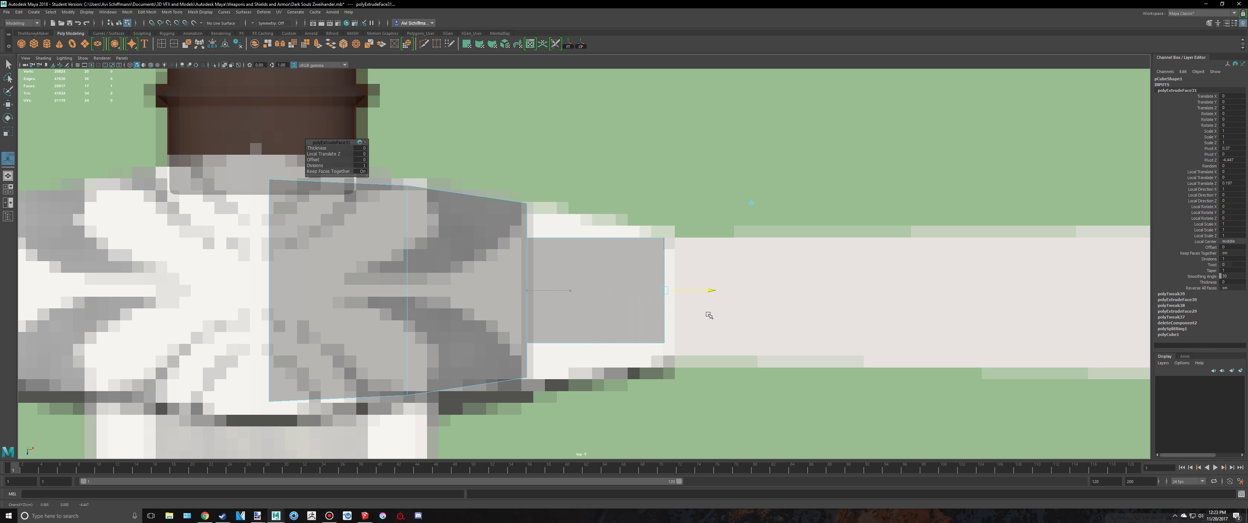
{"action": "key", "text": "ctrl+z"}
{"action": "key", "text": "ctrl+z"}
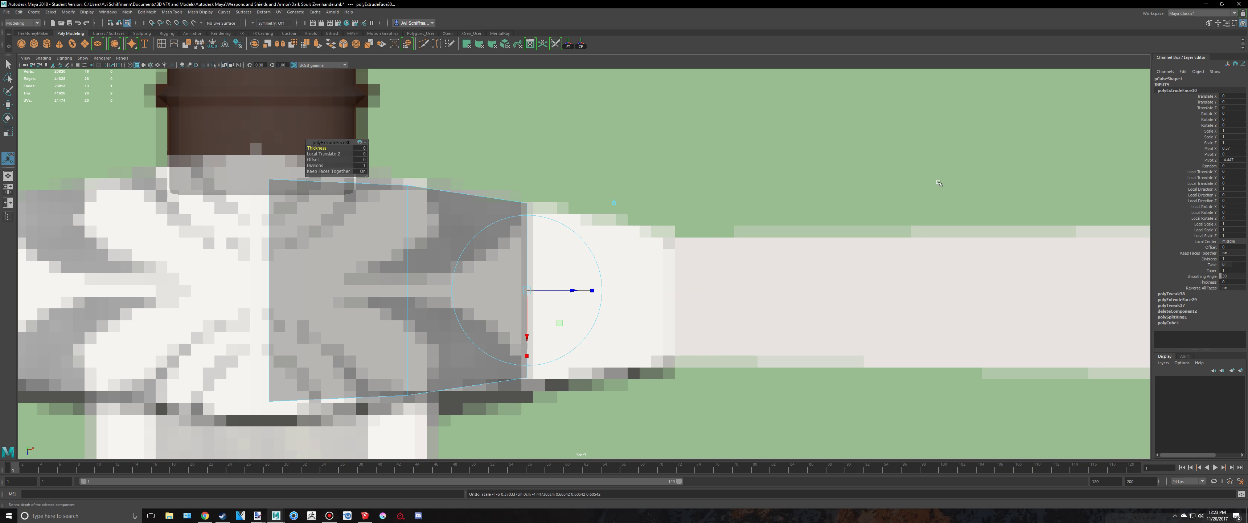
Extrude the block's end face again and shrink it within its own plane to form an inset.
{"action": "key", "text": "space"}
{"action": "key", "text": "space"}
{"action": "key", "text": "f"}
{"action": "left_click_drag", "start_coordinate": [833, 229], "coordinate": [756, 221], "text": "alt"}
{"action": "left_click", "coordinate": [553, 346]}
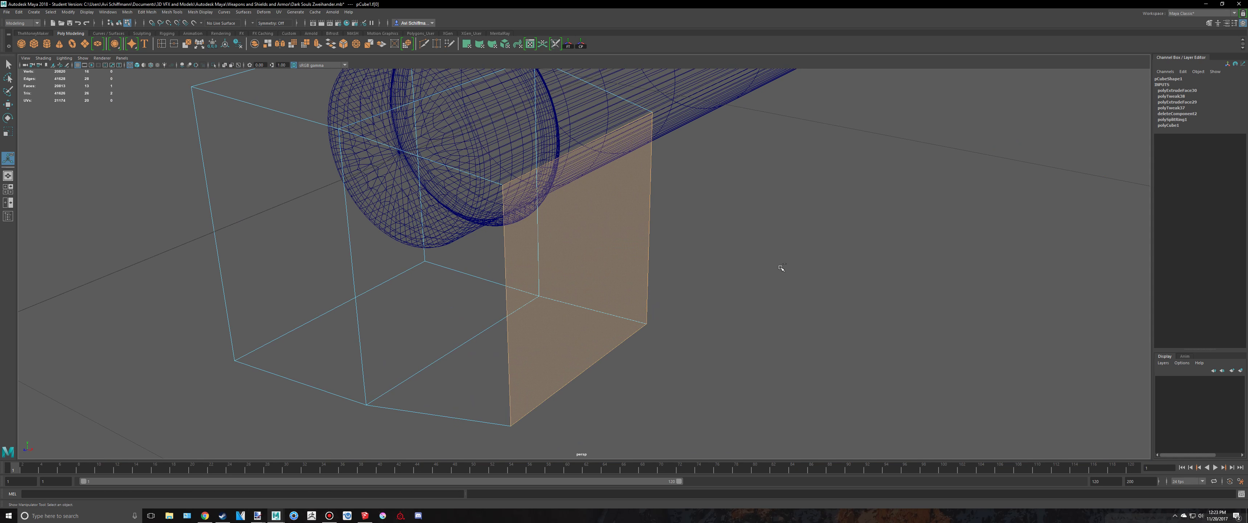
{"action": "key", "text": "ctrl+e"}
{"action": "key", "text": "r"}
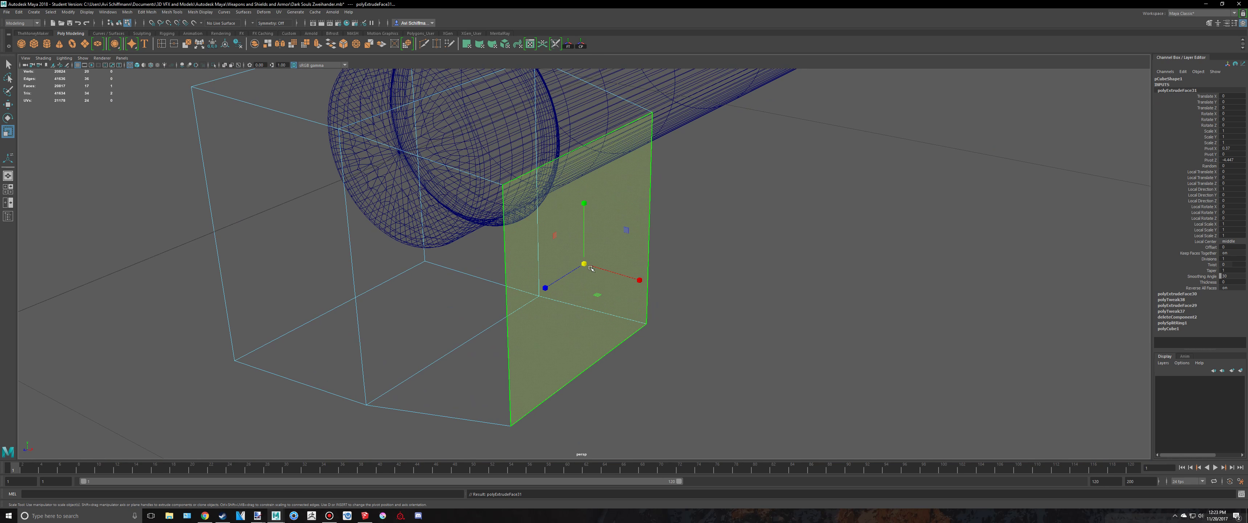
{"action": "left_click_drag", "start_coordinate": [639, 280], "coordinate": [534, 275], "text": "ctrl"}
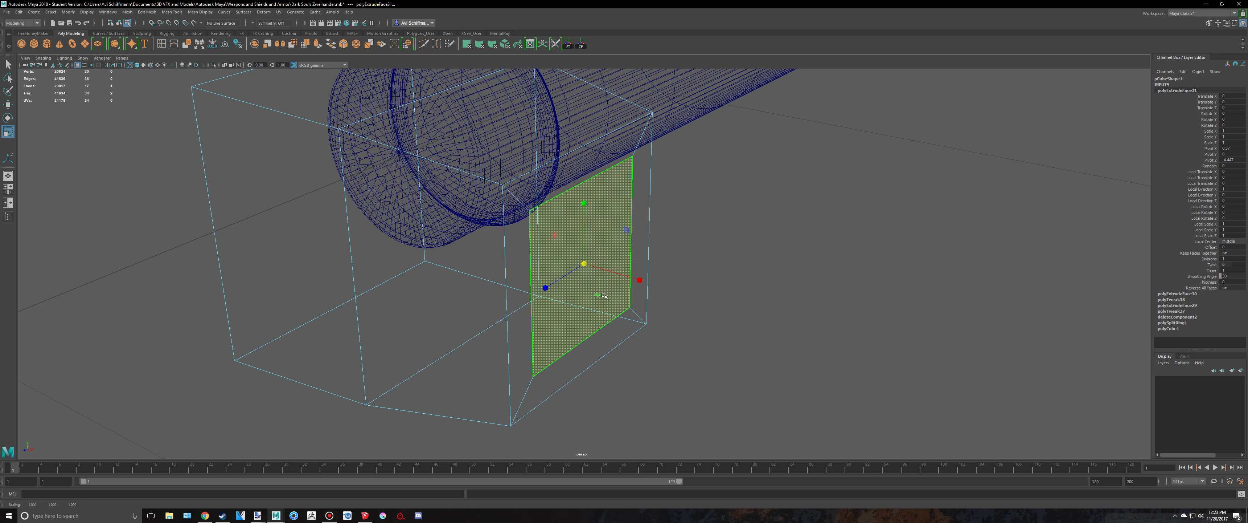
{"action": "key", "text": "space"}
{"action": "key", "text": "space"}
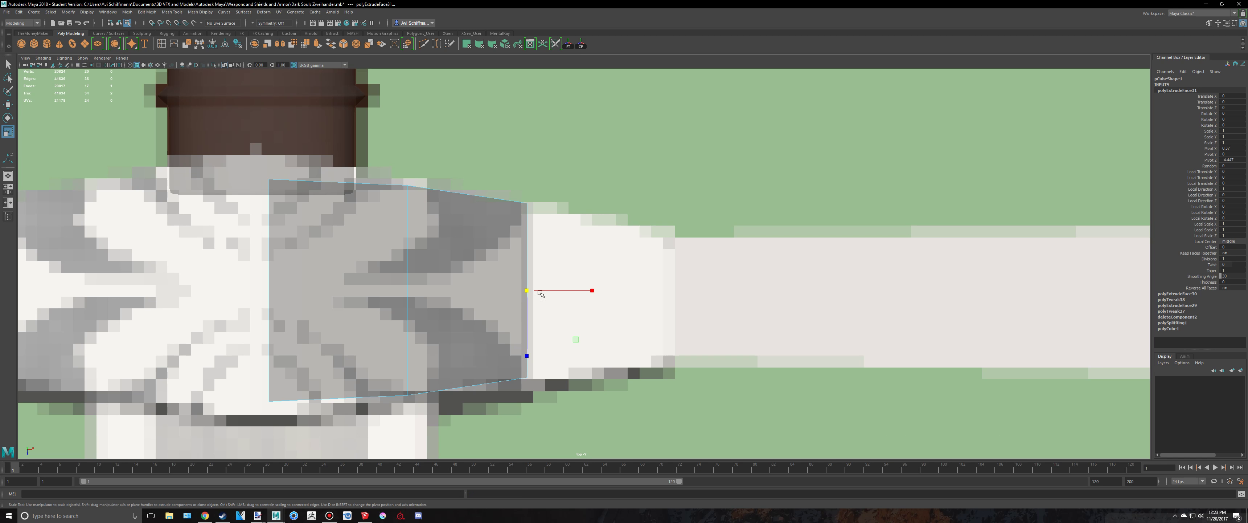
Switch to SketchUp and examine how the crossguard arm meets the stepped central block.
{"action": "key", "text": "alt+Tab"}
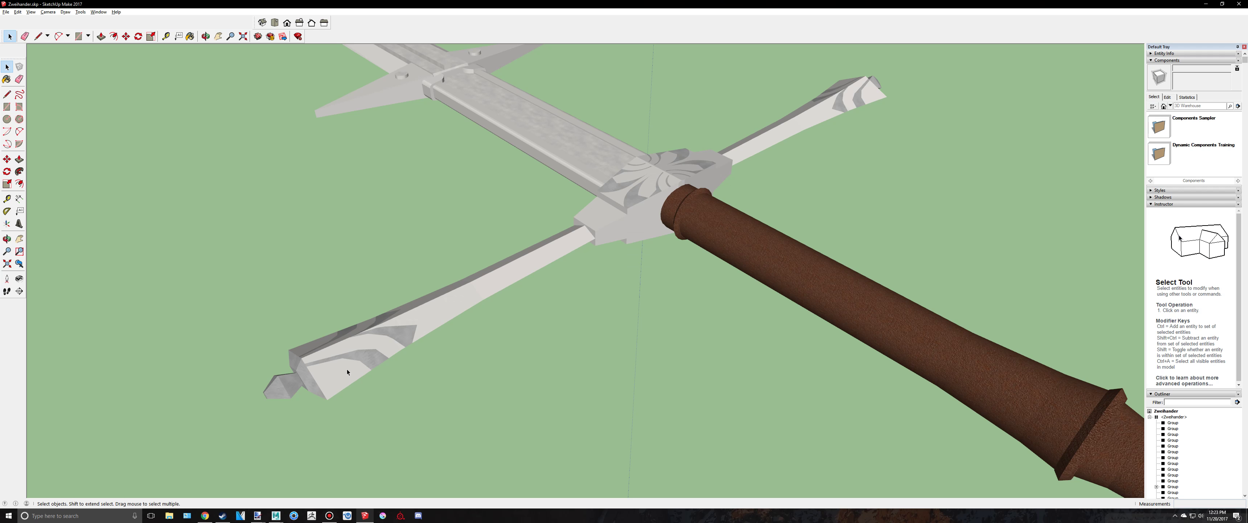
{"action": "key", "text": "alt+Tab"}
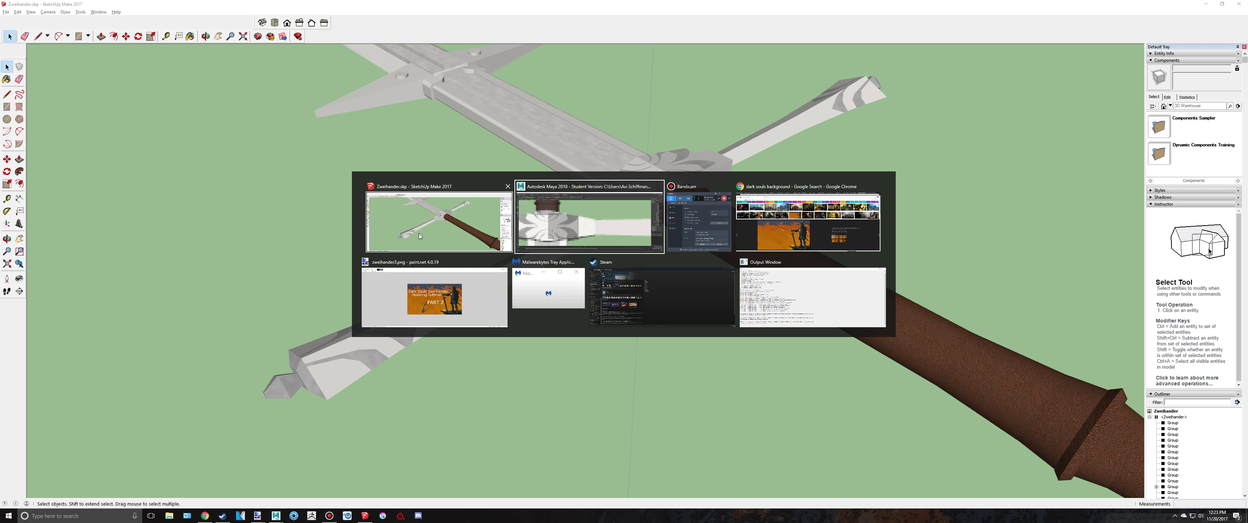
{"action": "left_click", "coordinate": [419, 236]}
{"action": "mouse_move", "coordinate": [596, 232]}
{"action": "middle_mouse_down"}
{"action": "mouse_move", "coordinate": [664, 238]}
{"action": "mouse_move", "coordinate": [609, 244]}
{"action": "middle_mouse_up"}
{"action": "scroll", "coordinate": [610, 243], "scroll_direction": "up", "scroll_amount": 2}
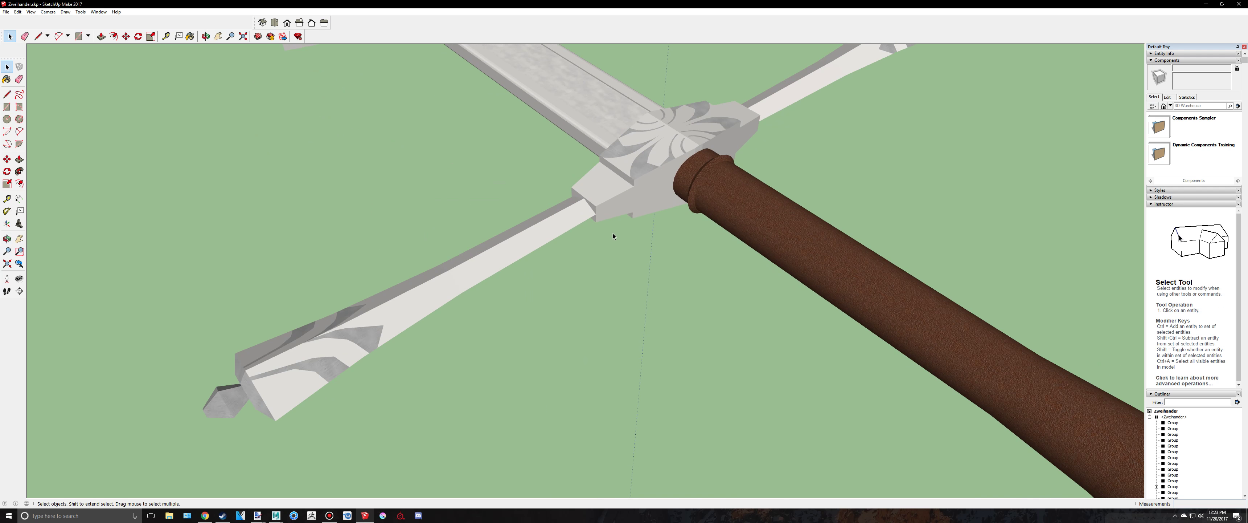
Examine up close the tapered transition between the crossguard arm and the central block.
{"action": "scroll", "coordinate": [613, 235], "scroll_direction": "up", "scroll_amount": 3}
{"action": "scroll", "coordinate": [635, 177], "scroll_direction": "up", "scroll_amount": 2}
{"action": "middle_click_drag", "start_coordinate": [623, 187], "coordinate": [646, 234], "text": "shift"}
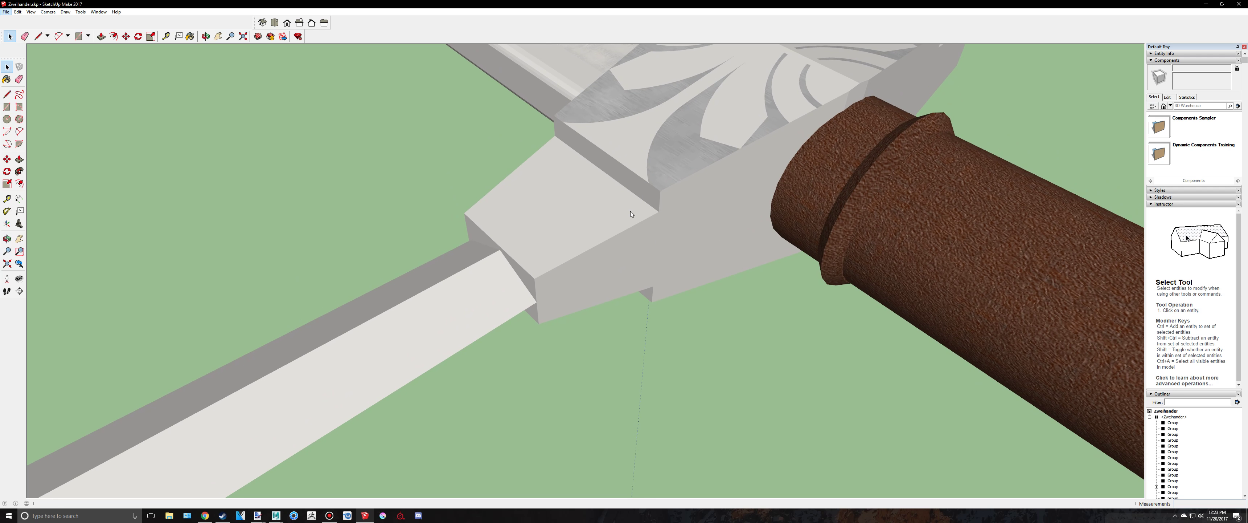
Return to Maya, undo the end-face inset, and extrude the face again with its height scaled to about 0.714.
{"action": "key", "text": "alt+Tab"}
{"action": "key", "text": "space"}
{"action": "key", "text": "space"}
{"action": "left_click_drag", "start_coordinate": [863, 184], "coordinate": [609, 194], "text": "alt"}
{"action": "key", "text": "ctrl+z"}
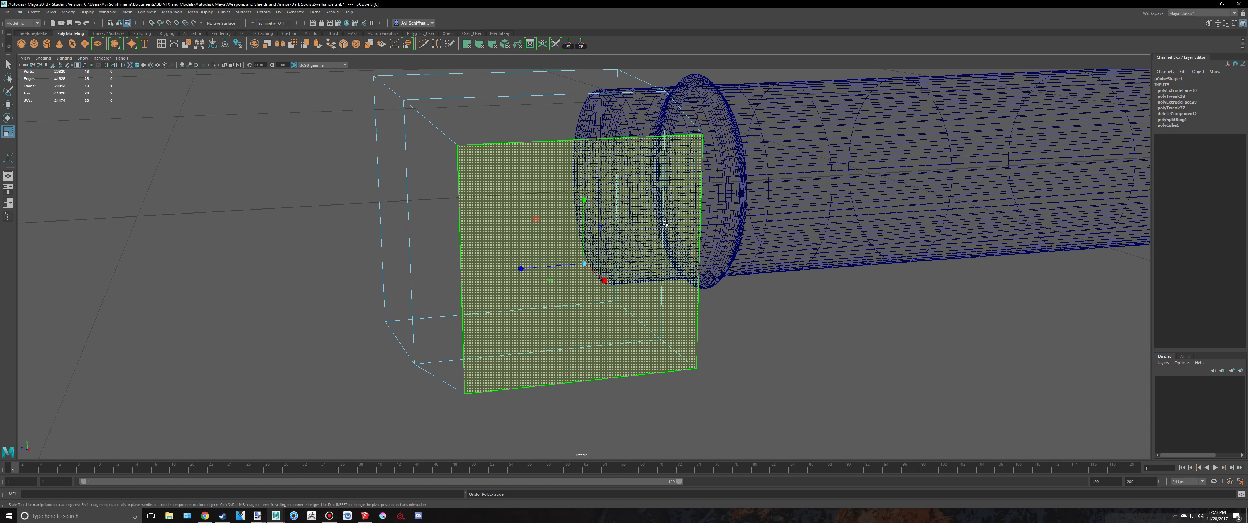
{"action": "key", "text": "ctrl+e"}
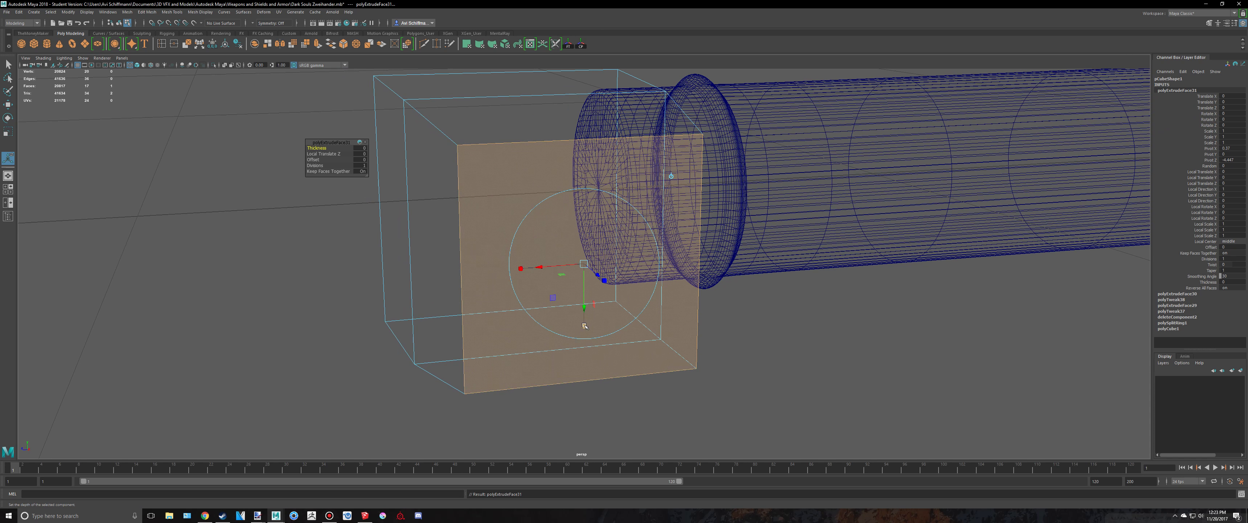
{"action": "left_click_drag", "start_coordinate": [584, 326], "coordinate": [585, 298]}
{"action": "key", "text": "alt+Tab"}
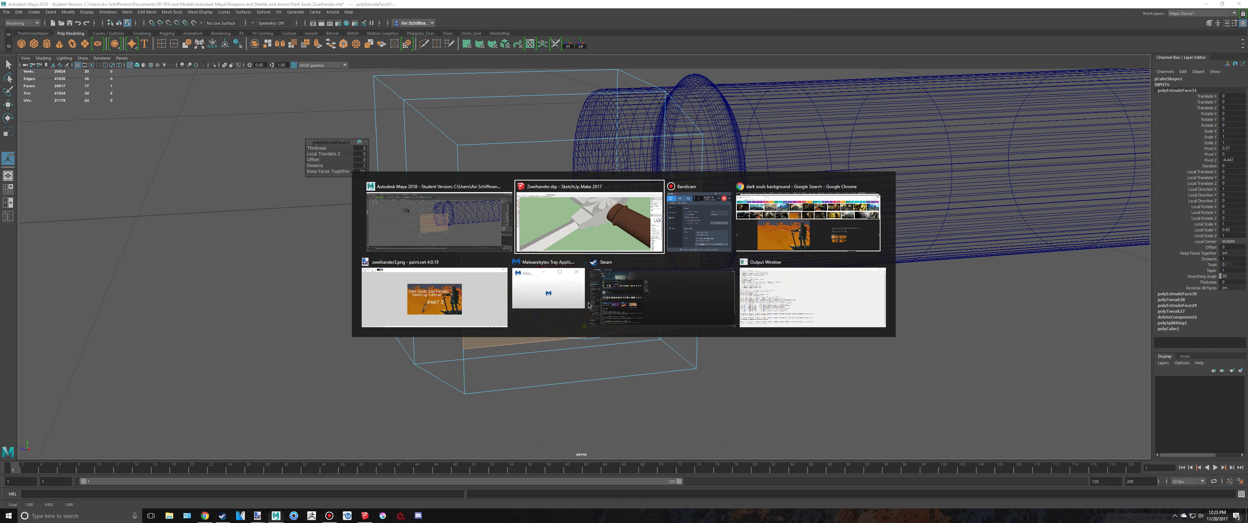
{"action": "key", "text": "alt+Tab"}
{"action": "left_click_drag", "start_coordinate": [589, 326], "coordinate": [587, 335]}
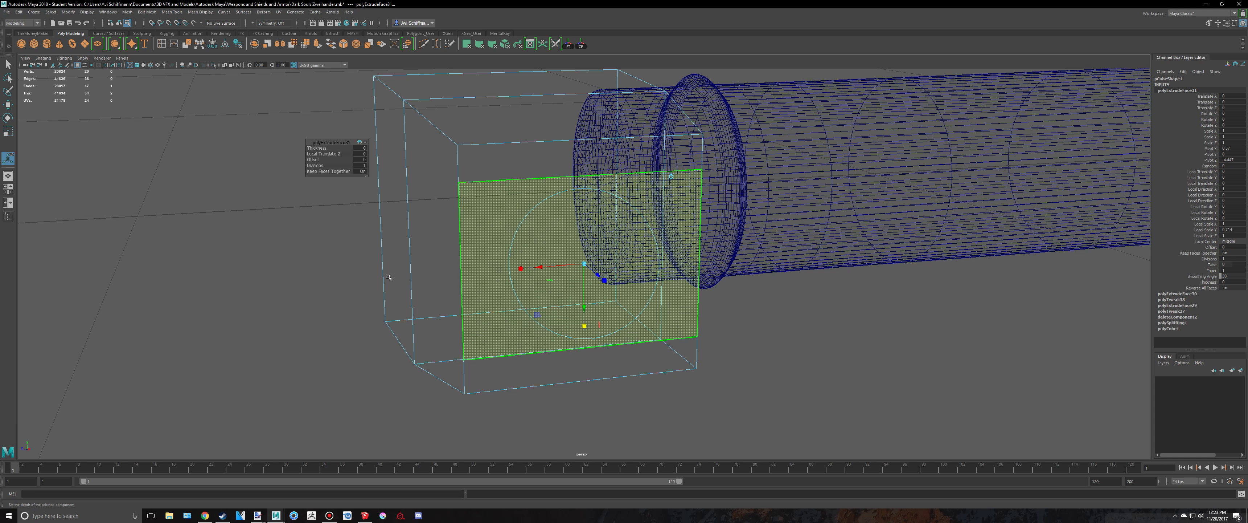
Extrude the inset face outward in the top view to where the crossguard arm begins in the reference image.
{"action": "key", "text": "space"}
{"action": "key", "text": "space"}
{"action": "key", "text": "ctrl+e"}
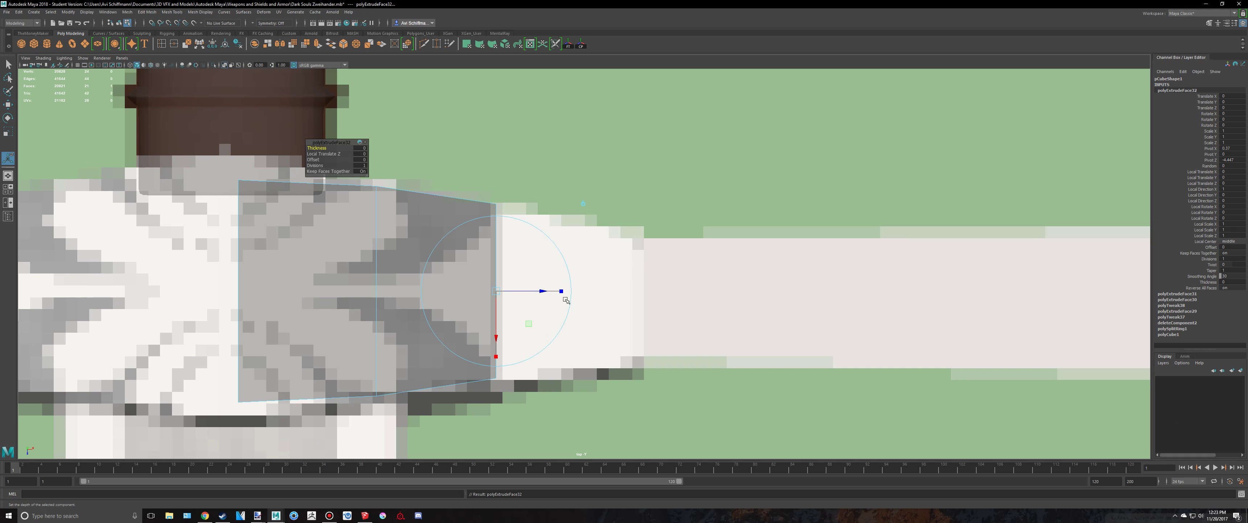
{"action": "key", "text": "w"}
{"action": "left_click_drag", "start_coordinate": [557, 293], "coordinate": [701, 323]}
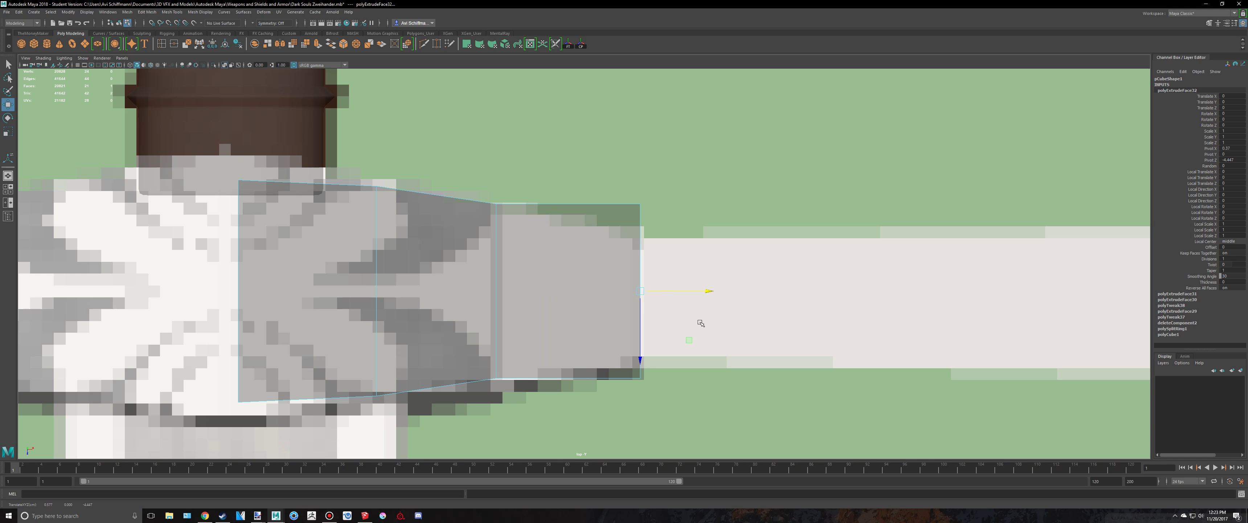
Scale down the extruded end face to taper the section, and nudge it outward onto the start of the arm.
{"action": "key", "text": "r"}
{"action": "left_click_drag", "start_coordinate": [642, 294], "coordinate": [584, 313]}
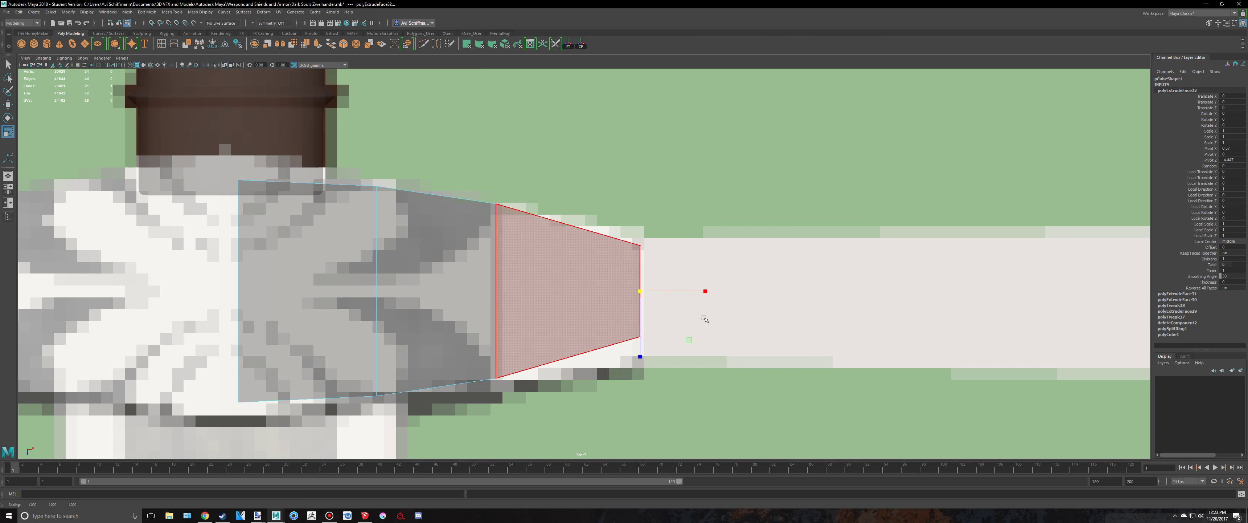
{"action": "key", "text": "w"}
{"action": "left_click_drag", "start_coordinate": [708, 290], "coordinate": [713, 292]}
{"action": "key", "text": "3"}
{"action": "key", "text": "1"}
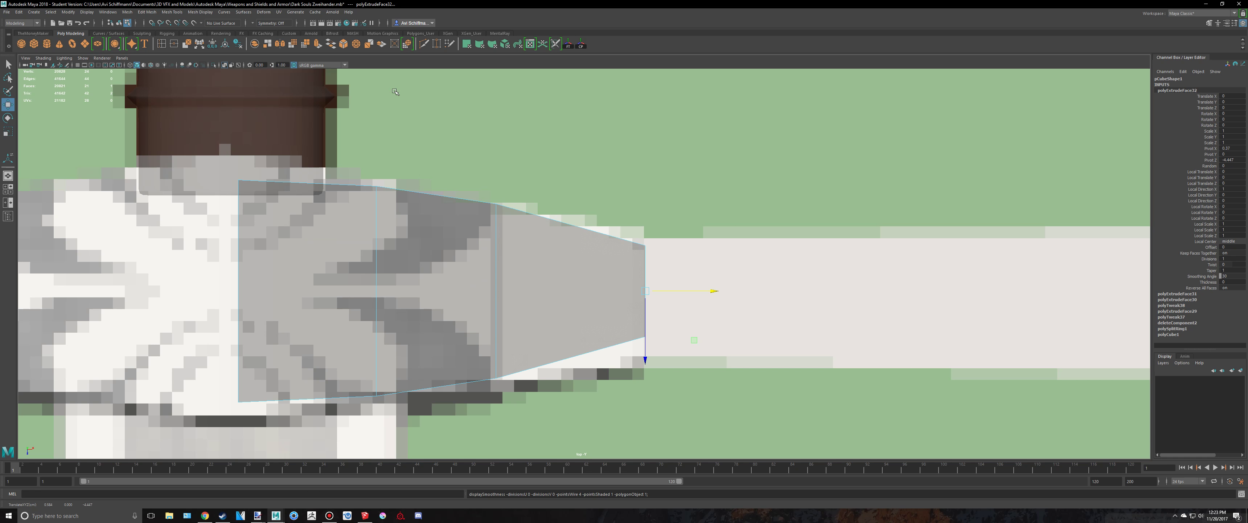
Cut an edge loop midway along the tapered section with Multi-Cut and widen its vertices toward the reference outline.
{"action": "left_click", "coordinate": [426, 44]}
{"action": "left_click", "coordinate": [569, 224], "text": "ctrl"}
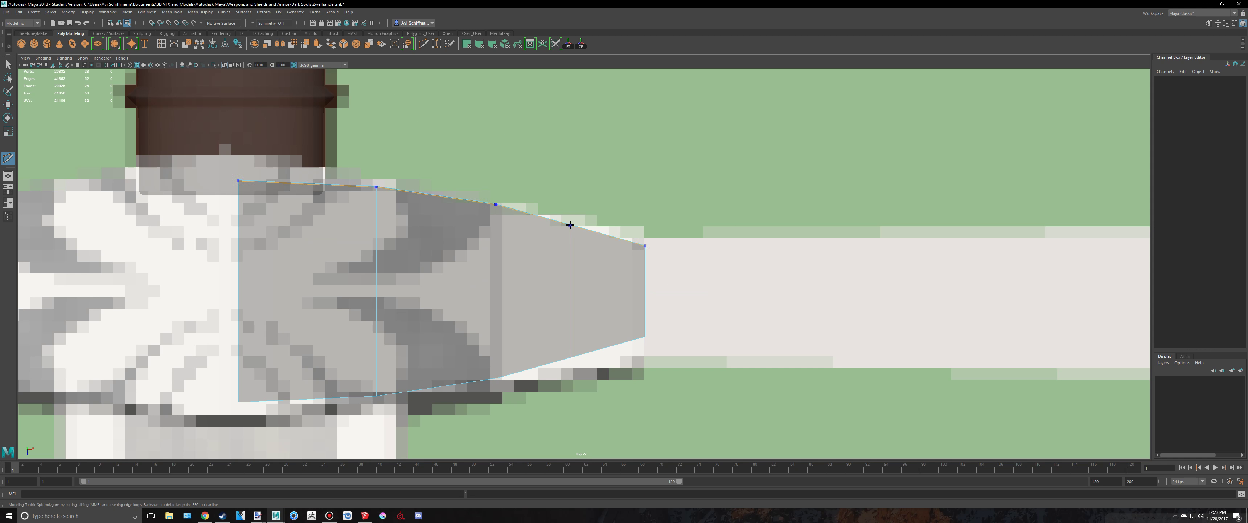
{"action": "key", "text": "q"}
{"action": "right_click", "coordinate": [567, 246]}
{"action": "right_click_drag", "start_coordinate": [567, 247], "coordinate": [544, 242]}
{"action": "left_click_drag", "start_coordinate": [549, 184], "coordinate": [625, 424]}
{"action": "key", "text": "w"}
{"action": "key", "text": "r"}
{"action": "left_click_drag", "start_coordinate": [571, 292], "coordinate": [584, 298]}
{"action": "left_click_drag", "start_coordinate": [584, 354], "coordinate": [565, 295]}
Return to the perspective view, display the model shaded, and inspect the tapered end of the block.
{"action": "key", "text": "space"}
{"action": "key", "text": "space"}
{"action": "key", "text": "4"}
{"action": "key", "text": "5"}
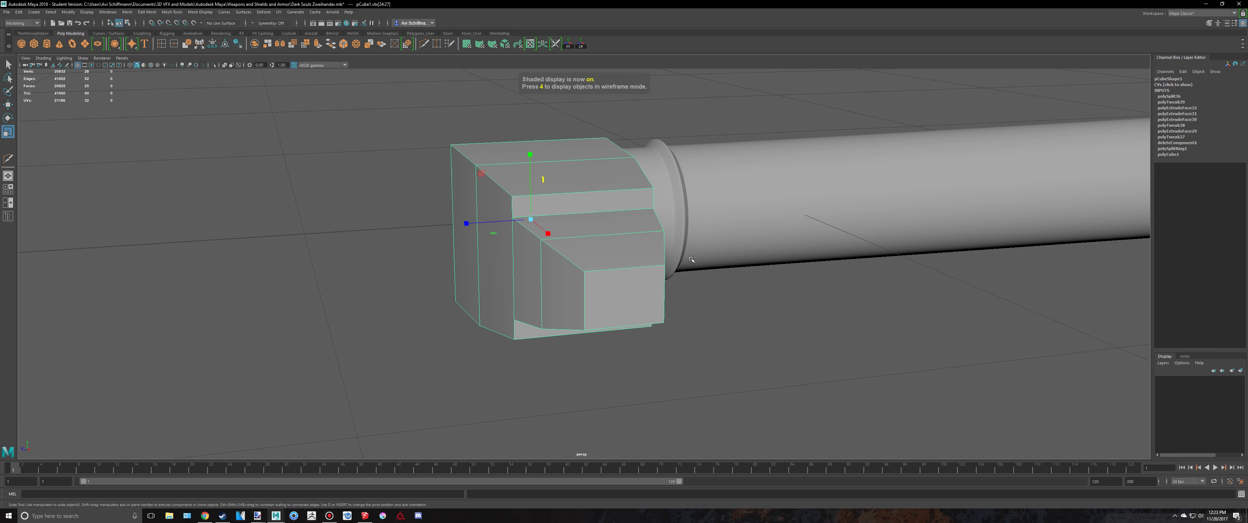
{"action": "left_click", "coordinate": [766, 306]}
{"action": "scroll", "coordinate": [768, 306], "scroll_direction": "down", "scroll_amount": 3}
{"action": "left_click_drag", "start_coordinate": [767, 306], "coordinate": [629, 315], "text": "alt"}
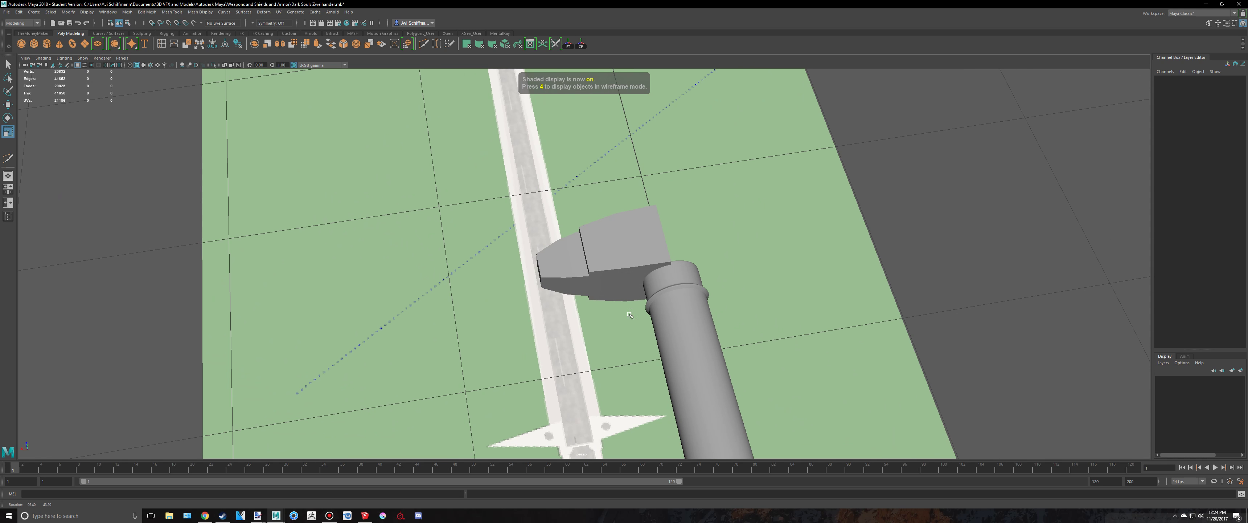
Delete the middle edge loop of the tapered section, including its vertices, and deselect the block.
{"action": "left_click", "coordinate": [601, 274]}
{"action": "scroll", "coordinate": [581, 274], "scroll_direction": "up", "scroll_amount": 4}
{"action": "right_click", "coordinate": [561, 275]}
{"action": "right_click_drag", "start_coordinate": [560, 275], "coordinate": [560, 251]}
{"action": "double_click", "coordinate": [541, 248]}
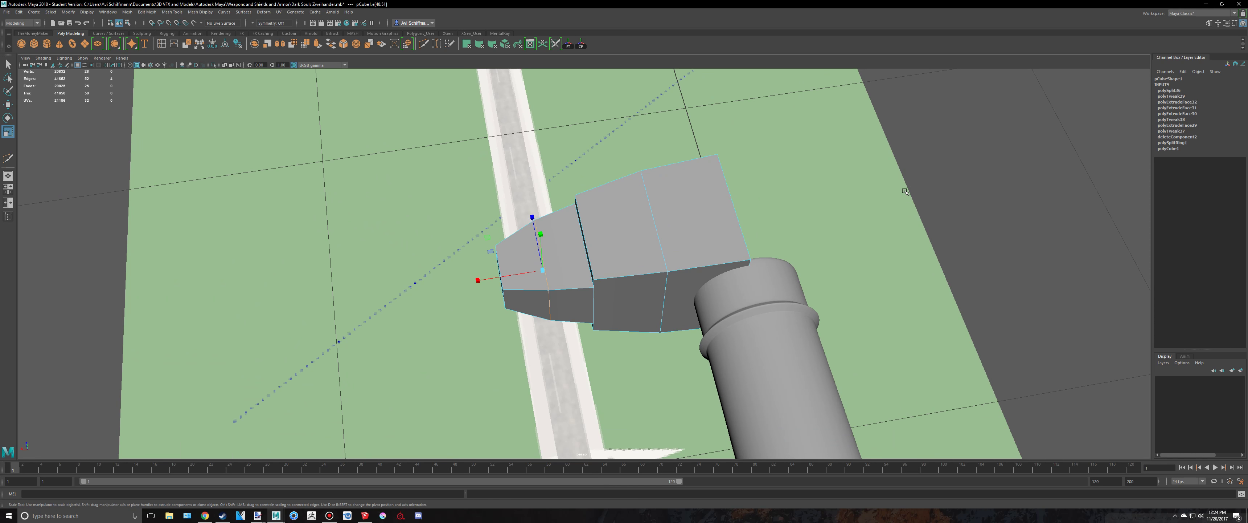
{"action": "key", "text": "ctrl+Delete"}
{"action": "key", "text": "q"}
{"action": "right_click_drag", "start_coordinate": [718, 184], "coordinate": [752, 178]}
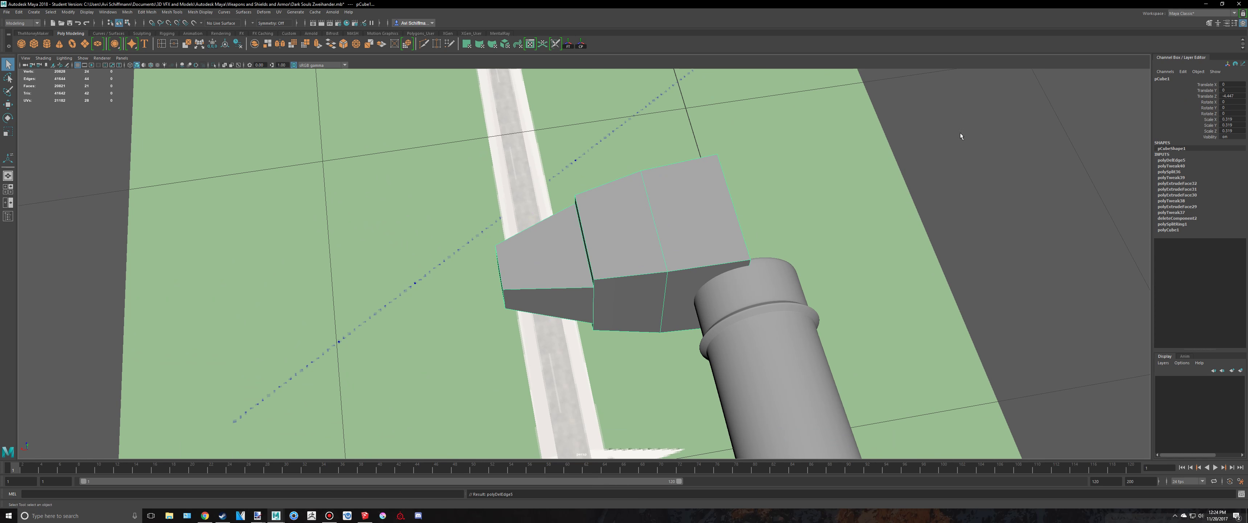
{"action": "left_click", "coordinate": [913, 271]}
Examine the crossguard arm out to its flared, pointed end in SketchUp and return to Maya.
{"action": "scroll", "coordinate": [776, 308], "scroll_direction": "down", "scroll_amount": 4}
{"action": "left_click_drag", "start_coordinate": [770, 310], "coordinate": [690, 295], "text": "alt"}
{"action": "key", "text": "alt+Tab"}
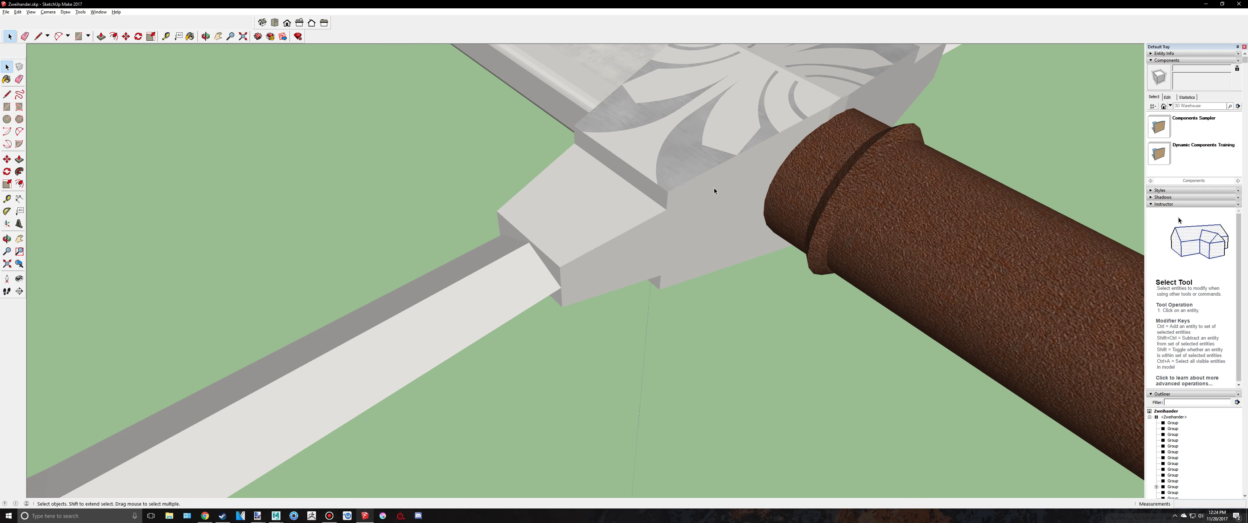
{"action": "scroll", "coordinate": [711, 186], "scroll_direction": "down", "scroll_amount": 2}
{"action": "middle_click_drag", "start_coordinate": [598, 242], "coordinate": [781, 149], "text": "shift"}
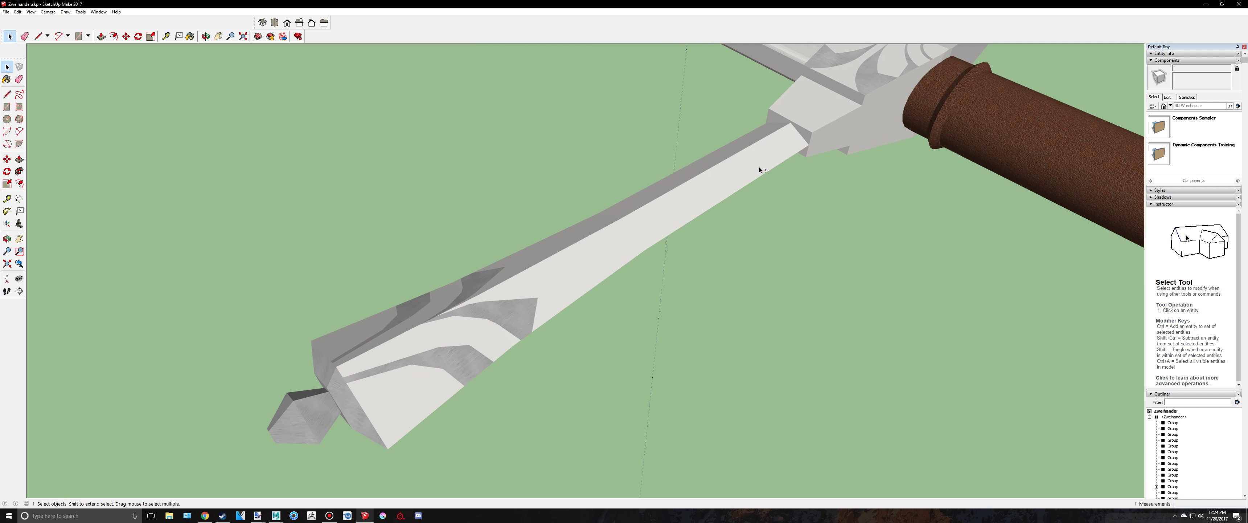
{"action": "mouse_move", "coordinate": [682, 225]}
{"action": "middle_mouse_down"}
{"action": "mouse_move", "coordinate": [755, 176]}
{"action": "mouse_move", "coordinate": [856, 75]}
{"action": "mouse_move", "coordinate": [919, 56]}
{"action": "mouse_move", "coordinate": [814, 89]}
{"action": "middle_mouse_up"}
{"action": "key", "text": "alt+Tab"}
{"action": "left_click", "coordinate": [49, 47]}
{"action": "scroll", "coordinate": [527, 175], "scroll_direction": "down", "scroll_amount": 3}
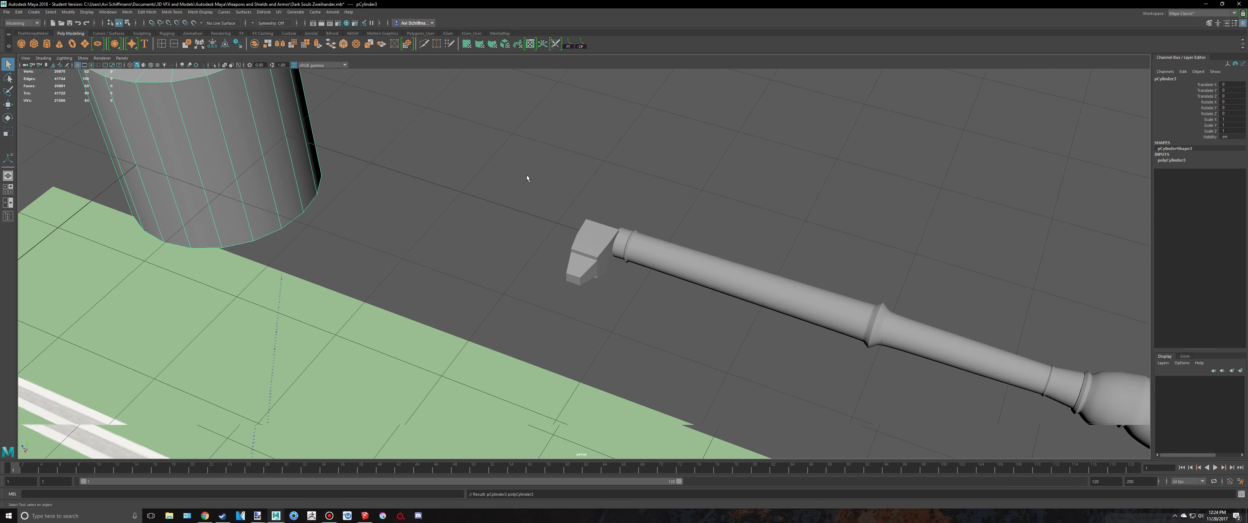
{"action": "middle_click_drag", "start_coordinate": [501, 198], "coordinate": [660, 249], "text": "alt"}
{"action": "scroll", "coordinate": [655, 250], "scroll_direction": "up", "scroll_amount": 3}
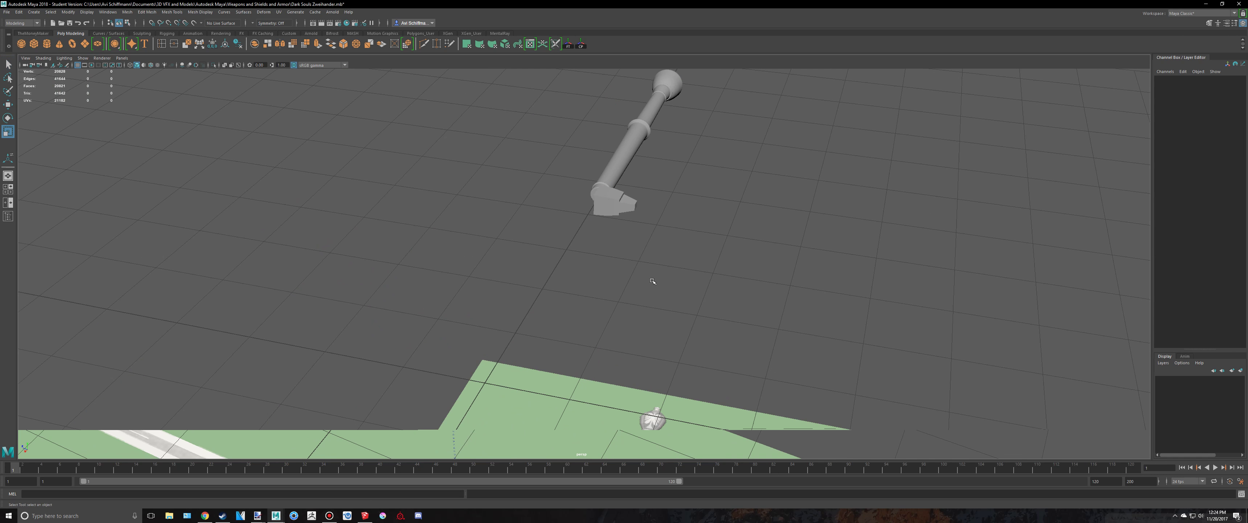
{"action": "left_click_drag", "start_coordinate": [670, 279], "coordinate": [470, 423], "text": "alt"}
{"action": "left_click", "coordinate": [329, 515]}
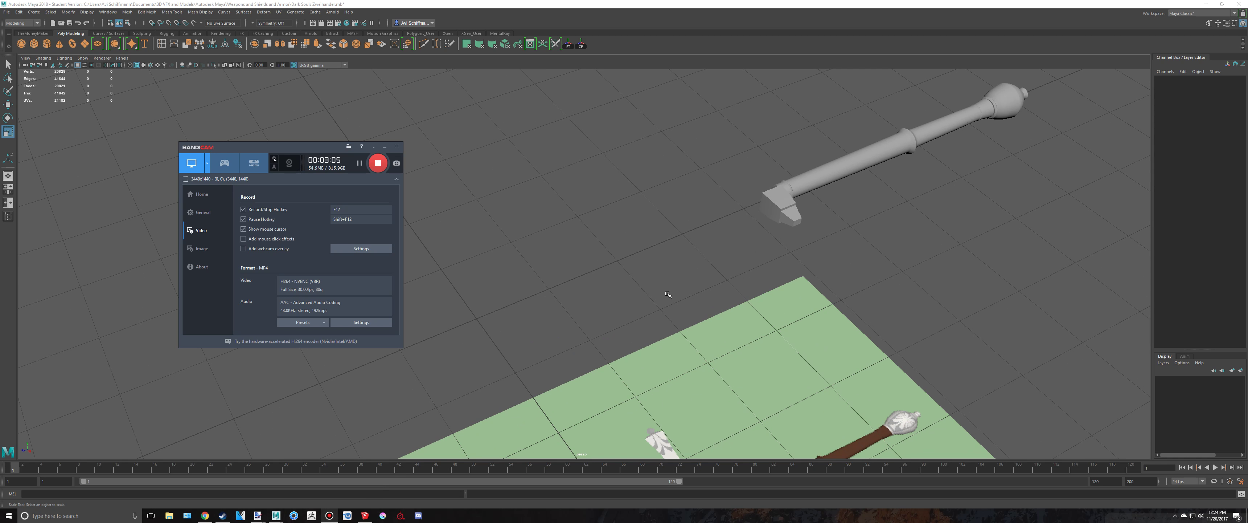
{"action": "left_click", "coordinate": [672, 290]}
{"action": "left_click_drag", "start_coordinate": [672, 290], "coordinate": [611, 264], "text": "alt"}
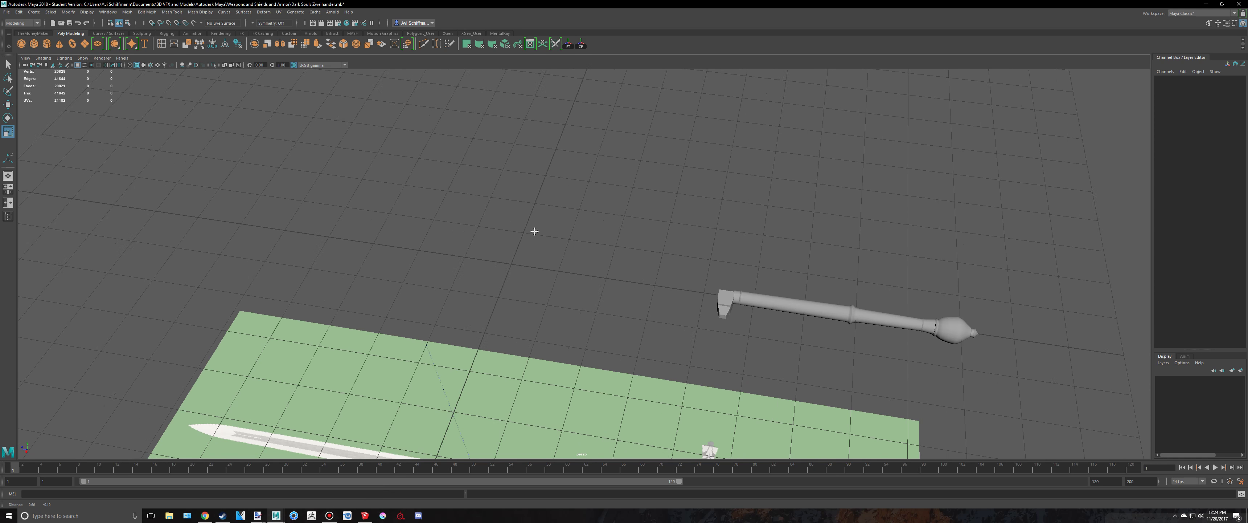
Create a polygon cylinder and set its axis subdivisions to 4.
{"action": "middle_click_drag", "start_coordinate": [611, 265], "coordinate": [349, 157], "text": "alt"}
{"action": "scroll", "coordinate": [169, 153], "scroll_direction": "up", "scroll_amount": 3}
{"action": "middle_click_drag", "start_coordinate": [153, 137], "coordinate": [272, 147], "text": "alt"}
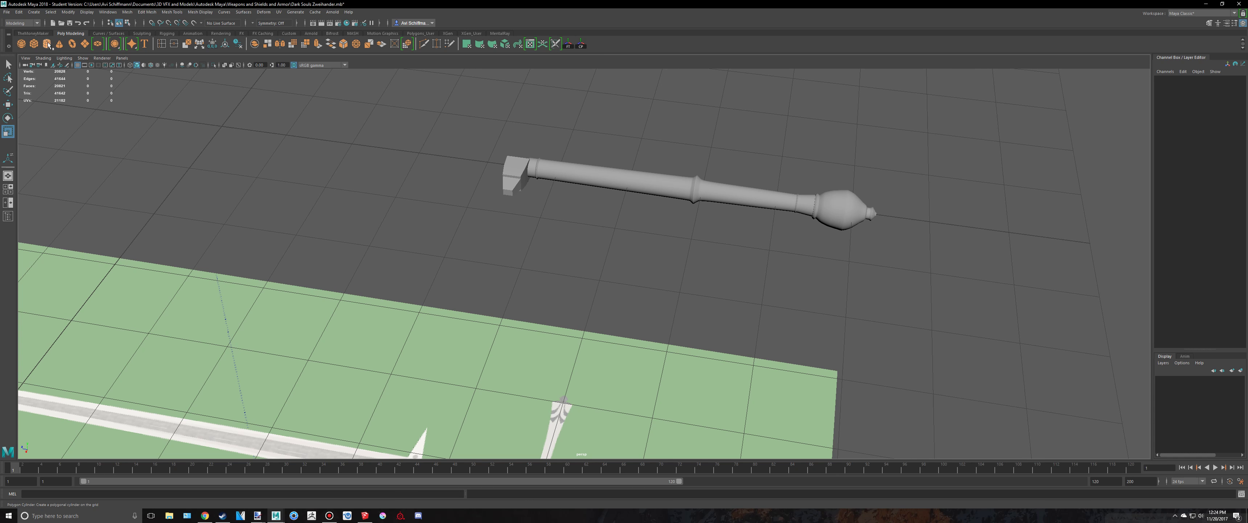
{"action": "middle_click_drag", "start_coordinate": [458, 187], "coordinate": [926, 373], "text": "alt"}
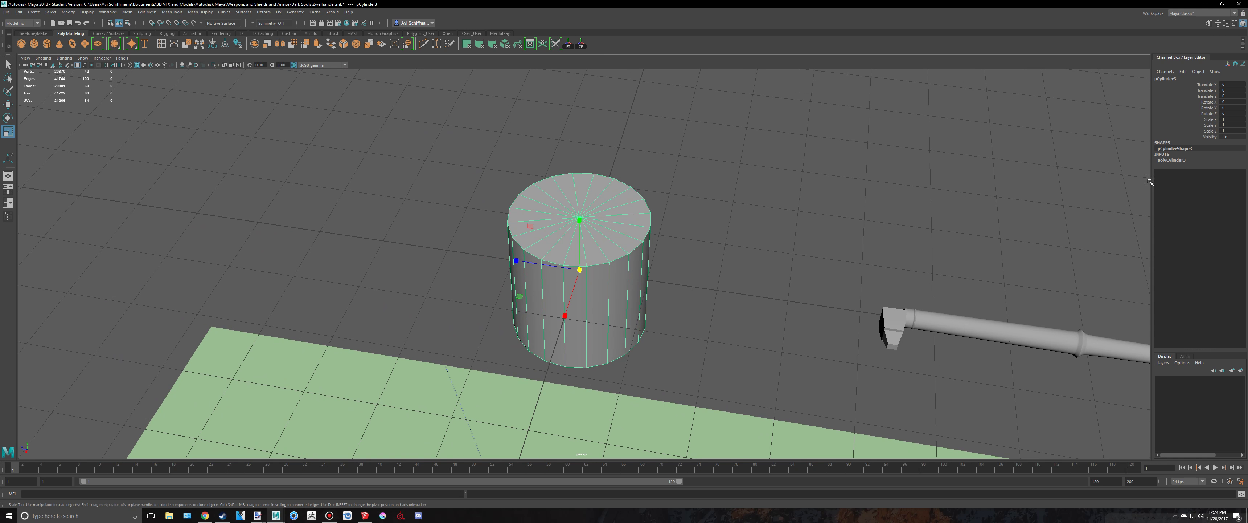
{"action": "left_click", "coordinate": [1173, 160]}
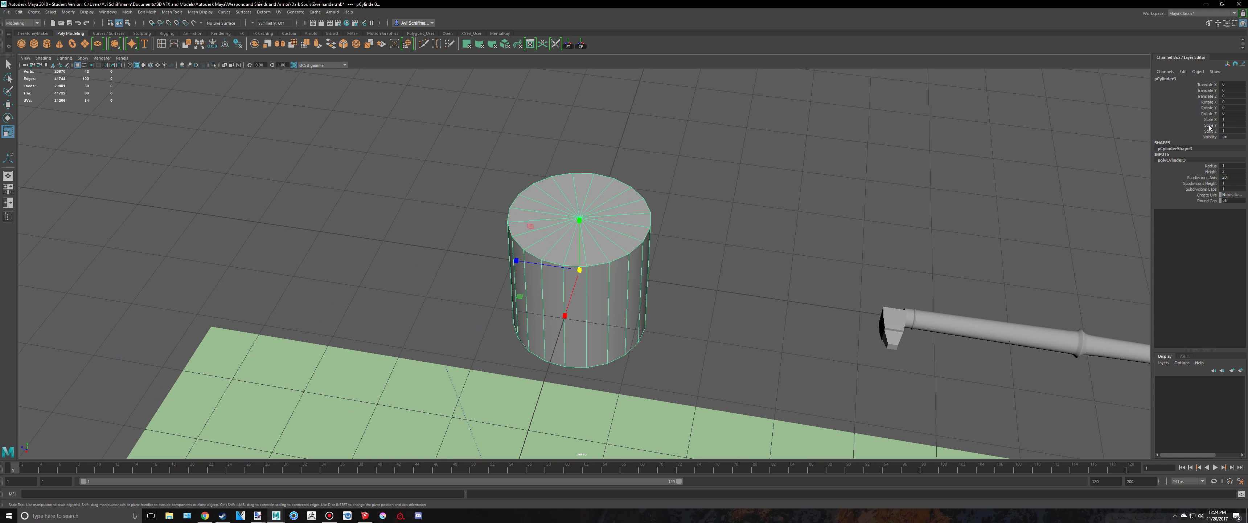
{"action": "left_click", "coordinate": [1235, 178]}
{"action": "key", "text": "Return"}
Rotate the four-sided prism 90° about X and flatten it to about half its height for a diamond cross-section.
{"action": "left_click_drag", "start_coordinate": [848, 203], "coordinate": [817, 212], "text": "alt"}
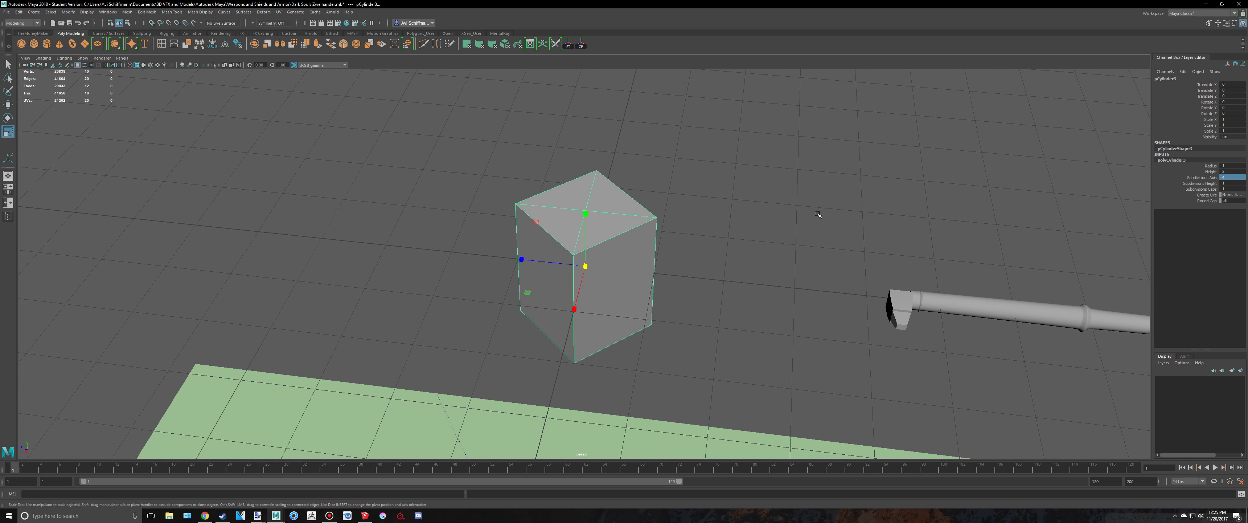
{"action": "scroll", "coordinate": [816, 212], "scroll_direction": "up", "scroll_amount": 3}
{"action": "middle_click_drag", "start_coordinate": [816, 212], "coordinate": [824, 229], "text": "alt"}
{"action": "key", "text": "e"}
{"action": "left_click_drag", "start_coordinate": [618, 243], "coordinate": [571, 231]}
{"action": "left_click_drag", "start_coordinate": [812, 248], "coordinate": [798, 271], "text": "alt"}
{"action": "key", "text": "r"}
{"action": "left_click_drag", "start_coordinate": [584, 322], "coordinate": [584, 282]}
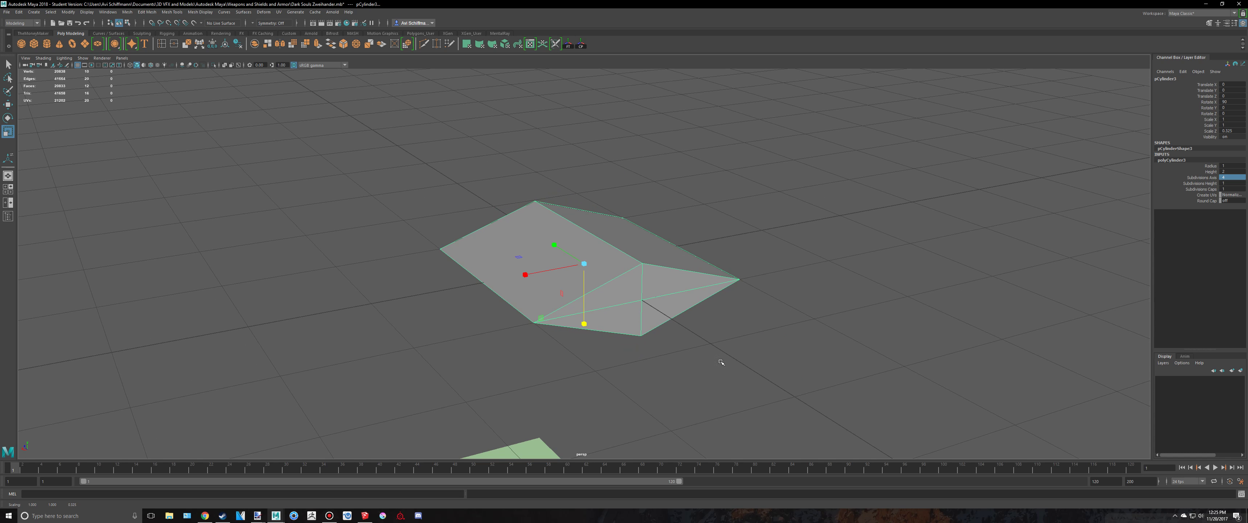
Compare with the arm's end in SketchUp, and in Maya shrink the prism and move it onto the crossguard arm in the top view.
{"action": "left_click", "coordinate": [365, 515]}
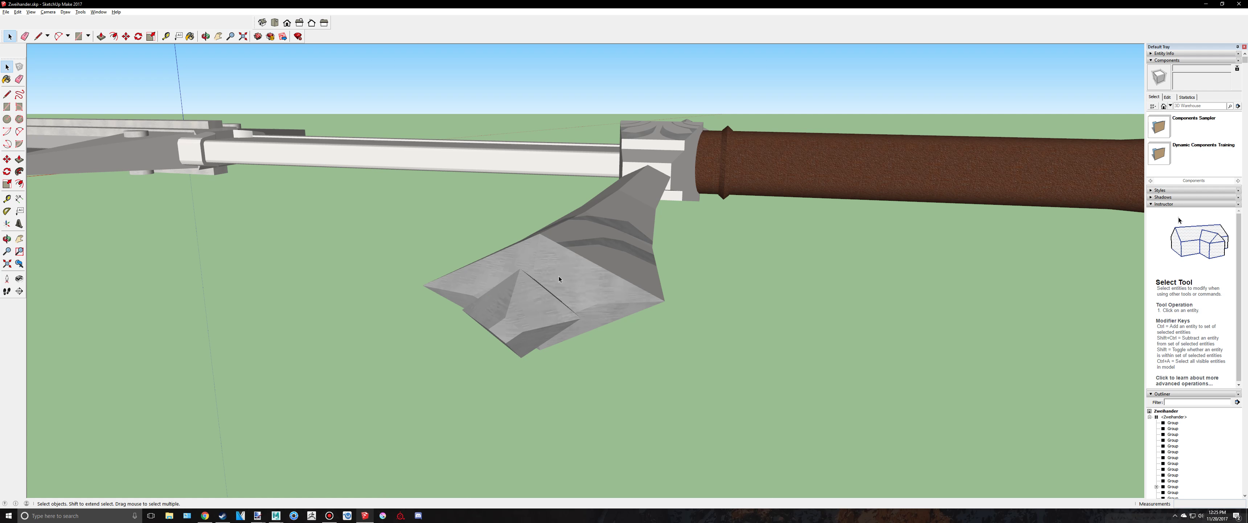
{"action": "key", "text": "alt+Tab"}
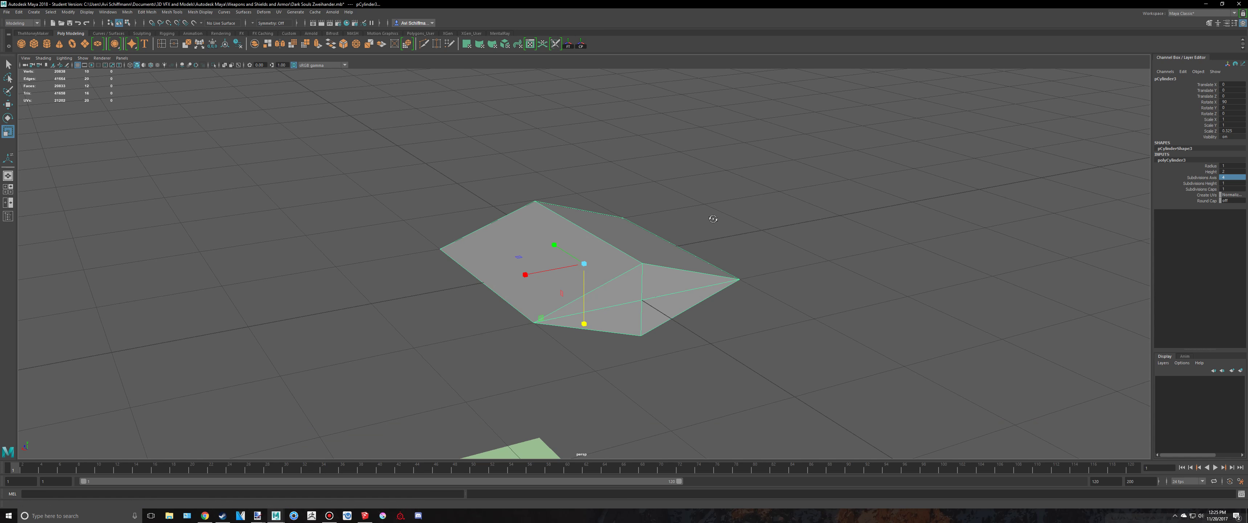
{"action": "left_click_drag", "start_coordinate": [713, 218], "coordinate": [546, 269], "text": "alt"}
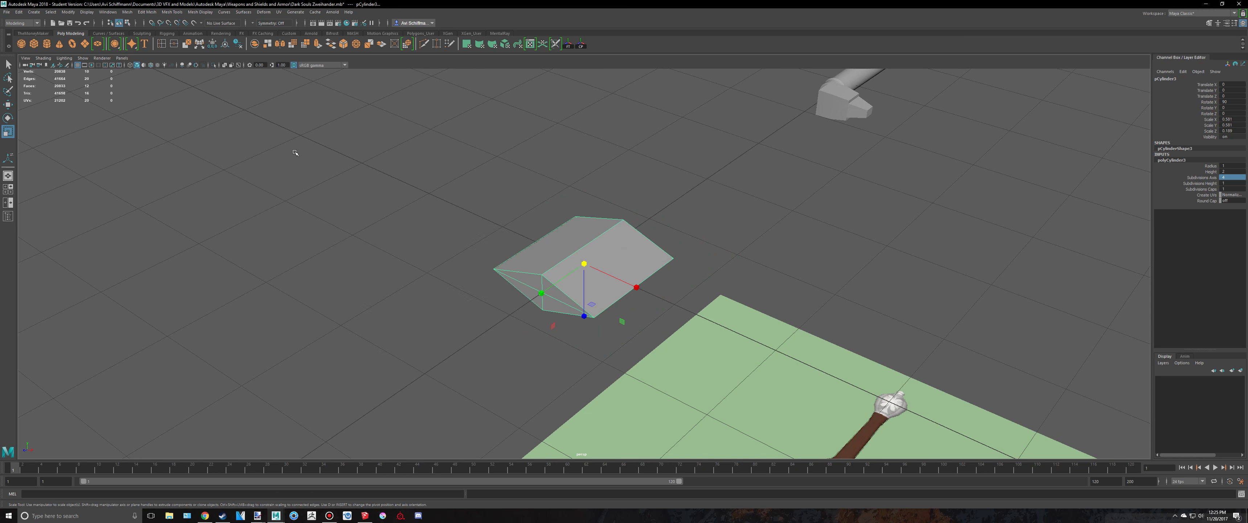
{"action": "key", "text": "space"}
{"action": "key", "text": "space"}
{"action": "scroll", "coordinate": [582, 204], "scroll_direction": "down", "scroll_amount": 15}
{"action": "key", "text": "w"}
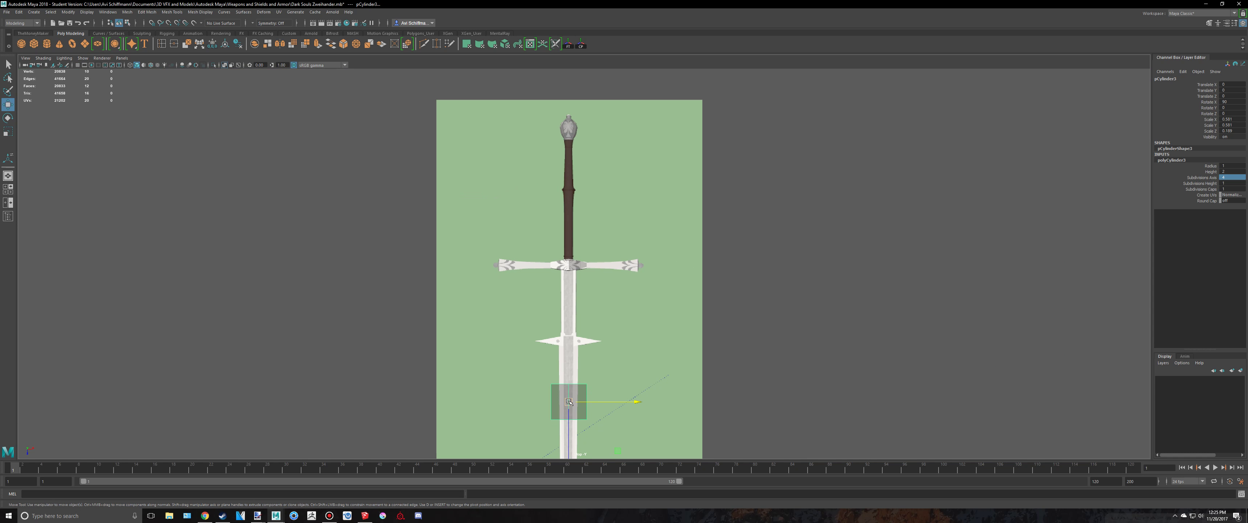
{"action": "left_click_drag", "start_coordinate": [569, 402], "coordinate": [661, 240]}
Turn the prism 90° to run along the crossguard arm and scale it down to fit within the arm's width.
{"action": "scroll", "coordinate": [594, 270], "scroll_direction": "up", "scroll_amount": 10}
{"action": "key", "text": "e"}
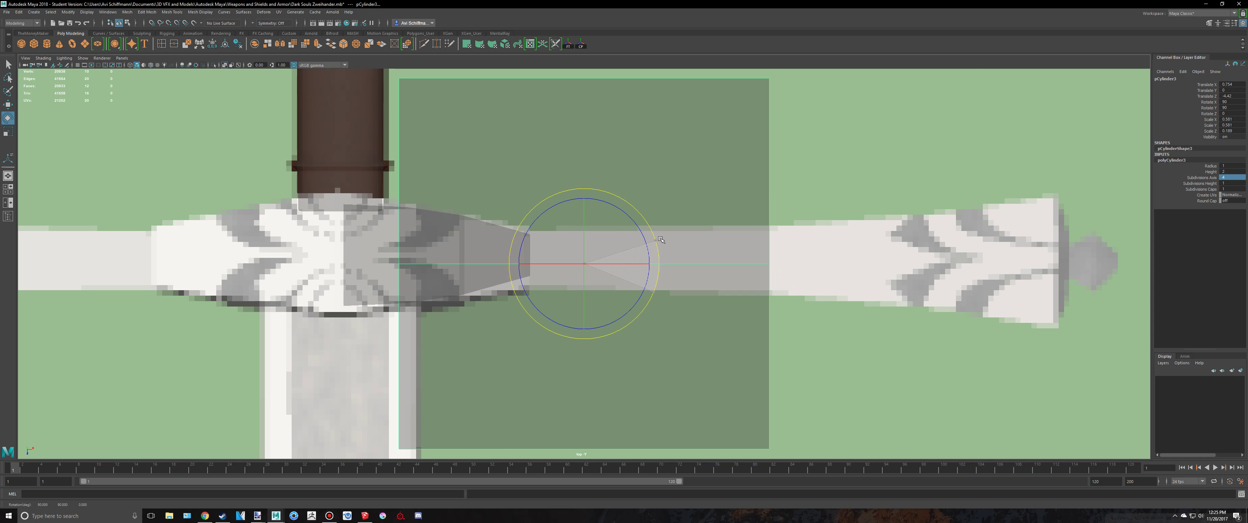
{"action": "left_click_drag", "start_coordinate": [592, 261], "coordinate": [560, 255]}
{"action": "scroll", "coordinate": [560, 254], "scroll_direction": "up", "scroll_amount": 5}
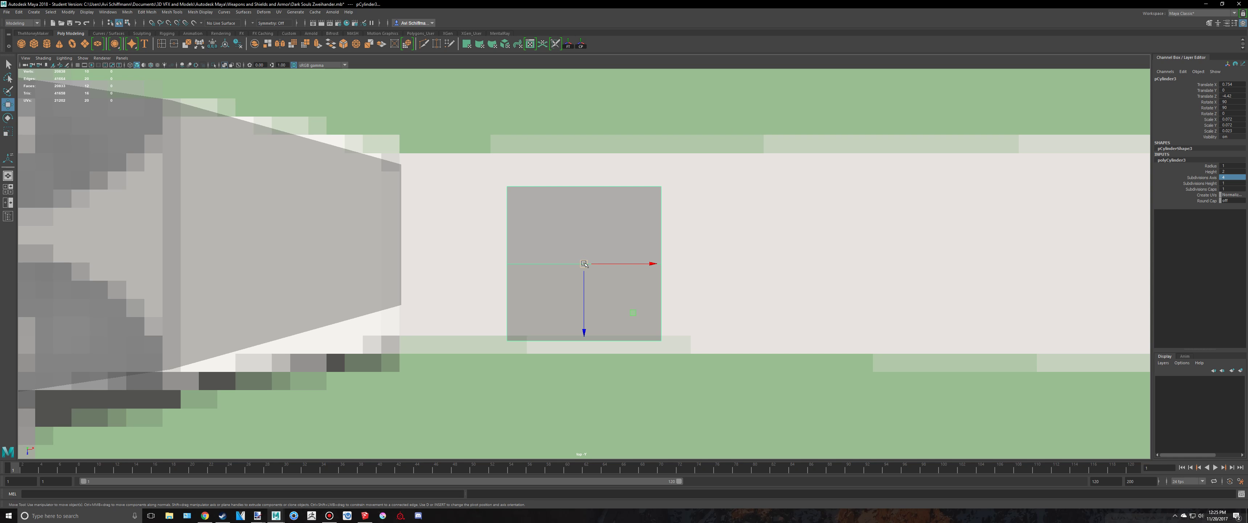
Position the prism against the block's tapered end and fit its width to that end face, checking the joint in SketchUp.
{"action": "left_click_drag", "start_coordinate": [584, 263], "coordinate": [458, 240]}
{"action": "key", "text": "t"}
{"action": "key", "text": "r"}
{"action": "key", "text": "alt+Tab"}
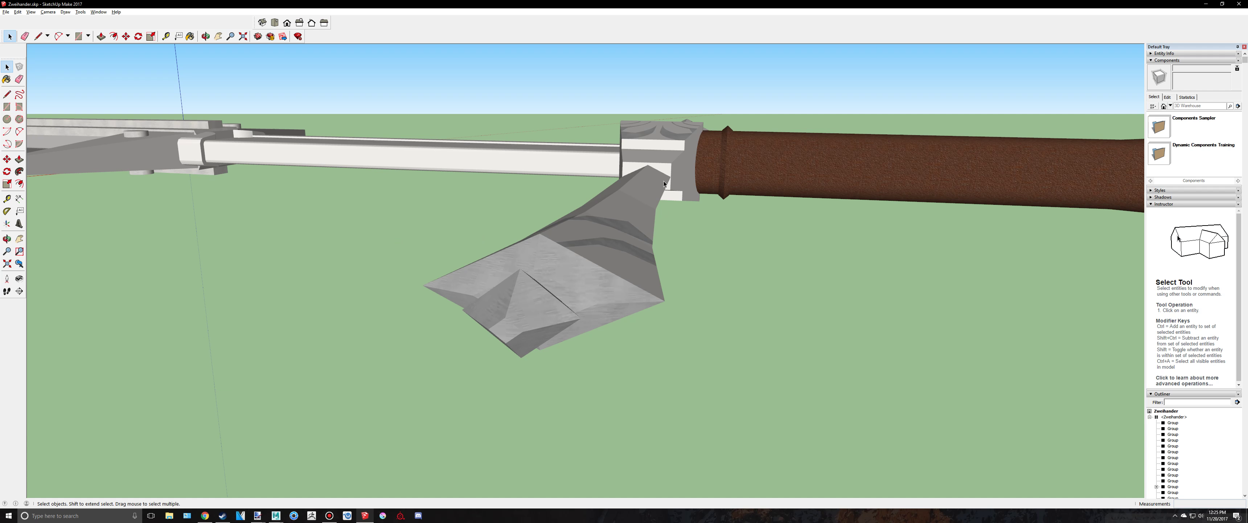
{"action": "key", "text": "alt+Tab"}
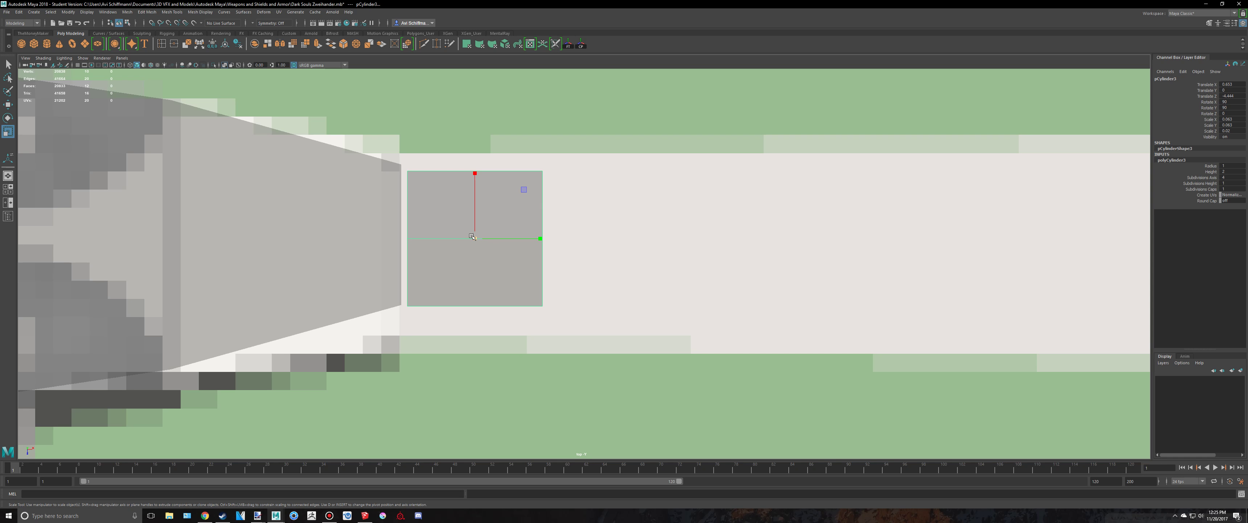
{"action": "left_click_drag", "start_coordinate": [539, 237], "coordinate": [535, 238]}
{"action": "scroll", "coordinate": [531, 239], "scroll_direction": "up", "scroll_amount": 1}
{"action": "left_click_drag", "start_coordinate": [448, 303], "coordinate": [448, 299]}
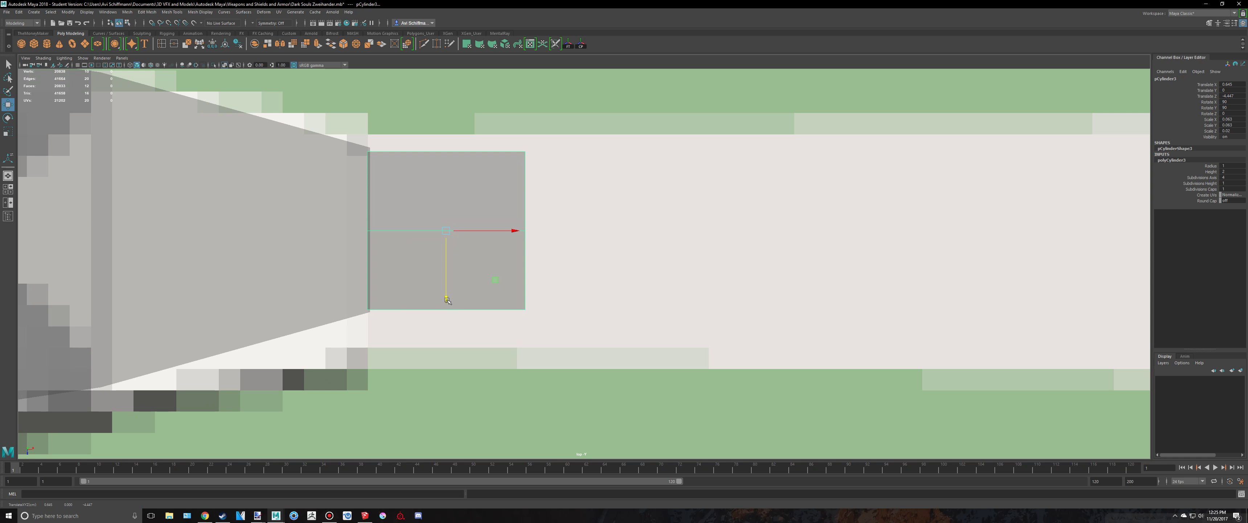
{"action": "key", "text": "space"}
{"action": "key", "text": "space"}
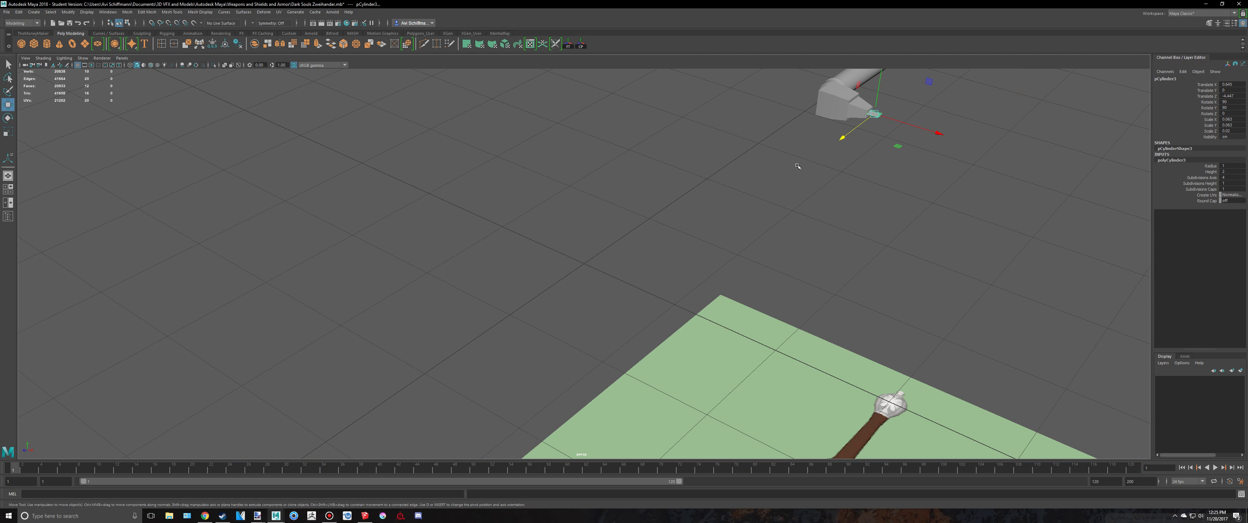
Inspect how the prism meets the block's tapered end, compare it with the SketchUp model, and save the Maya scene.
{"action": "key", "text": "f"}
{"action": "mouse_move", "coordinate": [794, 190]}
{"action": "left_mouse_down", "text": "alt"}
{"action": "mouse_move", "coordinate": [829, 176]}
{"action": "mouse_move", "coordinate": [639, 259]}
{"action": "mouse_move", "coordinate": [763, 248]}
{"action": "mouse_move", "coordinate": [648, 247]}
{"action": "left_mouse_up", "text": "alt"}
{"action": "key", "text": "4"}
{"action": "key", "text": "5"}
{"action": "left_click_drag", "start_coordinate": [590, 310], "coordinate": [615, 294]}
{"action": "left_click", "coordinate": [700, 394]}
{"action": "scroll", "coordinate": [643, 352], "scroll_direction": "down", "scroll_amount": 5}
{"action": "left_click_drag", "start_coordinate": [643, 352], "coordinate": [696, 351], "text": "alt"}
{"action": "key", "text": "alt+Tab"}
{"action": "key", "text": "alt+Tab"}
{"action": "left_click_drag", "start_coordinate": [833, 254], "coordinate": [708, 256], "text": "alt"}
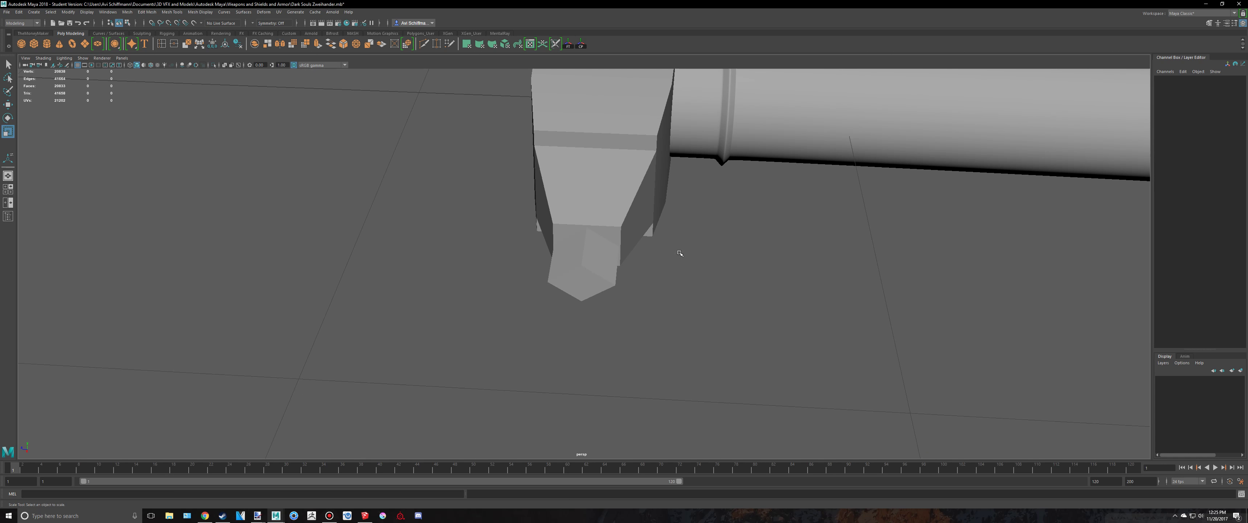
{"action": "key", "text": "ctrl+s"}
Select the prism's outer end vertices in the top view and study the full crossguard arm in SketchUp.
{"action": "key", "text": "space"}
{"action": "key", "text": "space"}
{"action": "left_click", "coordinate": [478, 222]}
{"action": "right_click_drag", "start_coordinate": [499, 206], "coordinate": [450, 206]}
{"action": "key", "text": "alt+Tab"}
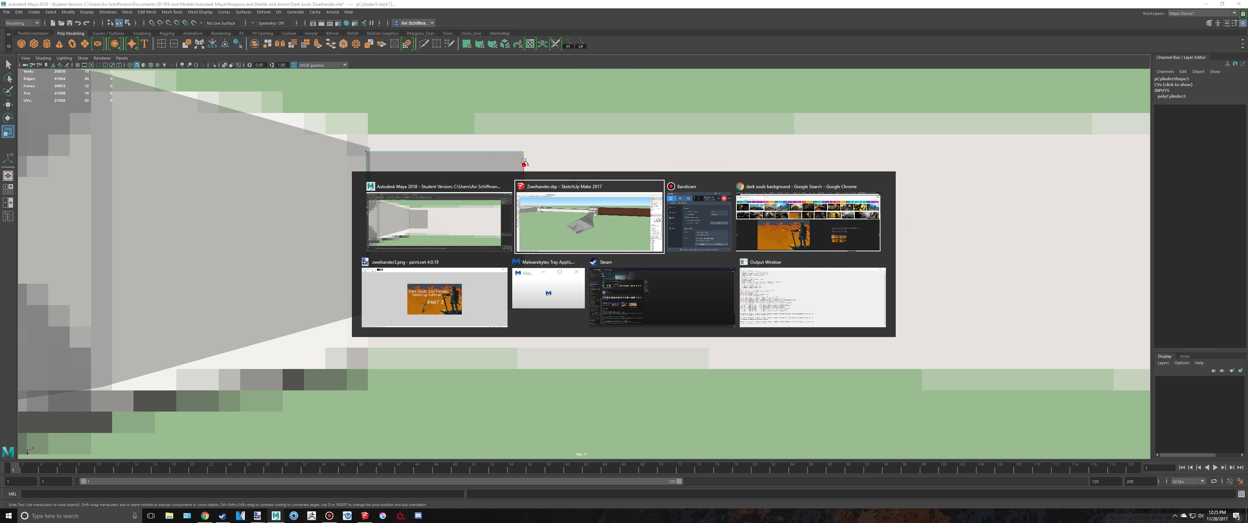
{"action": "middle_click_drag", "start_coordinate": [799, 217], "coordinate": [628, 345]}
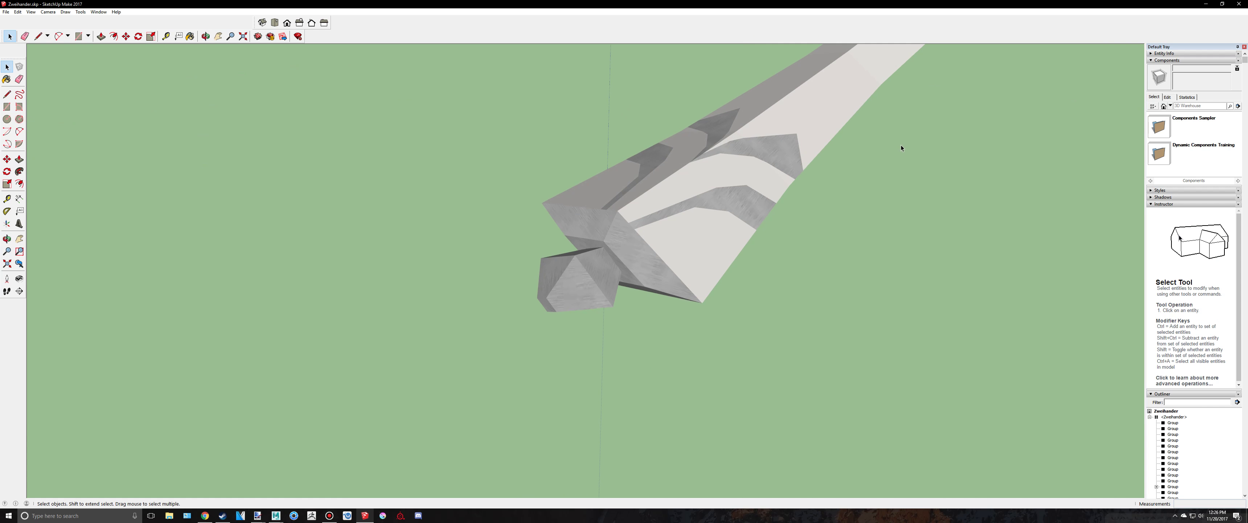
{"action": "scroll", "coordinate": [903, 145], "scroll_direction": "up", "scroll_amount": 5}
{"action": "scroll", "coordinate": [820, 138], "scroll_direction": "down", "scroll_amount": 6}
{"action": "mouse_move", "coordinate": [867, 109]}
{"action": "middle_mouse_down"}
{"action": "mouse_move", "coordinate": [711, 260]}
{"action": "mouse_move", "coordinate": [725, 180]}
{"action": "middle_mouse_up"}
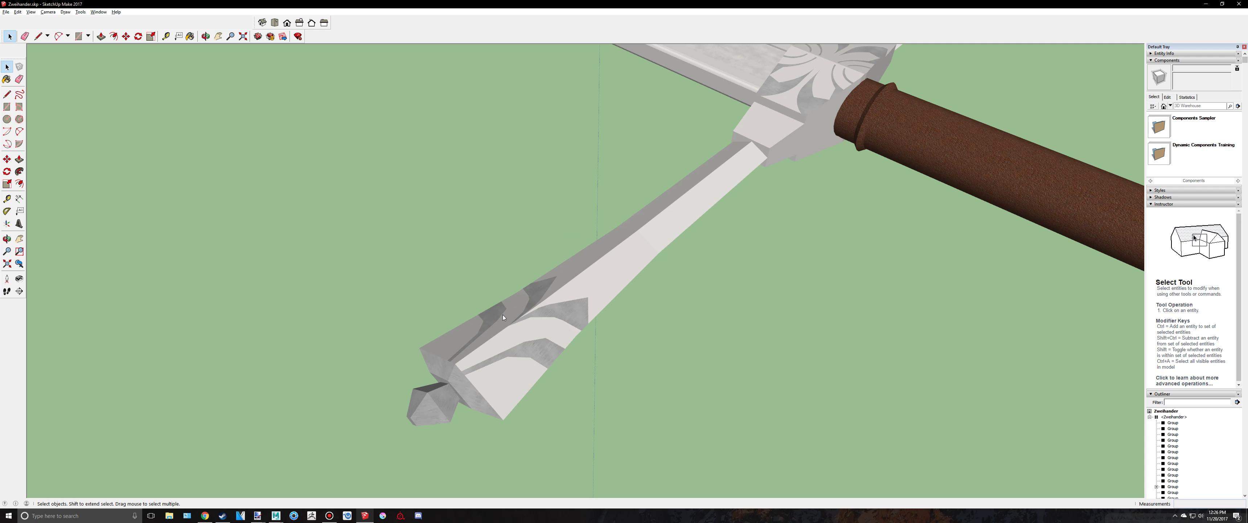
{"action": "key", "text": "alt+Tab"}
Stretch the prism's outer end further along the reference crossguard arm and widen it slightly.
{"action": "scroll", "coordinate": [623, 201], "scroll_direction": "down", "scroll_amount": 5}
{"action": "scroll", "coordinate": [622, 201], "scroll_direction": "down", "scroll_amount": 3}
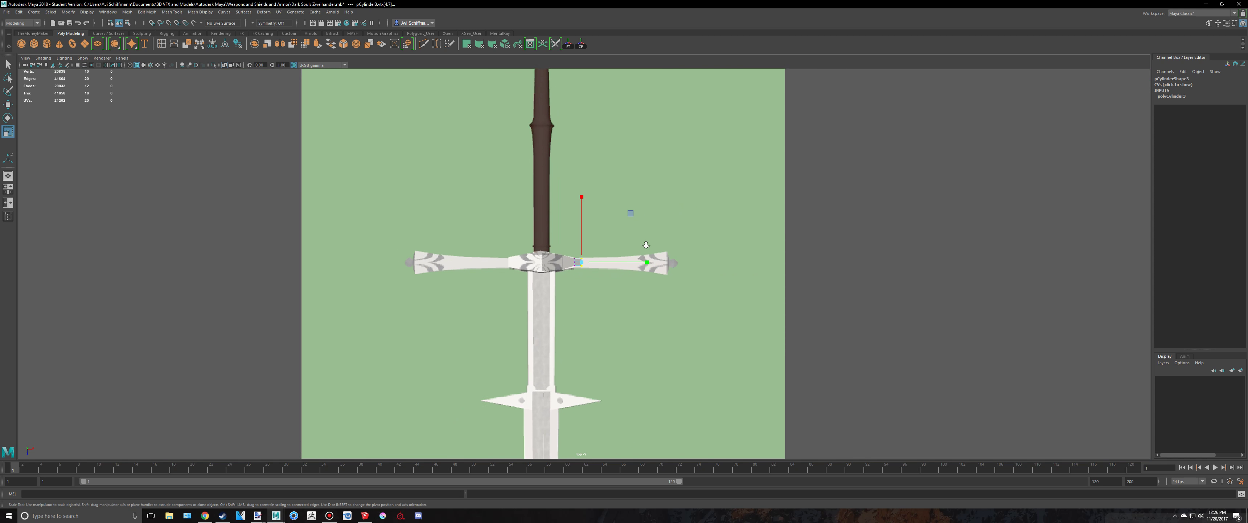
{"action": "scroll", "coordinate": [673, 261], "scroll_direction": "up", "scroll_amount": 5}
{"action": "scroll", "coordinate": [673, 261], "scroll_direction": "up", "scroll_amount": 2}
{"action": "key", "text": "w"}
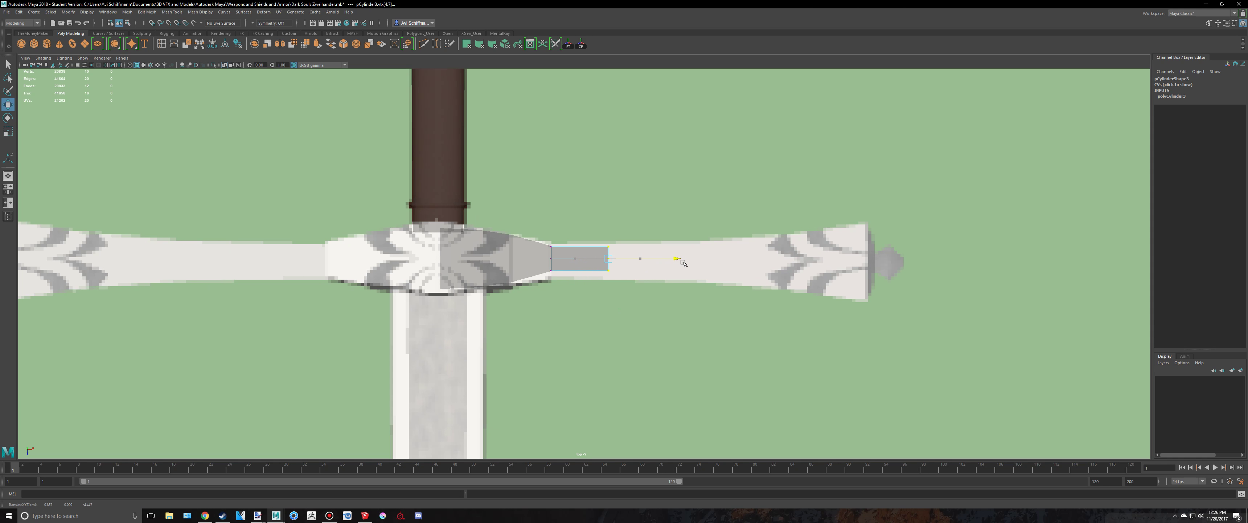
{"action": "key", "text": "r"}
{"action": "left_click_drag", "start_coordinate": [662, 260], "coordinate": [667, 261]}
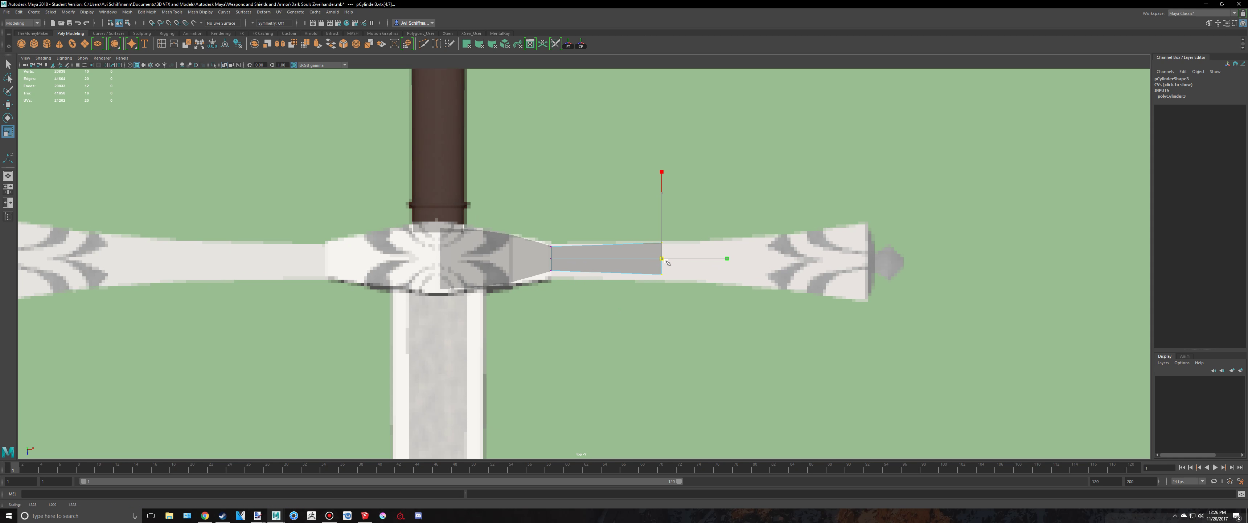
Extrude the arm's outer end face further along the reference and widen it to follow the flare.
{"action": "scroll", "coordinate": [705, 251], "scroll_direction": "up", "scroll_amount": 2}
{"action": "key", "text": "q"}
{"action": "right_click_drag", "start_coordinate": [673, 249], "coordinate": [672, 272]}
{"action": "left_click_drag", "start_coordinate": [652, 185], "coordinate": [739, 361]}
{"action": "left_click_drag", "start_coordinate": [646, 337], "coordinate": [609, 228], "text": "ctrl"}
{"action": "middle_click_drag", "start_coordinate": [800, 221], "coordinate": [654, 261], "text": "alt"}
{"action": "scroll", "coordinate": [652, 261], "scroll_direction": "up", "scroll_amount": 2}
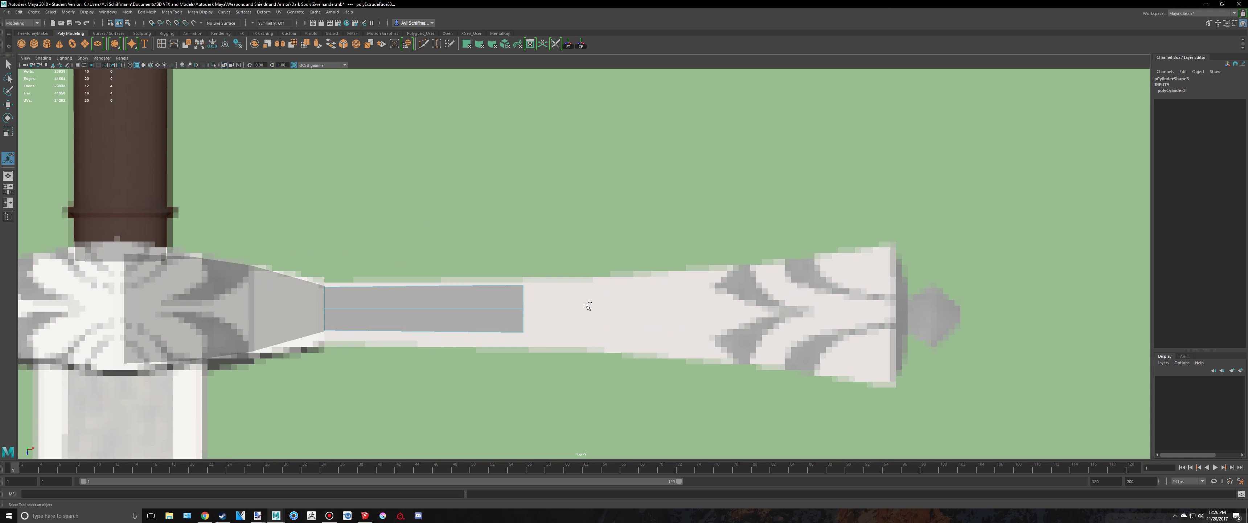
{"action": "key", "text": "ctrl+e"}
{"action": "left_click_drag", "start_coordinate": [582, 316], "coordinate": [685, 341]}
{"action": "key", "text": "r"}
{"action": "left_click_drag", "start_coordinate": [623, 309], "coordinate": [632, 310]}
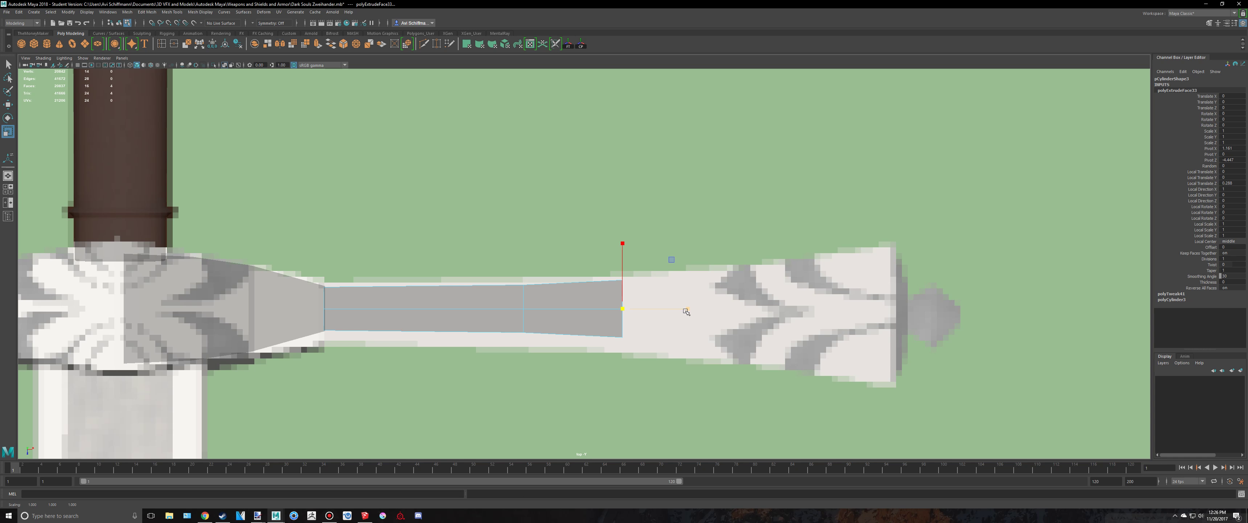
Extrude the end face again out to the arm's flared tip on the reference and widen it, checking SketchUp.
{"action": "key", "text": "ctrl+e"}
{"action": "left_click_drag", "start_coordinate": [687, 311], "coordinate": [952, 308]}
{"action": "key", "text": "alt+Tab"}
{"action": "key", "text": "alt+Tab"}
Examine the extruded arm in perspective and compare its diamond cross-section with the SketchUp model.
{"action": "key", "text": "w"}
{"action": "key", "text": "space"}
{"action": "key", "text": "space"}
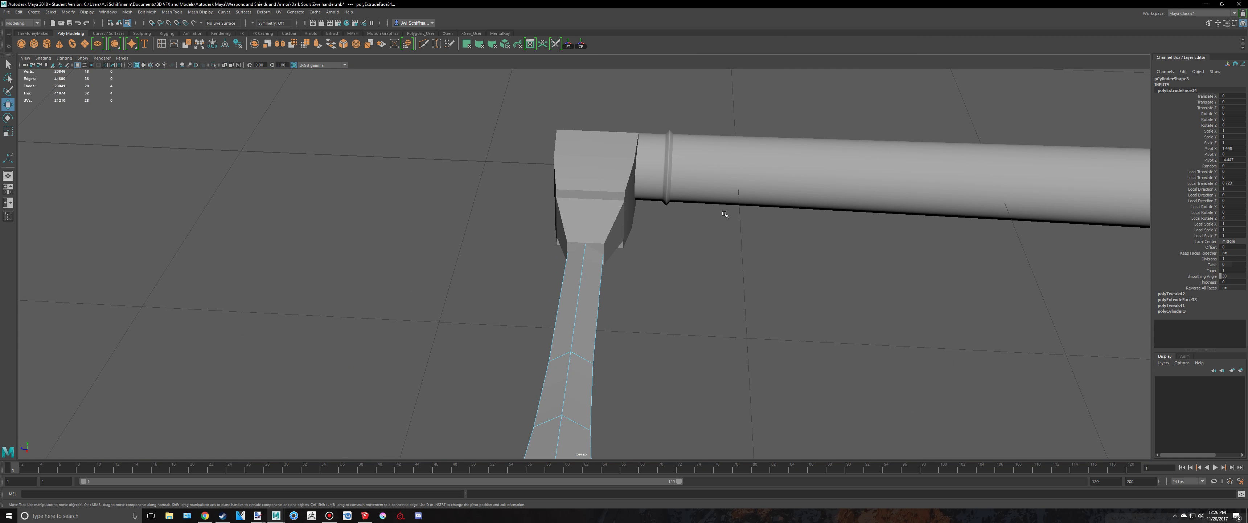
{"action": "scroll", "coordinate": [596, 272], "scroll_direction": "down", "scroll_amount": 3}
{"action": "right_click_drag", "start_coordinate": [576, 283], "coordinate": [620, 263]}
{"action": "mouse_move", "coordinate": [619, 263]}
{"action": "left_mouse_down", "text": "alt"}
{"action": "mouse_move", "coordinate": [702, 296]}
{"action": "mouse_move", "coordinate": [791, 282]}
{"action": "mouse_move", "coordinate": [787, 265]}
{"action": "mouse_move", "coordinate": [743, 254]}
{"action": "mouse_move", "coordinate": [697, 277]}
{"action": "left_mouse_up", "text": "alt"}
{"action": "key", "text": "alt+Tab"}
{"action": "mouse_move", "coordinate": [698, 276]}
{"action": "middle_mouse_down"}
{"action": "mouse_move", "coordinate": [588, 309]}
{"action": "mouse_move", "coordinate": [777, 94]}
{"action": "middle_mouse_up"}
{"action": "key", "text": "alt+Tab"}
{"action": "left_click_drag", "start_coordinate": [872, 212], "coordinate": [711, 195], "text": "alt"}
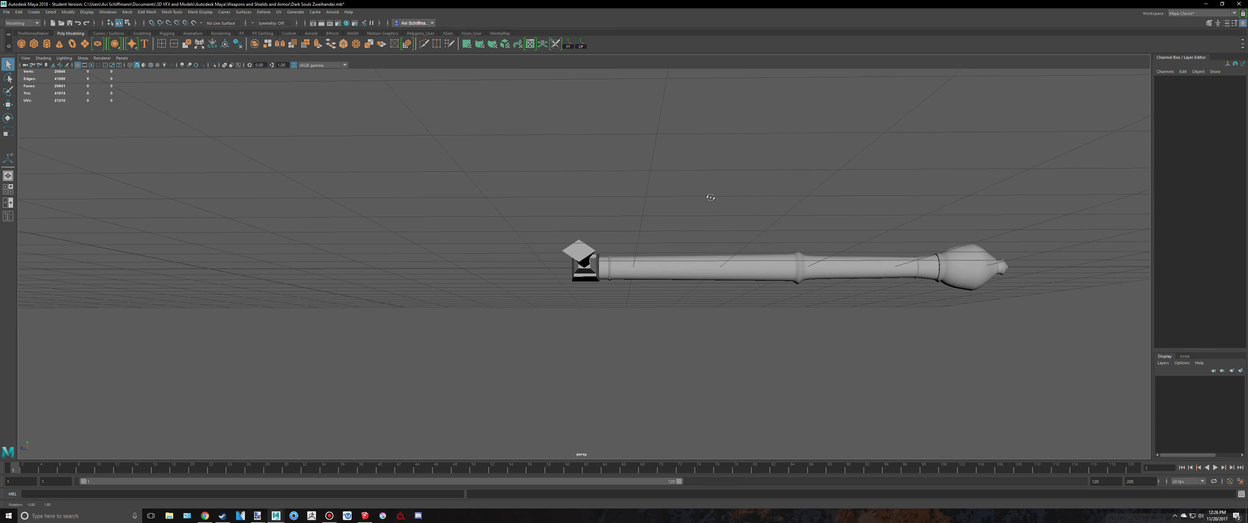
{"action": "key", "text": "alt+Tab"}
{"action": "key", "text": "alt+Tab"}
Select the vertices at the arm's flared end and scale them vertically to flatten the diamond profile.
{"action": "left_click", "coordinate": [580, 241]}
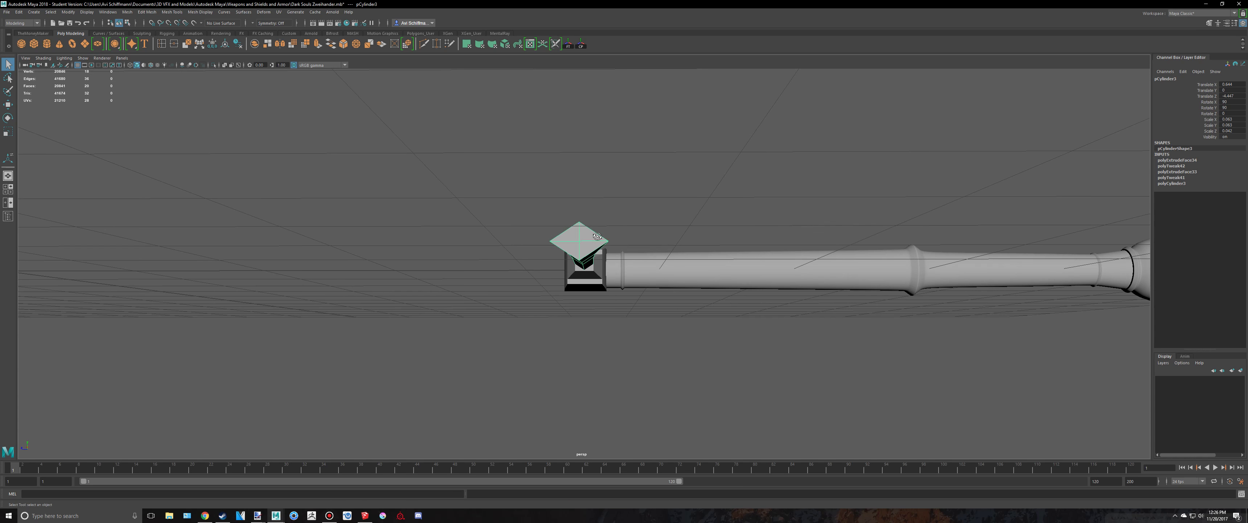
{"action": "left_click_drag", "start_coordinate": [581, 241], "coordinate": [359, 264], "text": "alt"}
{"action": "right_click_drag", "start_coordinate": [365, 258], "coordinate": [317, 250]}
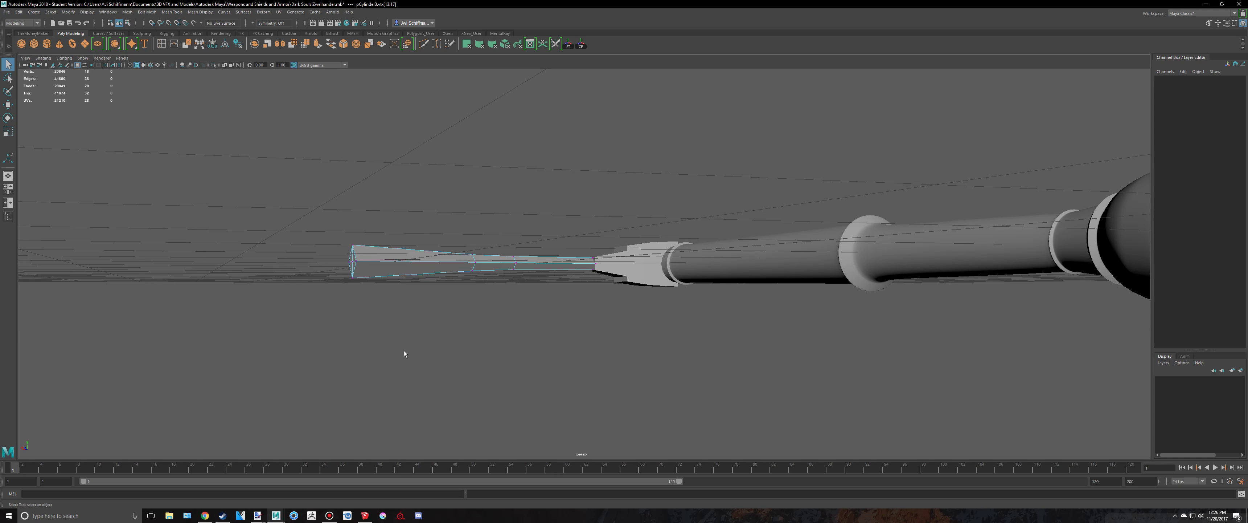
{"action": "left_click_drag", "start_coordinate": [403, 360], "coordinate": [403, 360]}
{"action": "key", "text": "f"}
{"action": "key", "text": "w"}
{"action": "key", "text": "r"}
{"action": "left_click_drag", "start_coordinate": [584, 329], "coordinate": [586, 315]}
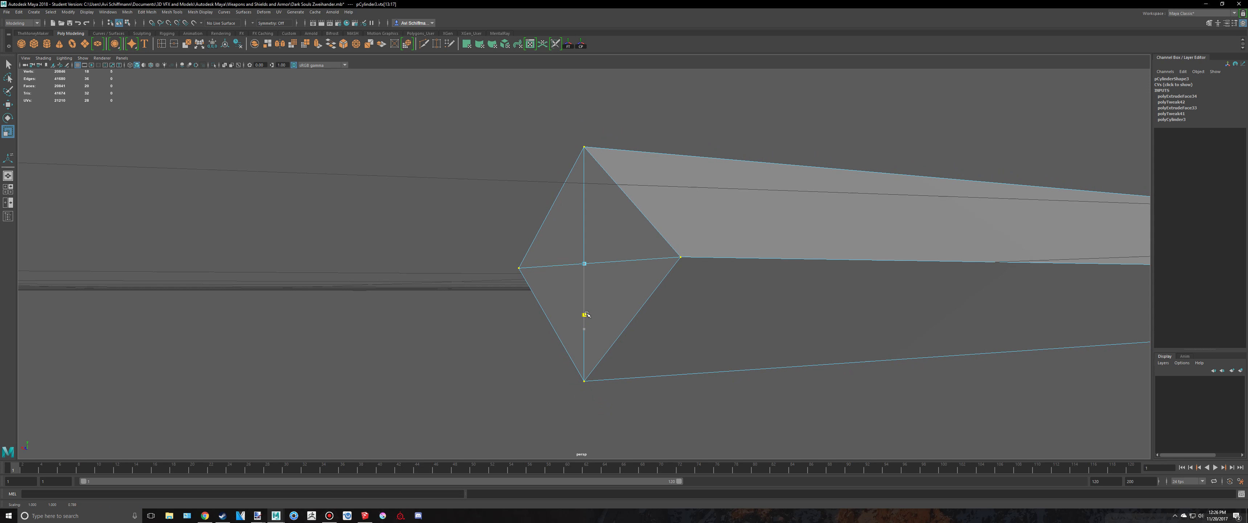
{"action": "right_click_drag", "start_coordinate": [648, 237], "coordinate": [683, 221]}
{"action": "left_click", "coordinate": [720, 106]}
Compare the reshaped arm with the SketchUp model from several angles and save the Maya scene.
{"action": "scroll", "coordinate": [808, 215], "scroll_direction": "down", "scroll_amount": 8}
{"action": "left_click_drag", "start_coordinate": [808, 215], "coordinate": [773, 236], "text": "alt"}
{"action": "key", "text": "alt+Tab"}
{"action": "middle_click_drag", "start_coordinate": [710, 266], "coordinate": [393, 243]}
{"action": "key", "text": "alt+Tab"}
{"action": "left_click_drag", "start_coordinate": [927, 267], "coordinate": [609, 274], "text": "alt"}
{"action": "key", "text": "ctrl+s"}
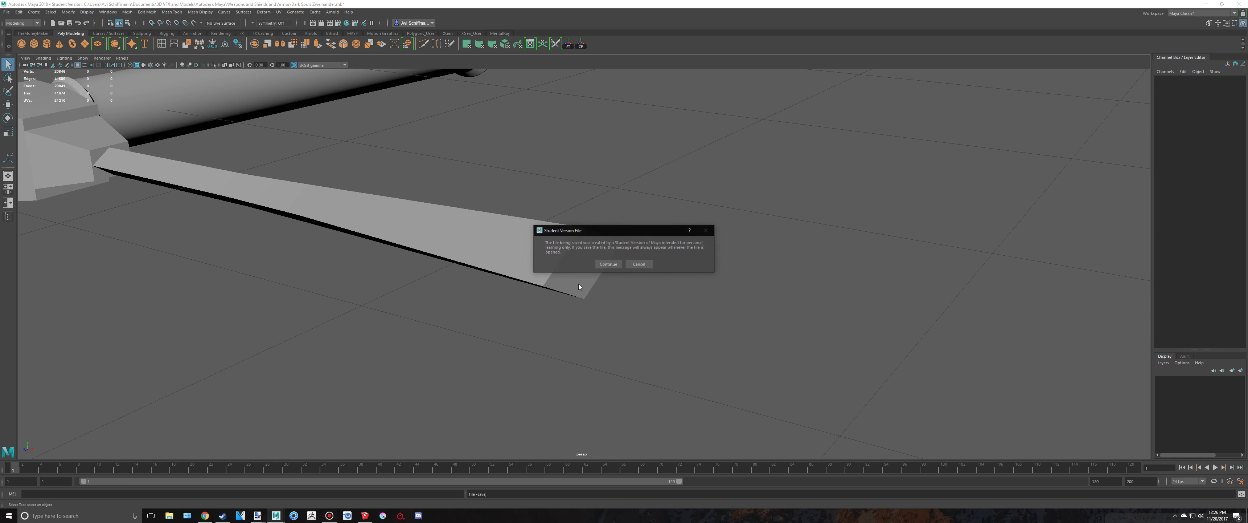
{"action": "left_click", "coordinate": [607, 263]}
Study the arm's tip in SketchUp and select the arm's flared end face in Maya's top view.
{"action": "middle_click_drag", "start_coordinate": [674, 262], "coordinate": [655, 277], "text": "alt"}
{"action": "key", "text": "space"}
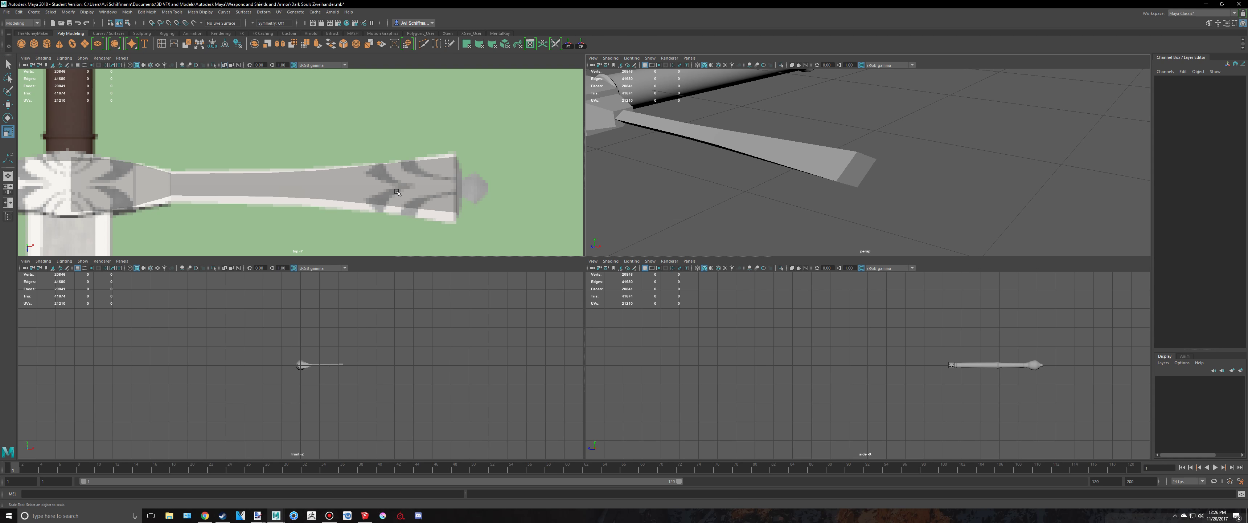
{"action": "key", "text": "space"}
{"action": "key", "text": "alt+Tab"}
{"action": "middle_click_drag", "start_coordinate": [496, 243], "coordinate": [413, 276]}
{"action": "left_click_drag", "start_coordinate": [413, 275], "coordinate": [478, 354]}
{"action": "key", "text": "space"}
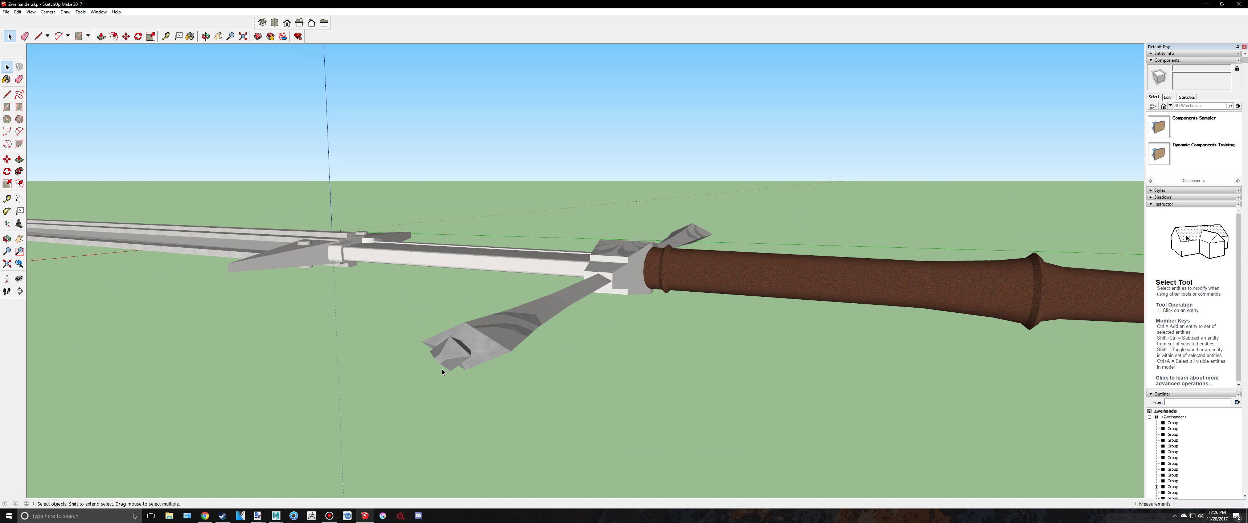
{"action": "key", "text": "alt+Tab"}
{"action": "scroll", "coordinate": [632, 214], "scroll_direction": "up", "scroll_amount": 2}
{"action": "right_click_drag", "start_coordinate": [632, 214], "coordinate": [619, 104]}
{"action": "left_click_drag", "start_coordinate": [623, 122], "coordinate": [620, 417], "text": "ctrl"}
{"action": "scroll", "coordinate": [768, 197], "scroll_direction": "up", "scroll_amount": 3}
{"action": "middle_click_drag", "start_coordinate": [768, 197], "coordinate": [654, 263], "text": "alt"}
{"action": "scroll", "coordinate": [655, 263], "scroll_direction": "up", "scroll_amount": 3}
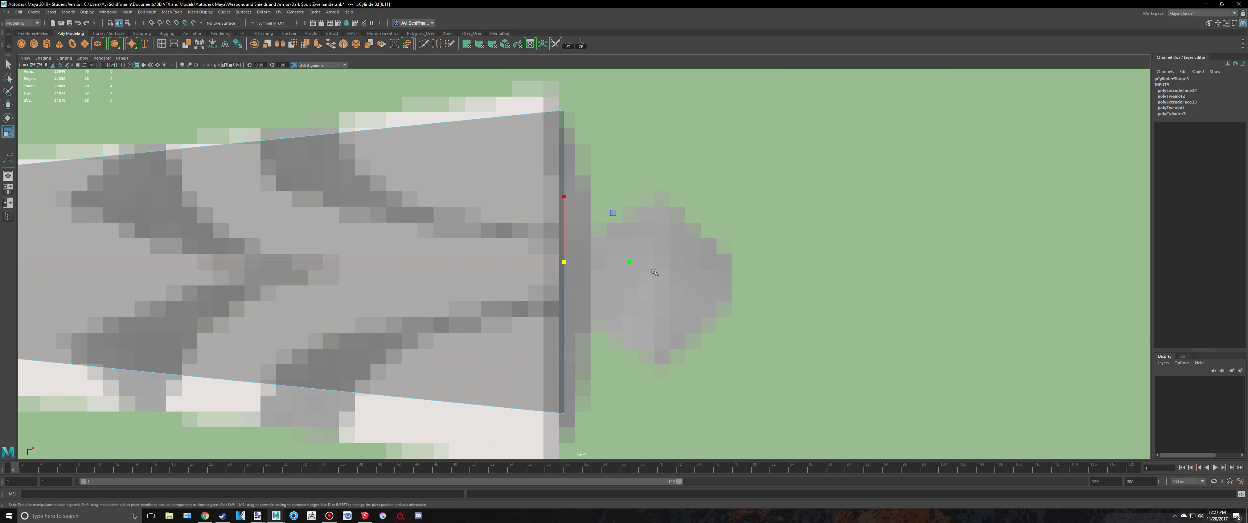
Arrange the SketchUp and Maya windows side by side on the screen.
{"action": "key", "text": "alt+Tab"}
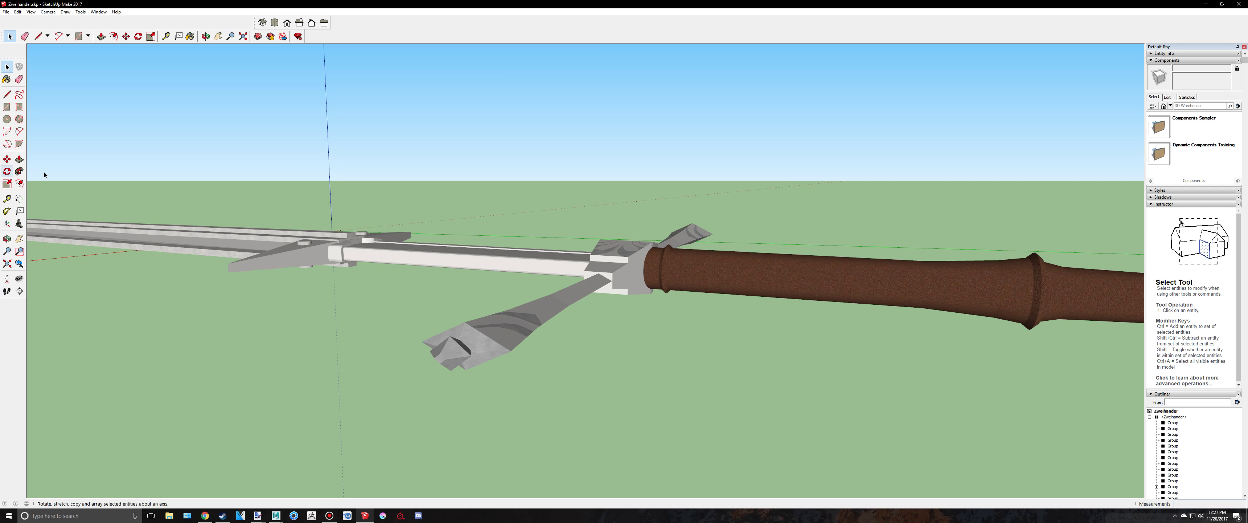
{"action": "middle_click_drag", "start_coordinate": [44, 175], "coordinate": [94, 175], "text": "shift"}
{"action": "mouse_move", "coordinate": [543, 8]}
{"action": "left_mouse_down"}
{"action": "mouse_move", "coordinate": [52, 210]}
{"action": "mouse_move", "coordinate": [2, 208]}
{"action": "left_mouse_up"}
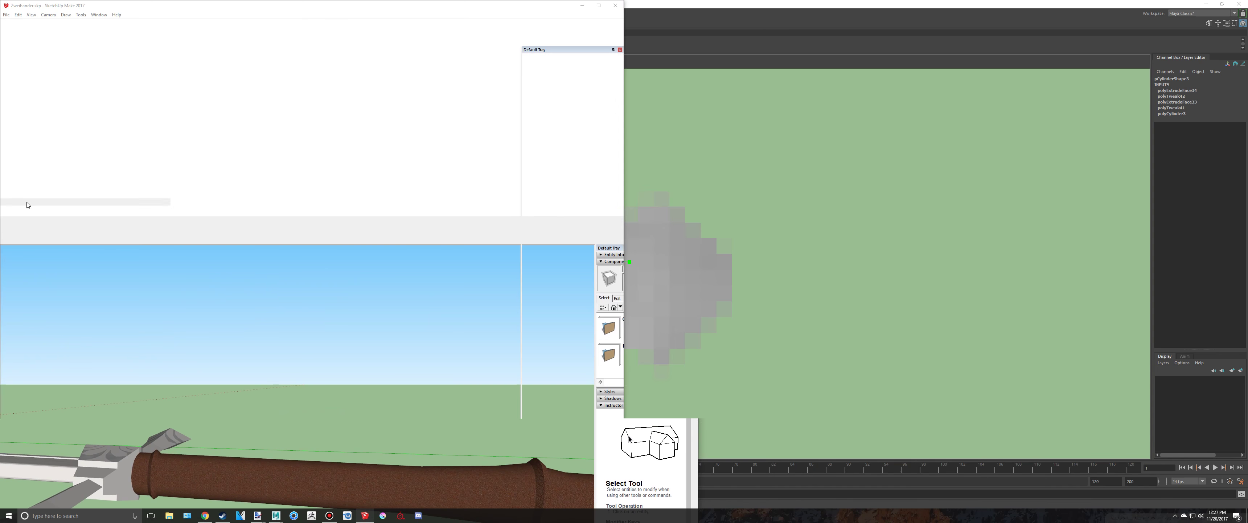
{"action": "left_click", "coordinate": [744, 101]}
{"action": "scroll", "coordinate": [890, 175], "scroll_direction": "up", "scroll_amount": 6}
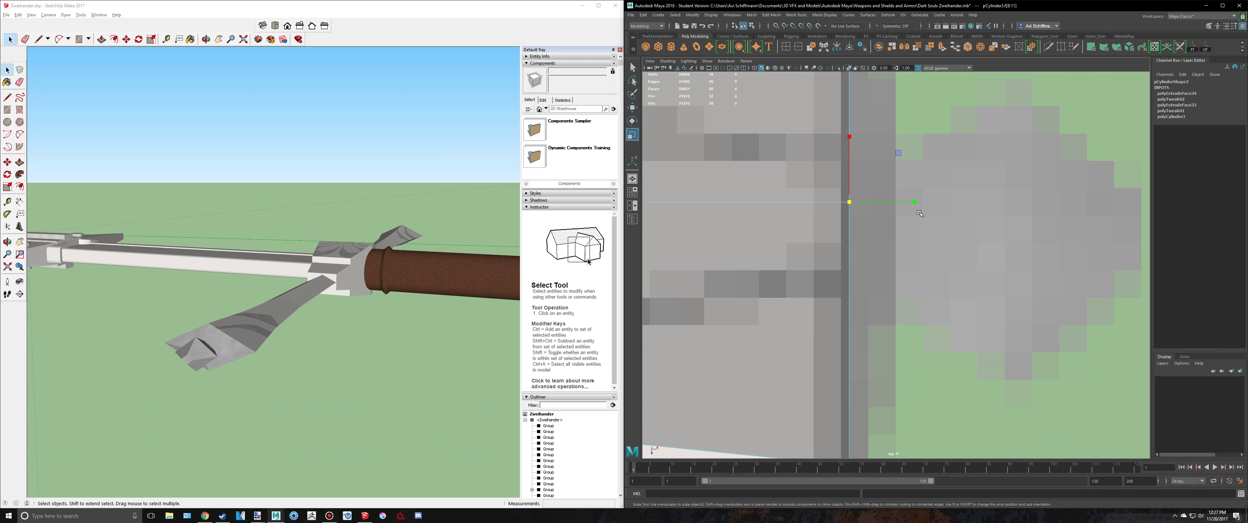
{"action": "key", "text": "w"}
{"action": "key", "text": "ctrl+z"}
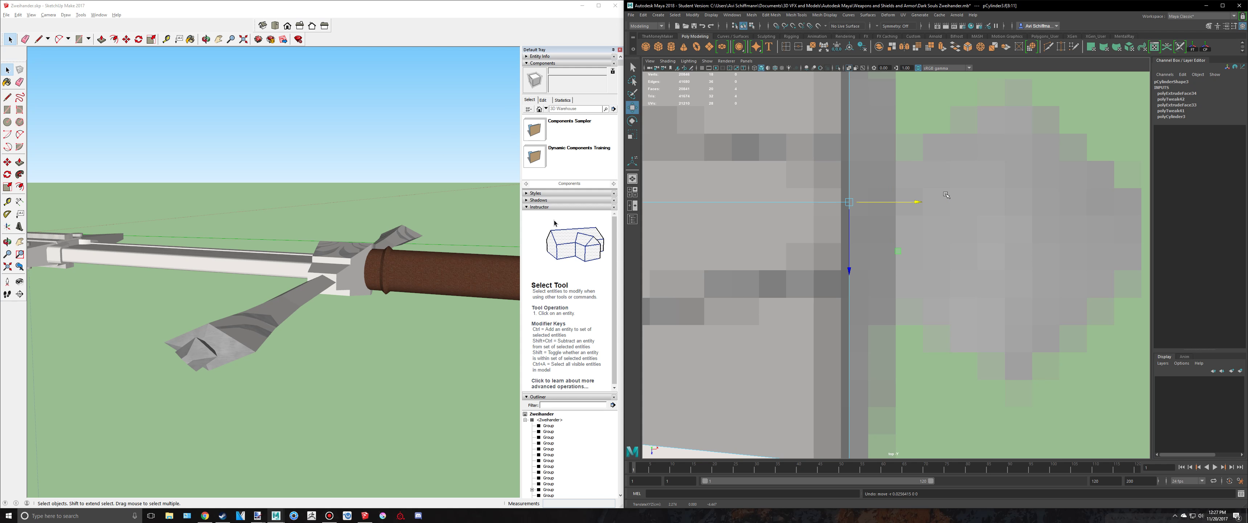
Examine the recessed end and the faceted knob of the crossguard arm up close in SketchUp.
{"action": "mouse_move", "coordinate": [360, 391]}
{"action": "middle_mouse_down"}
{"action": "mouse_move", "coordinate": [284, 307]}
{"action": "mouse_move", "coordinate": [323, 298]}
{"action": "mouse_move", "coordinate": [311, 262]}
{"action": "mouse_move", "coordinate": [257, 237]}
{"action": "mouse_move", "coordinate": [335, 245]}
{"action": "mouse_move", "coordinate": [303, 267]}
{"action": "mouse_move", "coordinate": [432, 287]}
{"action": "mouse_move", "coordinate": [382, 278]}
{"action": "mouse_move", "coordinate": [433, 267]}
{"action": "middle_mouse_up"}
{"action": "scroll", "coordinate": [360, 292], "scroll_direction": "down", "scroll_amount": 1}
{"action": "scroll", "coordinate": [433, 265], "scroll_direction": "down", "scroll_amount": 5}
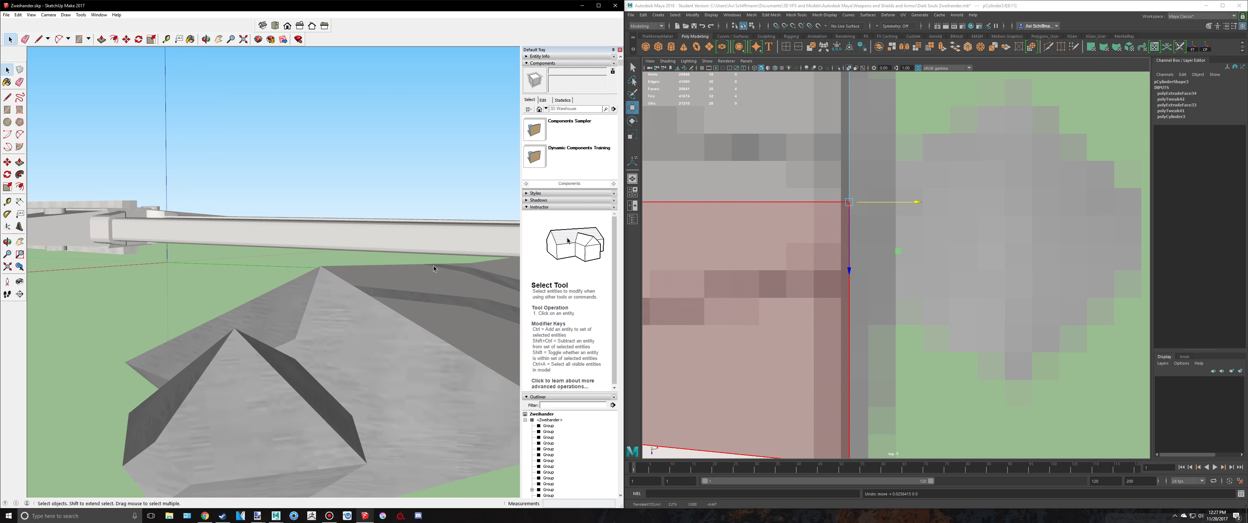
{"action": "scroll", "coordinate": [434, 267], "scroll_direction": "up", "scroll_amount": 4}
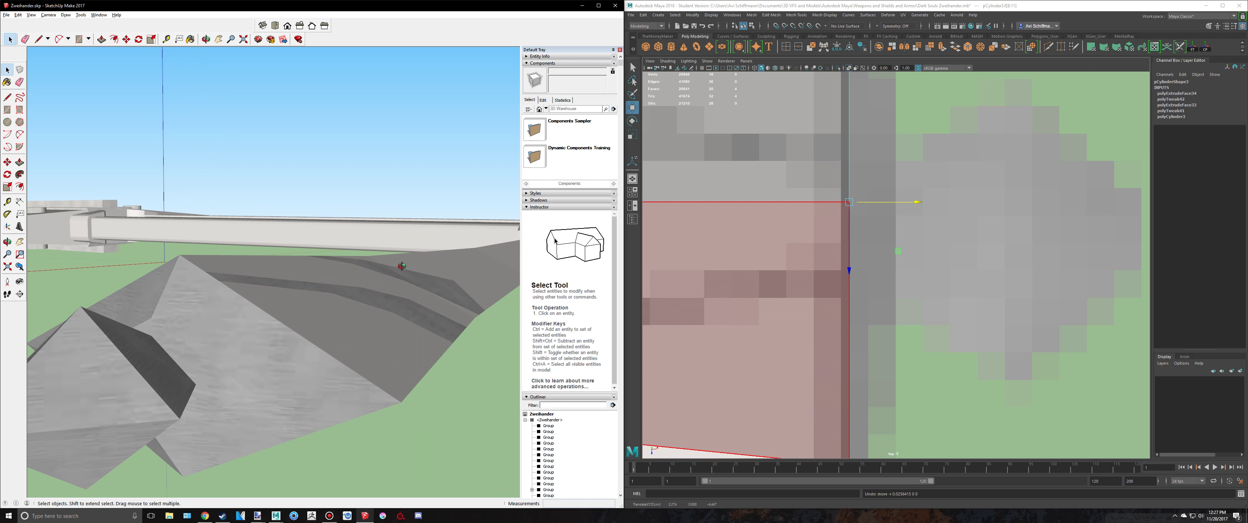
{"action": "mouse_move", "coordinate": [402, 266]}
{"action": "middle_mouse_down"}
{"action": "mouse_move", "coordinate": [264, 279]}
{"action": "mouse_move", "coordinate": [453, 257]}
{"action": "middle_mouse_up"}
{"action": "scroll", "coordinate": [896, 269], "scroll_direction": "down", "scroll_amount": 8}
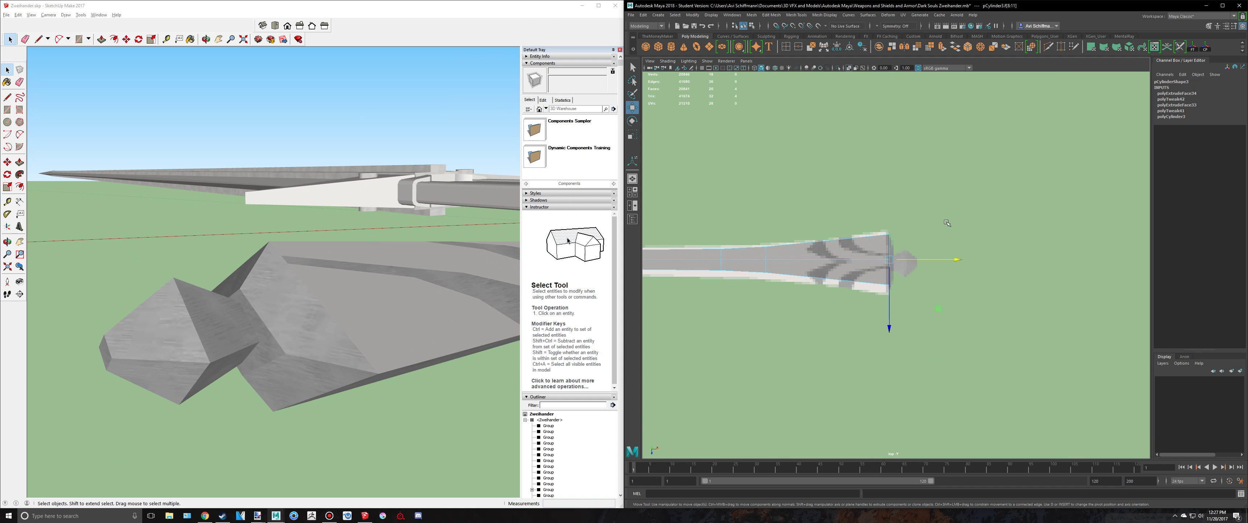
Extrude the arm's flared end face a short distance outward and scale it down into a tapered cap.
{"action": "scroll", "coordinate": [947, 222], "scroll_direction": "up", "scroll_amount": 8}
{"action": "key", "text": "ctrl+e"}
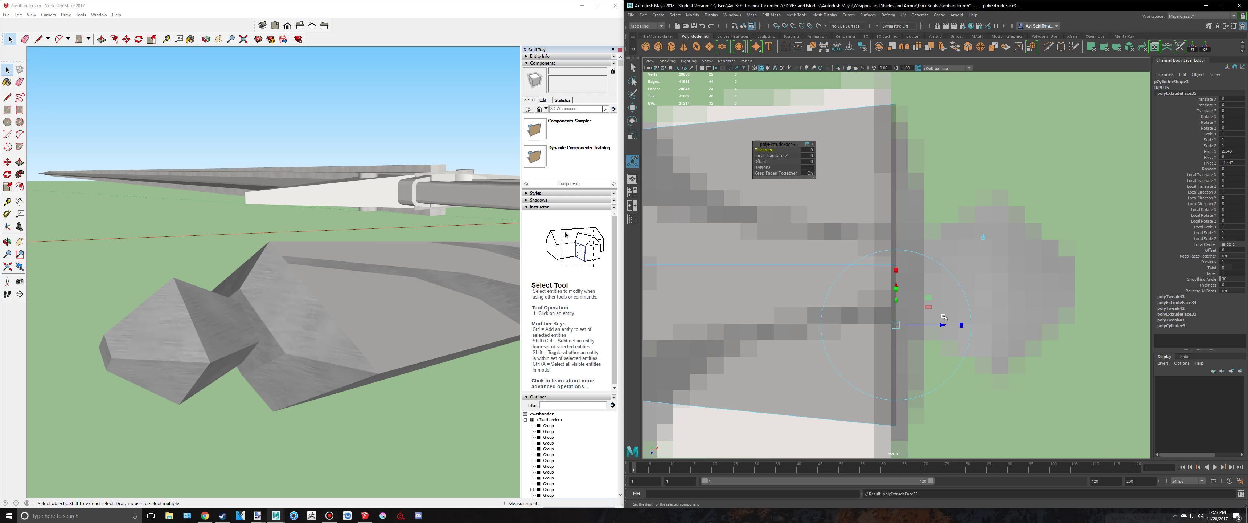
{"action": "left_click_drag", "start_coordinate": [945, 325], "coordinate": [978, 328]}
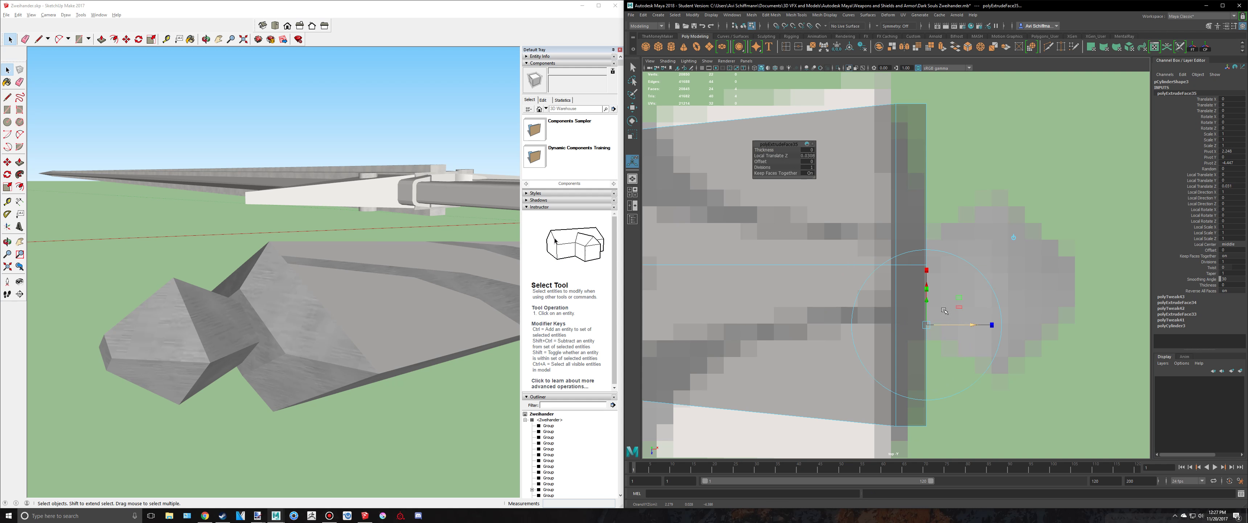
{"action": "key", "text": "r"}
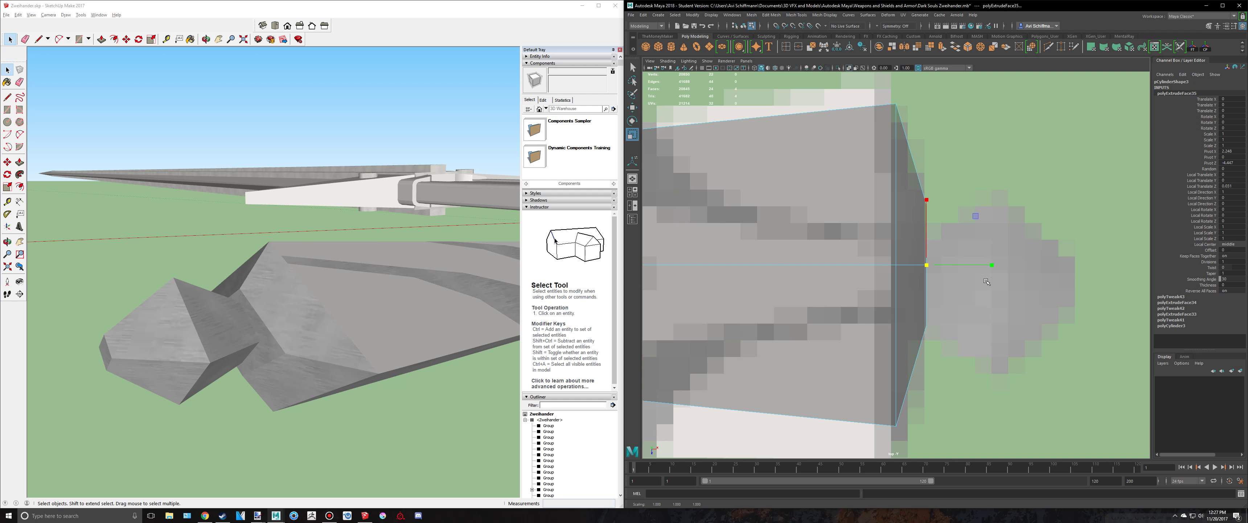
Extrude the cap's end face in place and scale it inward to form a smaller diamond for the knob's base.
{"action": "key", "text": "ctrl+e"}
{"action": "key", "text": "space"}
{"action": "key", "text": "space"}
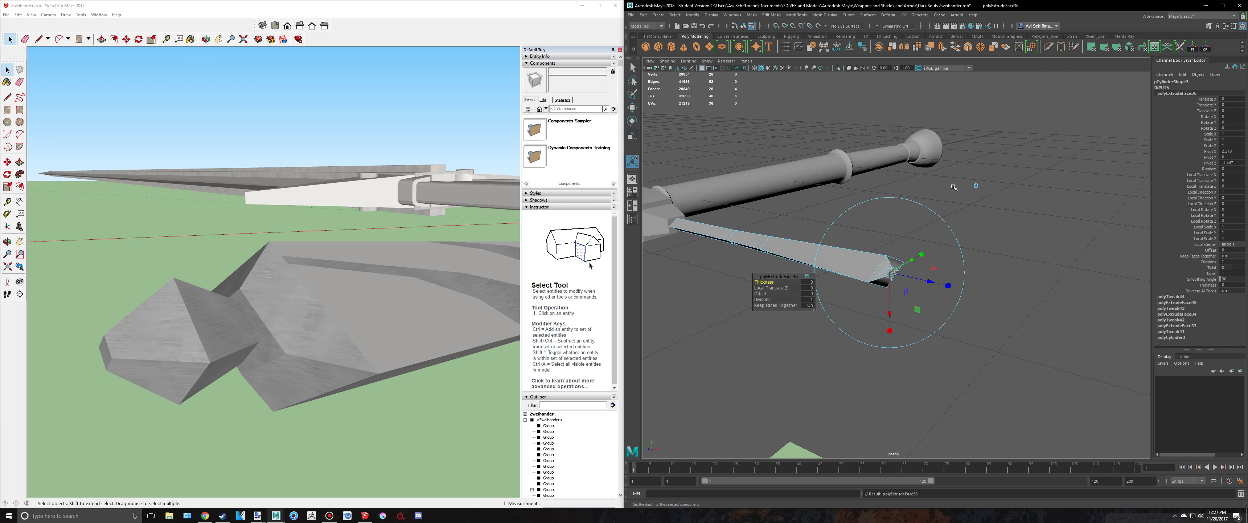
{"action": "key", "text": "f"}
{"action": "key", "text": "r"}
{"action": "scroll", "coordinate": [892, 233], "scroll_direction": "down", "scroll_amount": 6}
{"action": "left_click_drag", "start_coordinate": [913, 250], "coordinate": [890, 243], "text": "alt"}
{"action": "scroll", "coordinate": [900, 264], "scroll_direction": "up", "scroll_amount": 7}
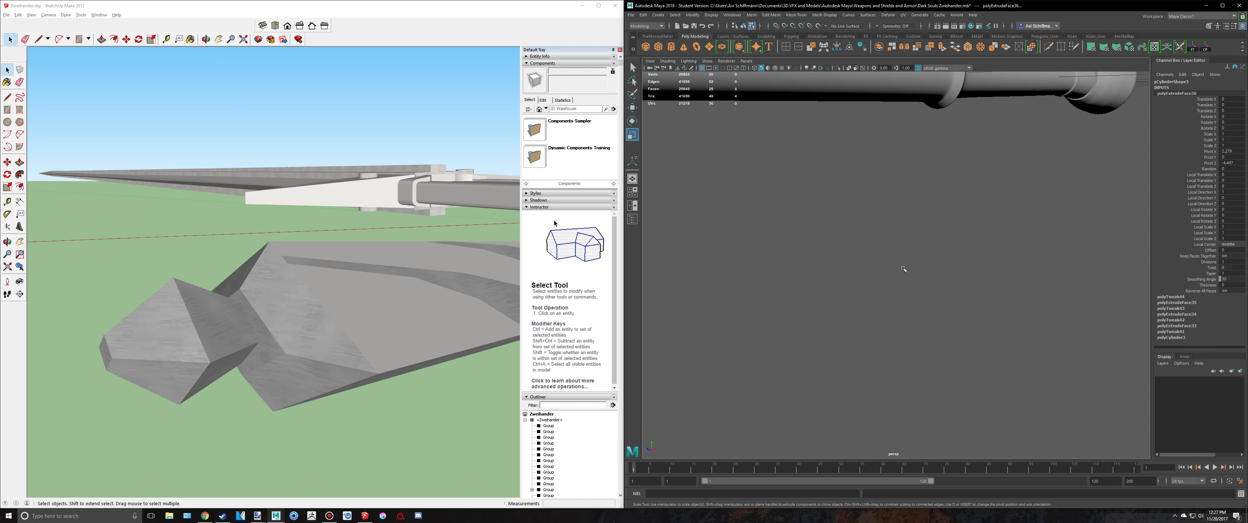
{"action": "scroll", "coordinate": [902, 266], "scroll_direction": "down", "scroll_amount": 5}
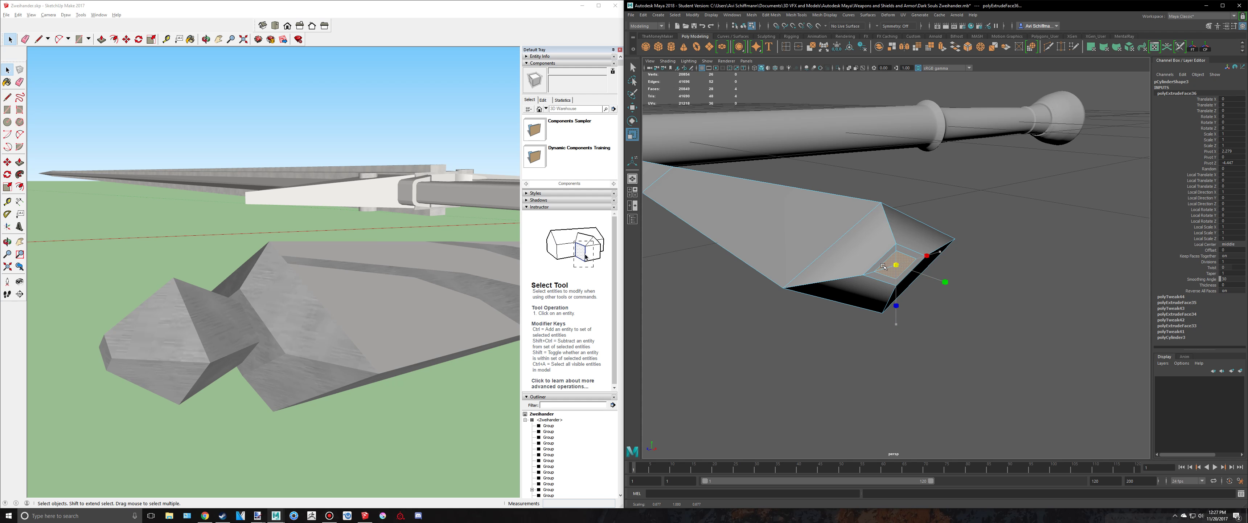
Extrude the small diamond face out to the middle of the reference knob and enlarge it.
{"action": "key", "text": "space"}
{"action": "key", "text": "space"}
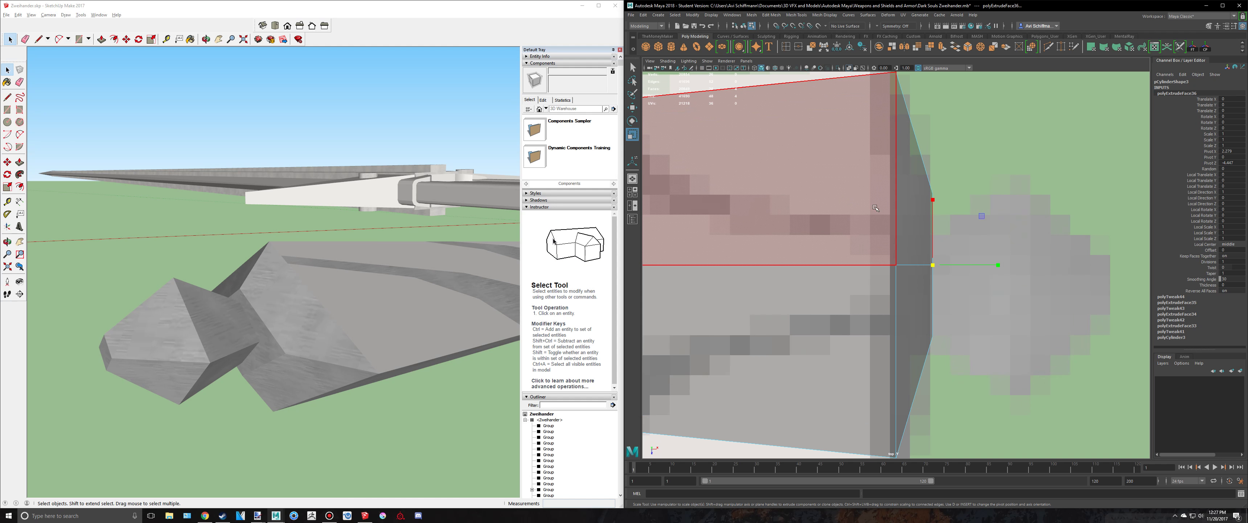
{"action": "scroll", "coordinate": [897, 273], "scroll_direction": "up", "scroll_amount": 2}
{"action": "key", "text": "ctrl+e"}
{"action": "left_click_drag", "start_coordinate": [892, 278], "coordinate": [951, 268]}
{"action": "key", "text": "r"}
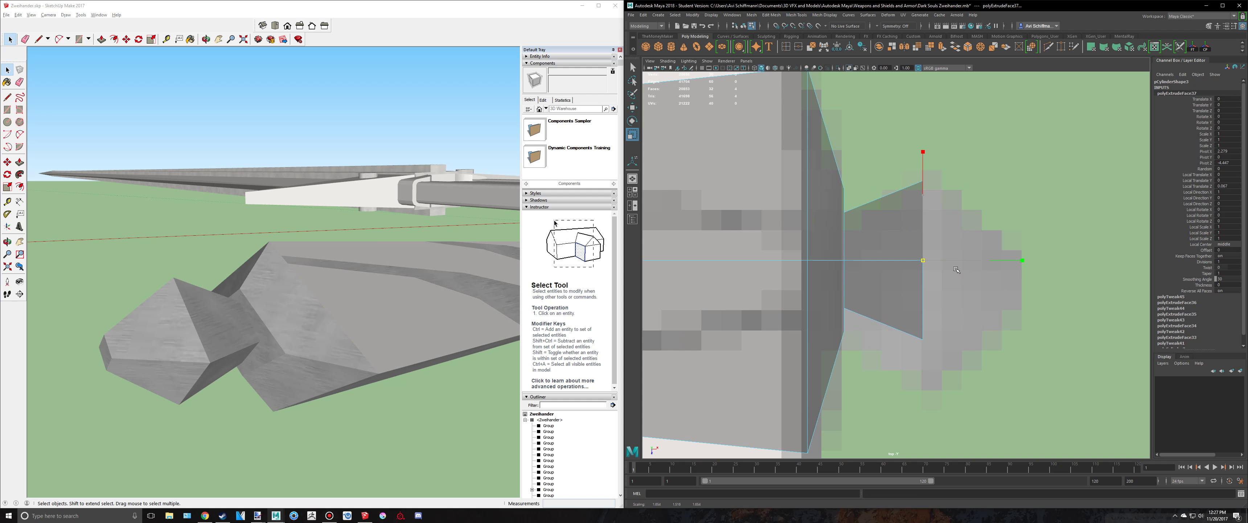
Extrude the knob's middle diamond face outward to the reference knob's tip and scale it down.
{"action": "middle_click_drag", "start_coordinate": [959, 270], "coordinate": [880, 289], "text": "alt"}
{"action": "key", "text": "ctrl+e"}
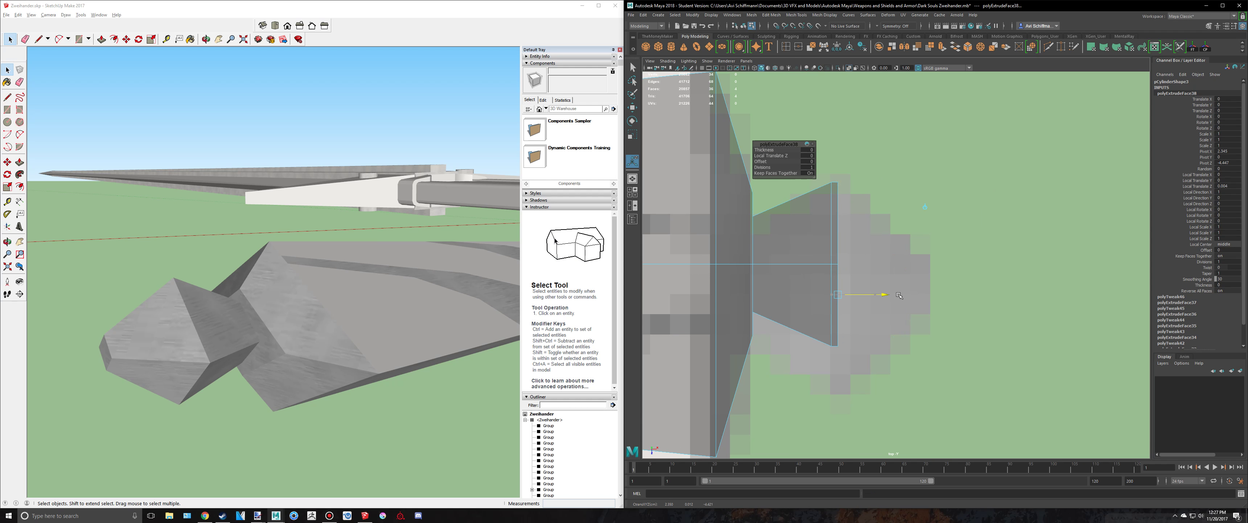
{"action": "left_click_drag", "start_coordinate": [899, 296], "coordinate": [887, 270]}
{"action": "key", "text": "r"}
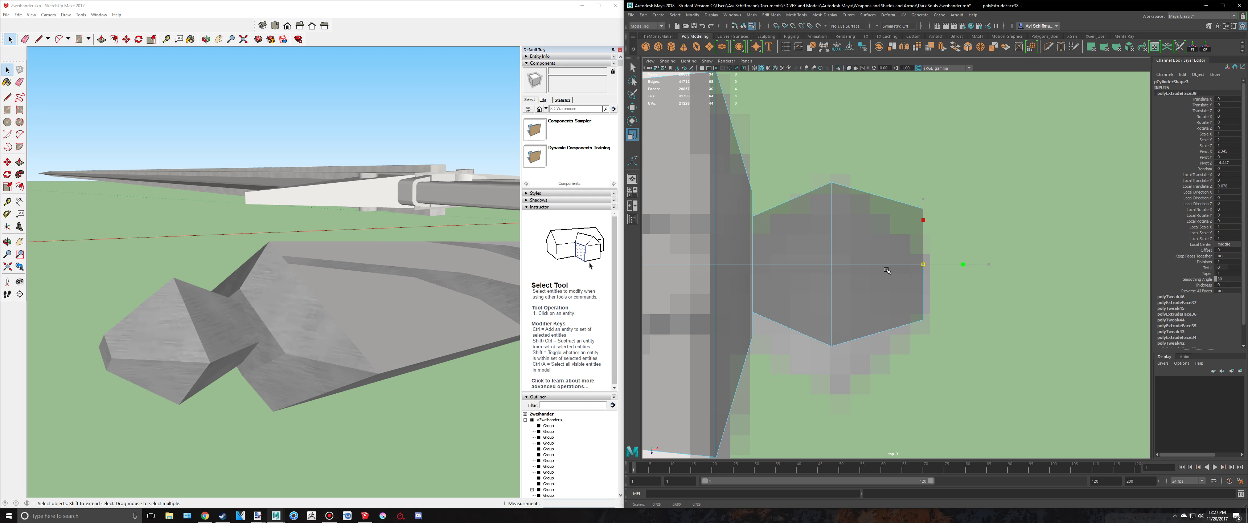
{"action": "key", "text": "space"}
{"action": "key", "text": "space"}
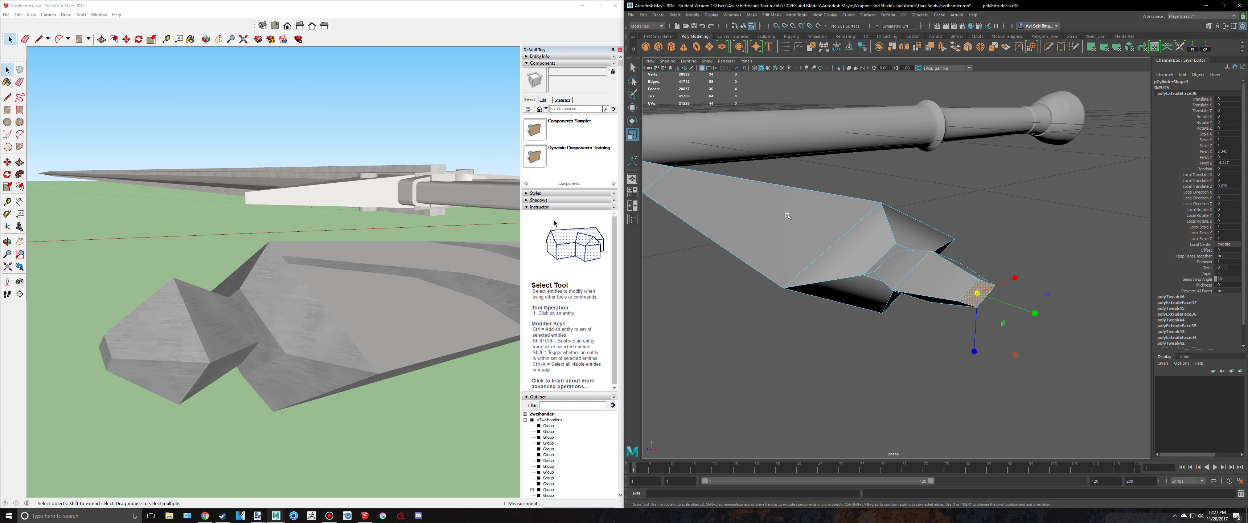
Maximize the SketchUp window, switch back to Maya and maximize it too.
{"action": "double_click", "coordinate": [544, 10]}
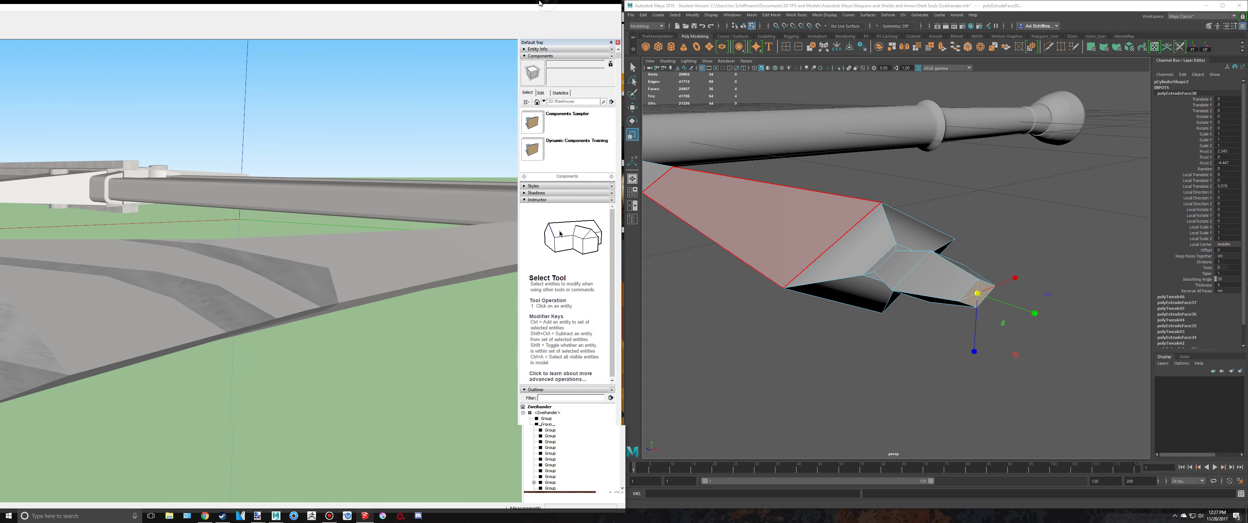
{"action": "key", "text": "alt+Tab"}
{"action": "mouse_move", "coordinate": [751, 6]}
{"action": "left_mouse_down"}
{"action": "mouse_move", "coordinate": [742, 19]}
{"action": "mouse_move", "coordinate": [732, 0]}
{"action": "left_mouse_up"}
Return the crossguard arm to object mode and harden all of its edges.
{"action": "key", "text": "q"}
{"action": "right_click_drag", "start_coordinate": [576, 263], "coordinate": [613, 253]}
{"action": "left_click_drag", "start_coordinate": [612, 253], "coordinate": [681, 274], "text": "alt"}
{"action": "left_click", "coordinate": [681, 274]}
{"action": "left_click", "coordinate": [199, 12]}
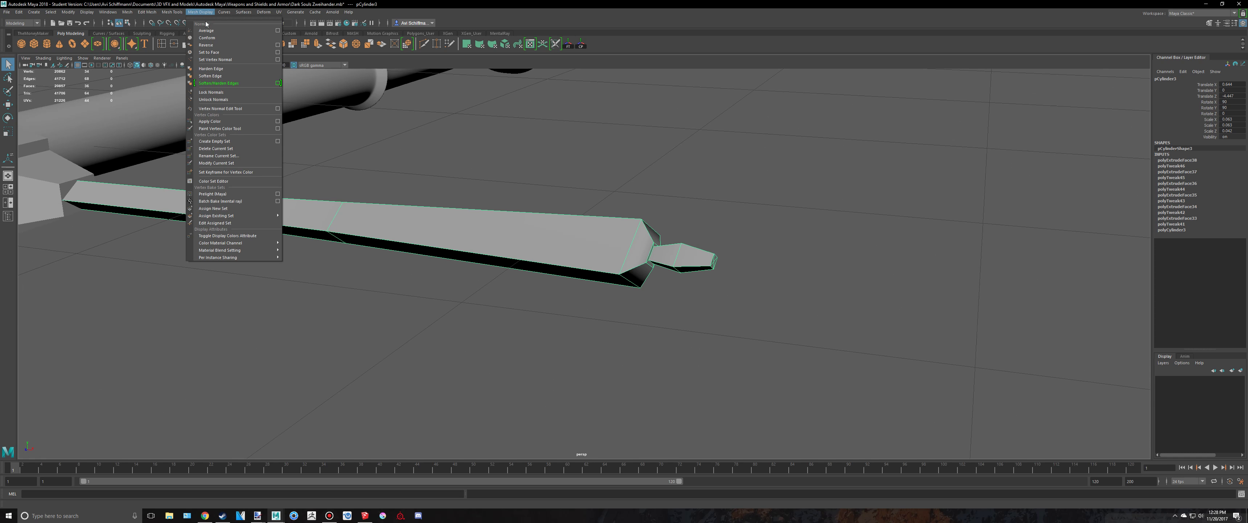
{"action": "left_click", "coordinate": [216, 69]}
{"action": "left_click", "coordinate": [684, 168]}
Check the knob end-on against the SketchUp model, select all the knob's vertices and scale them wider across the arm.
{"action": "left_click_drag", "start_coordinate": [683, 168], "coordinate": [563, 276], "text": "alt"}
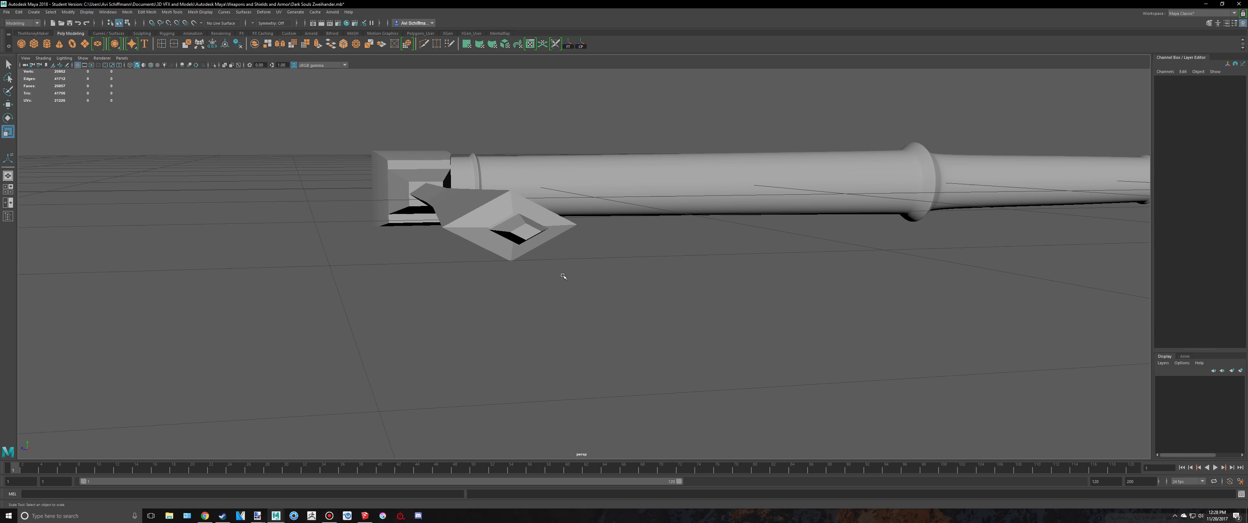
{"action": "left_click", "coordinate": [361, 516]}
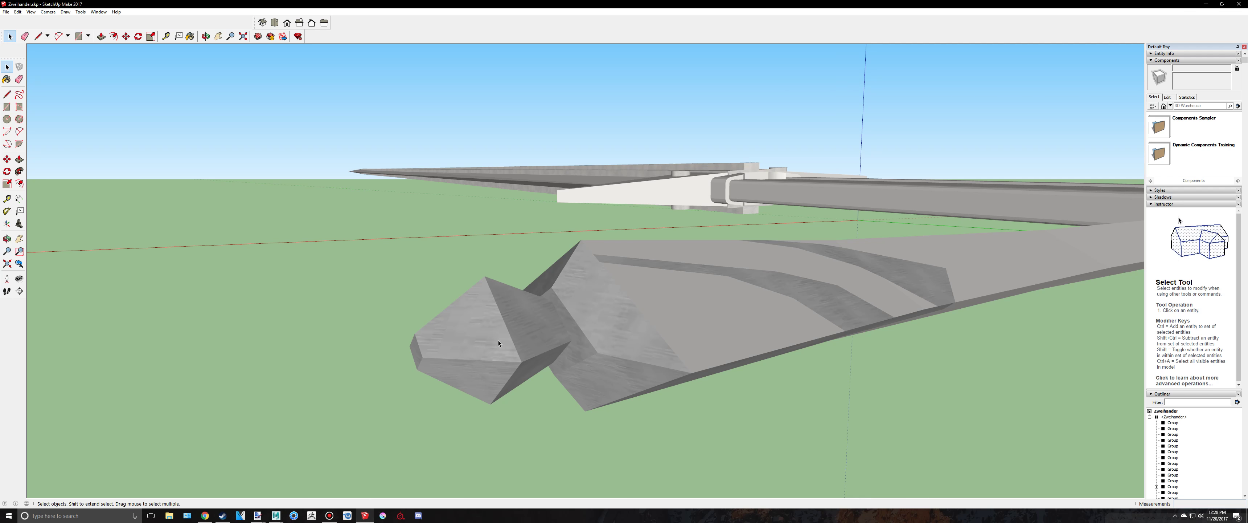
{"action": "middle_click_drag", "start_coordinate": [499, 343], "coordinate": [821, 318]}
{"action": "key", "text": "alt+Tab"}
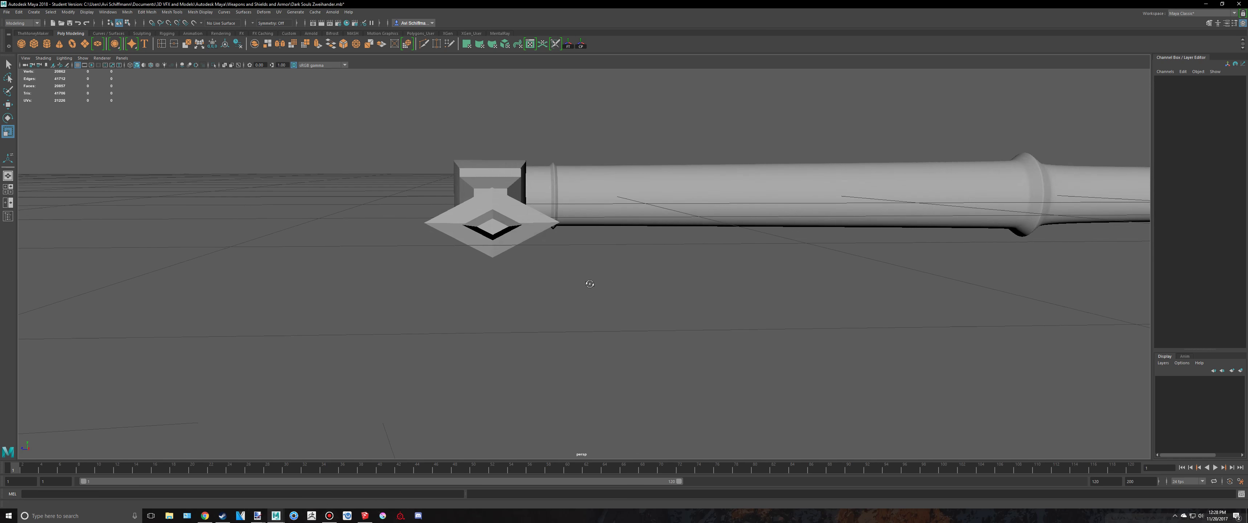
{"action": "left_click_drag", "start_coordinate": [590, 284], "coordinate": [473, 229], "text": "alt"}
{"action": "left_click", "coordinate": [462, 217]}
{"action": "right_click_drag", "start_coordinate": [454, 216], "coordinate": [393, 210]}
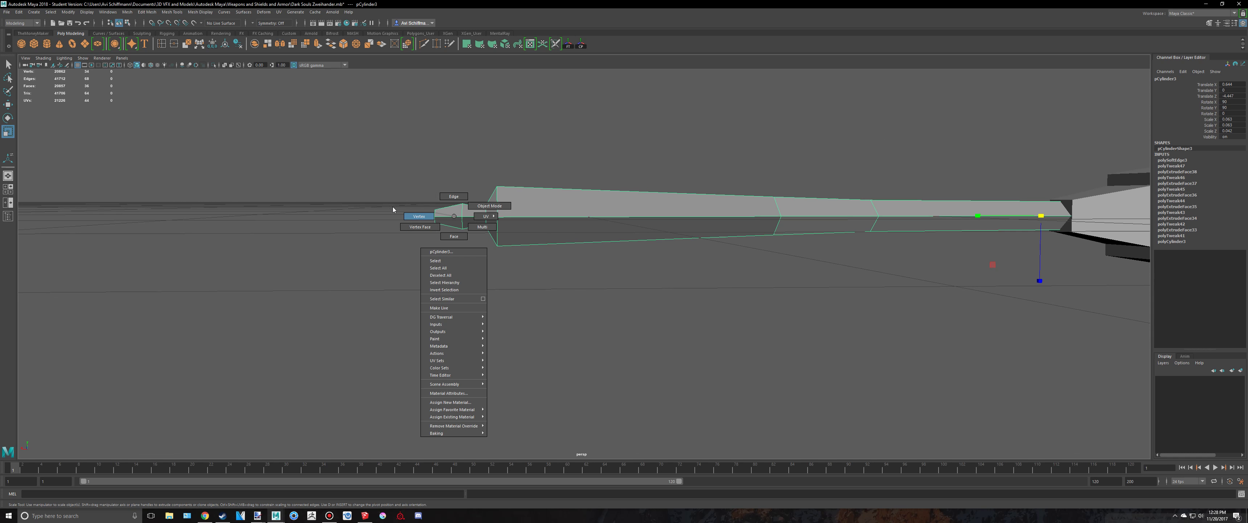
{"action": "left_click", "coordinate": [419, 216]}
{"action": "left_click_drag", "start_coordinate": [477, 282], "coordinate": [653, 302]}
{"action": "key", "text": "space"}
{"action": "key", "text": "space"}
{"action": "key", "text": "f"}
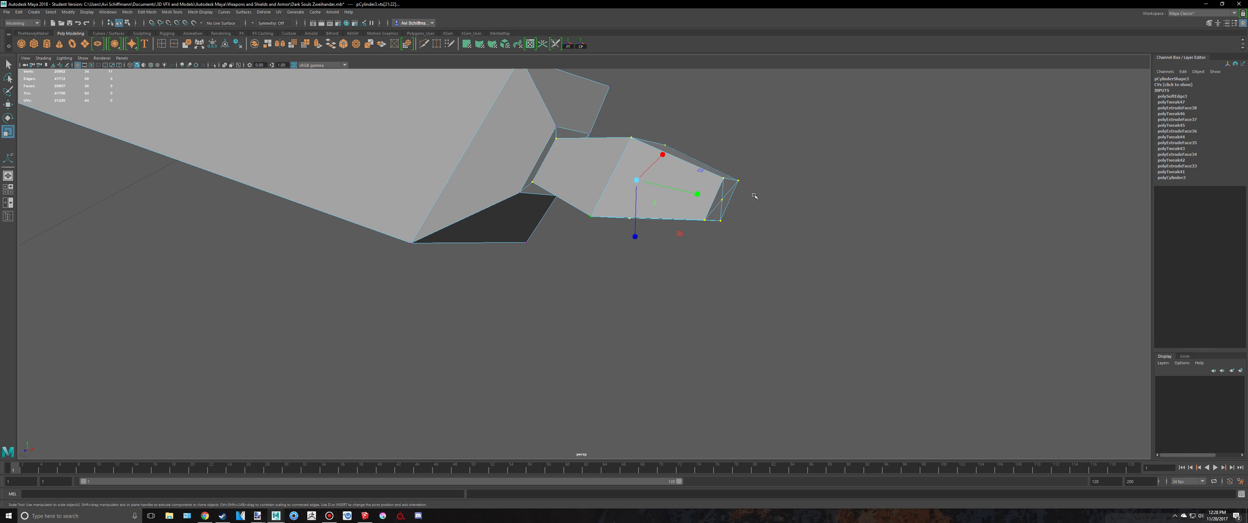
{"action": "left_click_drag", "start_coordinate": [754, 196], "coordinate": [573, 197], "text": "alt"}
{"action": "left_click_drag", "start_coordinate": [472, 162], "coordinate": [508, 203], "text": "alt"}
{"action": "left_click_drag", "start_coordinate": [465, 169], "coordinate": [590, 244], "text": "alt"}
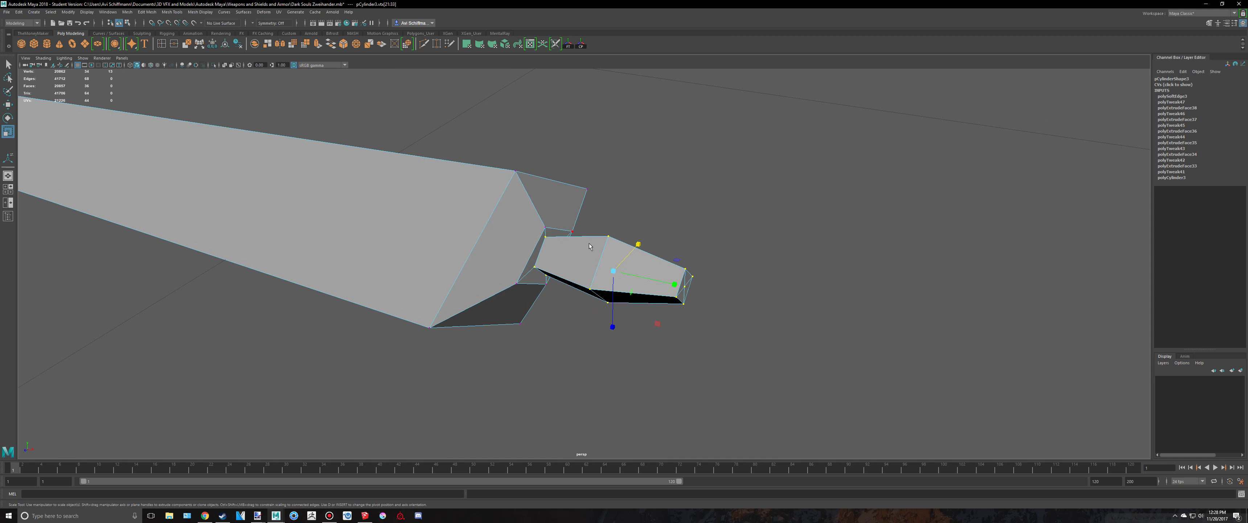
Leave vertex editing and compare the shape of the arm's end knob with the SketchUp crossguard.
{"action": "key", "text": "q"}
{"action": "right_click_drag", "start_coordinate": [590, 244], "coordinate": [625, 235]}
{"action": "left_click", "coordinate": [715, 223]}
{"action": "left_click_drag", "start_coordinate": [715, 223], "coordinate": [744, 257], "text": "alt"}
{"action": "key", "text": "alt+Tab"}
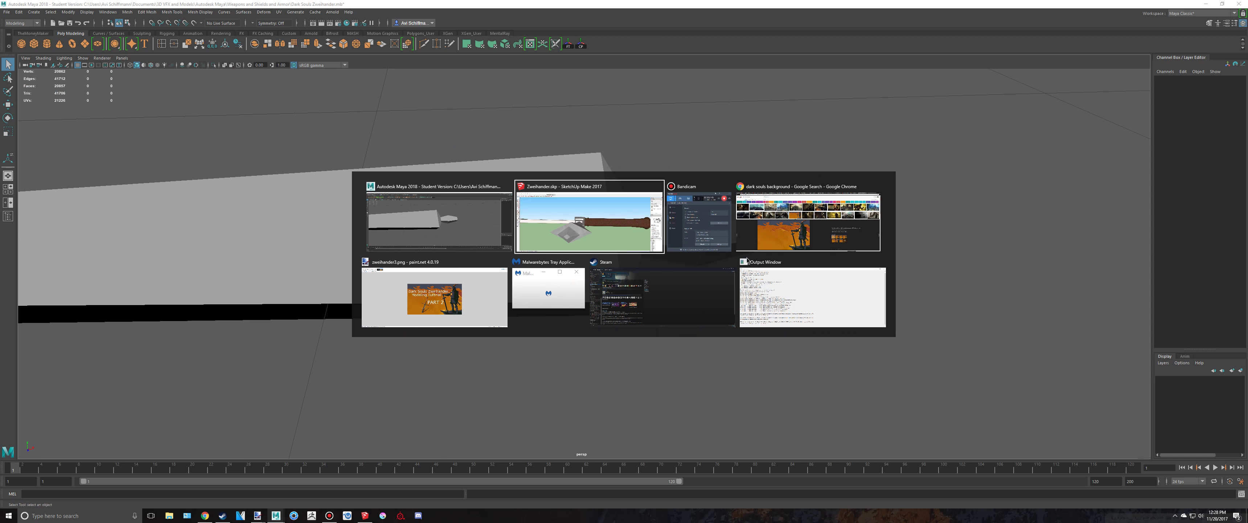
{"action": "mouse_move", "coordinate": [606, 301]}
{"action": "middle_mouse_down"}
{"action": "mouse_move", "coordinate": [841, 326]}
{"action": "mouse_move", "coordinate": [621, 233]}
{"action": "middle_mouse_up"}
{"action": "key", "text": "alt+Tab"}
{"action": "left_click_drag", "start_coordinate": [823, 269], "coordinate": [794, 270], "text": "alt"}
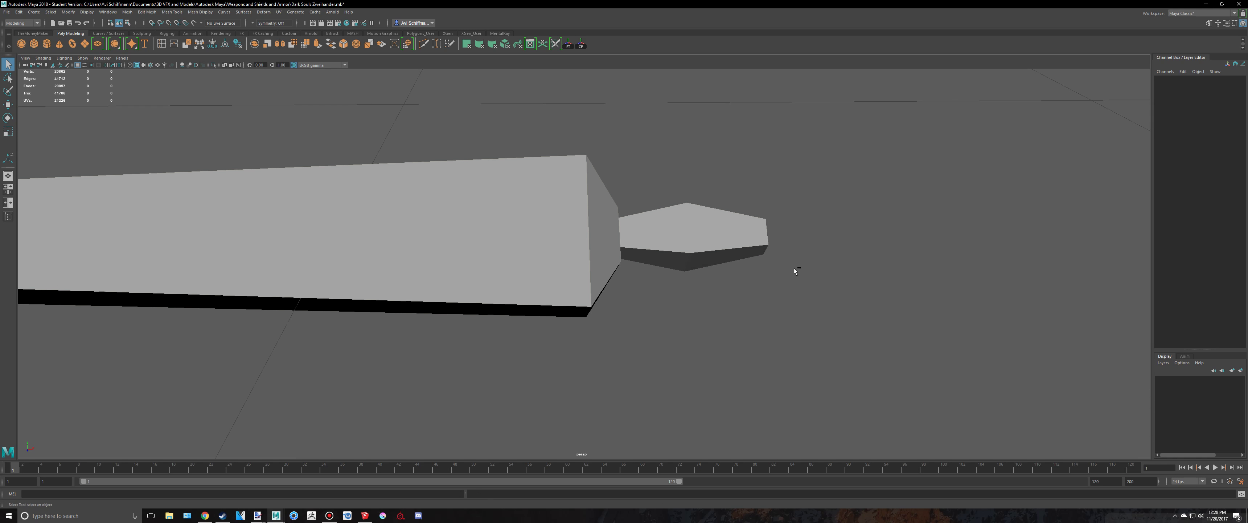
Shorten the knob by selecting its middle and outer vertices, squashing them lengthwise and moving them toward the arm.
{"action": "key", "text": "ctrl+z"}
{"action": "key", "text": "ctrl+z"}
{"action": "key", "text": "ctrl+z"}
{"action": "key", "text": "shift+z"}
{"action": "key", "text": "shift+z"}
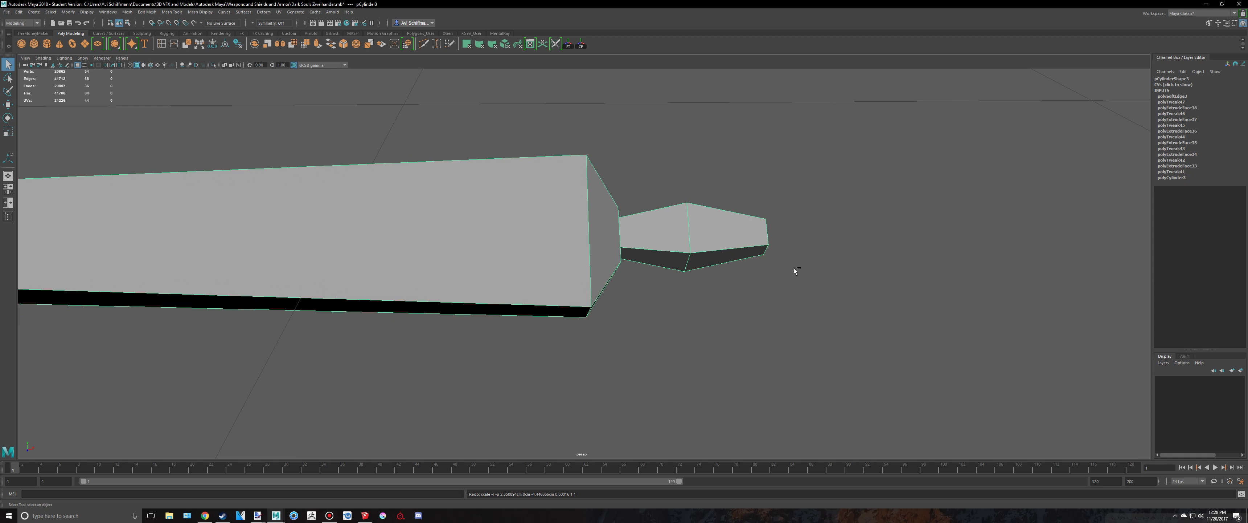
{"action": "right_click", "coordinate": [736, 235]}
{"action": "left_click", "coordinate": [700, 234]}
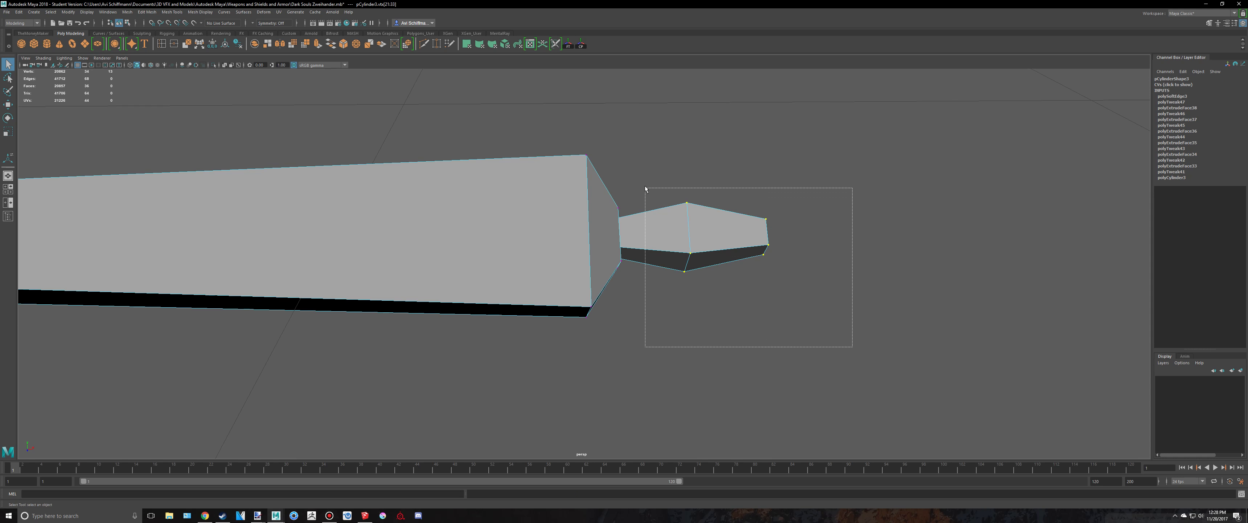
{"action": "left_click_drag", "start_coordinate": [645, 189], "coordinate": [645, 188]}
{"action": "key", "text": "r"}
{"action": "left_click_drag", "start_coordinate": [787, 237], "coordinate": [733, 237]}
{"action": "key", "text": "w"}
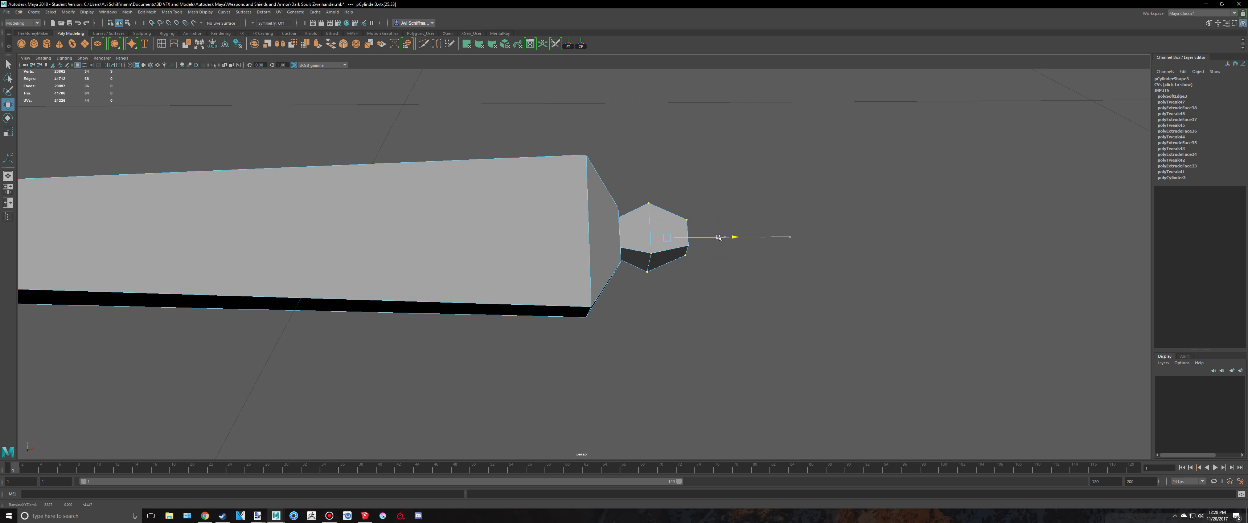
{"action": "right_click_drag", "start_coordinate": [661, 232], "coordinate": [710, 216]}
{"action": "left_click", "coordinate": [727, 222]}
{"action": "scroll", "coordinate": [755, 243], "scroll_direction": "down", "scroll_amount": 4}
{"action": "mouse_move", "coordinate": [777, 266]}
{"action": "left_mouse_down", "text": "alt"}
{"action": "mouse_move", "coordinate": [690, 237]}
{"action": "mouse_move", "coordinate": [682, 253]}
{"action": "mouse_move", "coordinate": [727, 260]}
{"action": "left_mouse_up", "text": "alt"}
Check the knob against the SketchUp model, reselect its outer vertices and shift them slightly along the arm.
{"action": "key", "text": "alt+Tab"}
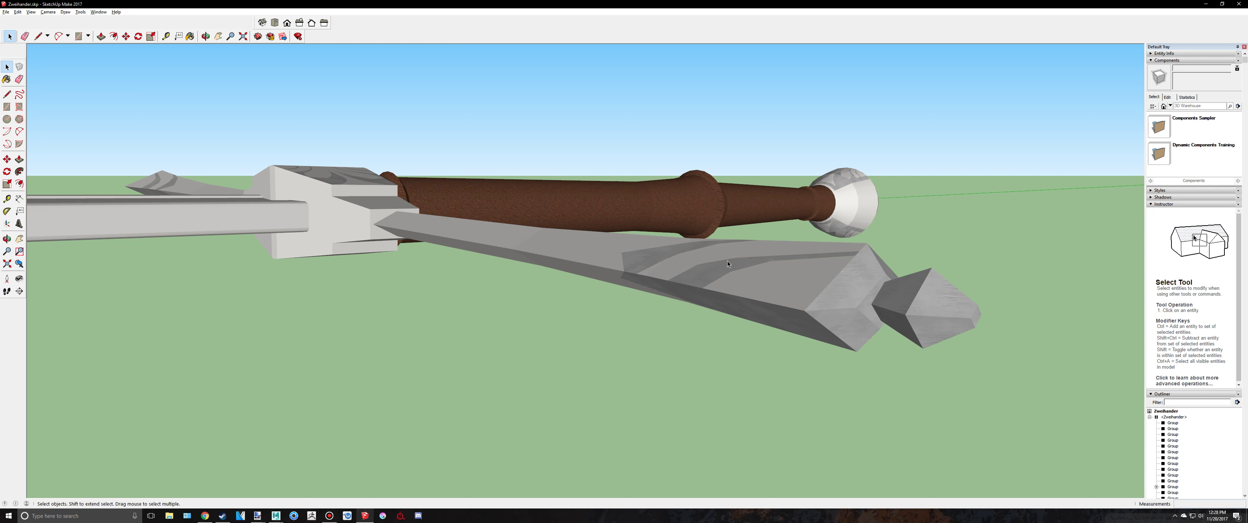
{"action": "middle_click_drag", "start_coordinate": [733, 255], "coordinate": [510, 261]}
{"action": "key", "text": "alt+Tab"}
{"action": "key", "text": "ctrl+z"}
{"action": "key", "text": "ctrl+z"}
{"action": "key", "text": "w"}
{"action": "left_click_drag", "start_coordinate": [583, 291], "coordinate": [595, 298]}
{"action": "left_click_drag", "start_coordinate": [595, 298], "coordinate": [585, 262], "text": "alt"}
{"action": "scroll", "coordinate": [584, 262], "scroll_direction": "up", "scroll_amount": 4}
Inspect the edge loop at the knob's base and compare the arm's end with the SketchUp crossguard.
{"action": "right_click_drag", "start_coordinate": [527, 245], "coordinate": [527, 221]}
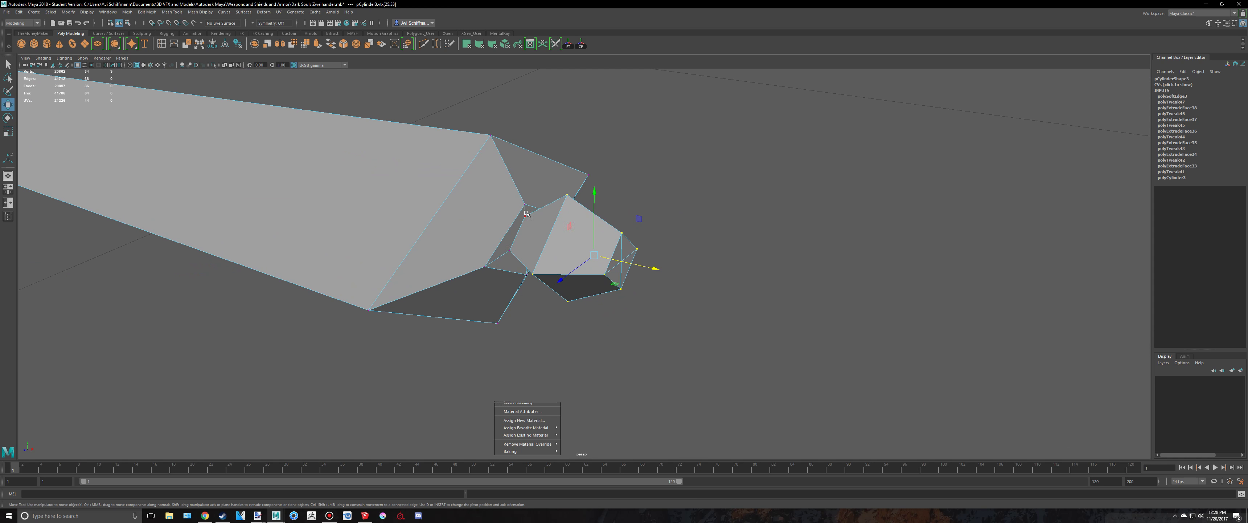
{"action": "double_click", "coordinate": [517, 234]}
{"action": "left_click_drag", "start_coordinate": [625, 291], "coordinate": [652, 281], "text": "alt"}
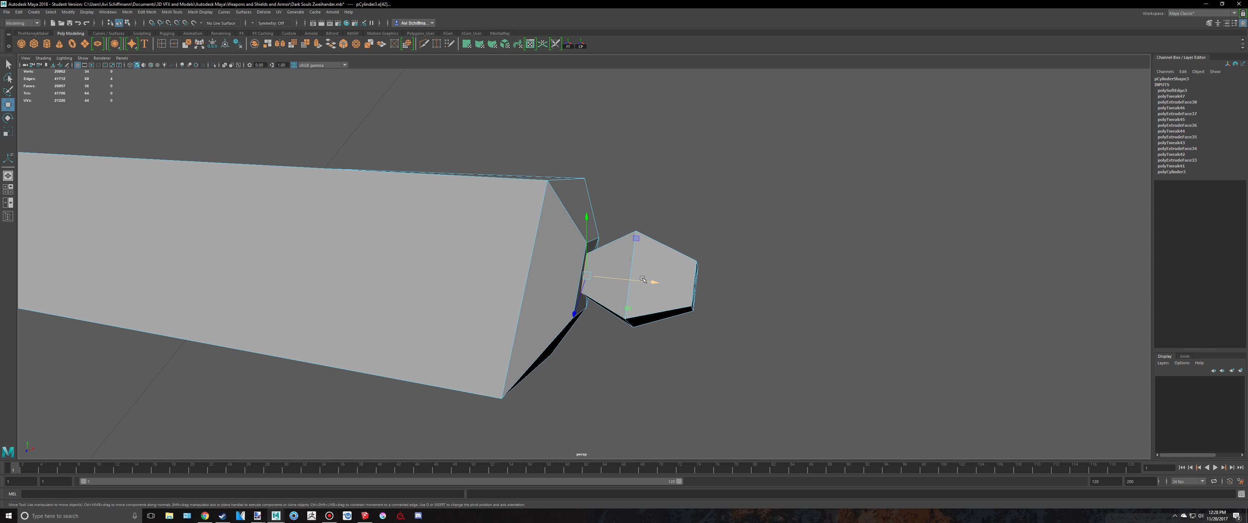
{"action": "right_click_drag", "start_coordinate": [651, 284], "coordinate": [680, 269]}
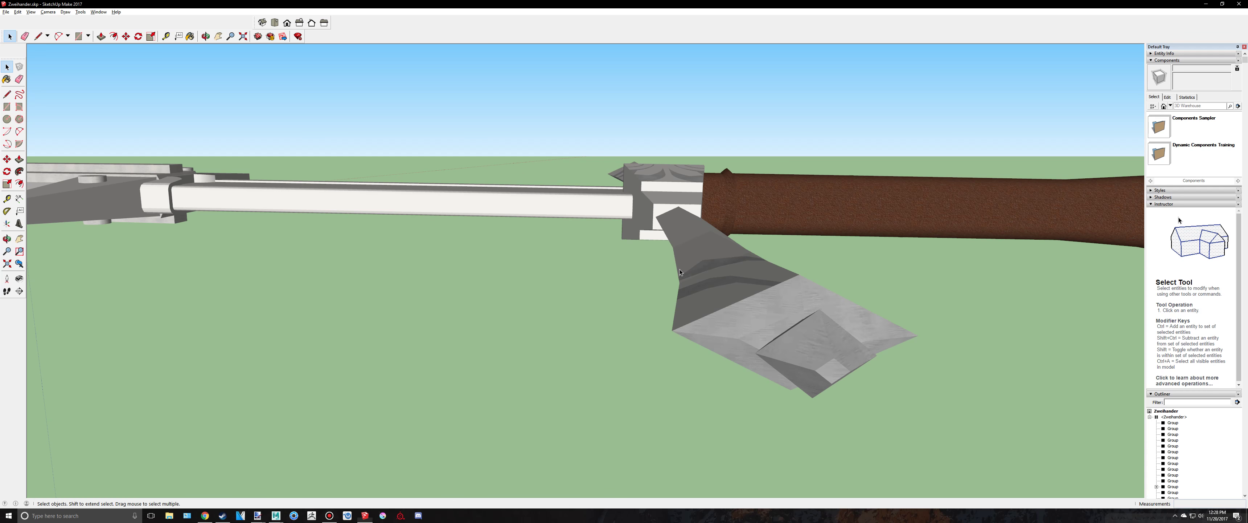
{"action": "scroll", "coordinate": [727, 245], "scroll_direction": "down", "scroll_amount": 7}
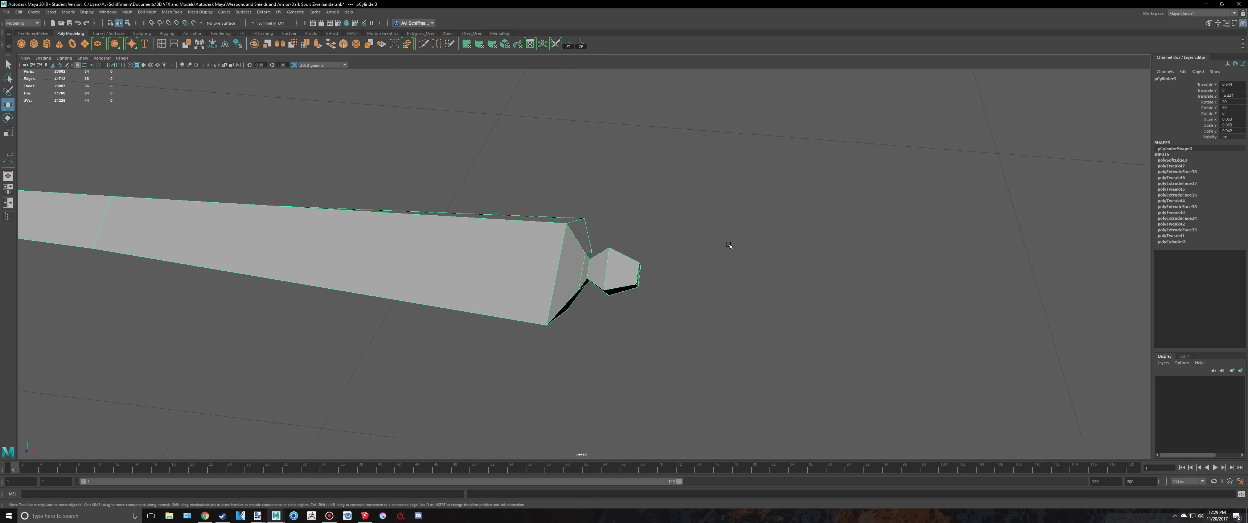
{"action": "left_click", "coordinate": [701, 266]}
{"action": "scroll", "coordinate": [674, 278], "scroll_direction": "down", "scroll_amount": 2}
{"action": "mouse_move", "coordinate": [661, 285]}
{"action": "left_mouse_down", "text": "alt"}
{"action": "mouse_move", "coordinate": [654, 297]}
{"action": "mouse_move", "coordinate": [683, 271]}
{"action": "mouse_move", "coordinate": [663, 252]}
{"action": "left_mouse_up", "text": "alt"}
{"action": "left_click", "coordinate": [663, 252]}
{"action": "scroll", "coordinate": [464, 280], "scroll_direction": "up", "scroll_amount": 2}
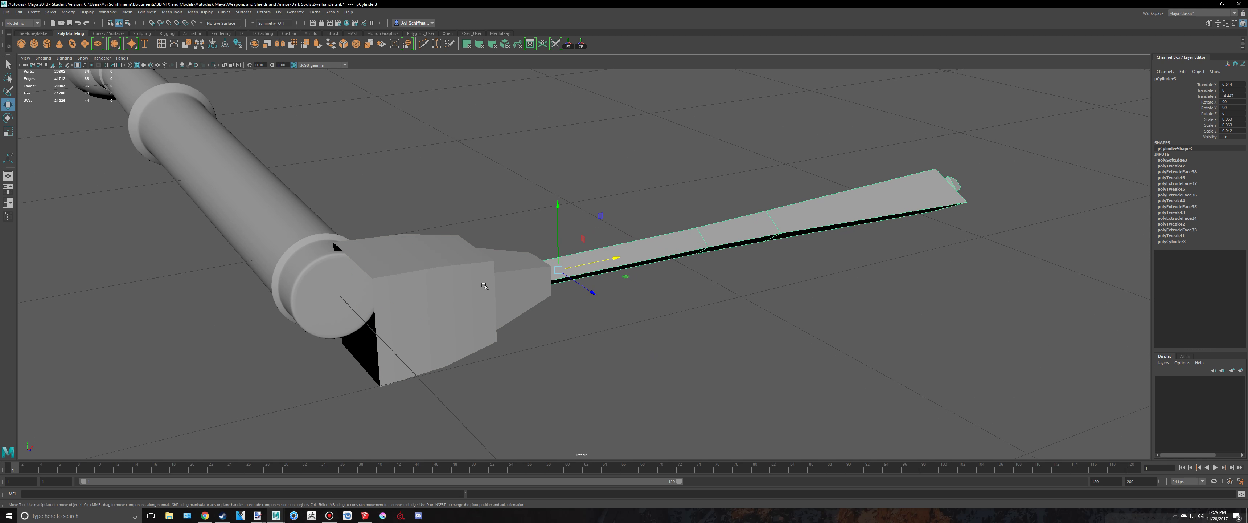
{"action": "left_click", "coordinate": [484, 286], "text": "shift"}
{"action": "middle_click_drag", "start_coordinate": [602, 303], "coordinate": [676, 291], "text": "alt"}
{"action": "left_click", "coordinate": [330, 515]}
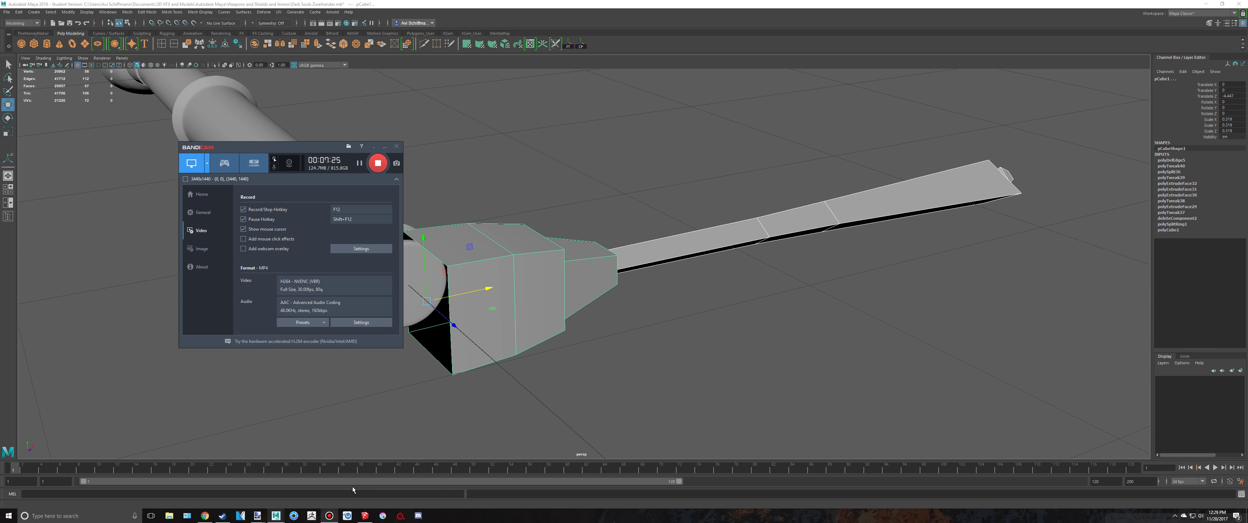
{"action": "left_click", "coordinate": [641, 354]}
Select the guard block together with the arm and save the scene, continuing past the student version notice.
{"action": "scroll", "coordinate": [661, 317], "scroll_direction": "down", "scroll_amount": 3}
{"action": "left_click_drag", "start_coordinate": [696, 392], "coordinate": [579, 226]}
{"action": "mouse_move", "coordinate": [656, 257]}
{"action": "left_mouse_down", "text": "alt"}
{"action": "mouse_move", "coordinate": [637, 260]}
{"action": "mouse_move", "coordinate": [665, 258]}
{"action": "left_mouse_up", "text": "alt"}
{"action": "scroll", "coordinate": [662, 267], "scroll_direction": "up", "scroll_amount": 1}
{"action": "key", "text": "q"}
{"action": "key", "text": "ctrl+s"}
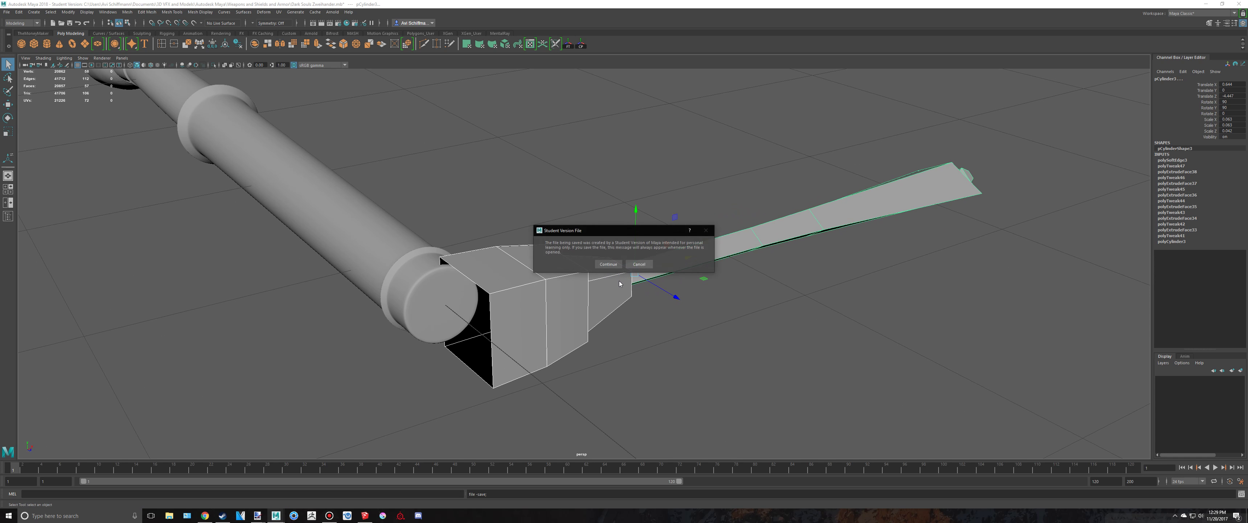
{"action": "left_click", "coordinate": [608, 265]}
Select the central guard block and the crossguard arm and combine them into one mesh.
{"action": "left_click", "coordinate": [630, 270]}
{"action": "key", "text": "w"}
{"action": "left_click_drag", "start_coordinate": [633, 270], "coordinate": [607, 271], "text": "alt"}
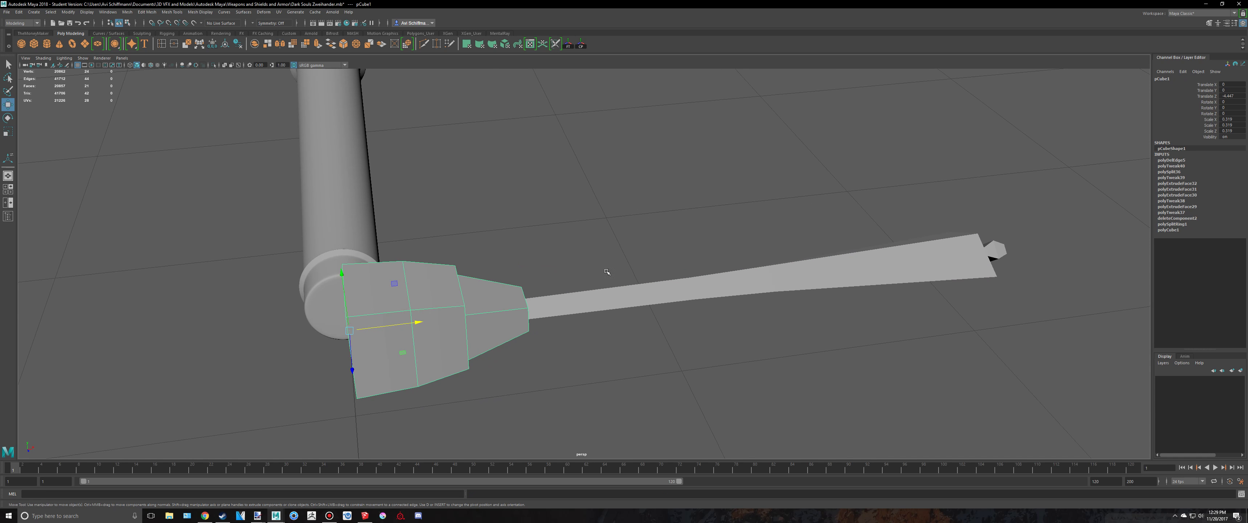
{"action": "left_click", "coordinate": [591, 296], "text": "shift"}
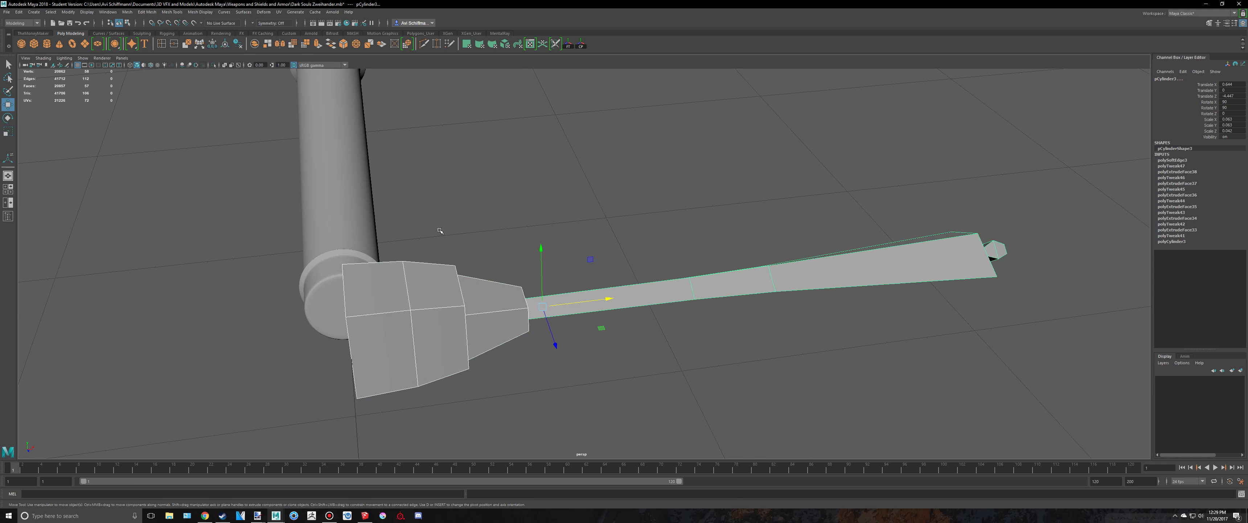
{"action": "left_click_drag", "start_coordinate": [440, 229], "coordinate": [537, 195], "text": "alt"}
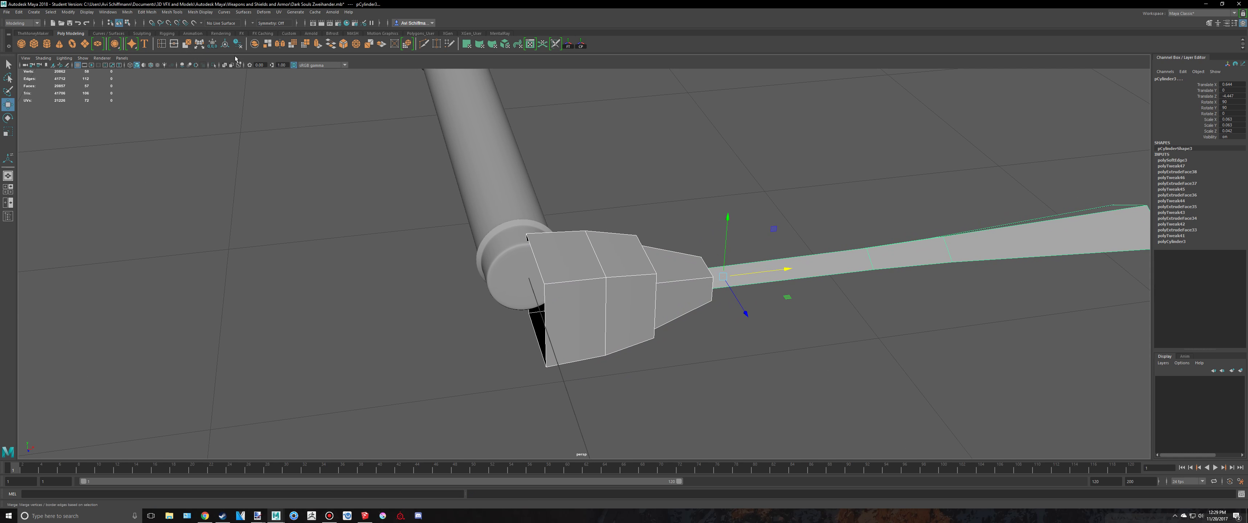
{"action": "left_click", "coordinate": [161, 43]}
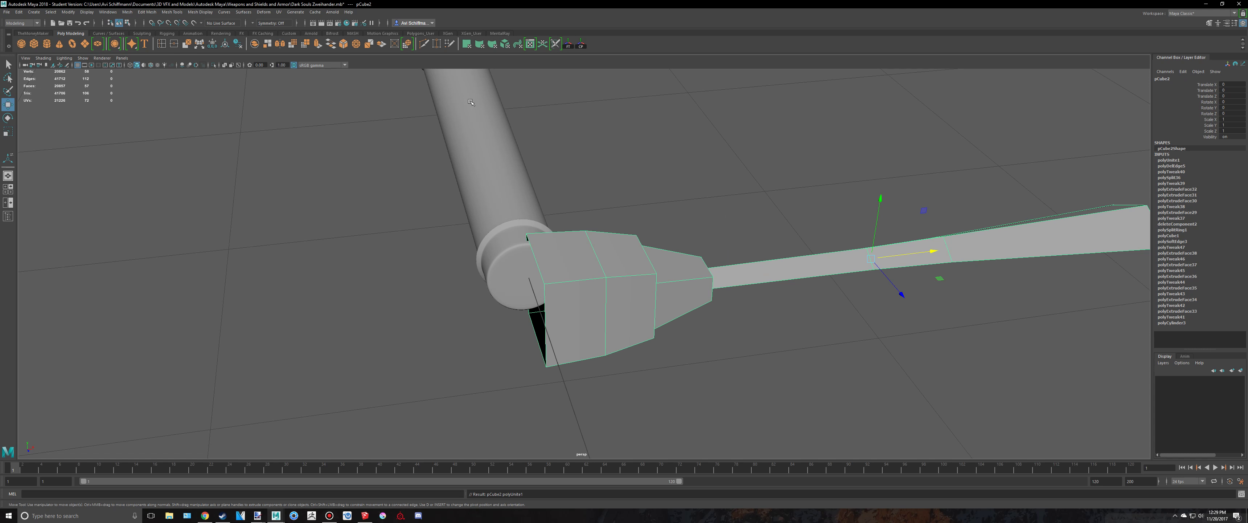
{"action": "left_click", "coordinate": [125, 12]}
{"action": "left_click", "coordinate": [683, 196]}
{"action": "left_click_drag", "start_coordinate": [683, 196], "coordinate": [543, 169], "text": "alt"}
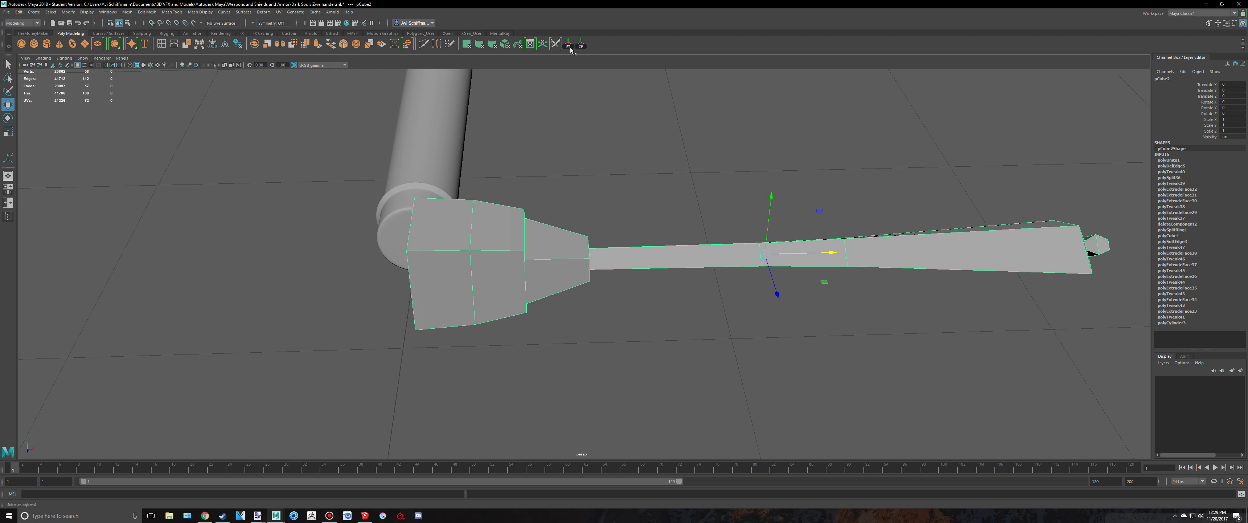
{"action": "middle_click_drag", "start_coordinate": [816, 181], "coordinate": [836, 184], "text": "alt"}
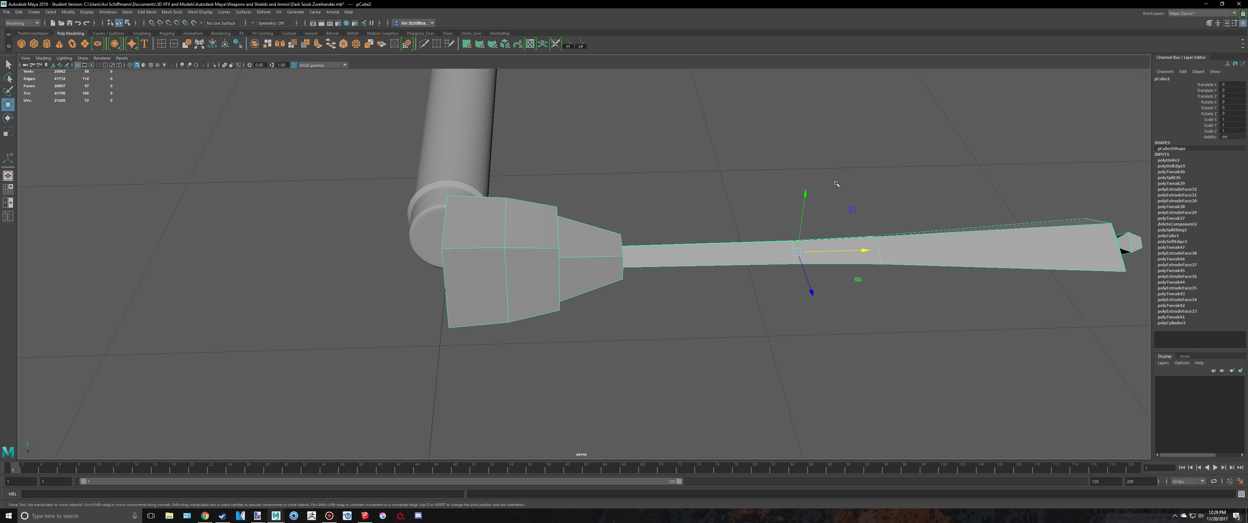
{"action": "mouse_move", "coordinate": [766, 160]}
{"action": "middle_mouse_down", "text": "alt"}
{"action": "mouse_move", "coordinate": [729, 167]}
{"action": "mouse_move", "coordinate": [739, 150]}
{"action": "mouse_move", "coordinate": [760, 151]}
{"action": "middle_mouse_up", "text": "alt"}
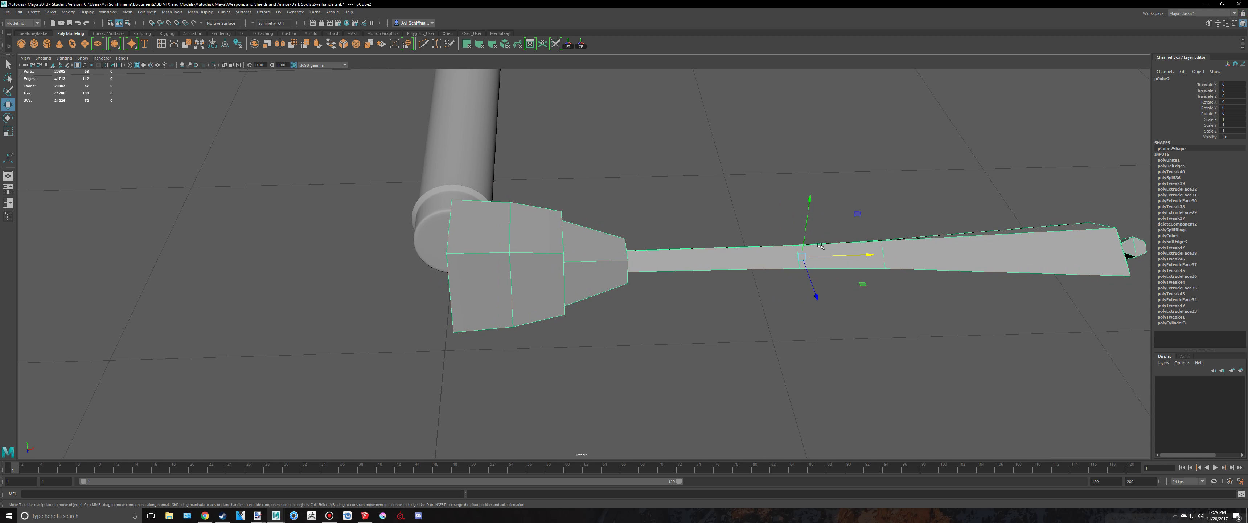
Move the combined crossguard half's pivot to the guard block's open inner side at the sword's centre line.
{"action": "key", "text": "d"}
{"action": "left_click_drag", "start_coordinate": [792, 235], "coordinate": [891, 224], "text": "alt"}
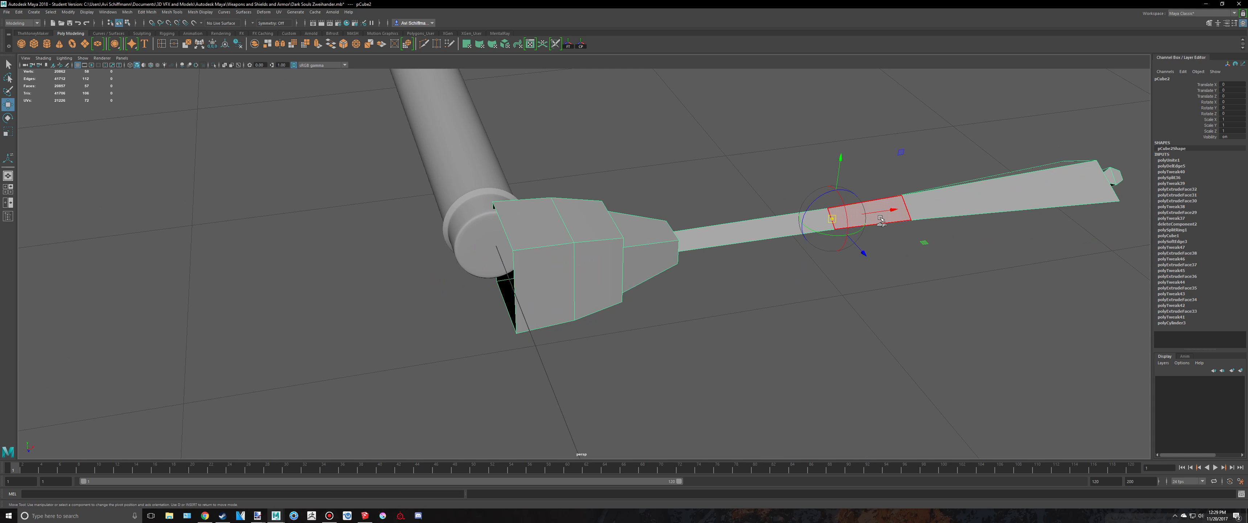
{"action": "left_click_drag", "start_coordinate": [894, 211], "coordinate": [640, 287]}
{"action": "left_click_drag", "start_coordinate": [522, 312], "coordinate": [598, 231], "text": "alt"}
{"action": "key", "text": "q"}
{"action": "right_click_drag", "start_coordinate": [602, 218], "coordinate": [644, 194]}
{"action": "key", "text": "Delete"}
{"action": "key", "text": "ctrl+z"}
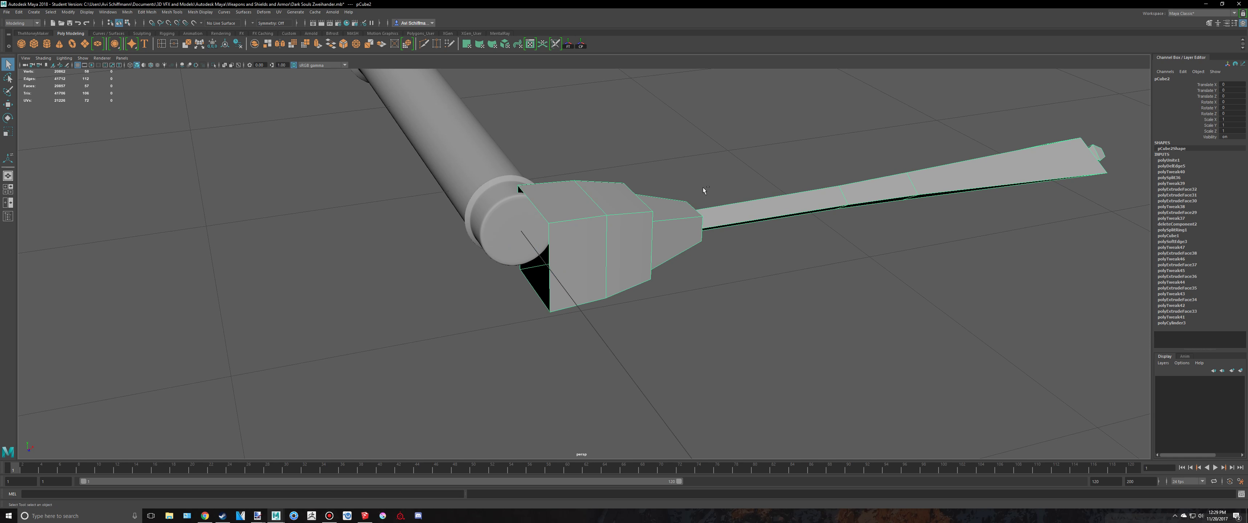
Duplicate the combined crossguard half and mirror the copy to the opposite side with Scale X of -1.
{"action": "key", "text": "ctrl+d"}
{"action": "key", "text": "r"}
{"action": "left_click_drag", "start_coordinate": [577, 244], "coordinate": [458, 247]}
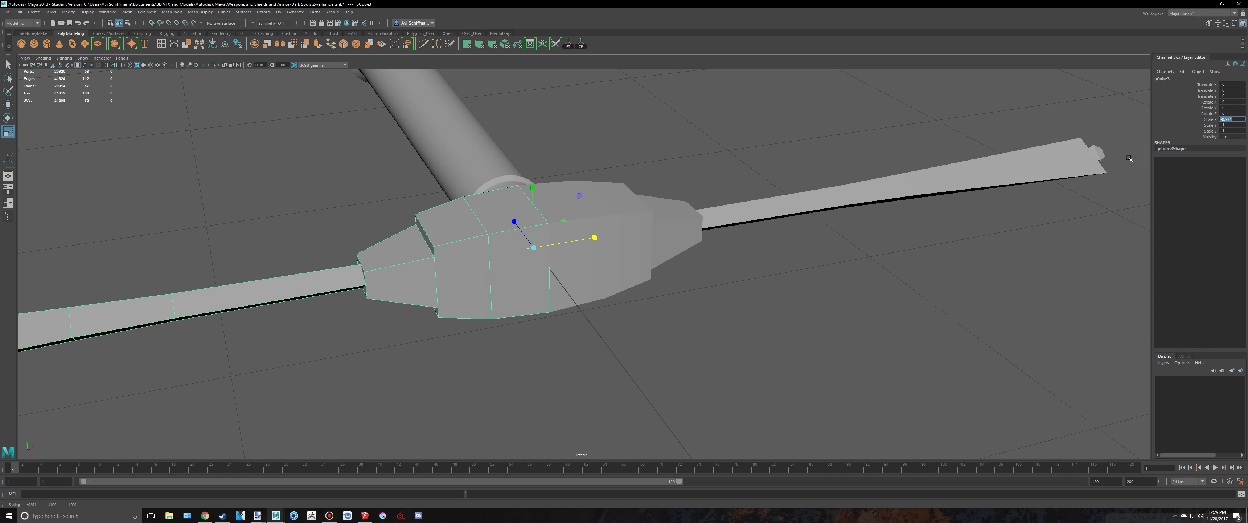
{"action": "type", "text": "-1"}
{"action": "key", "text": "Return"}
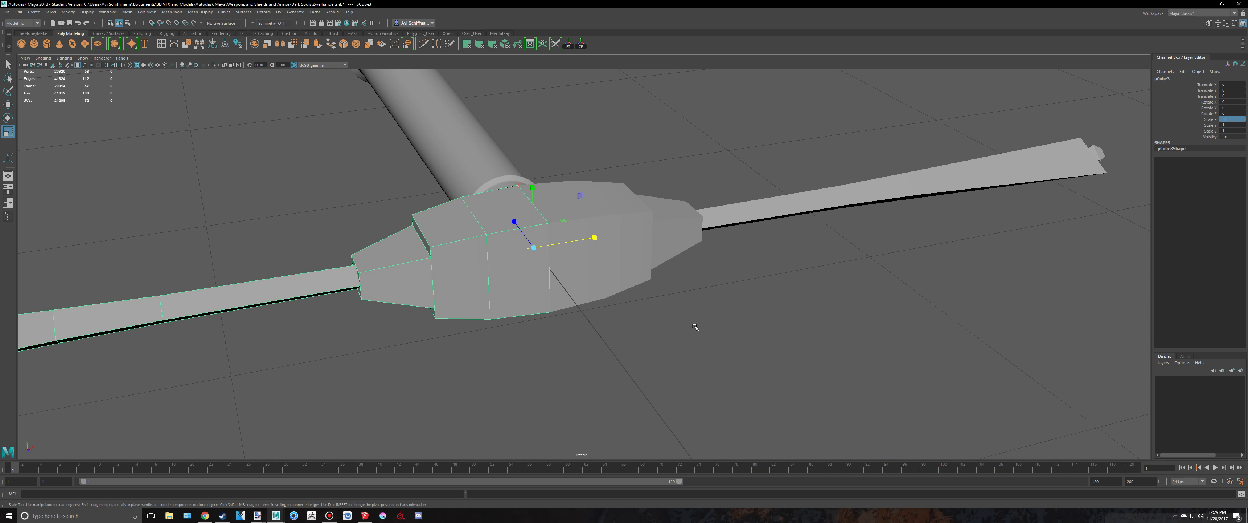
Inspect the mirrored crossguard, and switch to the SketchUp reference to examine its arms, end knobs and central guard block.
{"action": "scroll", "coordinate": [679, 327], "scroll_direction": "down", "scroll_amount": 9}
{"action": "left_click", "coordinate": [747, 290]}
{"action": "left_click_drag", "start_coordinate": [749, 290], "coordinate": [843, 306], "text": "alt"}
{"action": "scroll", "coordinate": [842, 307], "scroll_direction": "up", "scroll_amount": 4}
{"action": "middle_click_drag", "start_coordinate": [842, 306], "coordinate": [791, 255], "text": "alt"}
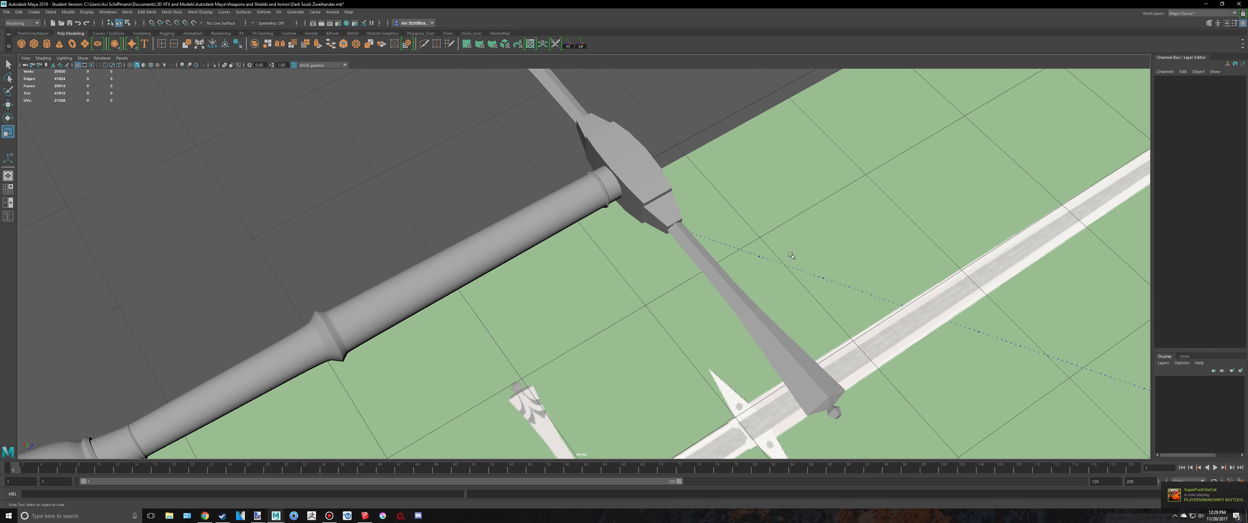
{"action": "key", "text": "alt+Tab"}
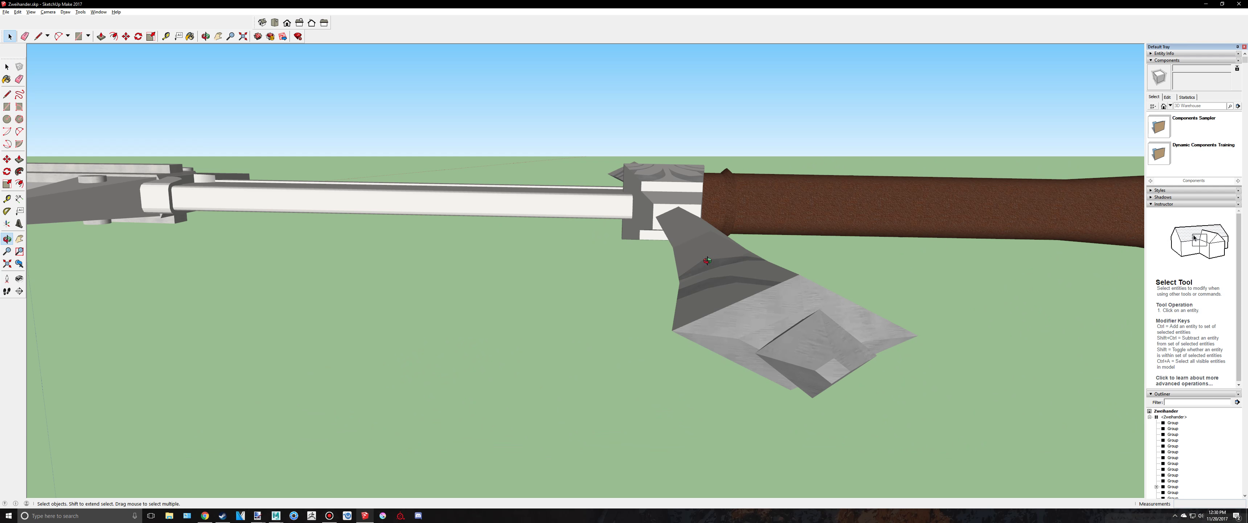
{"action": "mouse_move", "coordinate": [708, 261]}
{"action": "middle_mouse_down"}
{"action": "mouse_move", "coordinate": [689, 313]}
{"action": "mouse_move", "coordinate": [708, 326]}
{"action": "middle_mouse_up"}
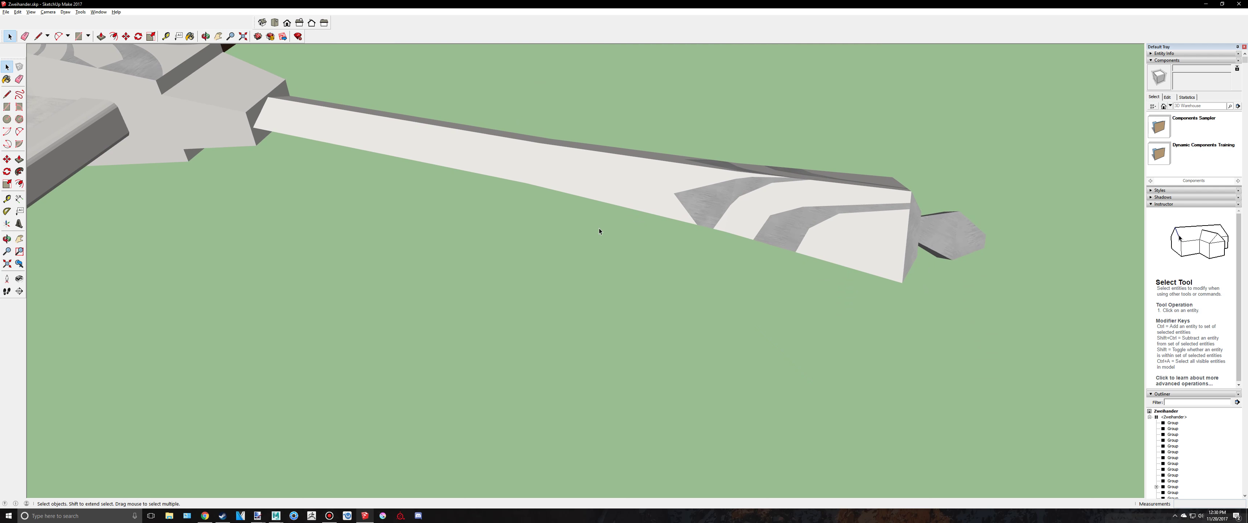
{"action": "middle_click_drag", "start_coordinate": [599, 229], "coordinate": [622, 243]}
{"action": "mouse_move", "coordinate": [750, 326]}
{"action": "middle_mouse_down", "text": "shift"}
{"action": "mouse_move", "coordinate": [717, 270]}
{"action": "mouse_move", "coordinate": [657, 92]}
{"action": "middle_mouse_up", "text": "shift"}
{"action": "middle_click_drag", "start_coordinate": [789, 357], "coordinate": [712, 320]}
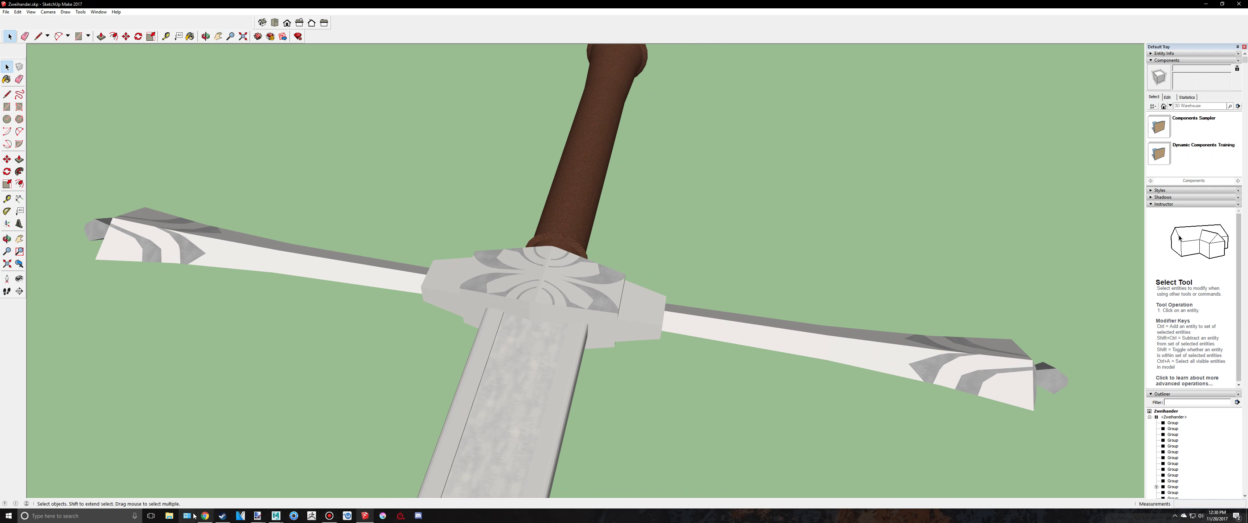
View the Dark Souls 3 Wiki Zweihander picture in Chrome's image results and compare it with the SketchUp crossguard.
{"action": "left_click", "coordinate": [205, 515]}
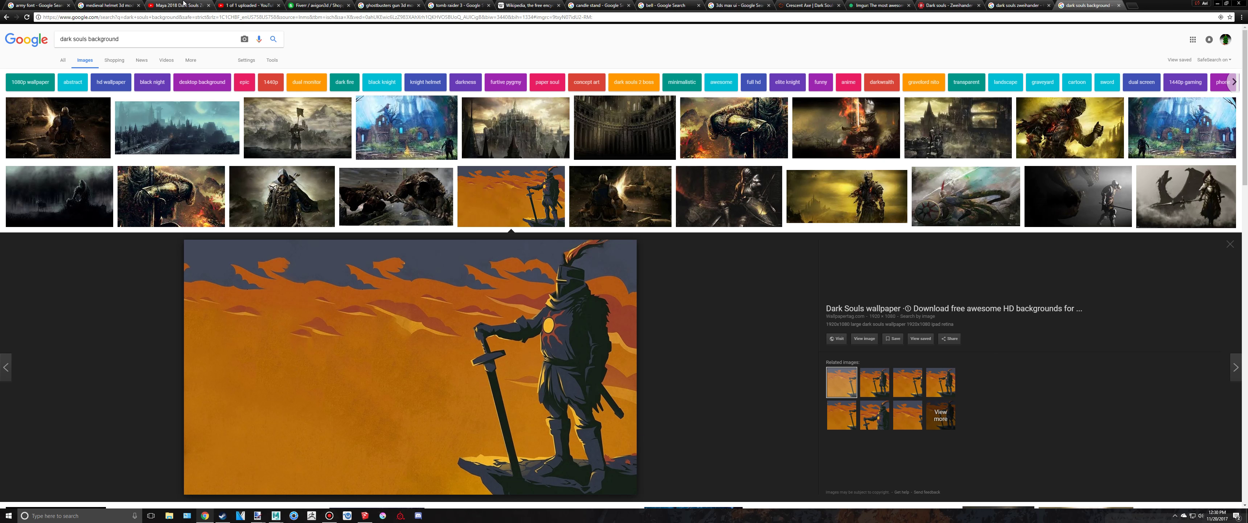
{"action": "left_click", "coordinate": [184, 4]}
{"action": "left_click", "coordinate": [303, 4]}
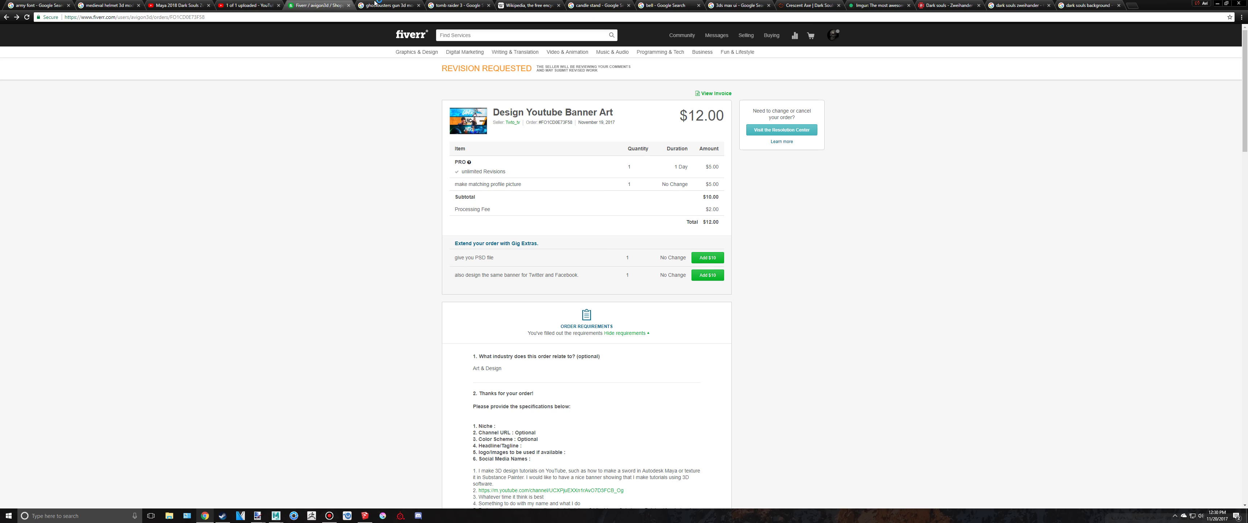
{"action": "left_click", "coordinate": [1002, 4]}
{"action": "left_click", "coordinate": [521, 124]}
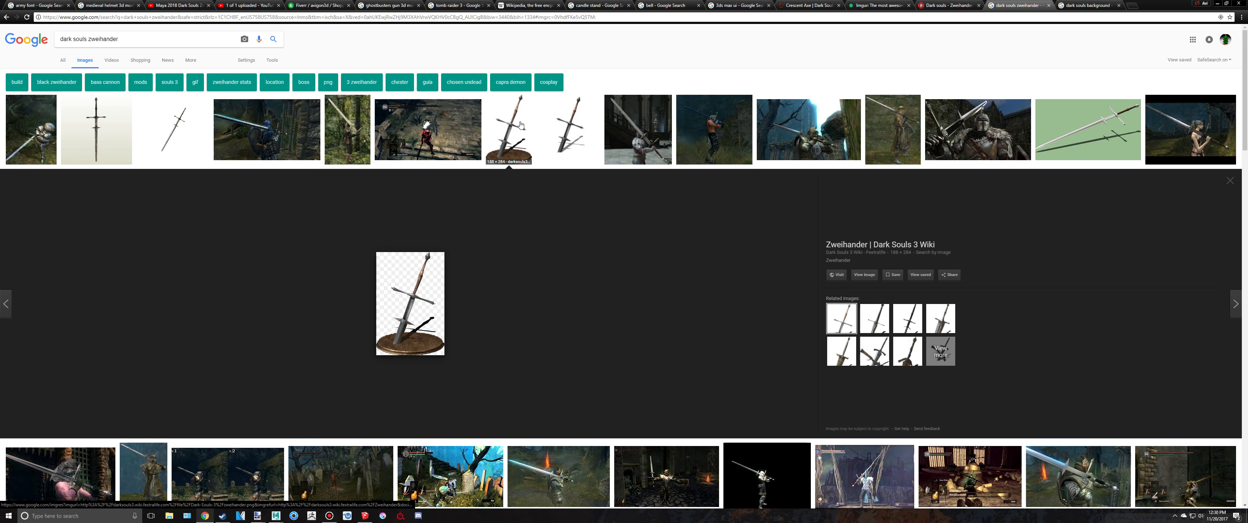
{"action": "key", "text": "alt+Tab"}
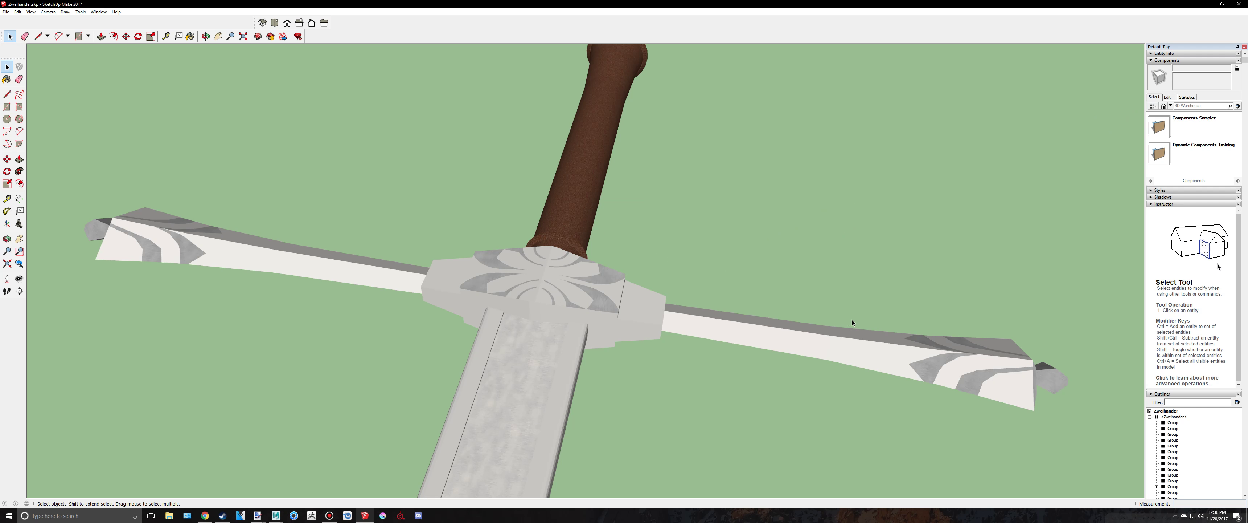
{"action": "middle_click_drag", "start_coordinate": [852, 320], "coordinate": [802, 289]}
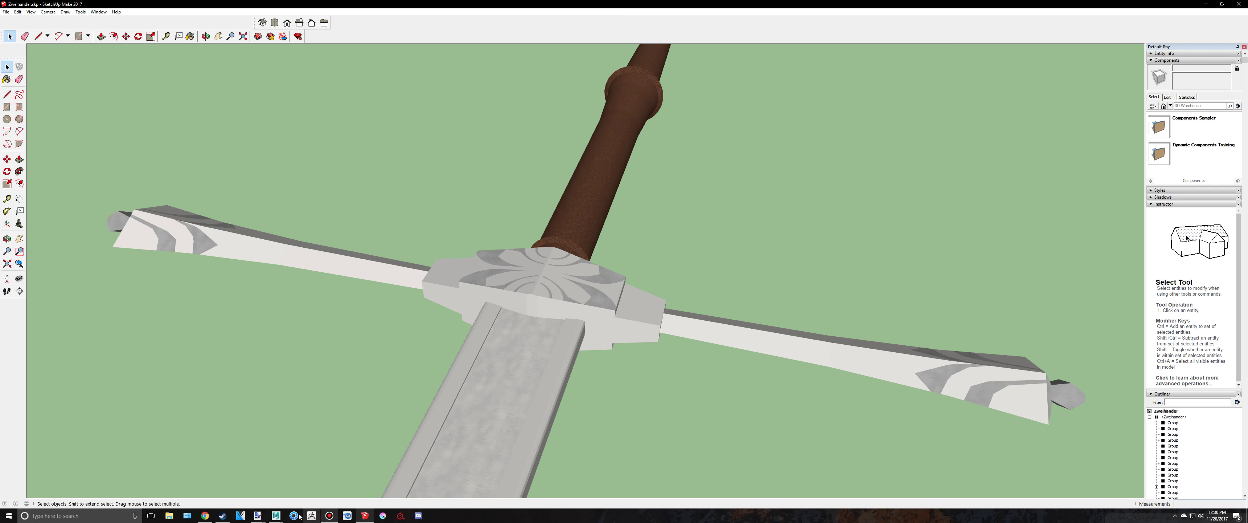
Switch back to Maya and combine the two mirrored crossguard halves into one mesh.
{"action": "left_click", "coordinate": [276, 515]}
{"action": "left_click", "coordinate": [647, 166]}
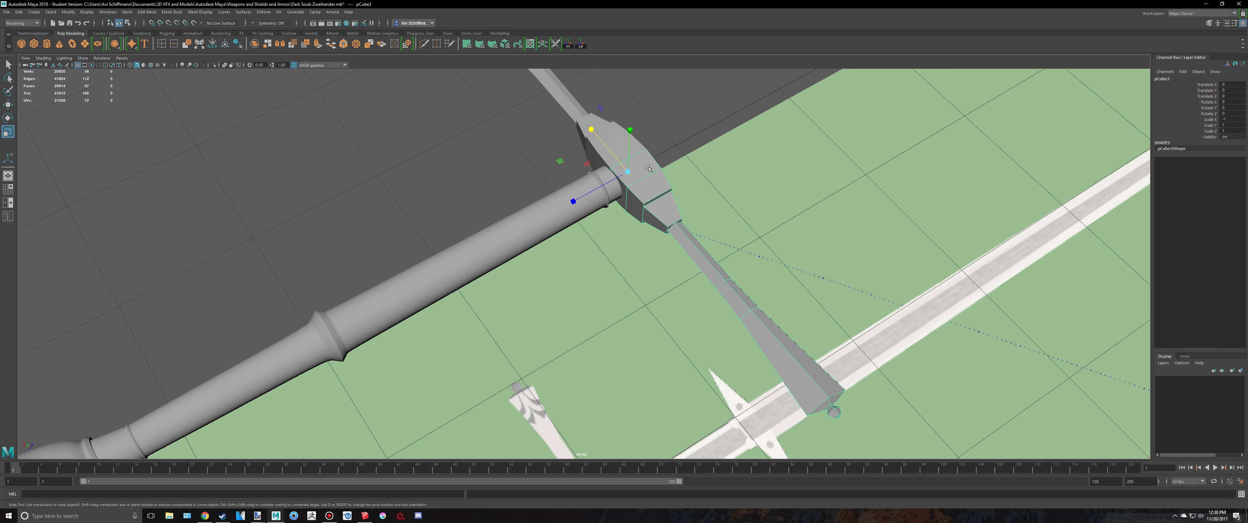
{"action": "scroll", "coordinate": [640, 179], "scroll_direction": "down", "scroll_amount": 5}
{"action": "scroll", "coordinate": [622, 214], "scroll_direction": "up", "scroll_amount": 8}
{"action": "middle_click_drag", "start_coordinate": [616, 230], "coordinate": [567, 376], "text": "alt"}
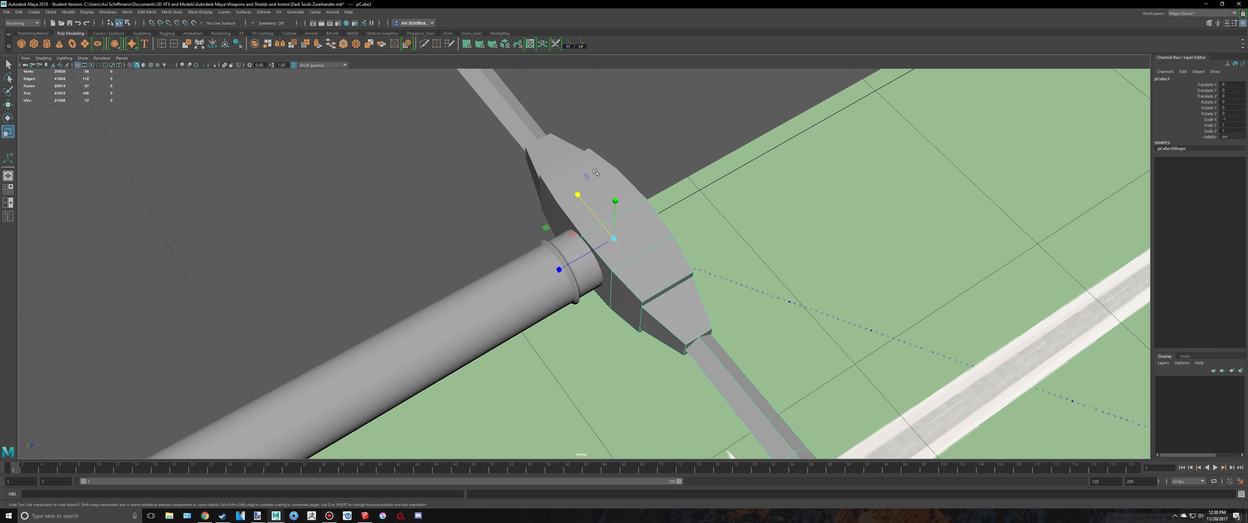
{"action": "left_click", "coordinate": [583, 169], "text": "shift"}
{"action": "left_click", "coordinate": [127, 12]}
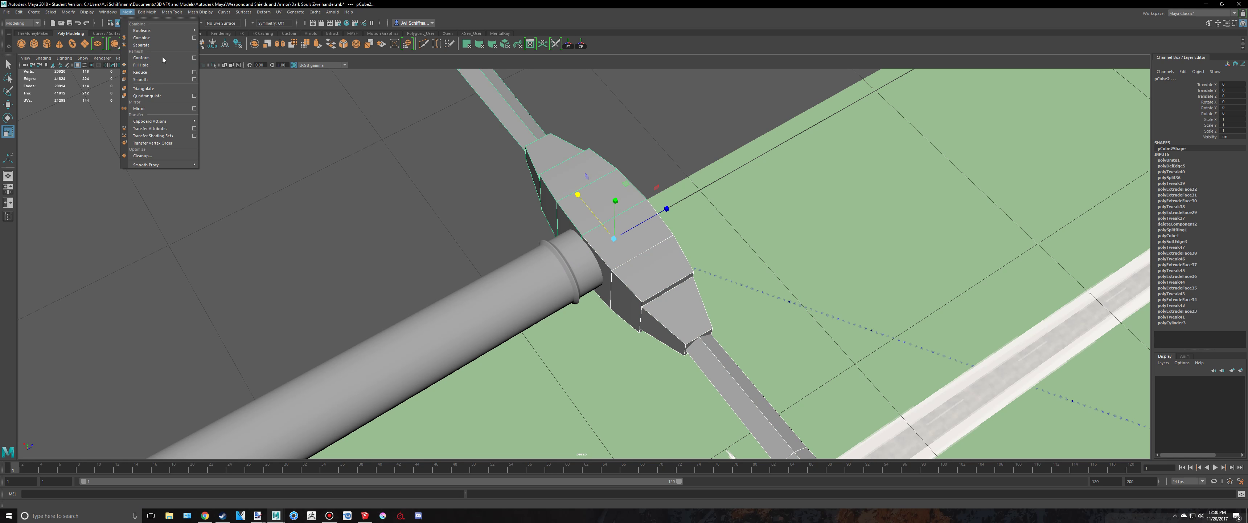
{"action": "left_click", "coordinate": [146, 38]}
{"action": "left_click_drag", "start_coordinate": [485, 204], "coordinate": [571, 188], "text": "alt"}
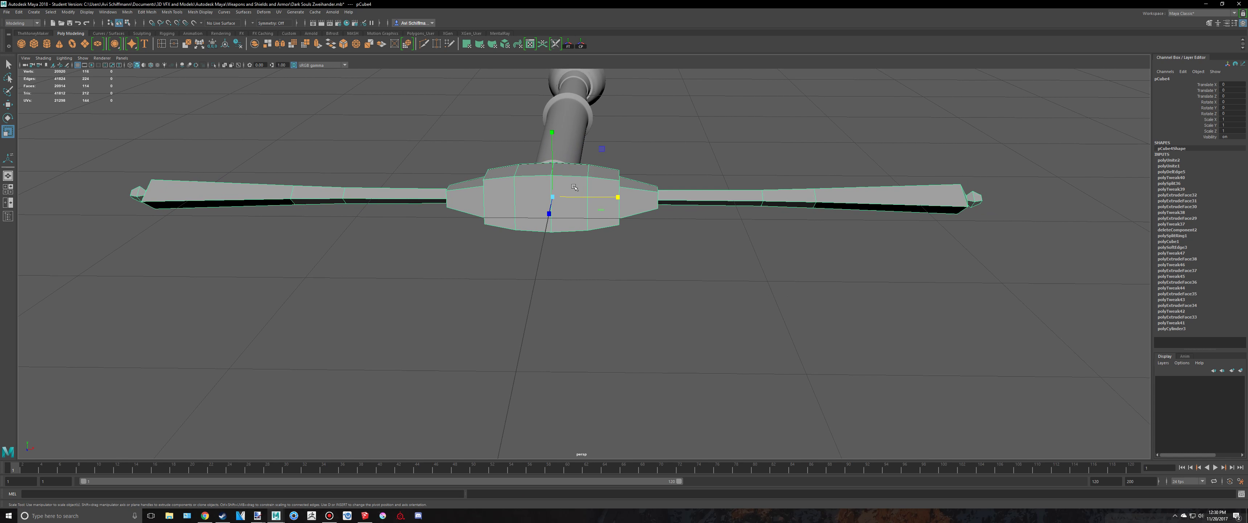
Preview the combined crossguard as a smoothed mesh and return it to the unsmoothed display.
{"action": "right_click_drag", "start_coordinate": [578, 186], "coordinate": [623, 161]}
{"action": "key", "text": "3"}
{"action": "left_click", "coordinate": [665, 142]}
{"action": "left_click_drag", "start_coordinate": [661, 176], "coordinate": [675, 180], "text": "alt"}
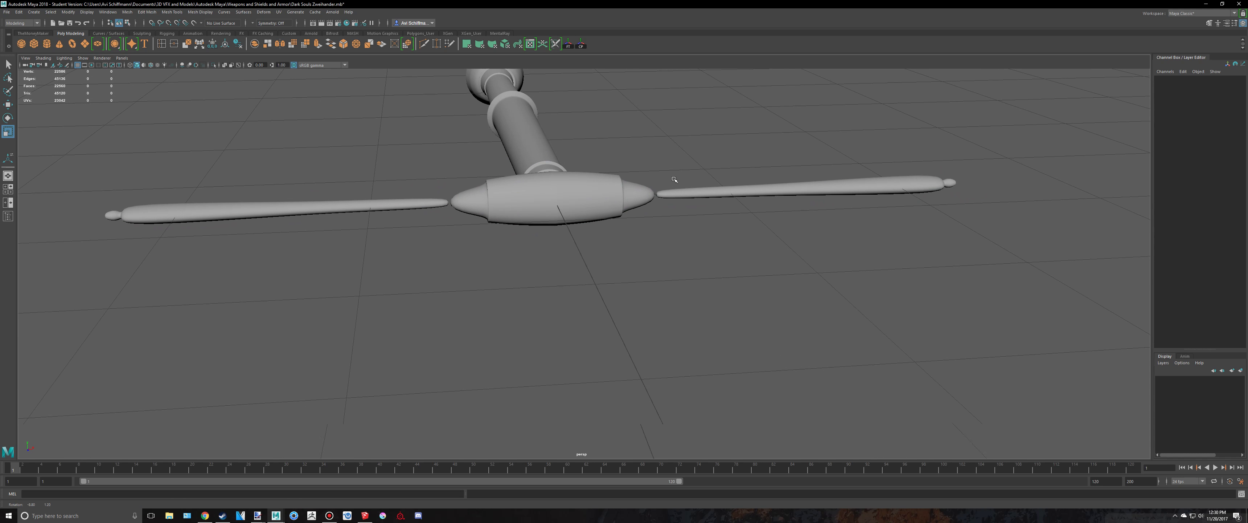
{"action": "left_click", "coordinate": [602, 207]}
{"action": "key", "text": "1"}
{"action": "scroll", "coordinate": [545, 177], "scroll_direction": "up", "scroll_amount": 3}
Merge the vertices along the guard block's centre seam where the two halves meet.
{"action": "right_click_drag", "start_coordinate": [533, 169], "coordinate": [501, 168]}
{"action": "left_click_drag", "start_coordinate": [531, 170], "coordinate": [523, 159], "text": "alt"}
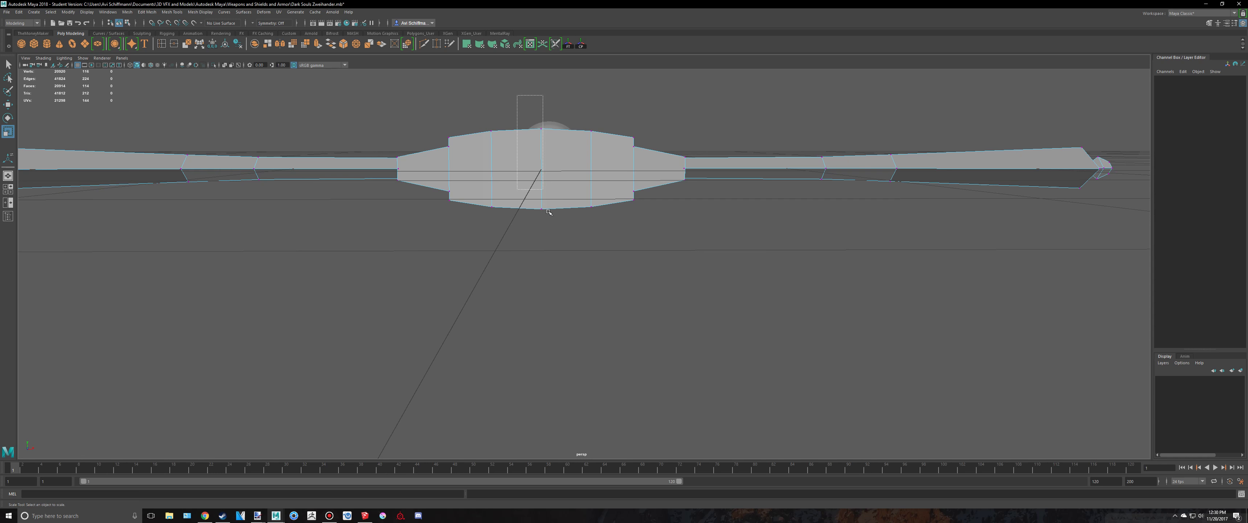
{"action": "left_click_drag", "start_coordinate": [568, 303], "coordinate": [567, 302]}
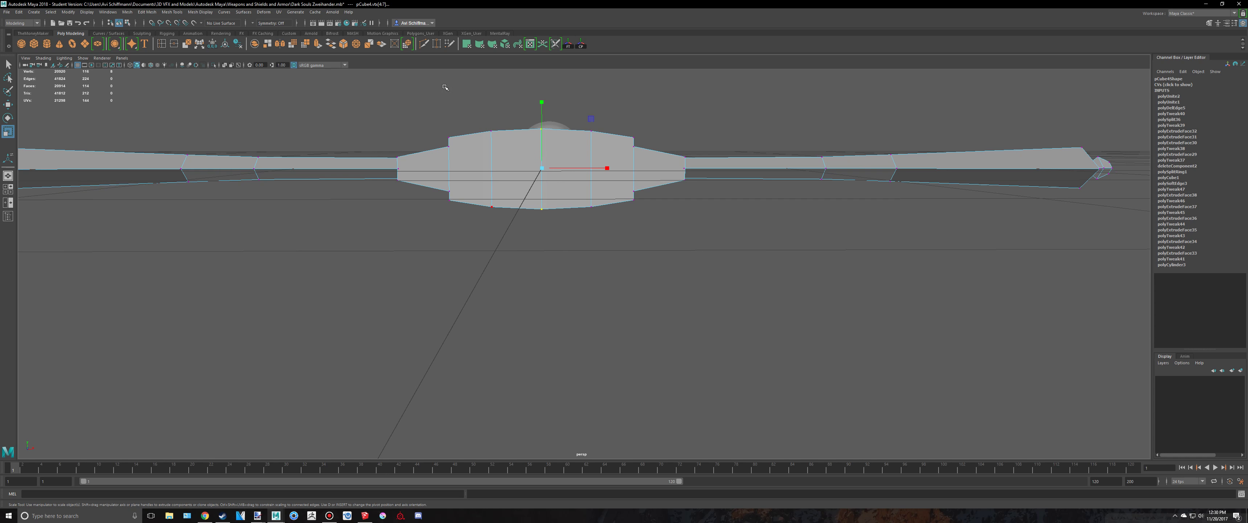
{"action": "left_click", "coordinate": [182, 45]}
{"action": "left_click_drag", "start_coordinate": [672, 162], "coordinate": [596, 170], "text": "alt"}
{"action": "key", "text": "q"}
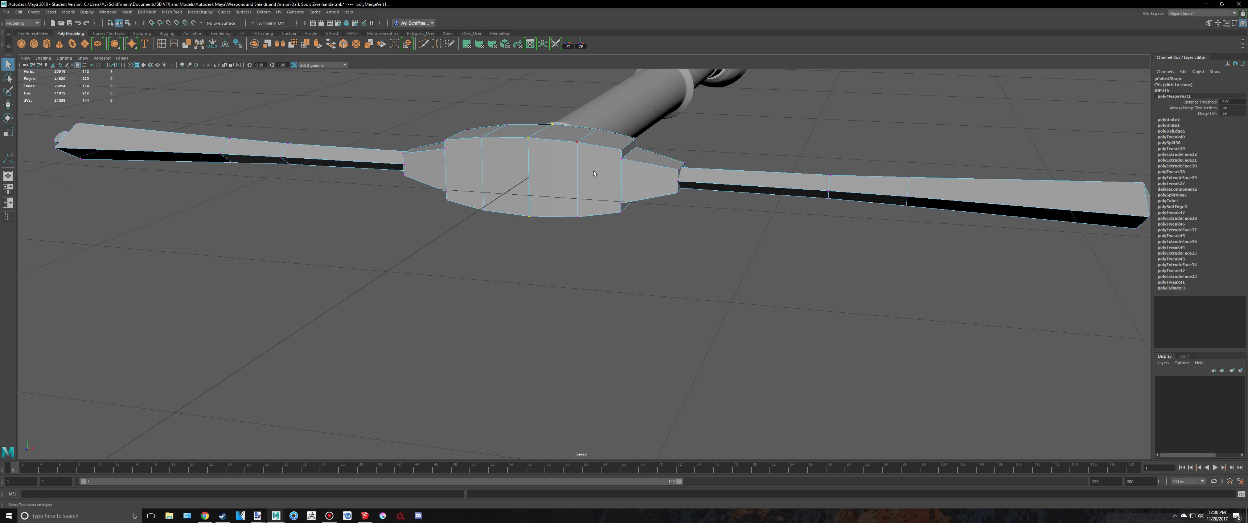
Preview the merged crossguard smoothed, examine where the arm meets the guard block, and restore the unsmoothed display.
{"action": "right_click_drag", "start_coordinate": [594, 170], "coordinate": [635, 156]}
{"action": "key", "text": "3"}
{"action": "left_click", "coordinate": [786, 138]}
{"action": "left_click_drag", "start_coordinate": [786, 137], "coordinate": [652, 184], "text": "alt"}
{"action": "middle_click_drag", "start_coordinate": [679, 184], "coordinate": [654, 237], "text": "alt"}
{"action": "right_click_drag", "start_coordinate": [653, 240], "coordinate": [684, 186], "text": "alt"}
{"action": "left_click", "coordinate": [685, 182]}
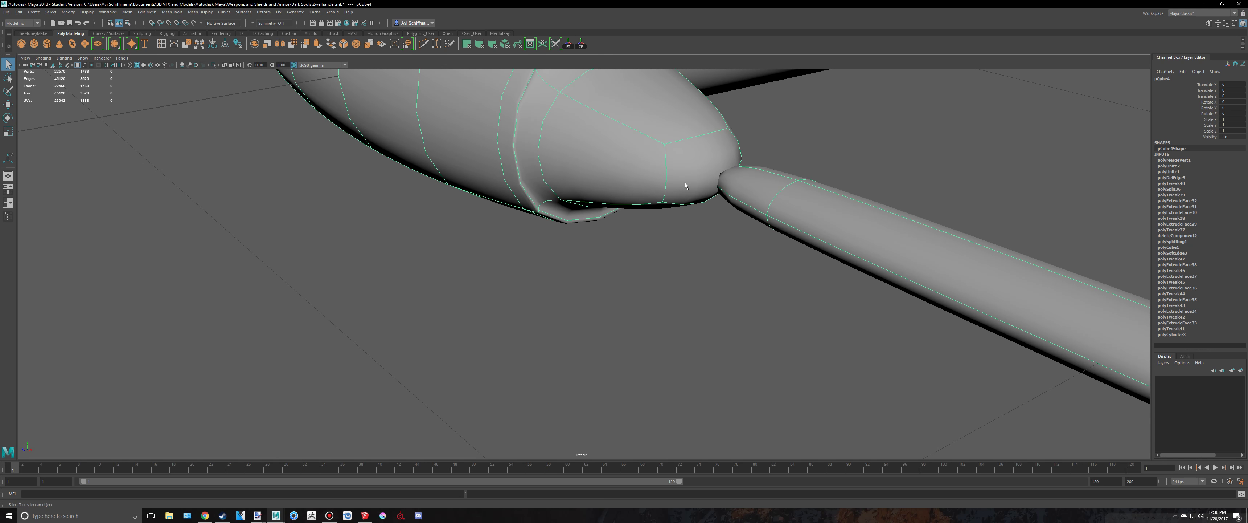
{"action": "key", "text": "1"}
{"action": "left_click_drag", "start_coordinate": [721, 178], "coordinate": [718, 182], "text": "alt"}
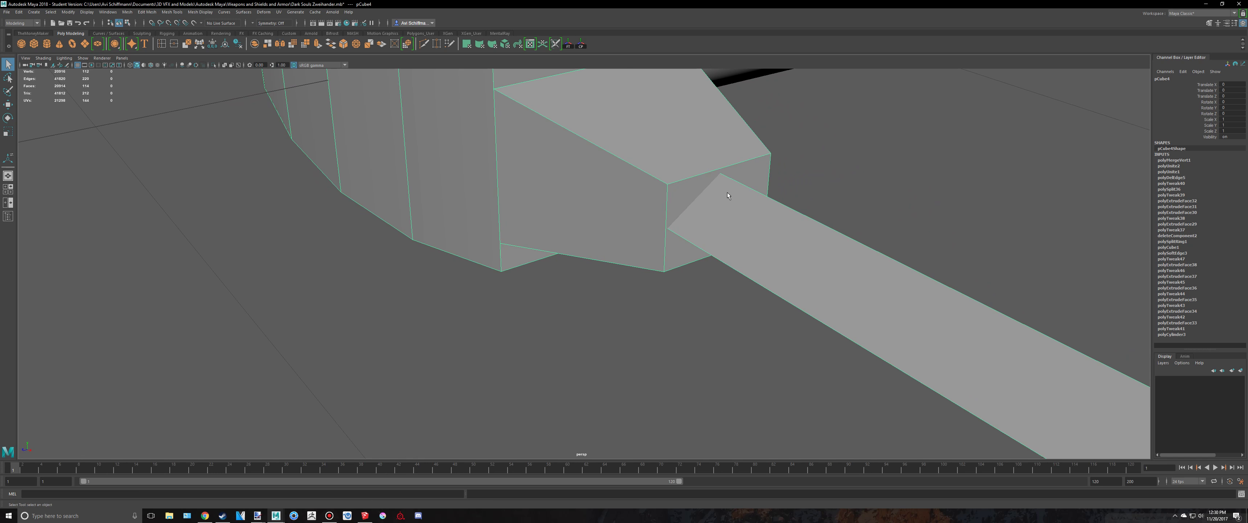
{"action": "left_click_drag", "start_coordinate": [722, 188], "coordinate": [575, 199], "text": "alt"}
{"action": "middle_click_drag", "start_coordinate": [575, 199], "coordinate": [781, 202], "text": "alt"}
{"action": "right_click_drag", "start_coordinate": [781, 206], "coordinate": [572, 342], "text": "alt"}
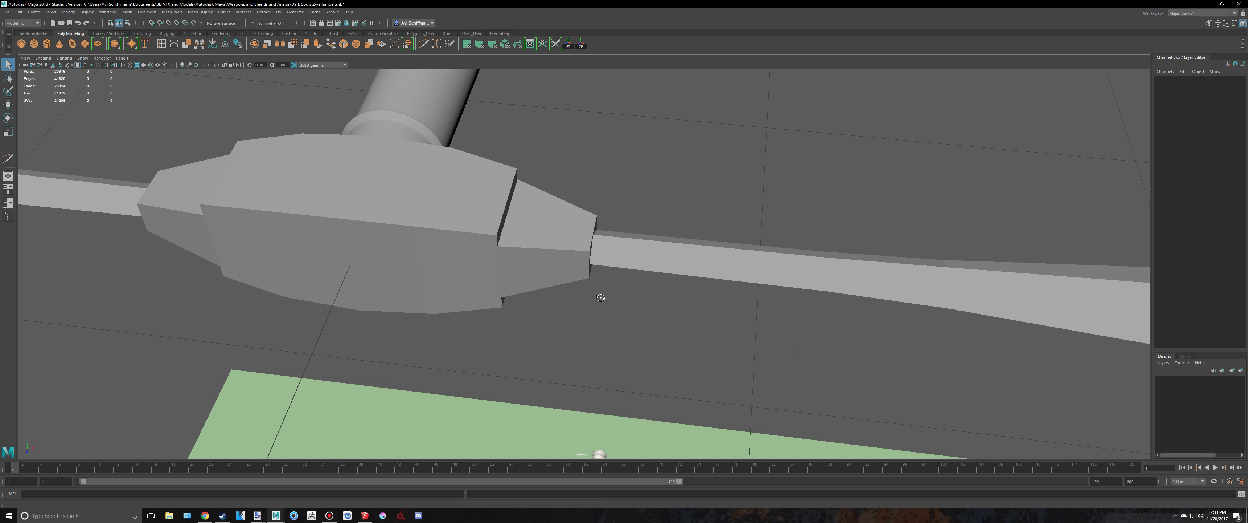
Separate the crossguard mesh into its individual guard block and arm pieces, and select the guard block.
{"action": "left_click_drag", "start_coordinate": [594, 287], "coordinate": [418, 232], "text": "alt"}
{"action": "left_click", "coordinate": [474, 258]}
{"action": "scroll", "coordinate": [480, 260], "scroll_direction": "down", "scroll_amount": 3}
{"action": "left_click", "coordinate": [127, 12]}
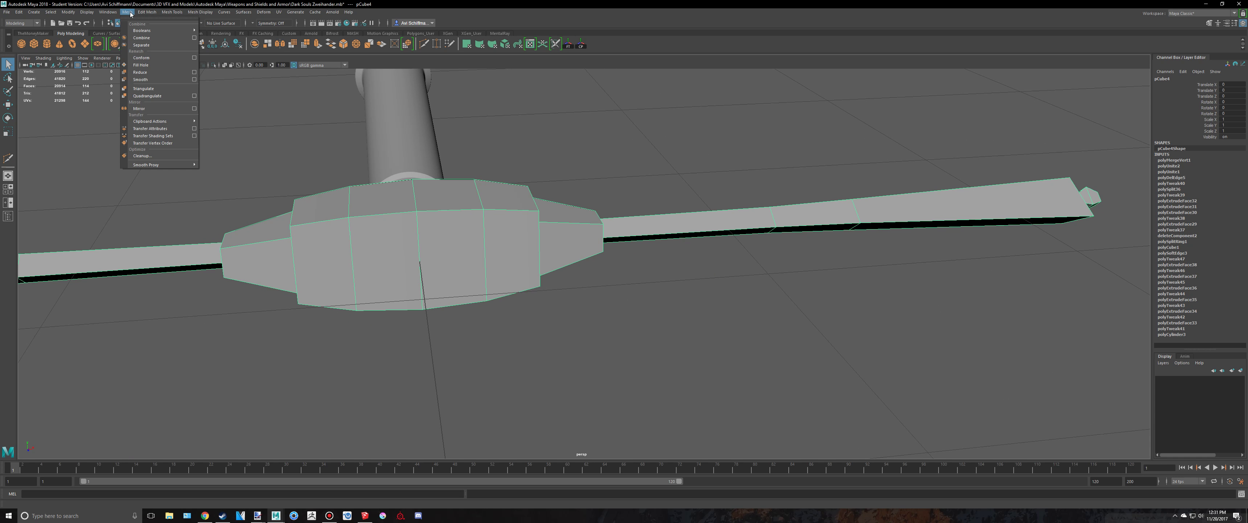
{"action": "left_click", "coordinate": [145, 37]}
{"action": "left_click", "coordinate": [539, 218]}
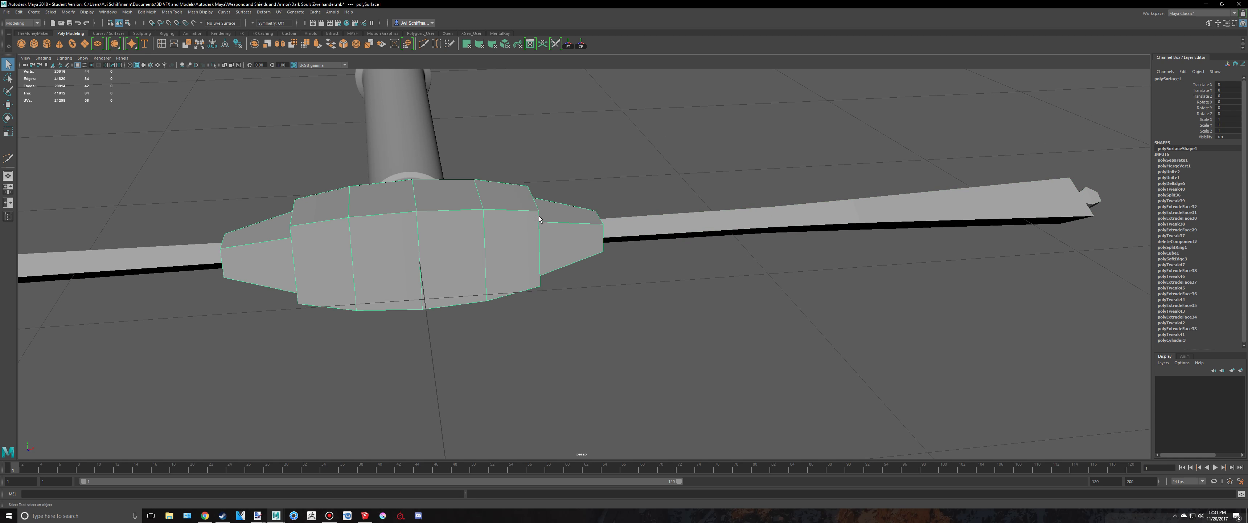
Inspect the separated guard block and both arms from several angles.
{"action": "scroll", "coordinate": [375, 248], "scroll_direction": "down", "scroll_amount": 4}
{"action": "left_click_drag", "start_coordinate": [634, 312], "coordinate": [794, 320], "text": "alt"}
{"action": "left_click", "coordinate": [806, 284]}
{"action": "left_click", "coordinate": [333, 224]}
{"action": "scroll", "coordinate": [559, 331], "scroll_direction": "up", "scroll_amount": 6}
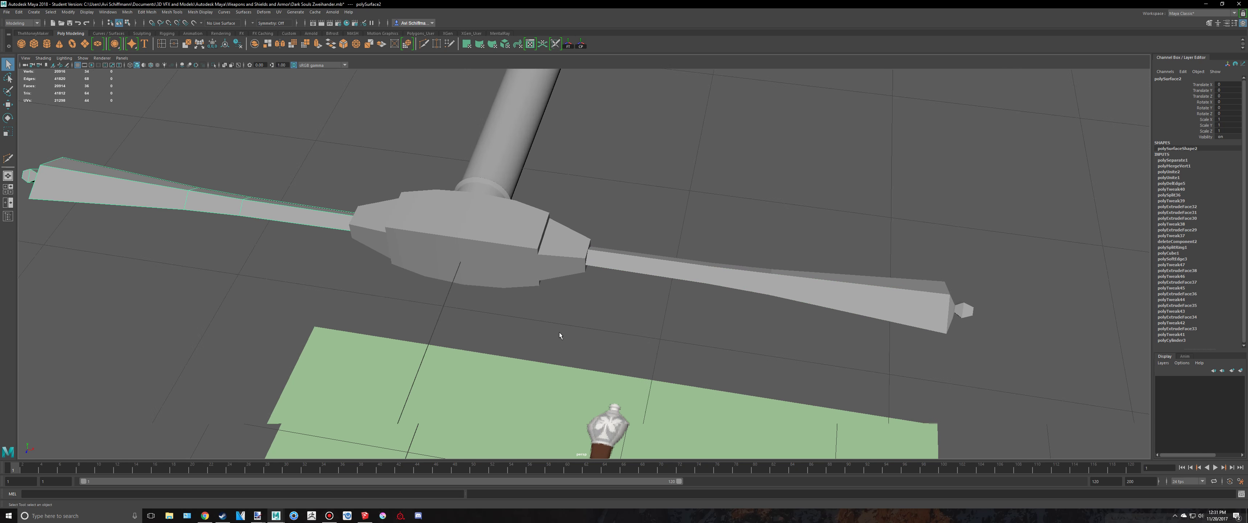
{"action": "scroll", "coordinate": [532, 244], "scroll_direction": "down", "scroll_amount": 5}
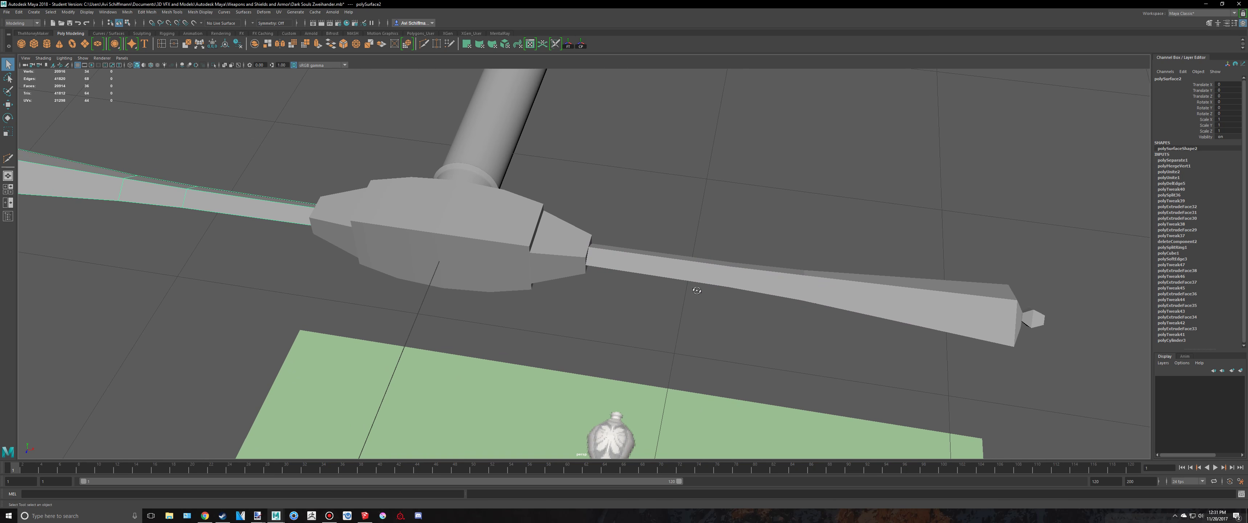
{"action": "left_click_drag", "start_coordinate": [532, 244], "coordinate": [620, 267], "text": "alt"}
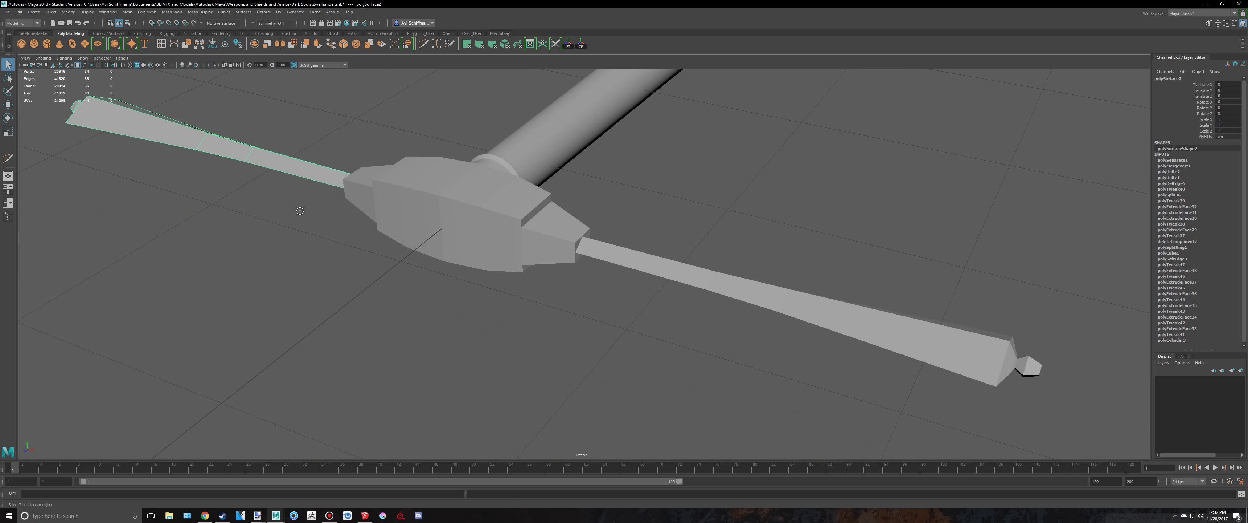
{"action": "left_click_drag", "start_coordinate": [300, 211], "coordinate": [342, 210], "text": "alt"}
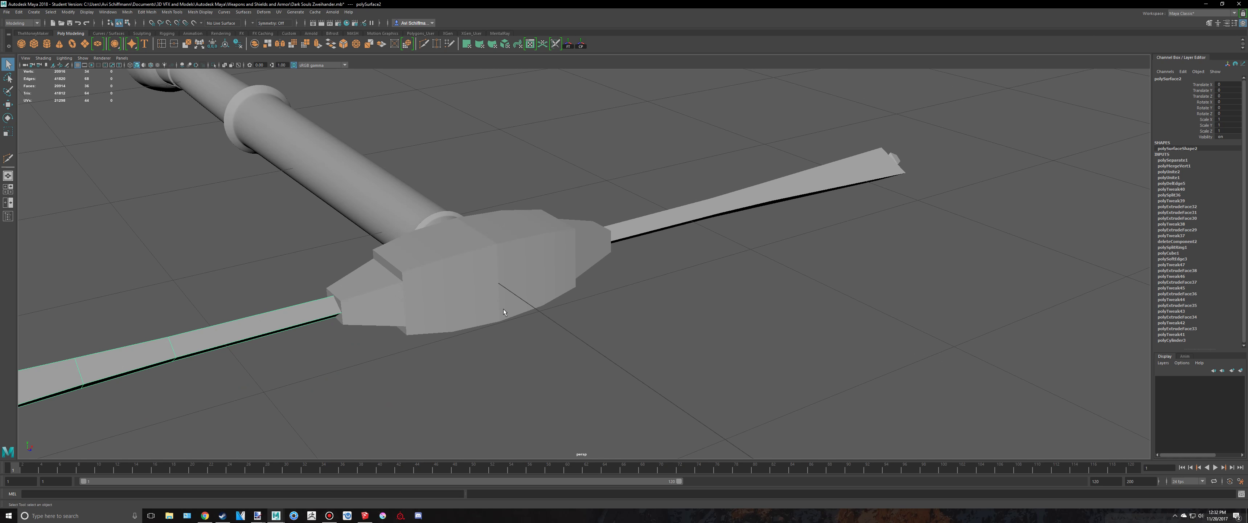
Preview only the central guard block as a smoothed mesh and switch it back to the unsmoothed display.
{"action": "scroll", "coordinate": [503, 308], "scroll_direction": "up", "scroll_amount": 5}
{"action": "left_click", "coordinate": [446, 272]}
{"action": "key", "text": "3"}
{"action": "middle_click_drag", "start_coordinate": [315, 297], "coordinate": [460, 252], "text": "alt"}
{"action": "key", "text": "1"}
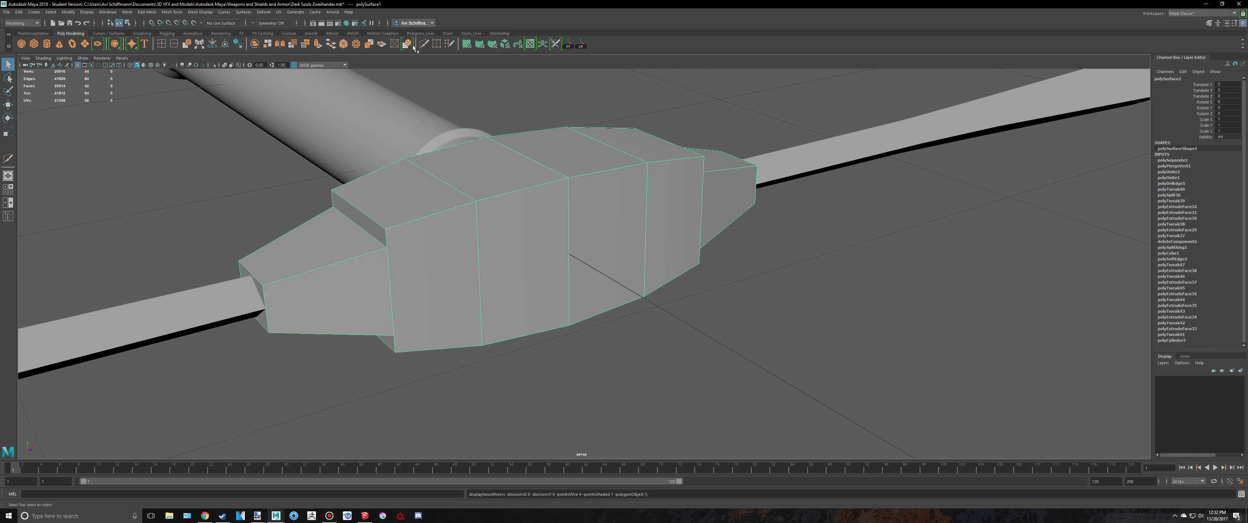
Open the Brand New Zweihander texture mod picture in Chrome and compare its guard with the SketchUp reference.
{"action": "key", "text": "alt+Tab"}
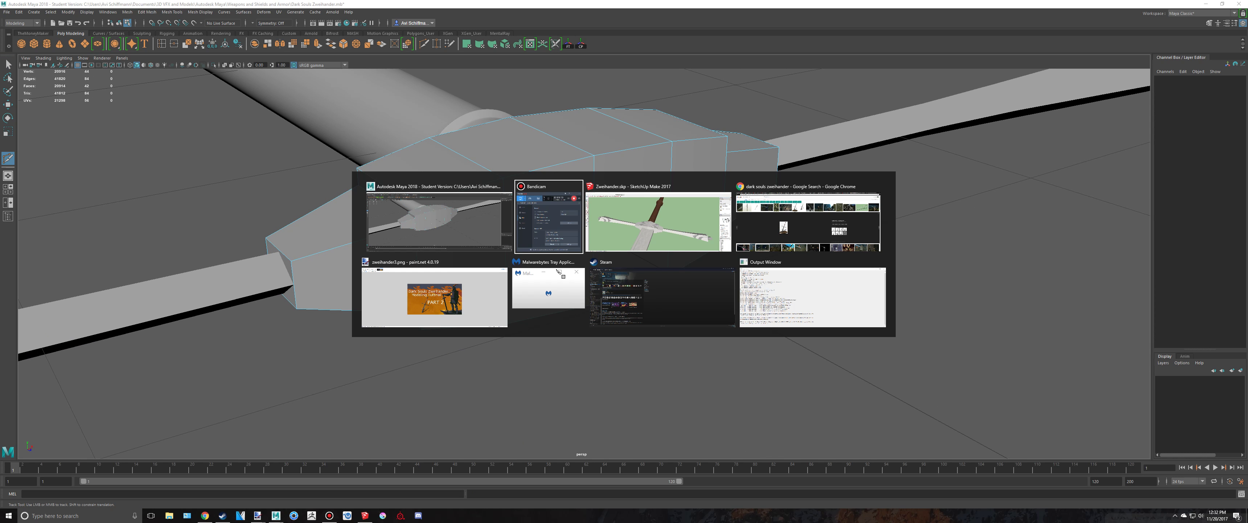
{"action": "key", "text": "alt+Tab"}
{"action": "key", "text": "Tab"}
{"action": "key", "text": "Tab"}
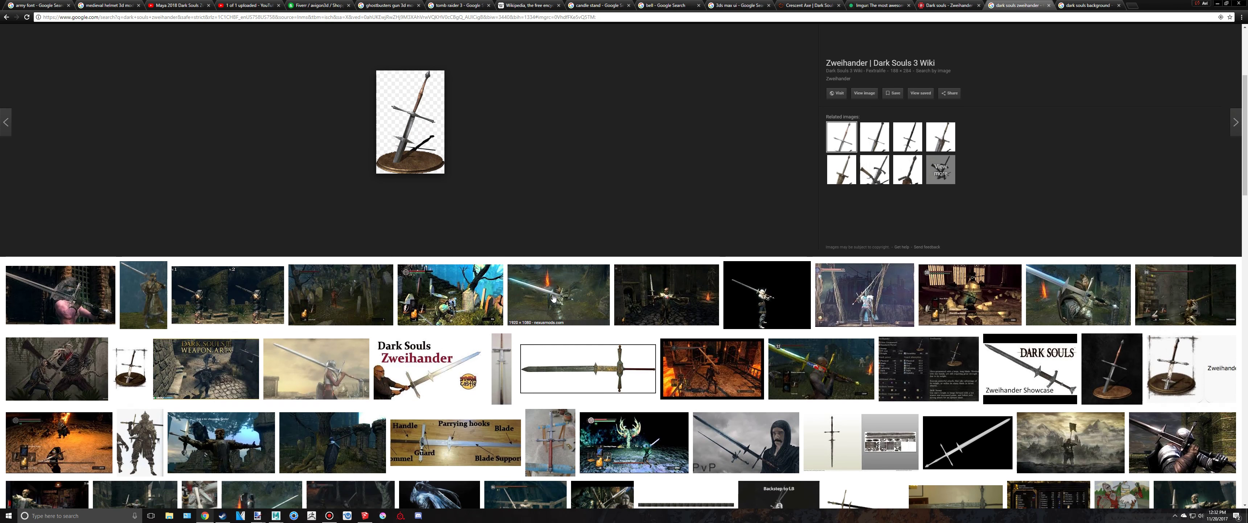
{"action": "left_click", "coordinate": [554, 298]}
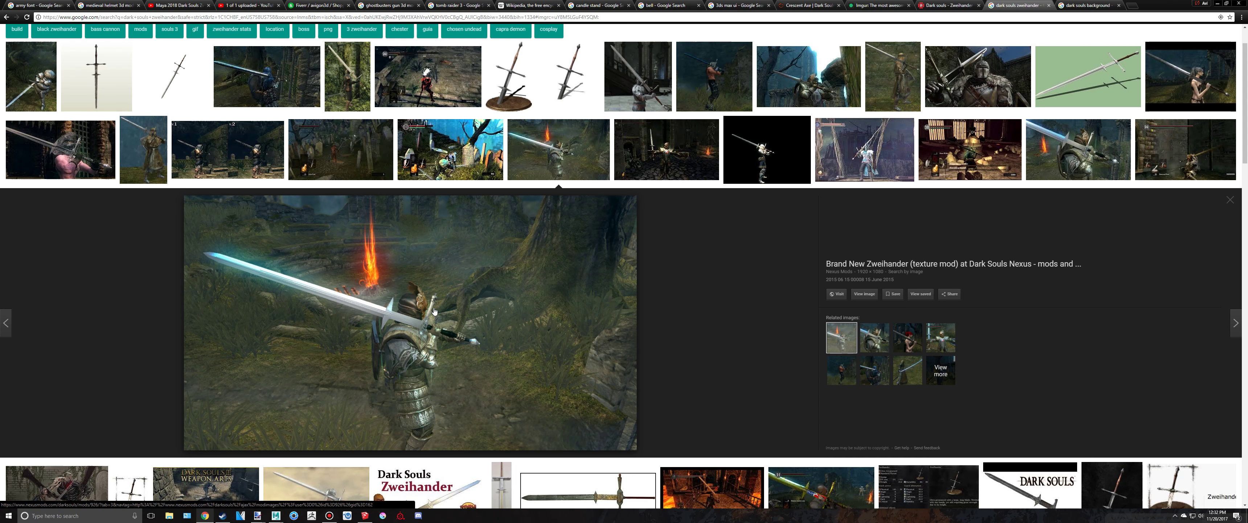
{"action": "key", "text": "alt+Tab"}
{"action": "key", "text": "alt+Tab"}
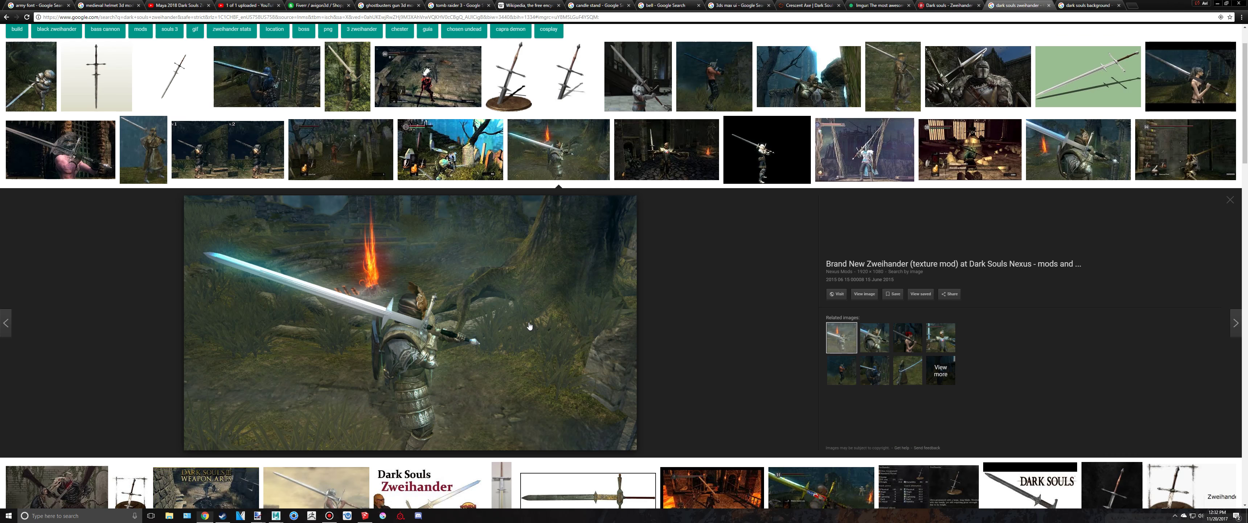
{"action": "key", "text": "alt+Tab"}
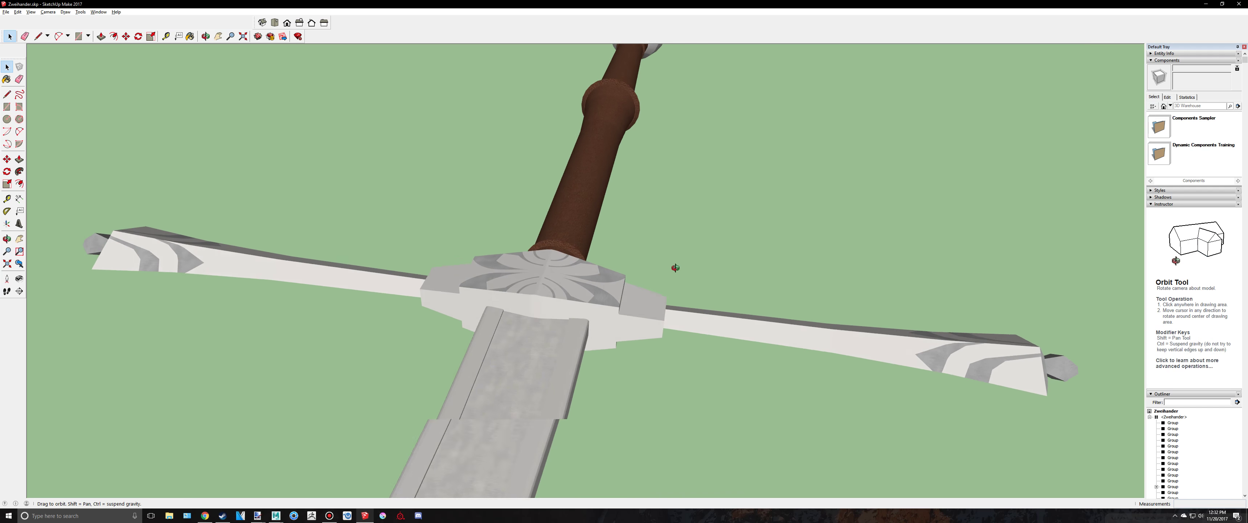
{"action": "left_click", "coordinate": [386, 468]}
Switch to Maya and try to start a Multi-Cut line across the guard block's upper face.
{"action": "left_click", "coordinate": [276, 515]}
{"action": "left_click", "coordinate": [312, 487]}
{"action": "mouse_move", "coordinate": [605, 312]}
{"action": "left_mouse_down", "text": "alt"}
{"action": "mouse_move", "coordinate": [630, 327]}
{"action": "mouse_move", "coordinate": [502, 282]}
{"action": "left_mouse_up", "text": "alt"}
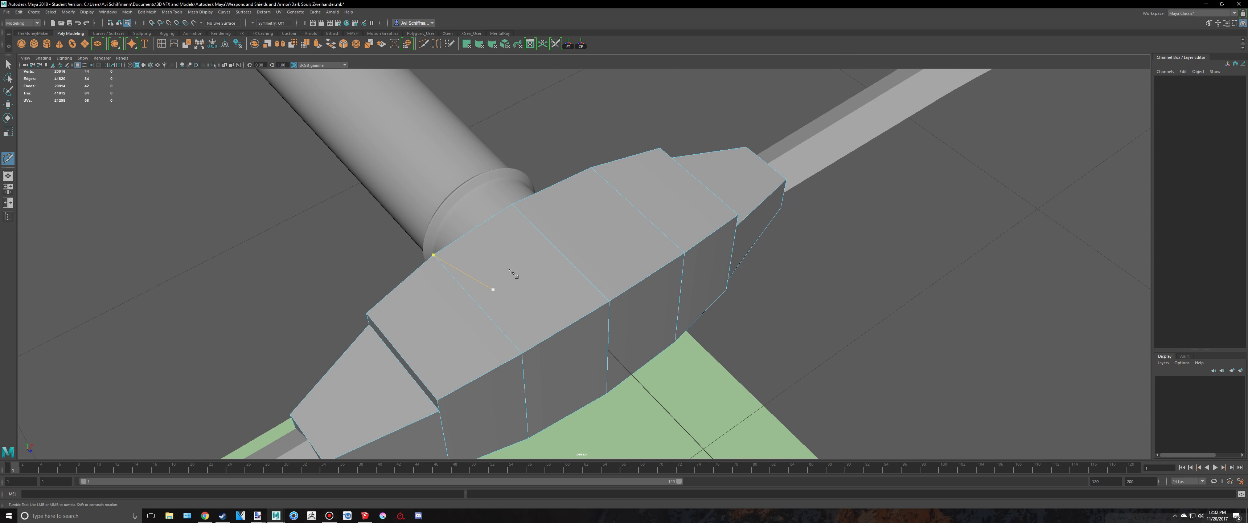
{"action": "middle_click_drag", "start_coordinate": [502, 282], "coordinate": [570, 213], "text": "alt"}
{"action": "scroll", "coordinate": [570, 214], "scroll_direction": "up", "scroll_amount": 4}
{"action": "left_click", "coordinate": [425, 44]}
Switch to Chrome and open the Dark Souls III weapon arts compilation Zweihander picture from the image results.
{"action": "key", "text": "alt+Tab"}
{"action": "key", "text": "alt+Tab"}
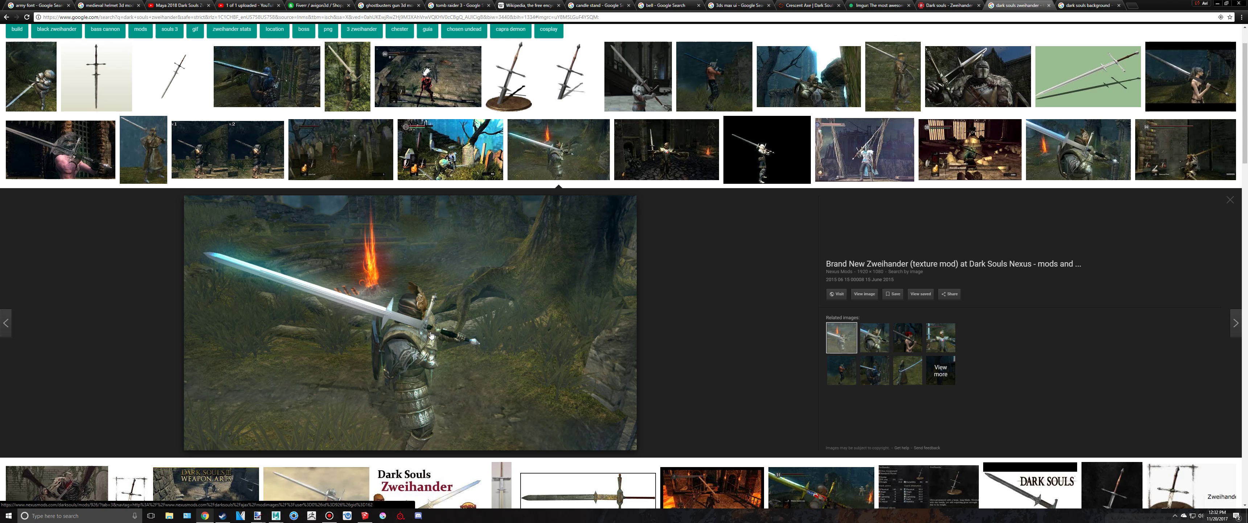
{"action": "left_click", "coordinate": [801, 149]}
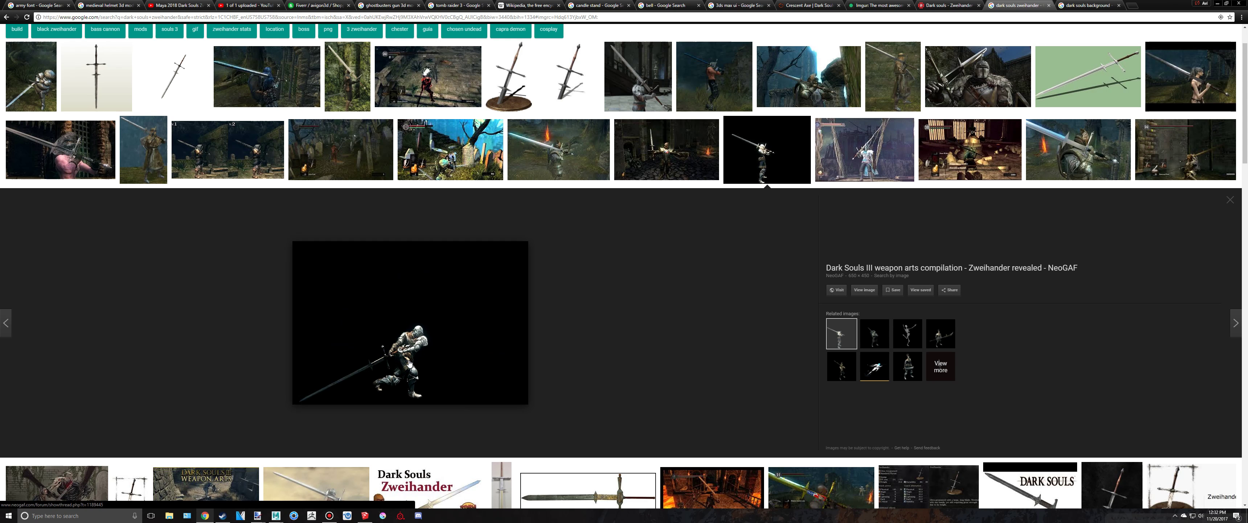
Switch to Maya and insert Multi-Cut edge loops close to both ends of the guard block's wide central section.
{"action": "key", "text": "alt+Tab"}
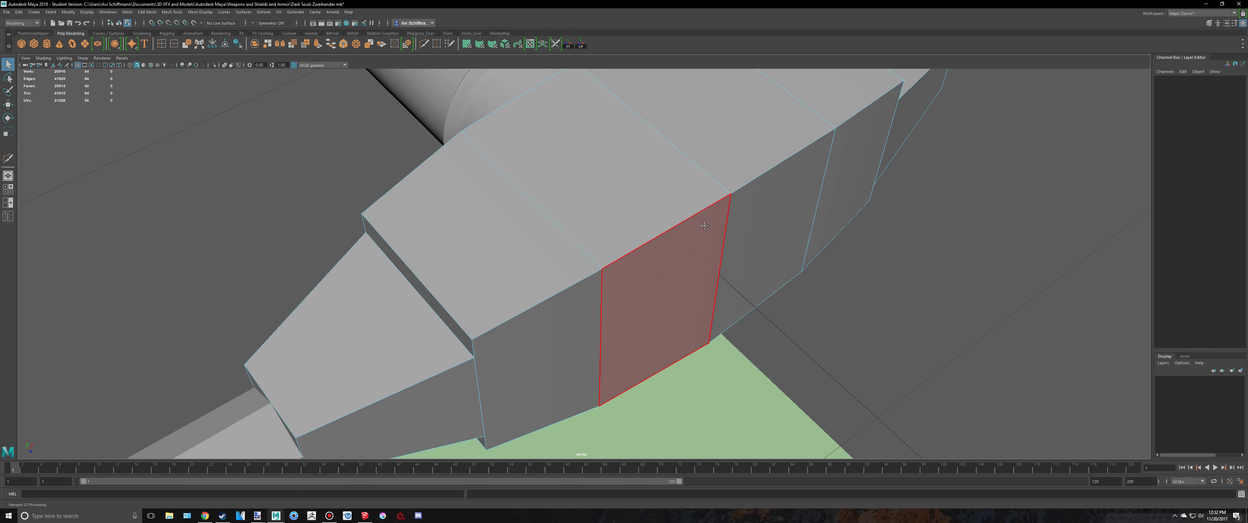
{"action": "middle_click_drag", "start_coordinate": [657, 260], "coordinate": [694, 202], "text": "alt"}
{"action": "left_click", "coordinate": [427, 44]}
{"action": "scroll", "coordinate": [451, 185], "scroll_direction": "up", "scroll_amount": 2}
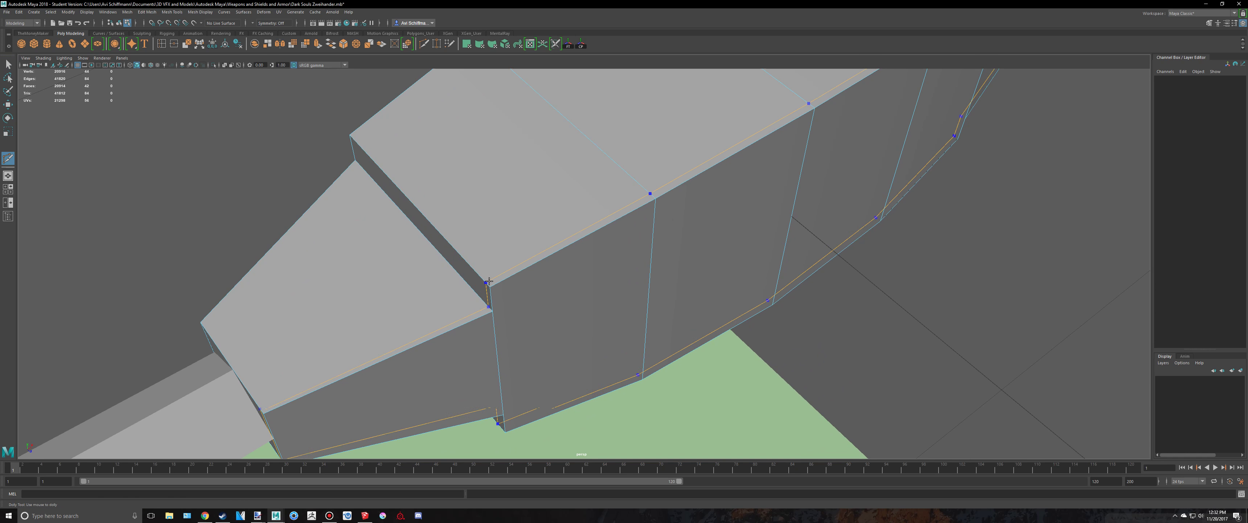
{"action": "left_click_drag", "start_coordinate": [950, 166], "coordinate": [823, 394], "text": "alt"}
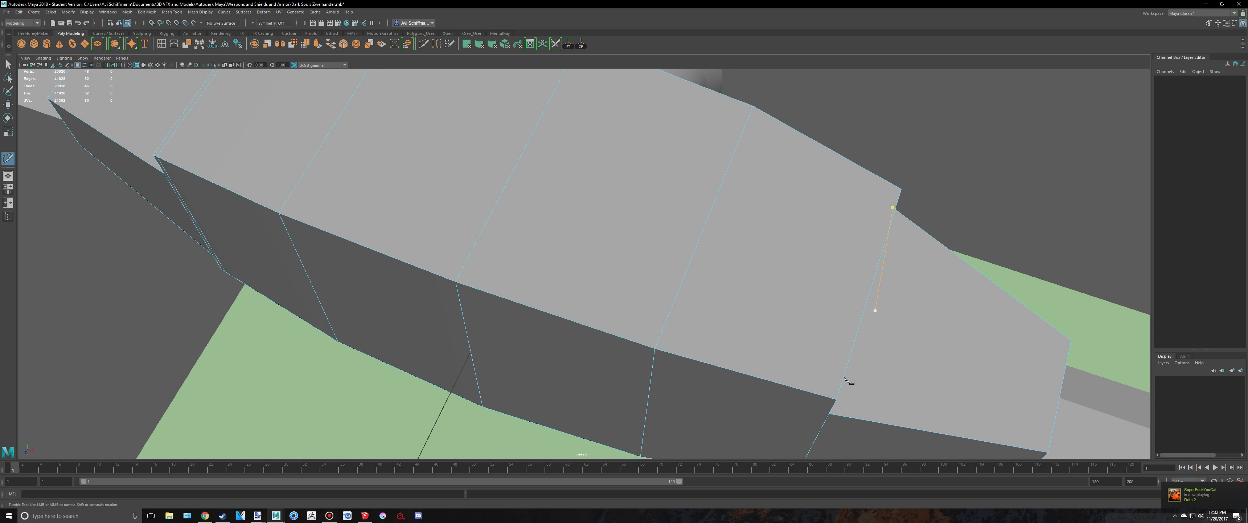
{"action": "left_click", "coordinate": [830, 397], "text": "ctrl"}
{"action": "middle_click_drag", "start_coordinate": [840, 386], "coordinate": [698, 174], "text": "alt"}
{"action": "scroll", "coordinate": [698, 174], "scroll_direction": "down", "scroll_amount": 3}
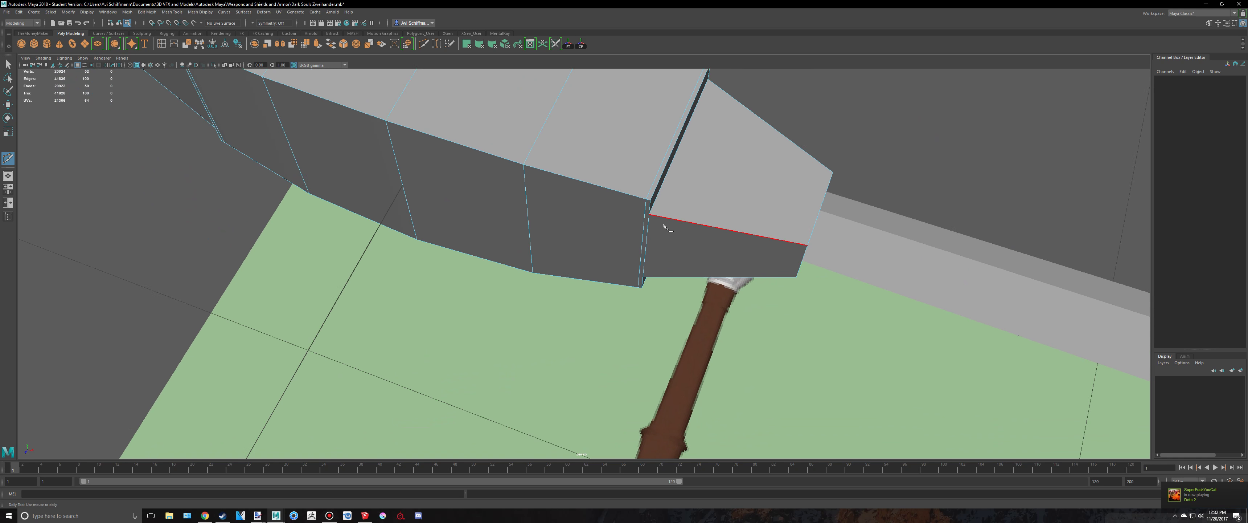
Preview the guard block as a smoothed mesh and return it to the unsmoothed display.
{"action": "middle_click_drag", "start_coordinate": [521, 153], "coordinate": [669, 250], "text": "alt"}
{"action": "key", "text": "q"}
{"action": "right_click_drag", "start_coordinate": [621, 223], "coordinate": [660, 211]}
{"action": "key", "text": "3"}
{"action": "key", "text": "1"}
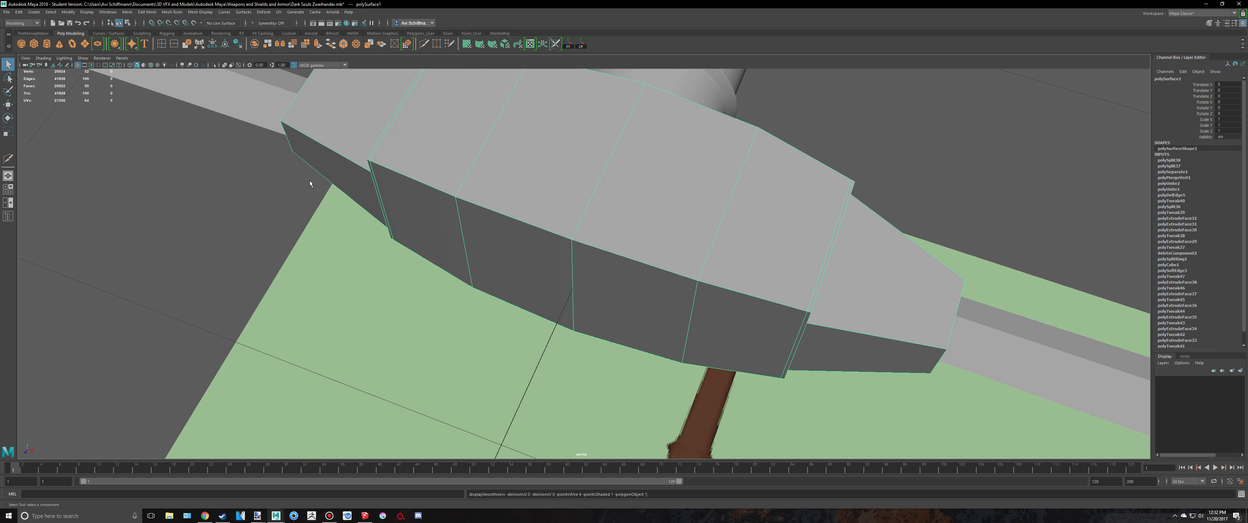
Try to add a Multi-Cut edge loop along the guard block's long upper edge and undo it.
{"action": "key", "text": "y"}
{"action": "scroll", "coordinate": [673, 207], "scroll_direction": "up", "scroll_amount": 2}
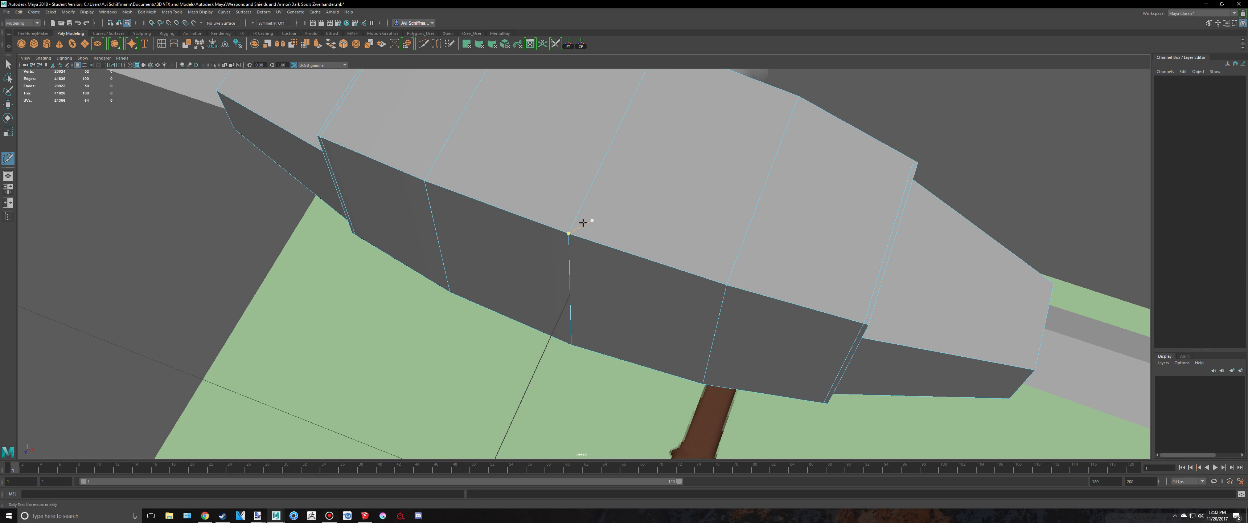
{"action": "left_click", "coordinate": [570, 229], "text": "ctrl"}
{"action": "left_click_drag", "start_coordinate": [604, 215], "coordinate": [664, 211], "text": "alt"}
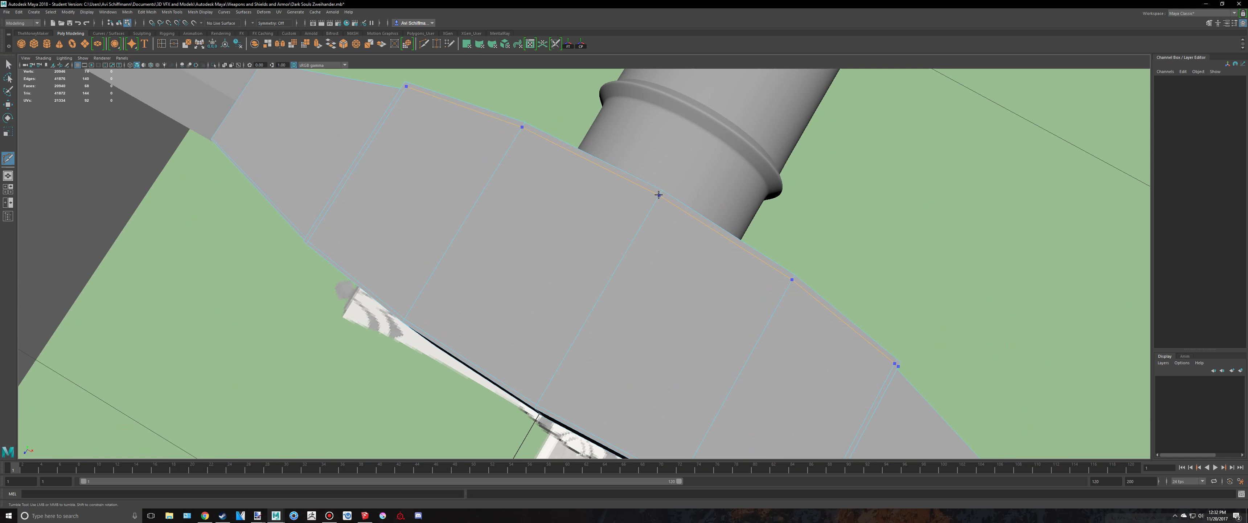
{"action": "left_click_drag", "start_coordinate": [866, 266], "coordinate": [848, 235], "text": "alt"}
{"action": "key", "text": "ctrl+z"}
{"action": "key", "text": "ctrl+z"}
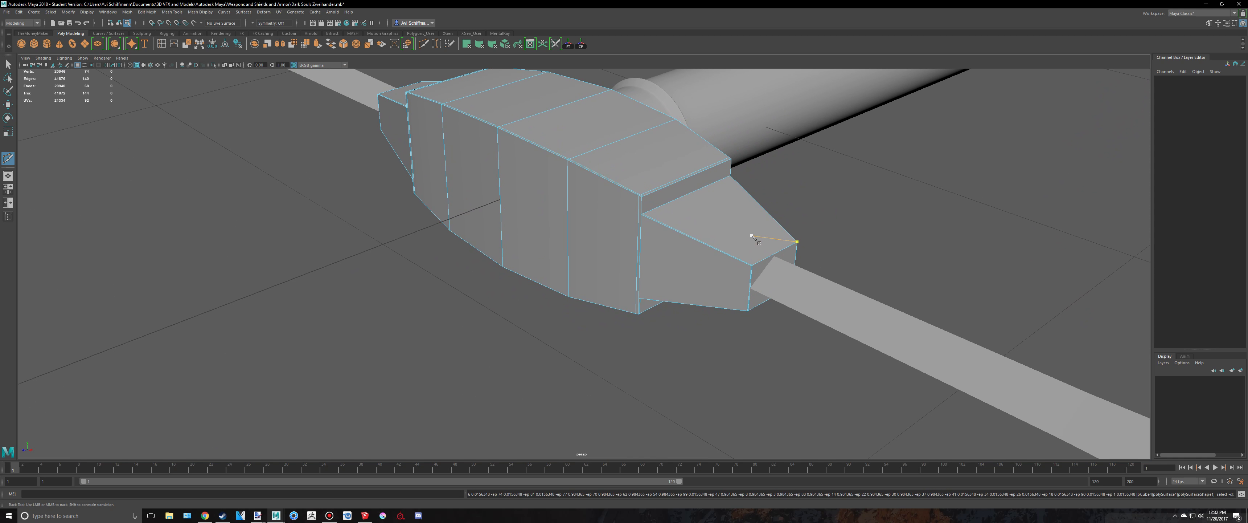
Display the model in wireframe and start the Insert Edge Loop tool on the guard block.
{"action": "key", "text": "4"}
{"action": "scroll", "coordinate": [727, 199], "scroll_direction": "up", "scroll_amount": 4}
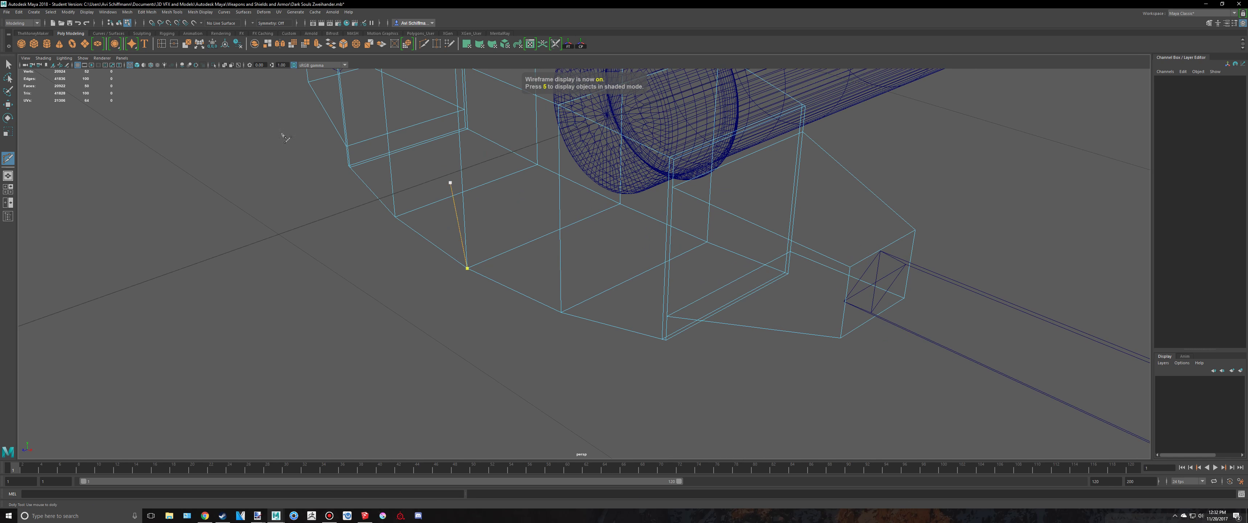
{"action": "middle_click_drag", "start_coordinate": [449, 182], "coordinate": [446, 242], "text": "alt"}
{"action": "key", "text": "q"}
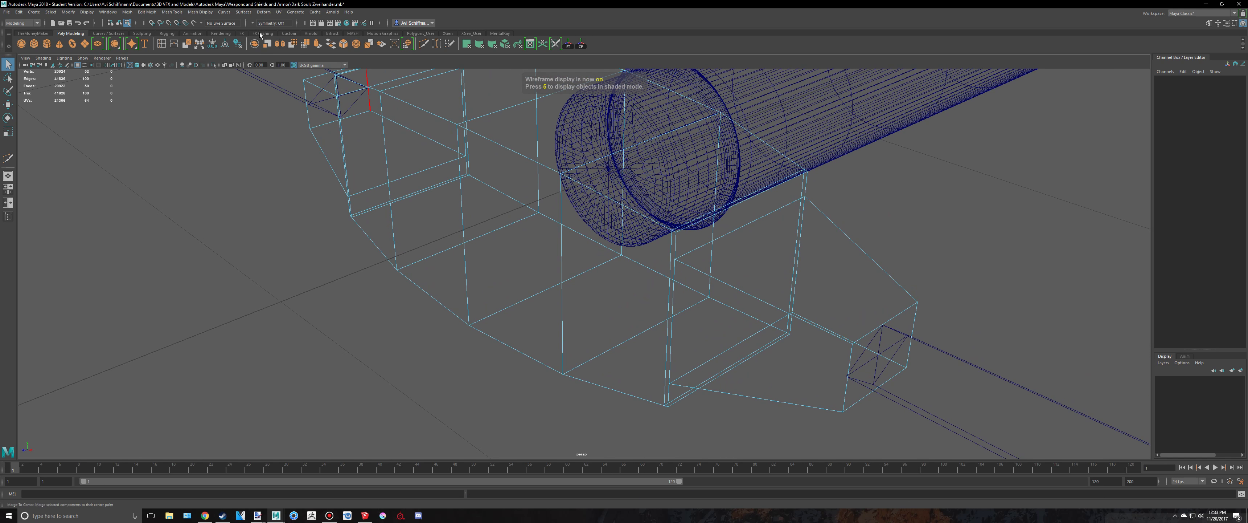
{"action": "left_click", "coordinate": [127, 12]}
{"action": "mouse_move", "coordinate": [171, 13]}
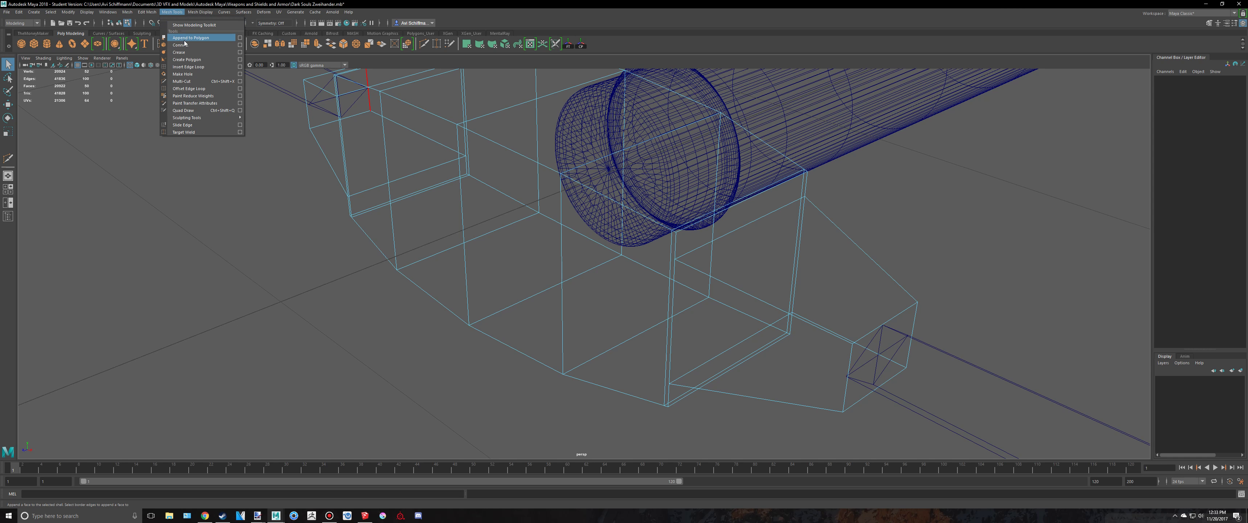
{"action": "left_click", "coordinate": [188, 67]}
Try an inserted edge loop running lengthwise around the guard block, undo it and check the tool's settings.
{"action": "left_click_drag", "start_coordinate": [416, 125], "coordinate": [424, 127], "text": "alt"}
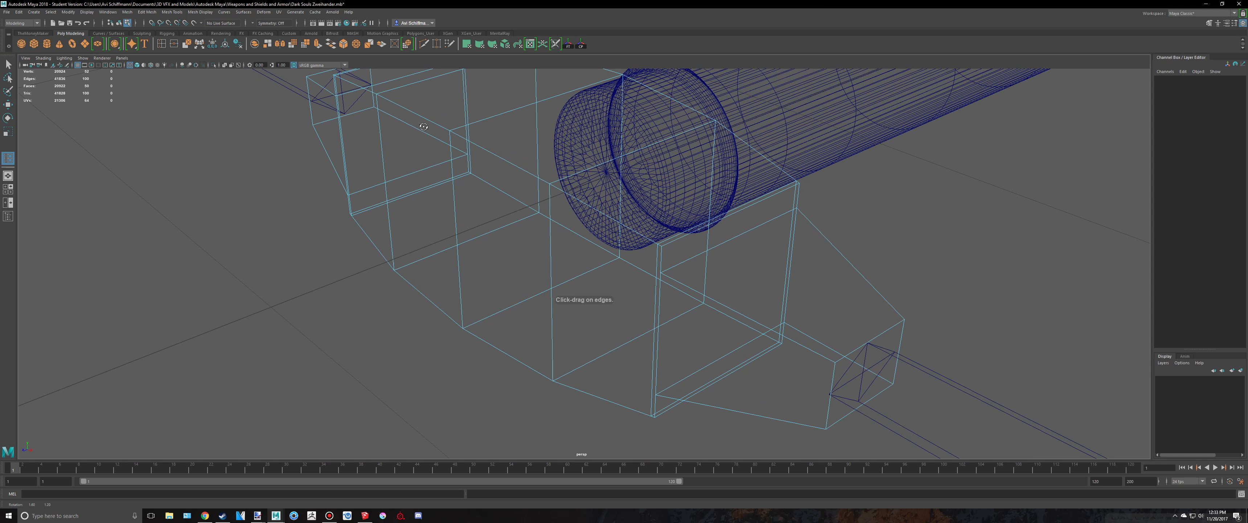
{"action": "left_click", "coordinate": [556, 184]}
{"action": "key", "text": "ctrl+z"}
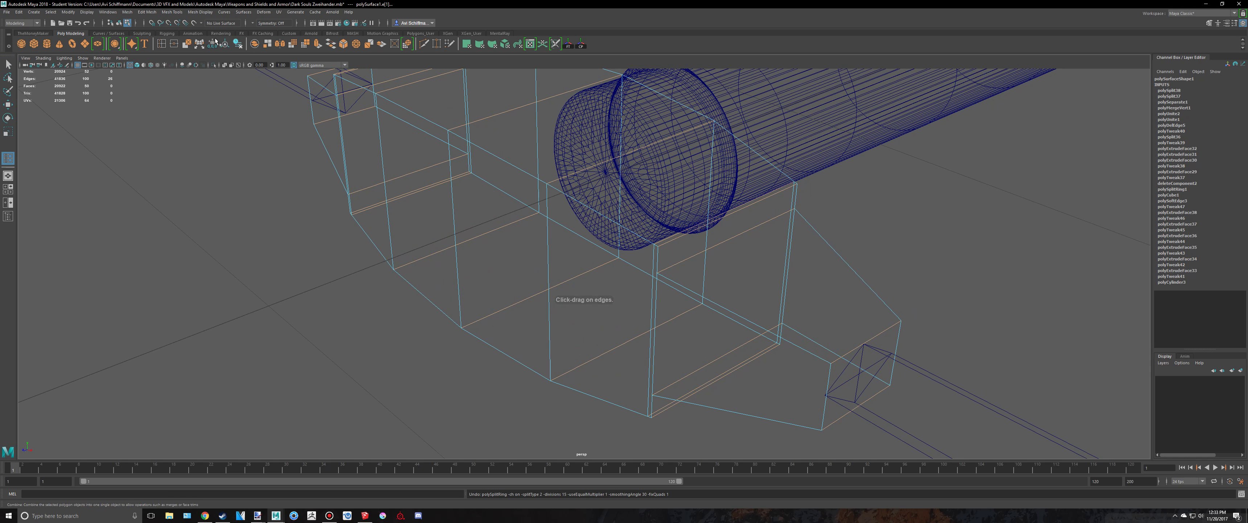
{"action": "double_click", "coordinate": [160, 45]}
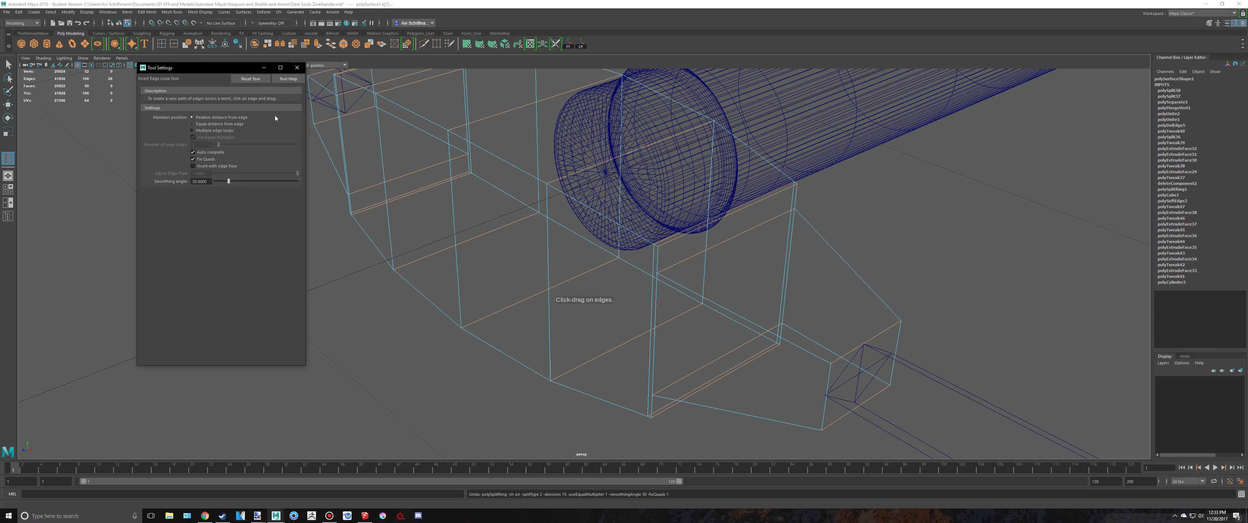
{"action": "left_click", "coordinate": [296, 68]}
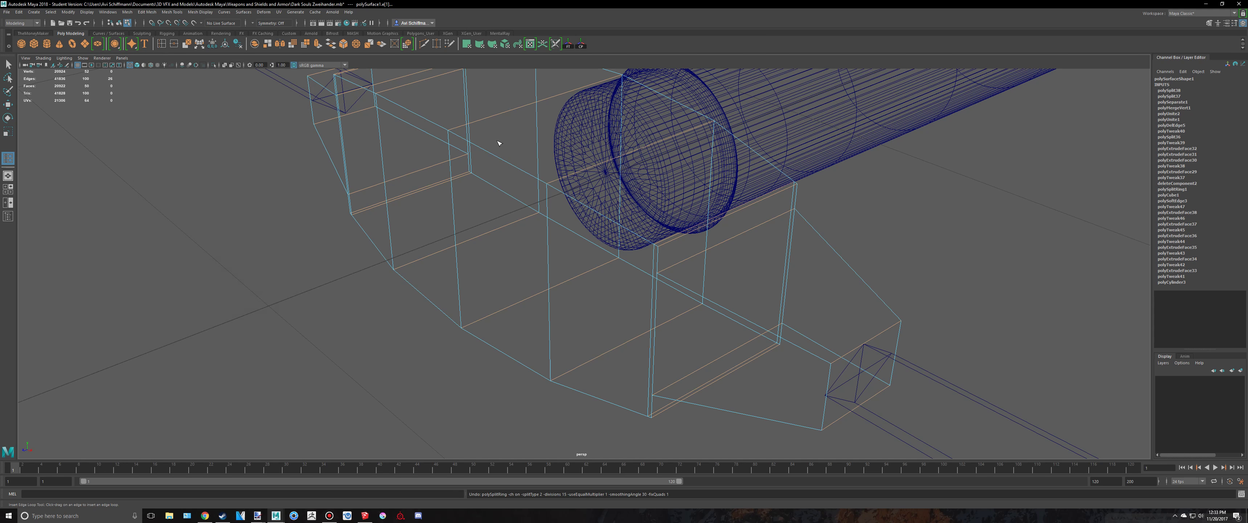
Insert two lengthwise edge loops around the guard block, one close to its front rim and one close to its back rim.
{"action": "left_click", "coordinate": [552, 184]}
{"action": "left_click_drag", "start_coordinate": [552, 185], "coordinate": [634, 198], "text": "alt"}
{"action": "left_click_drag", "start_coordinate": [599, 143], "coordinate": [627, 251], "text": "alt"}
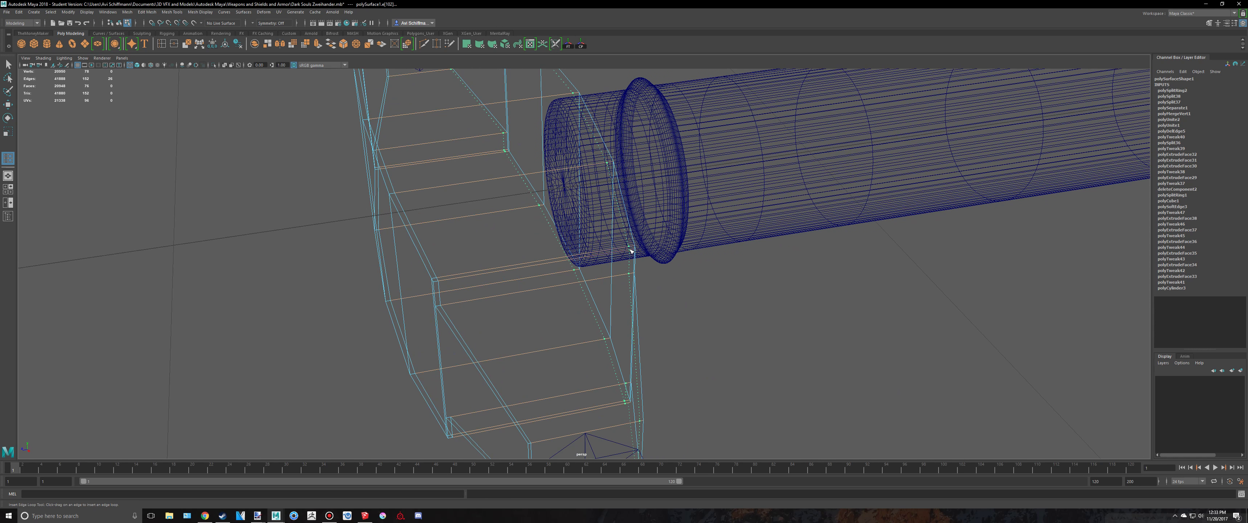
{"action": "left_click", "coordinate": [632, 251]}
{"action": "left_click_drag", "start_coordinate": [632, 251], "coordinate": [767, 271], "text": "alt"}
{"action": "key", "text": "q"}
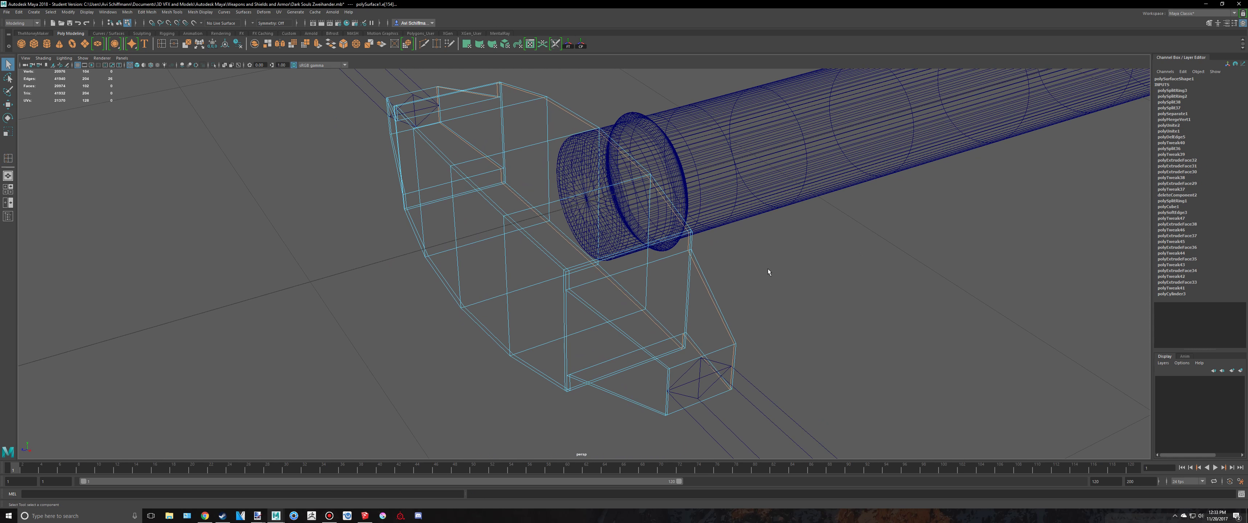
Return to the shaded display and preview the guard block as a smoothed mesh from several angles.
{"action": "key", "text": "5"}
{"action": "right_click_drag", "start_coordinate": [585, 242], "coordinate": [624, 232]}
{"action": "key", "text": "3"}
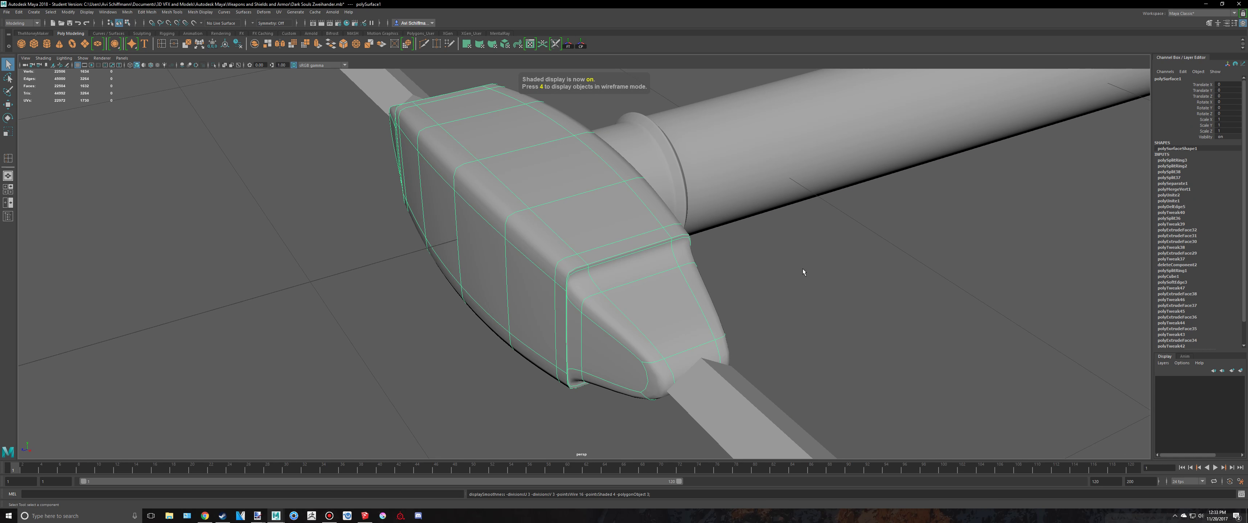
{"action": "left_click", "coordinate": [802, 269]}
{"action": "scroll", "coordinate": [793, 273], "scroll_direction": "down", "scroll_amount": 5}
{"action": "scroll", "coordinate": [793, 271], "scroll_direction": "down", "scroll_amount": 4}
{"action": "left_click_drag", "start_coordinate": [793, 272], "coordinate": [884, 257], "text": "alt"}
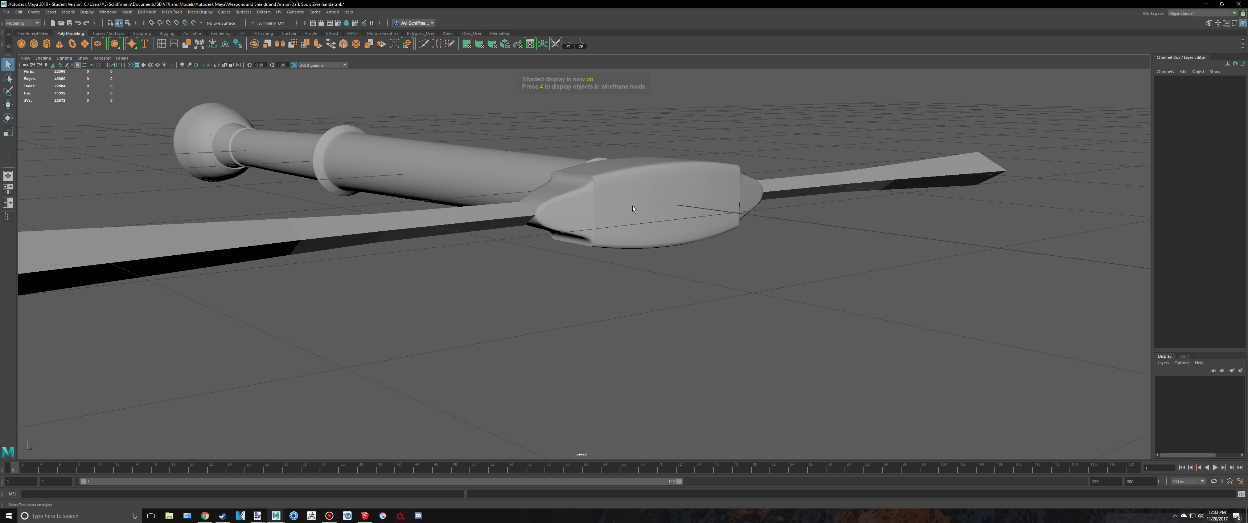
Compare the guard block's smoothed and unsmoothed displays up close, leaving it unsmoothed.
{"action": "left_click", "coordinate": [613, 207]}
{"action": "key", "text": "1"}
{"action": "scroll", "coordinate": [604, 209], "scroll_direction": "up", "scroll_amount": 4}
{"action": "scroll", "coordinate": [604, 208], "scroll_direction": "up", "scroll_amount": 4}
{"action": "middle_click_drag", "start_coordinate": [518, 205], "coordinate": [545, 280], "text": "alt"}
{"action": "key", "text": "3"}
{"action": "key", "text": "1"}
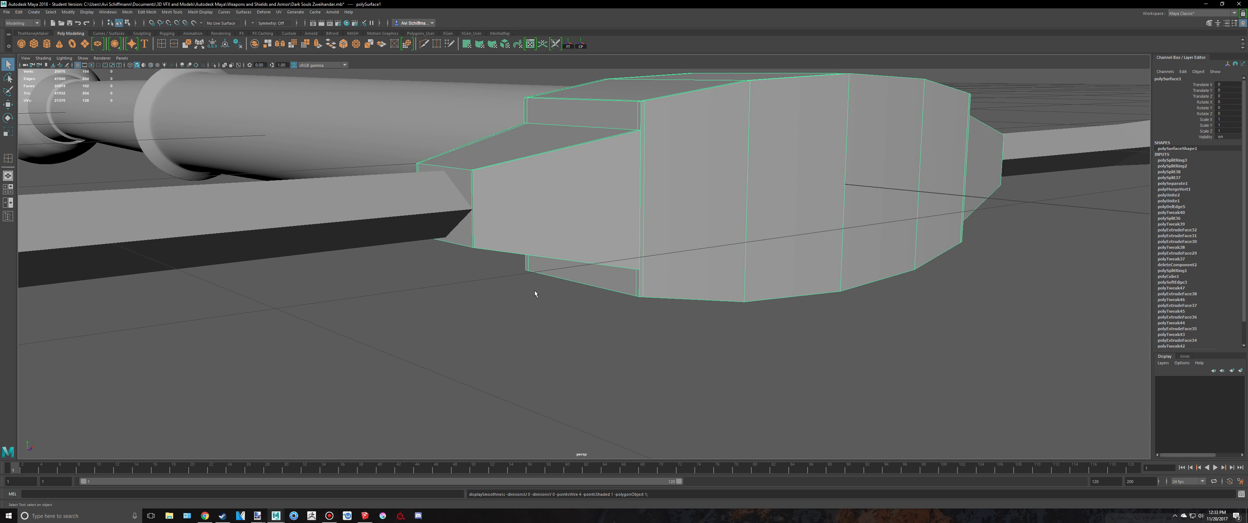
{"action": "scroll", "coordinate": [435, 163], "scroll_direction": "up", "scroll_amount": 3}
{"action": "scroll", "coordinate": [436, 164], "scroll_direction": "up", "scroll_amount": 2}
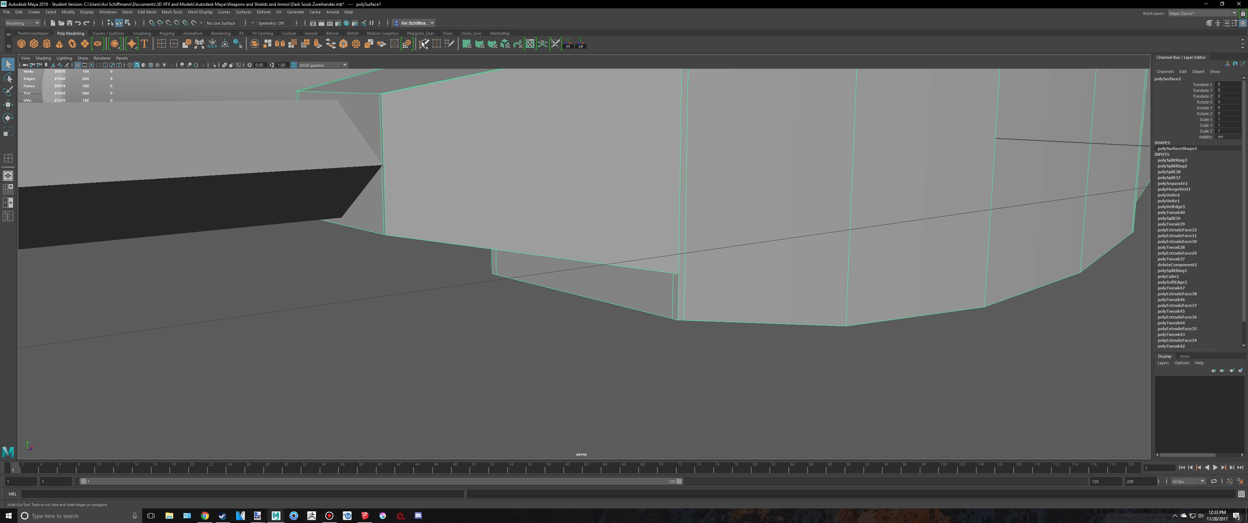
{"action": "left_click", "coordinate": [422, 43]}
{"action": "left_click_drag", "start_coordinate": [467, 119], "coordinate": [479, 161], "text": "alt"}
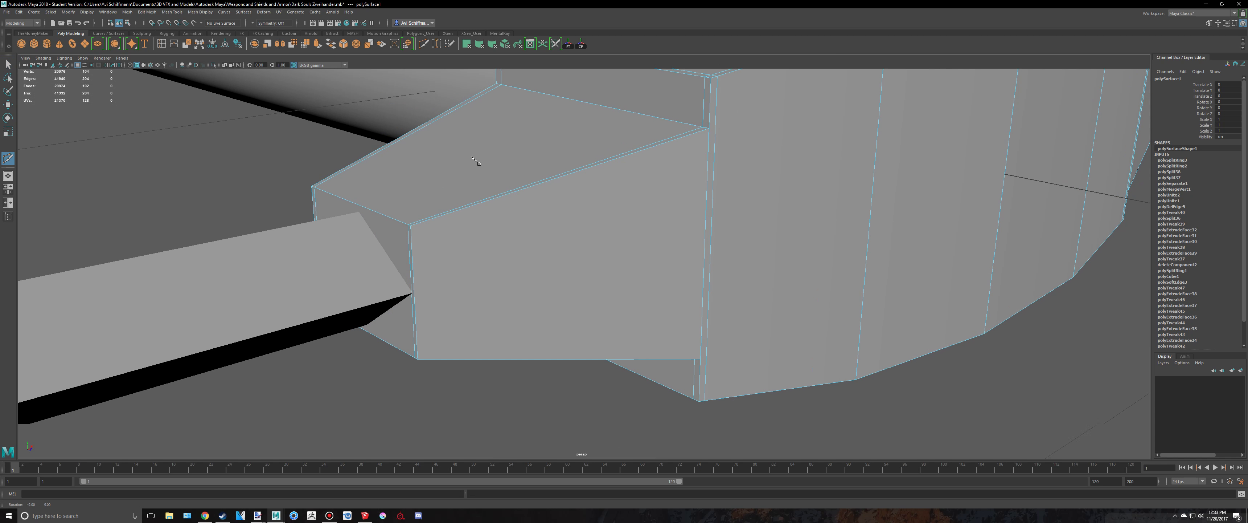
{"action": "left_click", "coordinate": [411, 224]}
{"action": "key", "text": "q"}
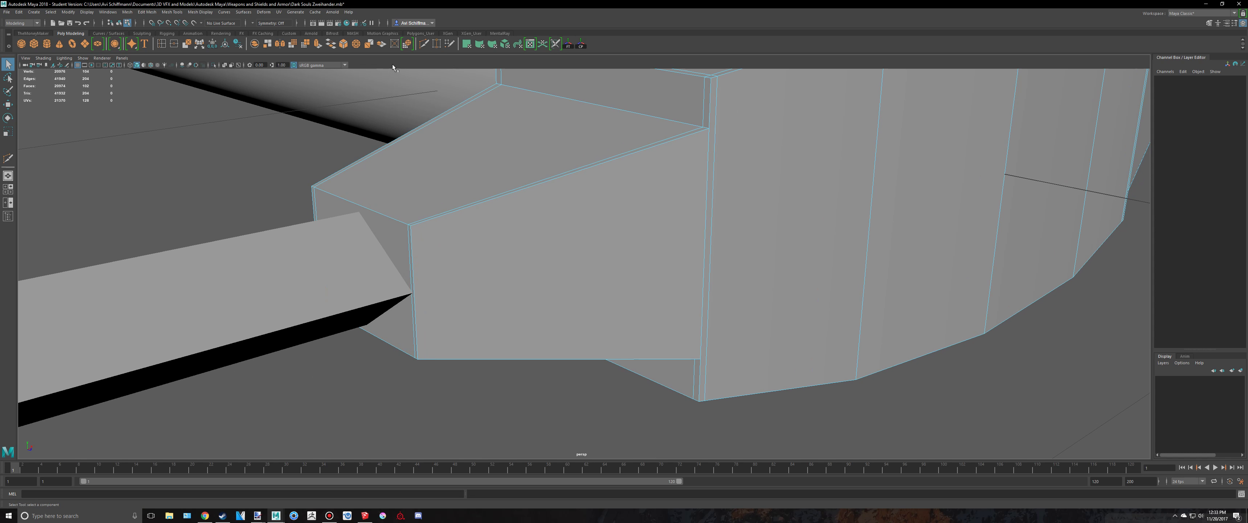
{"action": "left_click", "coordinate": [147, 11]}
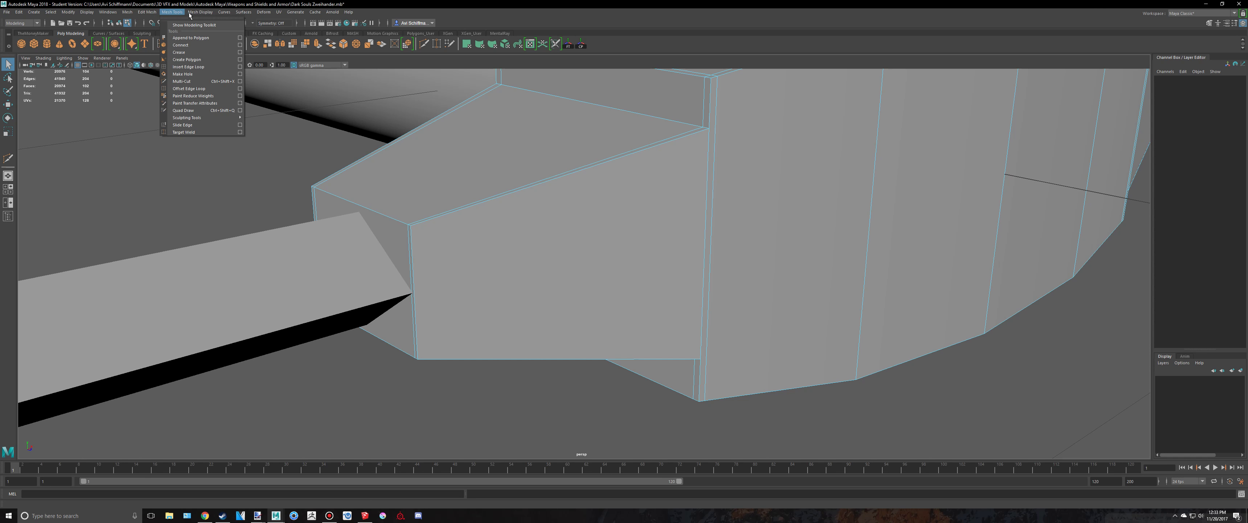
{"action": "left_click", "coordinate": [191, 38]}
{"action": "key", "text": "ctrl+z"}
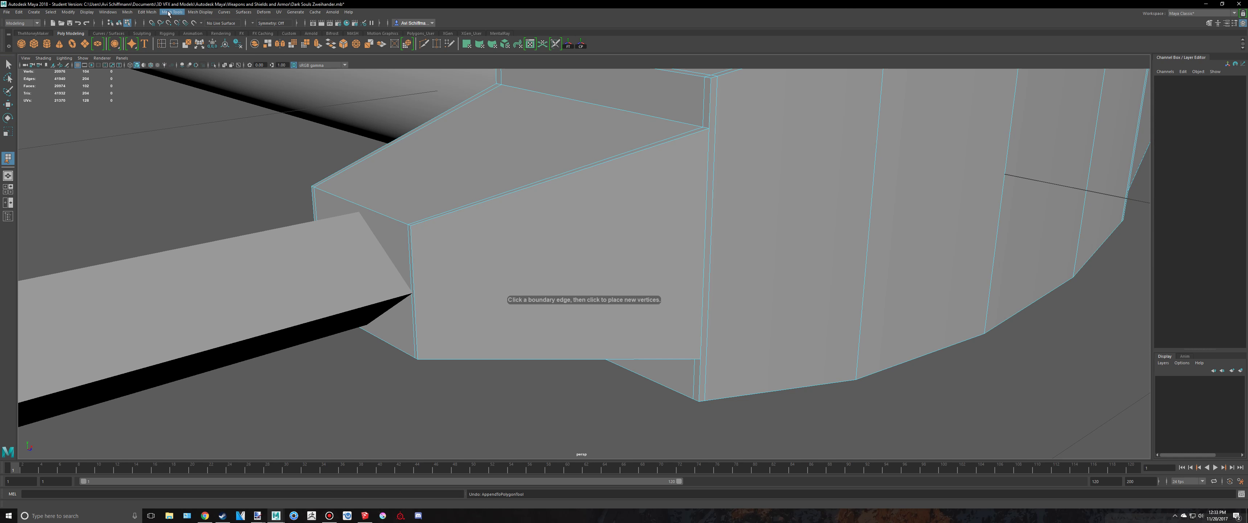
Insert an edge loop close to the outer end of each tapered side section of the guard block.
{"action": "left_click", "coordinate": [171, 11]}
{"action": "left_click", "coordinate": [188, 66]}
{"action": "scroll", "coordinate": [309, 159], "scroll_direction": "up", "scroll_amount": 2}
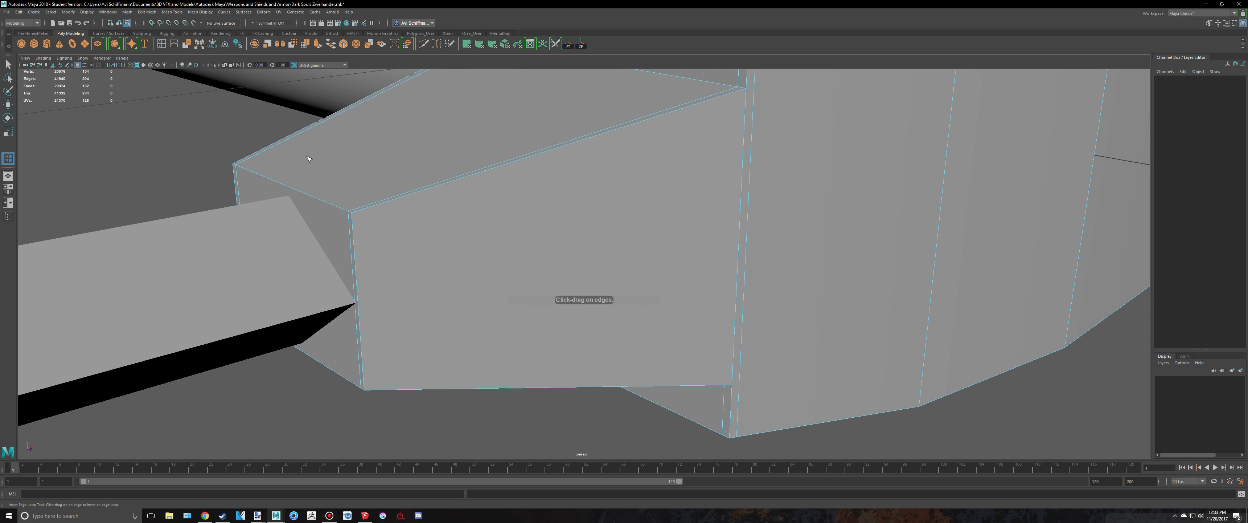
{"action": "left_click_drag", "start_coordinate": [387, 224], "coordinate": [631, 305], "text": "alt"}
{"action": "right_click_drag", "start_coordinate": [939, 279], "coordinate": [727, 274], "text": "alt"}
{"action": "left_click_drag", "start_coordinate": [678, 272], "coordinate": [824, 260], "text": "alt"}
{"action": "middle_click_drag", "start_coordinate": [824, 260], "coordinate": [887, 216], "text": "alt"}
{"action": "left_click_drag", "start_coordinate": [732, 374], "coordinate": [734, 374]}
{"action": "right_click_drag", "start_coordinate": [719, 321], "coordinate": [635, 315], "text": "alt"}
{"action": "left_click_drag", "start_coordinate": [634, 315], "coordinate": [736, 322], "text": "alt"}
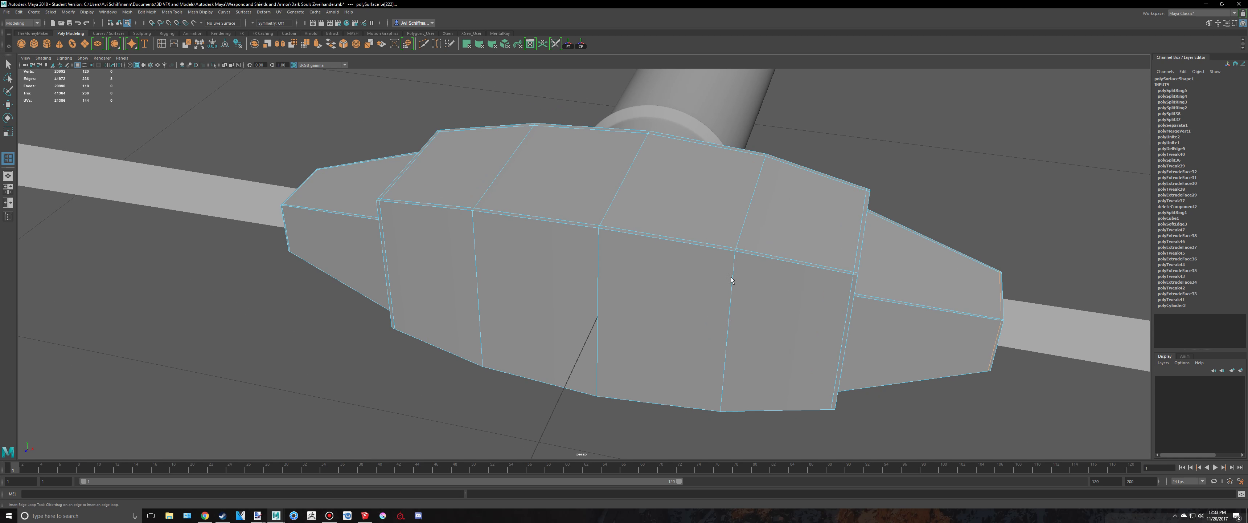
Preview the guard block smoothed and inspect it together with the whole crossguard.
{"action": "key", "text": "q"}
{"action": "right_click_drag", "start_coordinate": [728, 251], "coordinate": [766, 240]}
{"action": "key", "text": "3"}
{"action": "left_click", "coordinate": [880, 145]}
{"action": "right_click_drag", "start_coordinate": [938, 181], "coordinate": [851, 186], "text": "alt"}
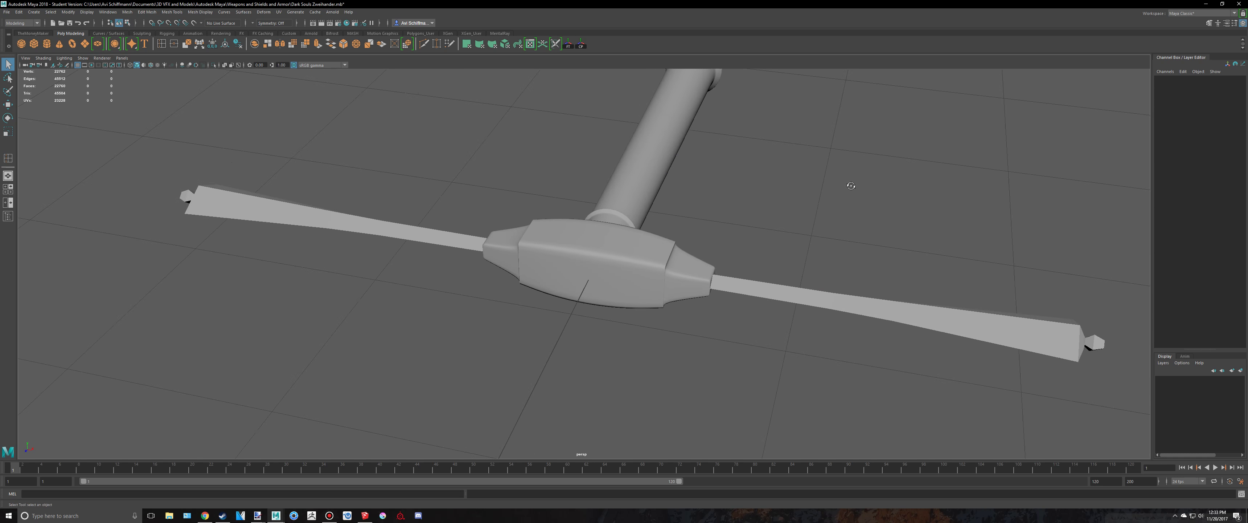
{"action": "left_click_drag", "start_coordinate": [851, 186], "coordinate": [797, 167], "text": "alt"}
Compare the guard block's unsmoothed and smoothed shapes where it meets the crossguard arms, leaving it unsmoothed.
{"action": "left_click", "coordinate": [677, 262]}
{"action": "key", "text": "1"}
{"action": "key", "text": "3"}
{"action": "key", "text": "1"}
{"action": "scroll", "coordinate": [715, 274], "scroll_direction": "up", "scroll_amount": 4}
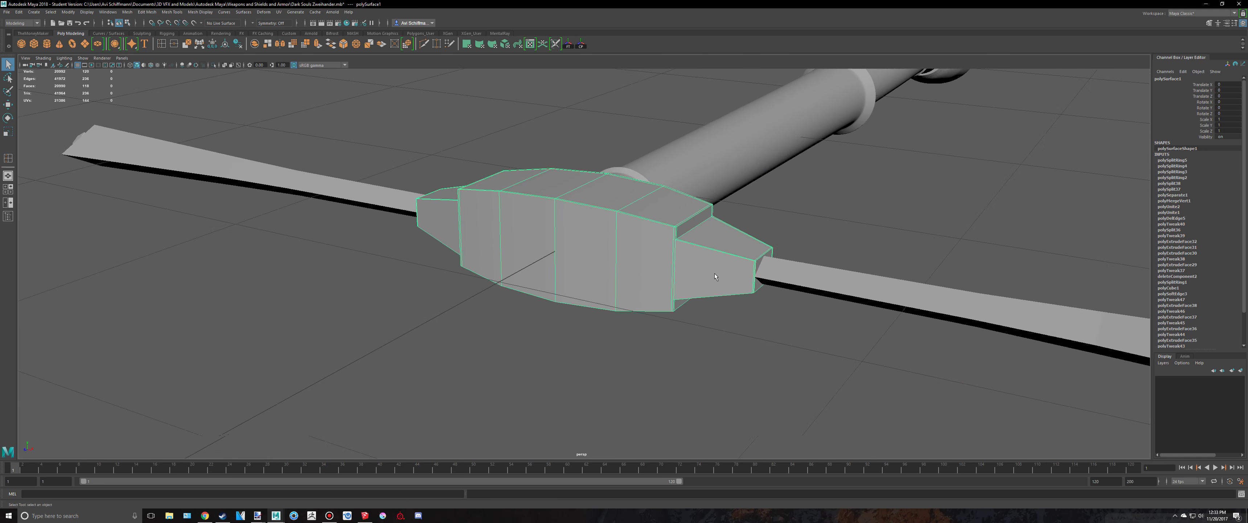
{"action": "left_click_drag", "start_coordinate": [715, 277], "coordinate": [812, 293], "text": "alt"}
{"action": "key", "text": "3"}
{"action": "key", "text": "1"}
{"action": "key", "text": "3"}
{"action": "key", "text": "1"}
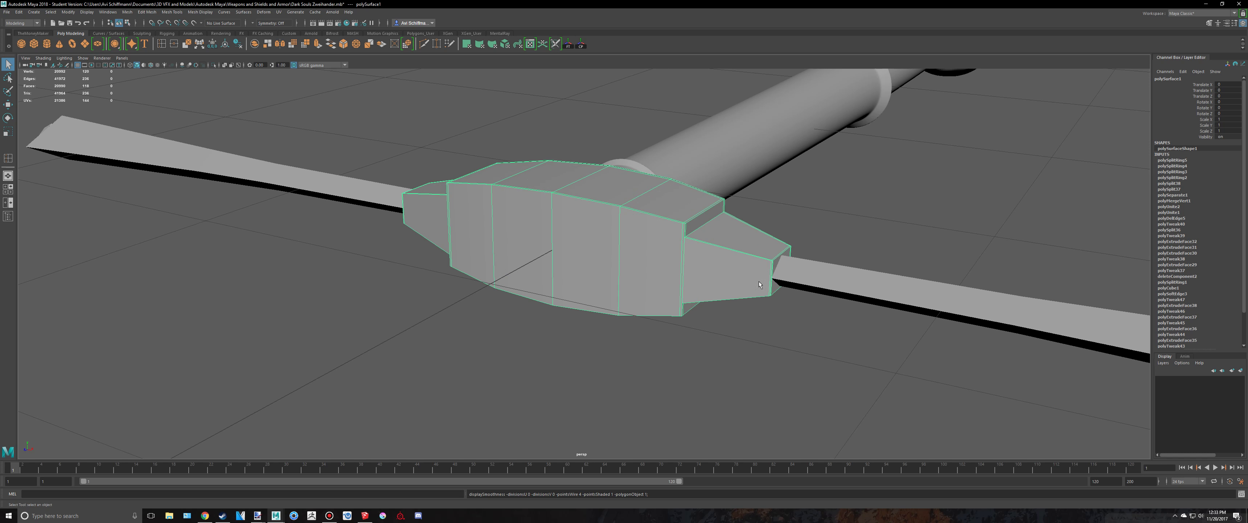
Try to insert a lengthwise edge loop around the middle of the guard block's height and undo it.
{"action": "scroll", "coordinate": [697, 259], "scroll_direction": "up", "scroll_amount": 5}
{"action": "right_click_drag", "start_coordinate": [614, 229], "coordinate": [620, 204]}
{"action": "left_click", "coordinate": [648, 206]}
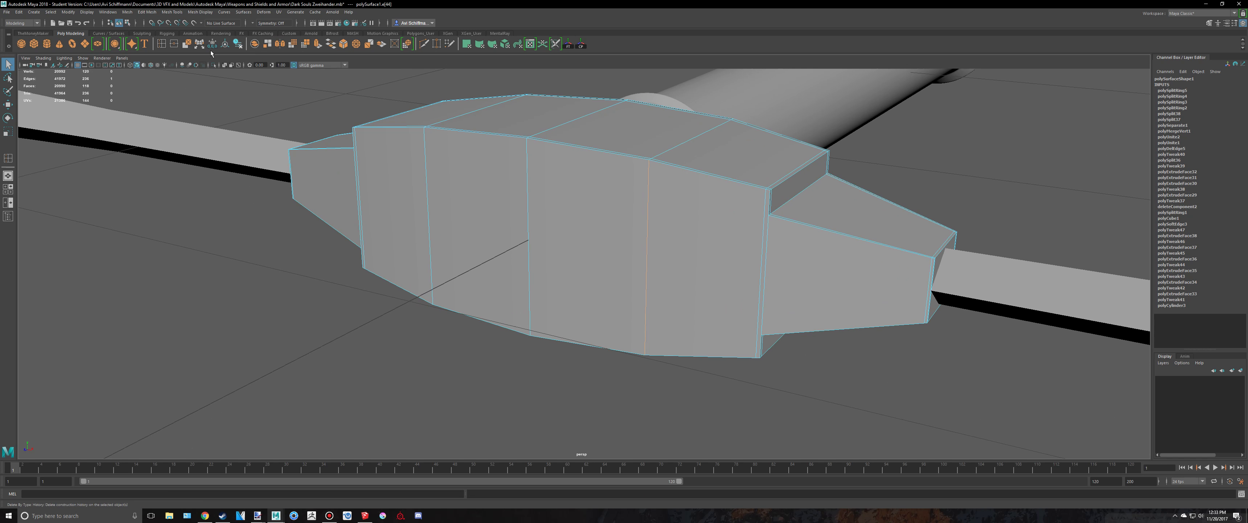
{"action": "left_click", "coordinate": [162, 47]}
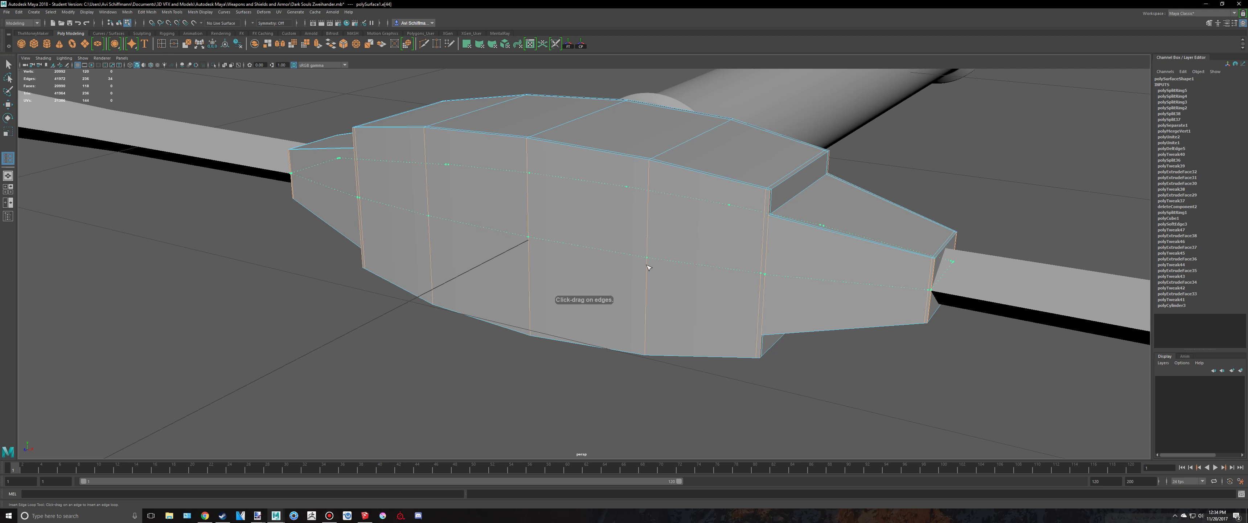
{"action": "left_click_drag", "start_coordinate": [650, 263], "coordinate": [650, 263]}
{"action": "left_click_drag", "start_coordinate": [698, 245], "coordinate": [776, 189], "text": "alt"}
{"action": "key", "text": "ctrl+z"}
{"action": "key", "text": "q"}
Split the edge ring of a vertical edge on the guard block's front face to add a lengthwise middle loop.
{"action": "right_click_drag", "start_coordinate": [675, 185], "coordinate": [673, 169]}
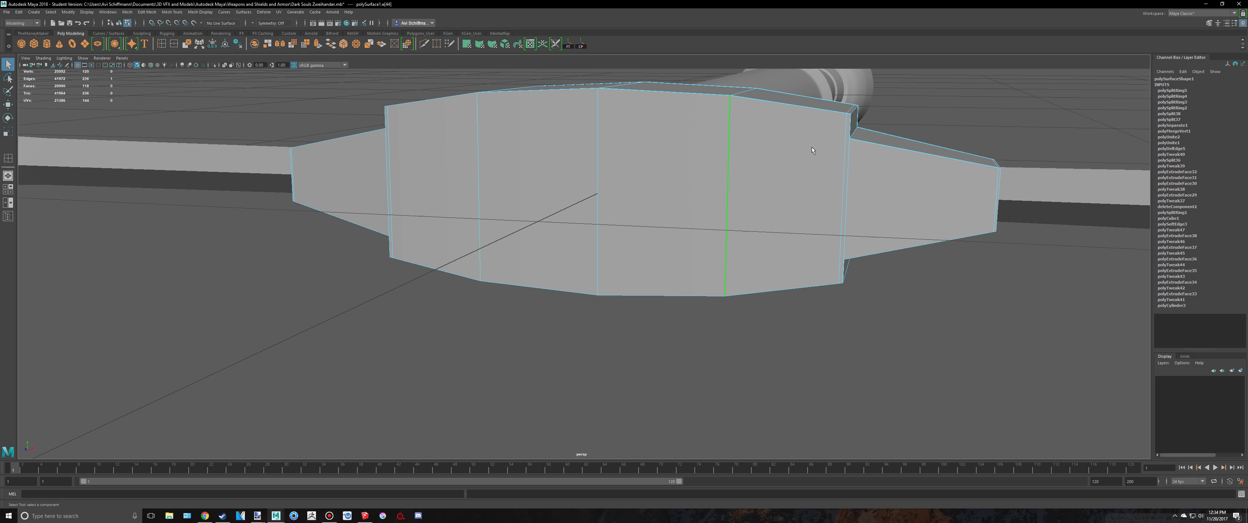
{"action": "left_click_drag", "start_coordinate": [855, 337], "coordinate": [692, 294], "text": "alt"}
{"action": "right_click_drag", "start_coordinate": [683, 290], "coordinate": [698, 312], "text": "shift"}
{"action": "left_click_drag", "start_coordinate": [698, 312], "coordinate": [826, 290], "text": "alt"}
Preview the guard block with its new middle loop as a smoothed mesh and view the whole crossguard.
{"action": "right_click_drag", "start_coordinate": [683, 232], "coordinate": [705, 219]}
{"action": "key", "text": "3"}
{"action": "left_click", "coordinate": [814, 149]}
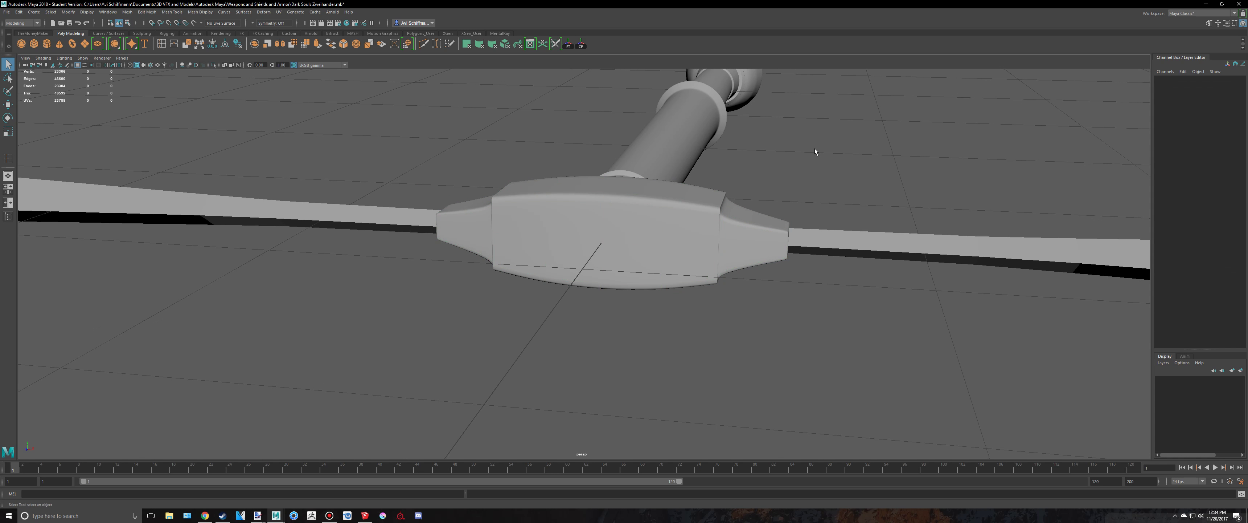
{"action": "scroll", "coordinate": [810, 149], "scroll_direction": "down", "scroll_amount": 5}
{"action": "left_click_drag", "start_coordinate": [799, 151], "coordinate": [780, 181], "text": "alt"}
Compare the guard block's smoothed and unsmoothed displays repeatedly, leaving the smoothed display on.
{"action": "left_click", "coordinate": [633, 252]}
{"action": "key", "text": "1"}
{"action": "key", "text": "3"}
{"action": "key", "text": "1"}
{"action": "key", "text": "3"}
{"action": "key", "text": "1"}
{"action": "key", "text": "3"}
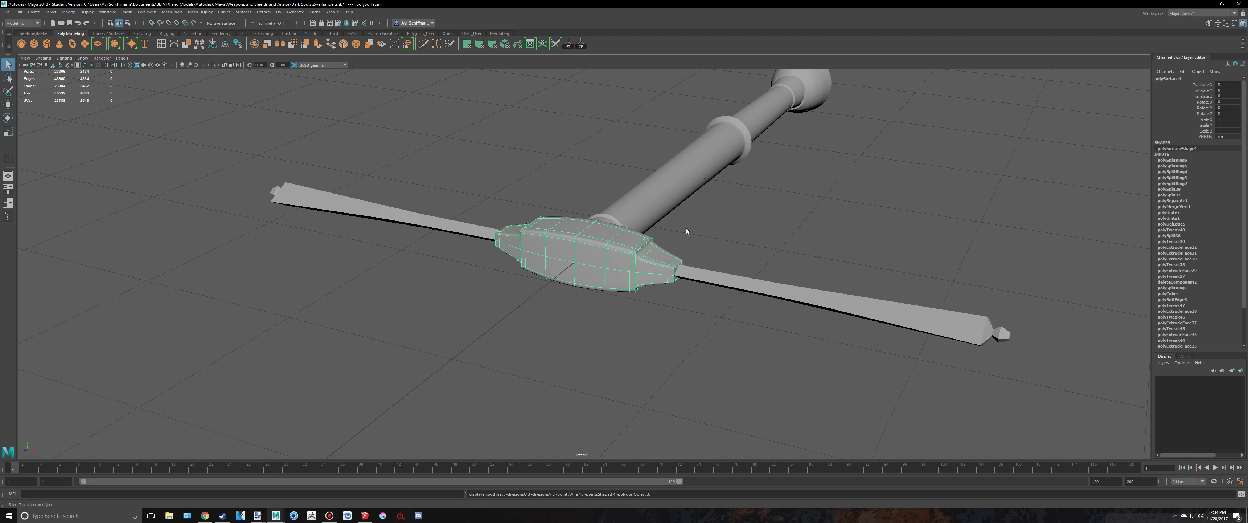
Insert an edge loop across the middle of the tapered section at each end of the guard block.
{"action": "key", "text": "1"}
{"action": "scroll", "coordinate": [689, 229], "scroll_direction": "up", "scroll_amount": 7}
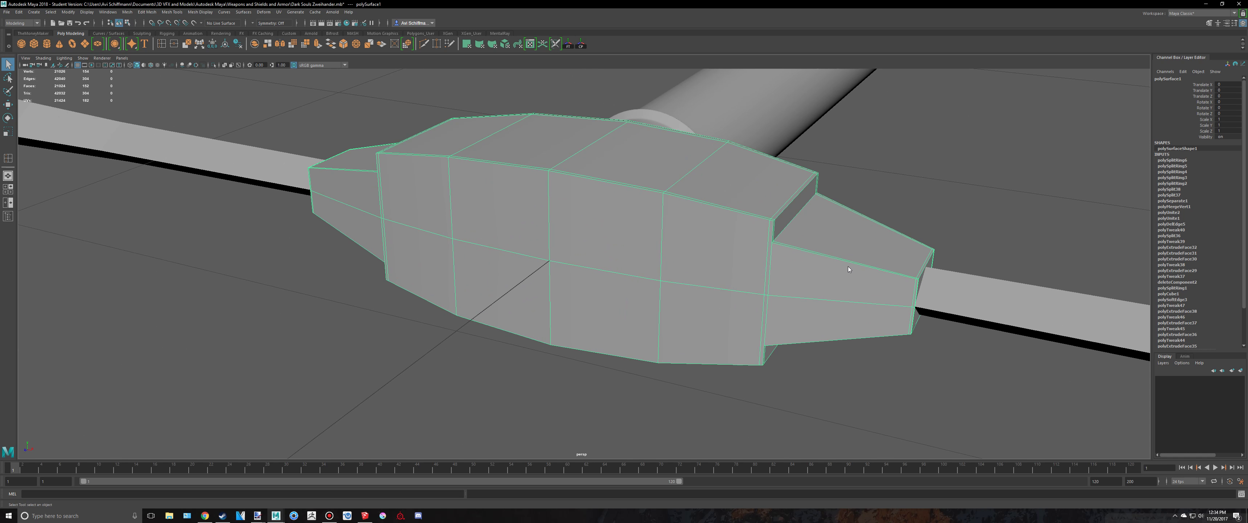
{"action": "right_click_drag", "start_coordinate": [848, 264], "coordinate": [848, 232]}
{"action": "left_click", "coordinate": [851, 255]}
{"action": "right_click_drag", "start_coordinate": [1078, 208], "coordinate": [930, 194], "text": "ctrl"}
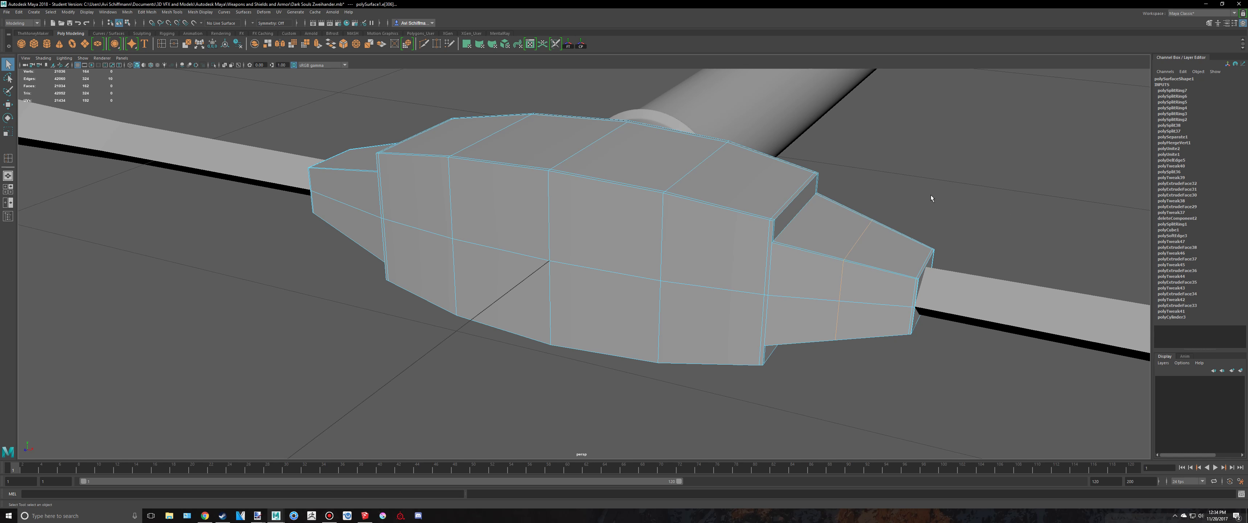
{"action": "middle_click_drag", "start_coordinate": [571, 192], "coordinate": [931, 219], "text": "alt"}
{"action": "left_click", "coordinate": [698, 198]}
{"action": "right_click_drag", "start_coordinate": [698, 197], "coordinate": [744, 120], "text": "ctrl"}
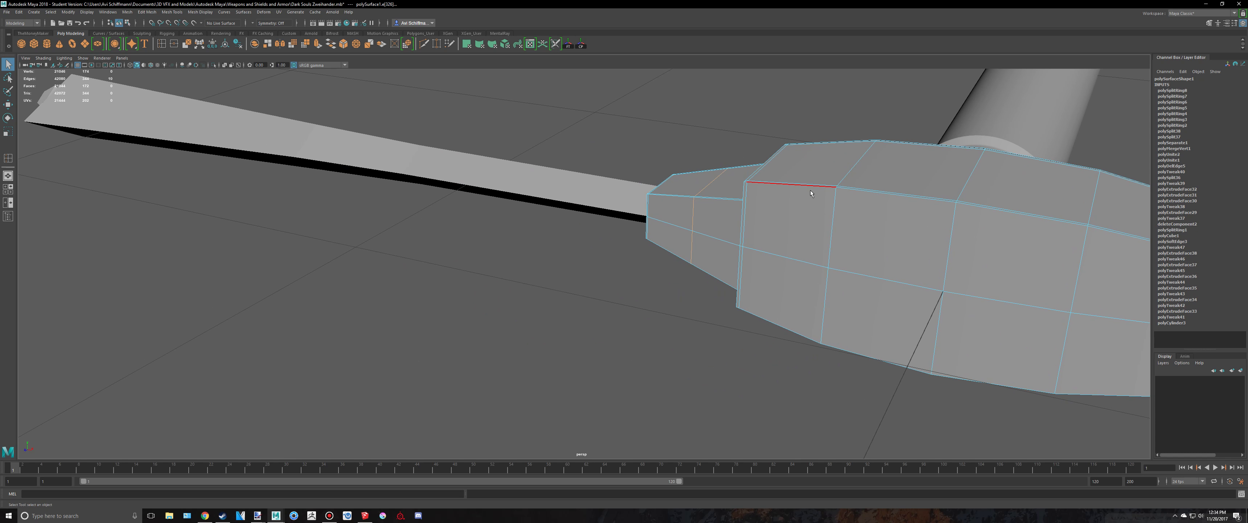
Return to object selection and inspect the guard block's tapered ends from the side and the handle side.
{"action": "right_click_drag", "start_coordinate": [810, 191], "coordinate": [855, 177]}
{"action": "left_click_drag", "start_coordinate": [690, 326], "coordinate": [802, 284], "text": "alt"}
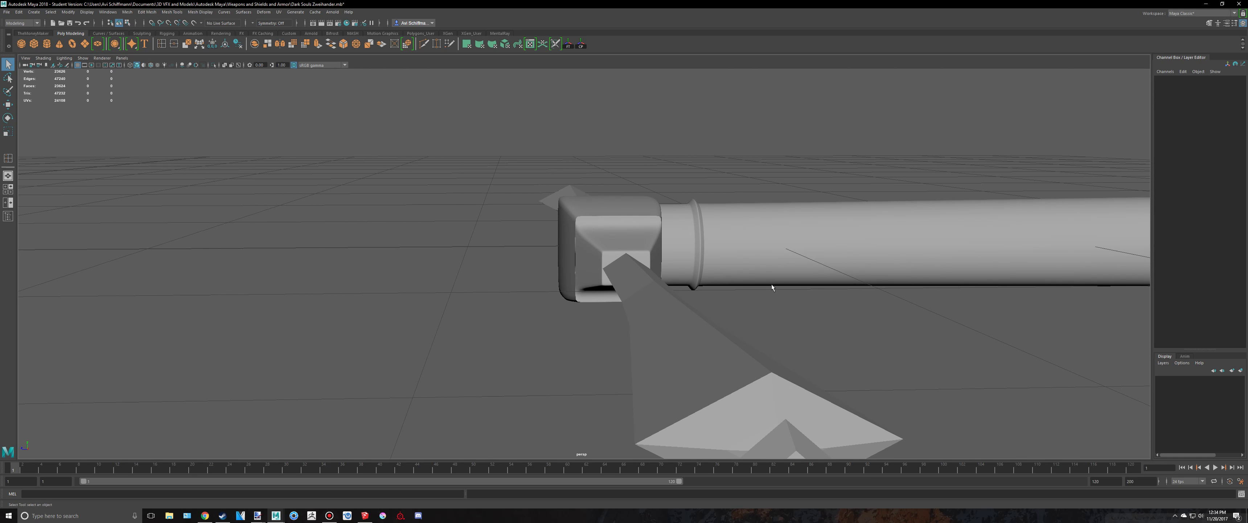
{"action": "scroll", "coordinate": [688, 280], "scroll_direction": "up", "scroll_amount": 5}
{"action": "left_click", "coordinate": [613, 277]}
{"action": "left_click_drag", "start_coordinate": [613, 278], "coordinate": [800, 290], "text": "alt"}
{"action": "left_click", "coordinate": [655, 346]}
{"action": "scroll", "coordinate": [681, 298], "scroll_direction": "down", "scroll_amount": 5}
{"action": "scroll", "coordinate": [553, 228], "scroll_direction": "up", "scroll_amount": 4}
Select the edge loop where the tapered end meets the guard block's step and reposition it.
{"action": "left_click", "coordinate": [493, 193]}
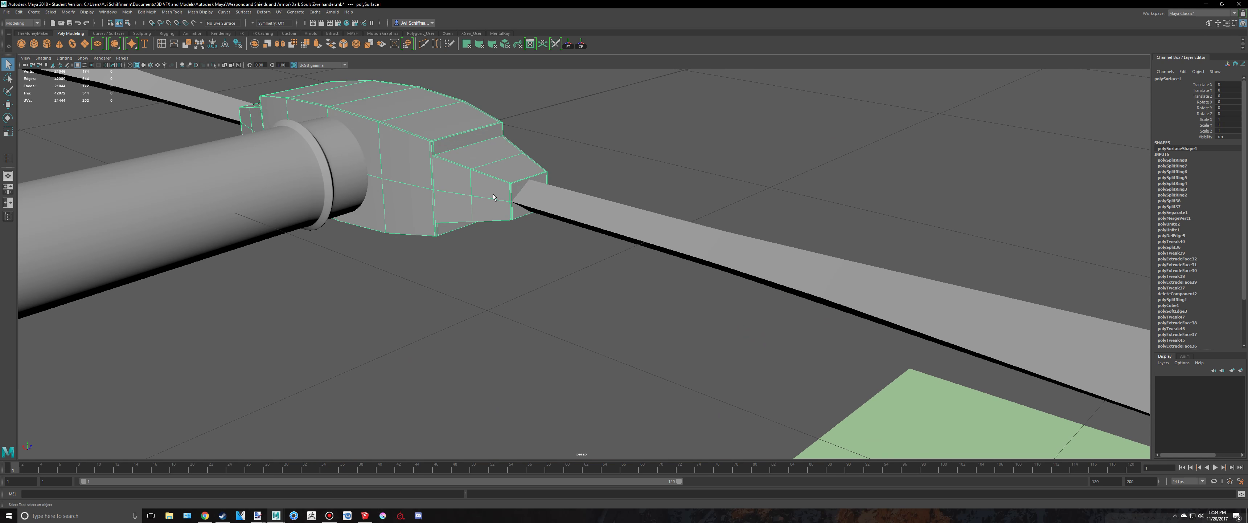
{"action": "scroll", "coordinate": [501, 178], "scroll_direction": "up", "scroll_amount": 4}
{"action": "left_click_drag", "start_coordinate": [501, 177], "coordinate": [504, 149], "text": "alt"}
{"action": "right_click", "coordinate": [504, 149]}
{"action": "right_click_drag", "start_coordinate": [504, 149], "coordinate": [504, 129]}
{"action": "double_click", "coordinate": [545, 151]}
{"action": "left_click_drag", "start_coordinate": [734, 212], "coordinate": [756, 242], "text": "alt"}
{"action": "key", "text": "w"}
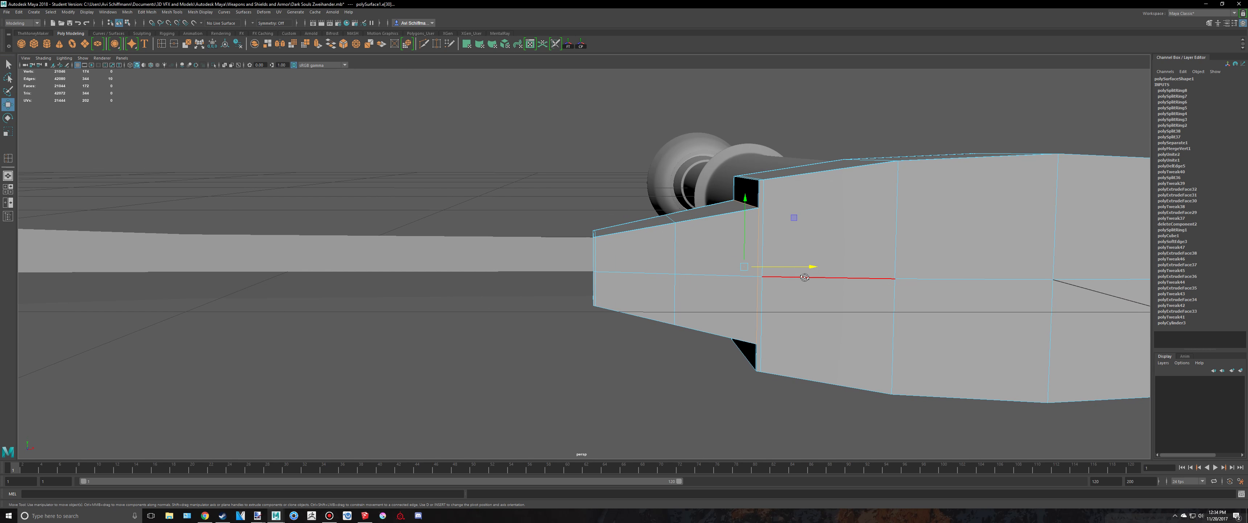
{"action": "key", "text": "r"}
{"action": "left_click_drag", "start_coordinate": [805, 277], "coordinate": [753, 227], "text": "alt"}
{"action": "key", "text": "w"}
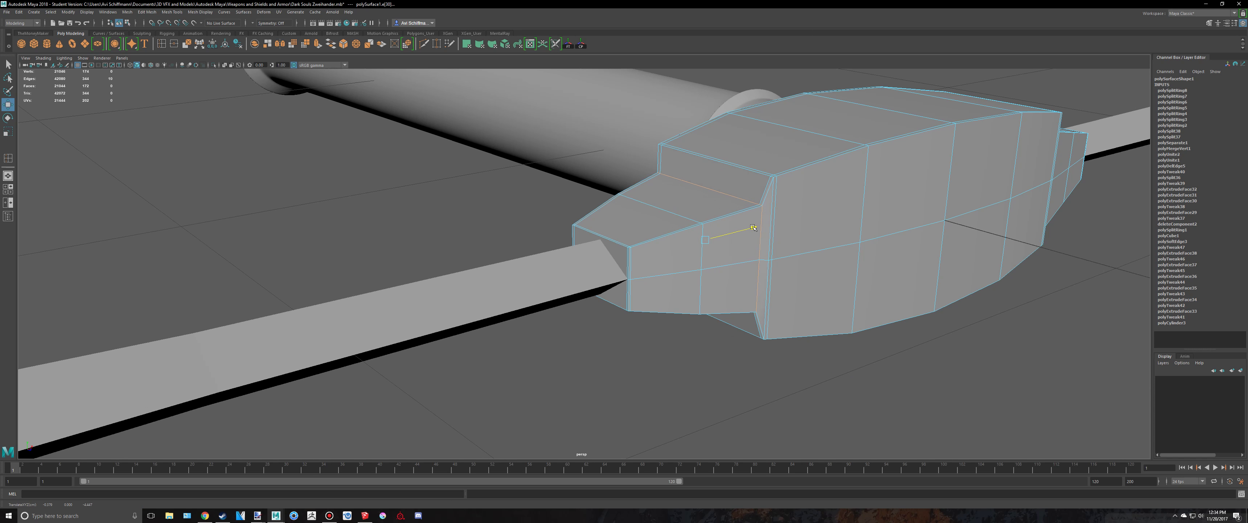
{"action": "middle_click_drag", "start_coordinate": [902, 232], "coordinate": [796, 295], "text": "alt"}
{"action": "left_click_drag", "start_coordinate": [979, 290], "coordinate": [814, 298], "text": "alt"}
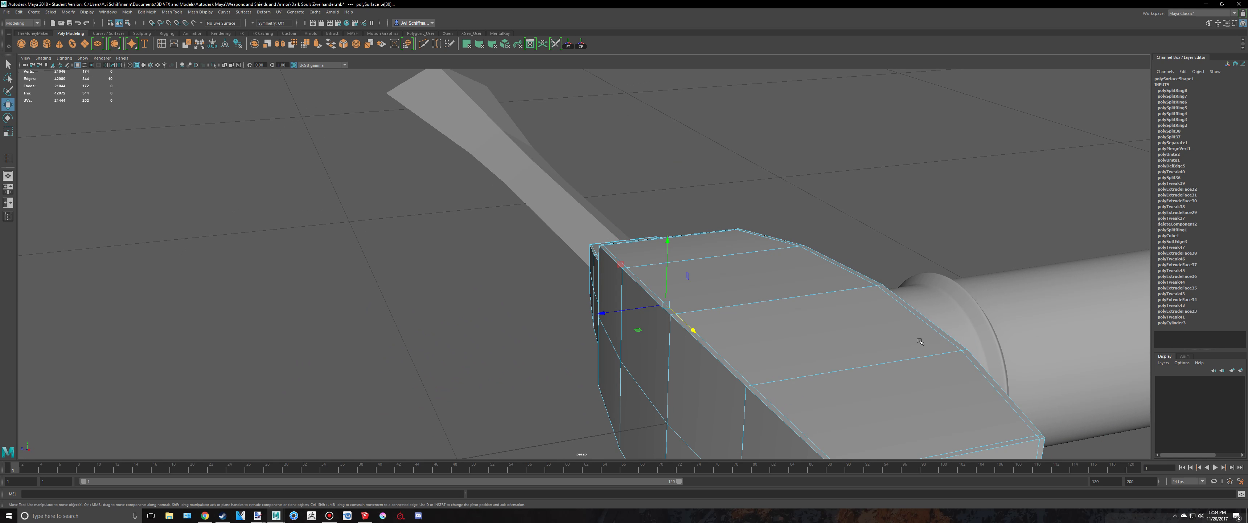
{"action": "middle_click_drag", "start_coordinate": [917, 302], "coordinate": [836, 101], "text": "alt"}
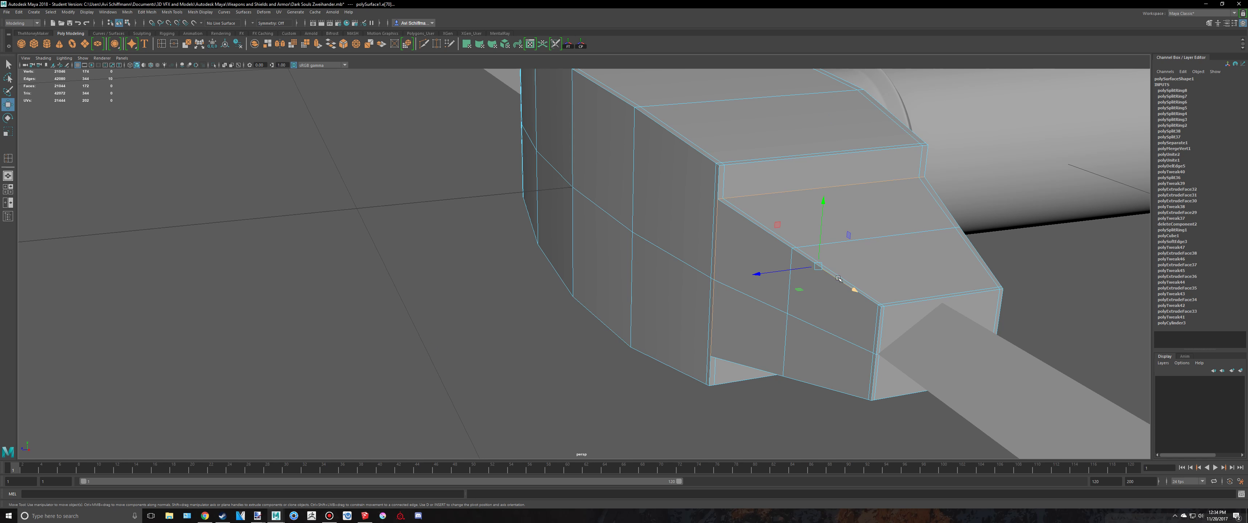
{"action": "left_click_drag", "start_coordinate": [816, 265], "coordinate": [911, 240]}
{"action": "key", "text": "w"}
Preview the guard block as a smoothed mesh and save the scene, accepting the student-version notice.
{"action": "scroll", "coordinate": [906, 250], "scroll_direction": "down", "scroll_amount": 3}
{"action": "left_click_drag", "start_coordinate": [591, 238], "coordinate": [664, 193], "text": "alt"}
{"action": "key", "text": "q"}
{"action": "key", "text": "3"}
{"action": "left_click", "coordinate": [509, 324]}
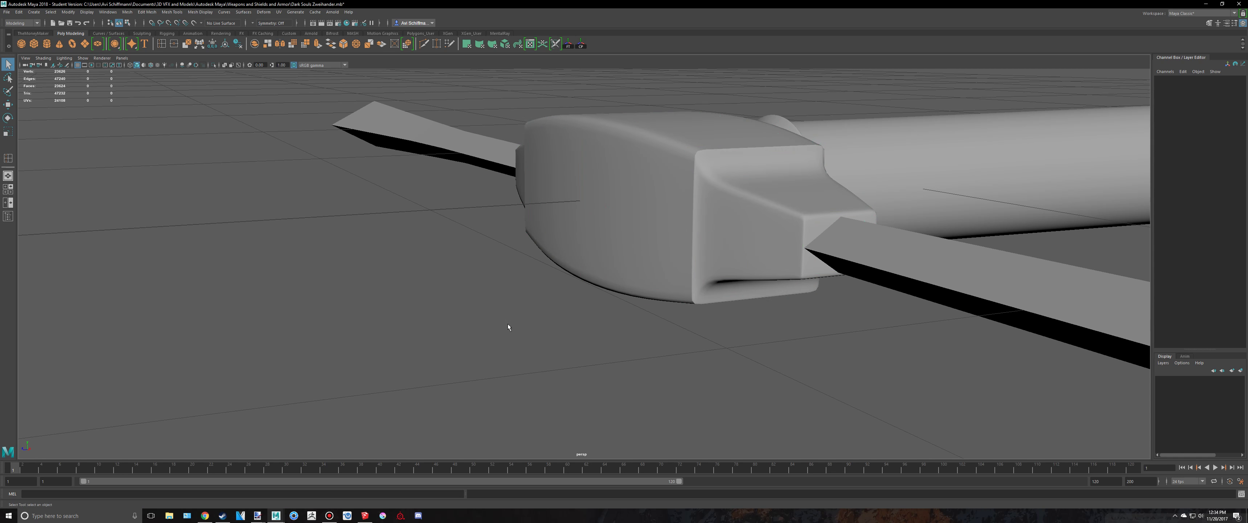
{"action": "left_click_drag", "start_coordinate": [508, 324], "coordinate": [738, 262], "text": "alt"}
{"action": "scroll", "coordinate": [658, 271], "scroll_direction": "up", "scroll_amount": 3}
{"action": "key", "text": "ctrl+s"}
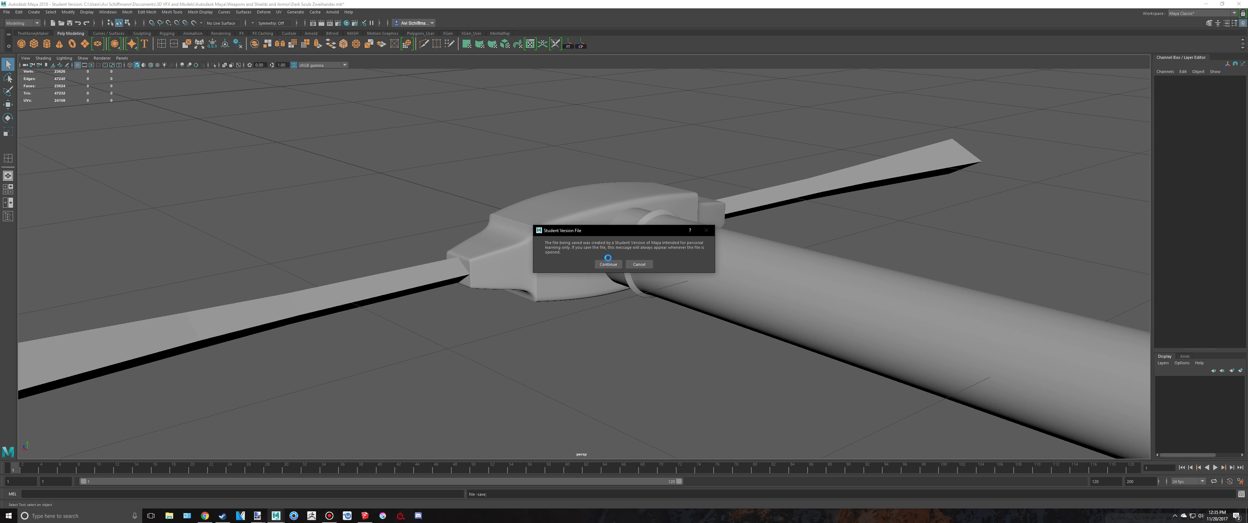
{"action": "left_click", "coordinate": [607, 264]}
Return the guard block to its unsmoothed display and show the handle cylinder as a smoothed preview.
{"action": "left_click_drag", "start_coordinate": [607, 264], "coordinate": [628, 274], "text": "alt"}
{"action": "left_click", "coordinate": [613, 246]}
{"action": "key", "text": "1"}
{"action": "scroll", "coordinate": [418, 145], "scroll_direction": "up", "scroll_amount": 4}
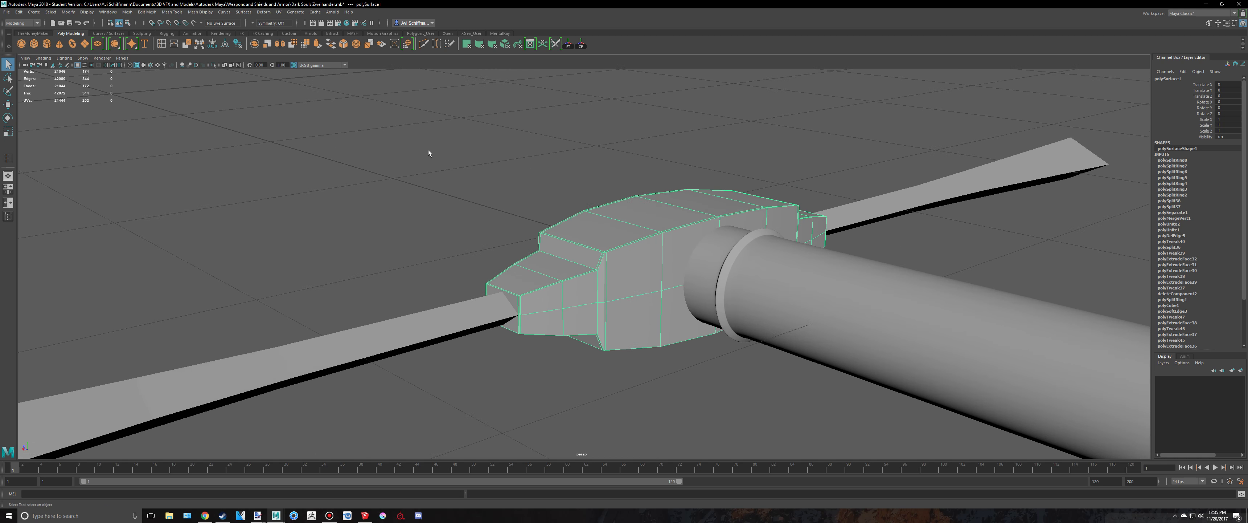
{"action": "left_click", "coordinate": [794, 259]}
{"action": "key", "text": "3"}
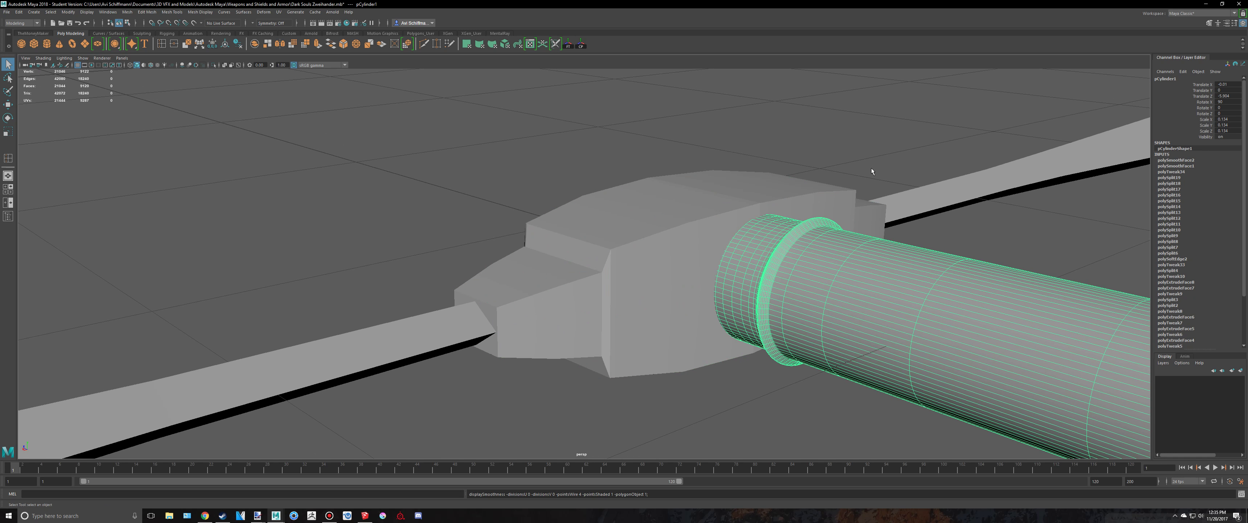
{"action": "key", "text": "3"}
{"action": "left_click", "coordinate": [751, 405]}
{"action": "left_click", "coordinate": [770, 332]}
{"action": "left_click", "coordinate": [707, 409]}
Apply the Smooth mesh operation twice to the guard block with one division each, and deselect it.
{"action": "left_click", "coordinate": [646, 295]}
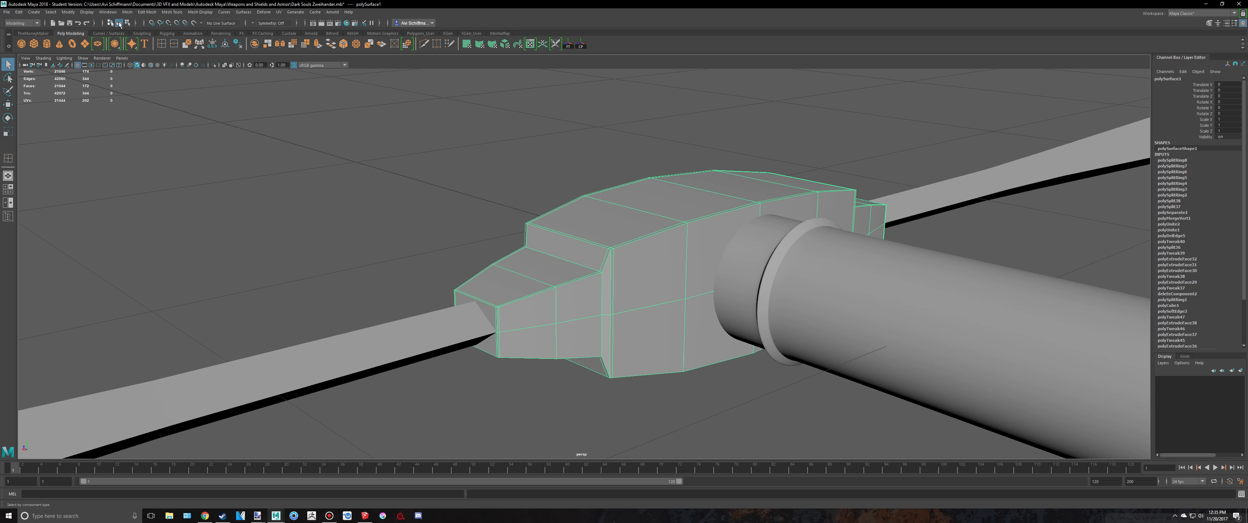
{"action": "left_click", "coordinate": [134, 13]}
{"action": "left_click", "coordinate": [148, 78]}
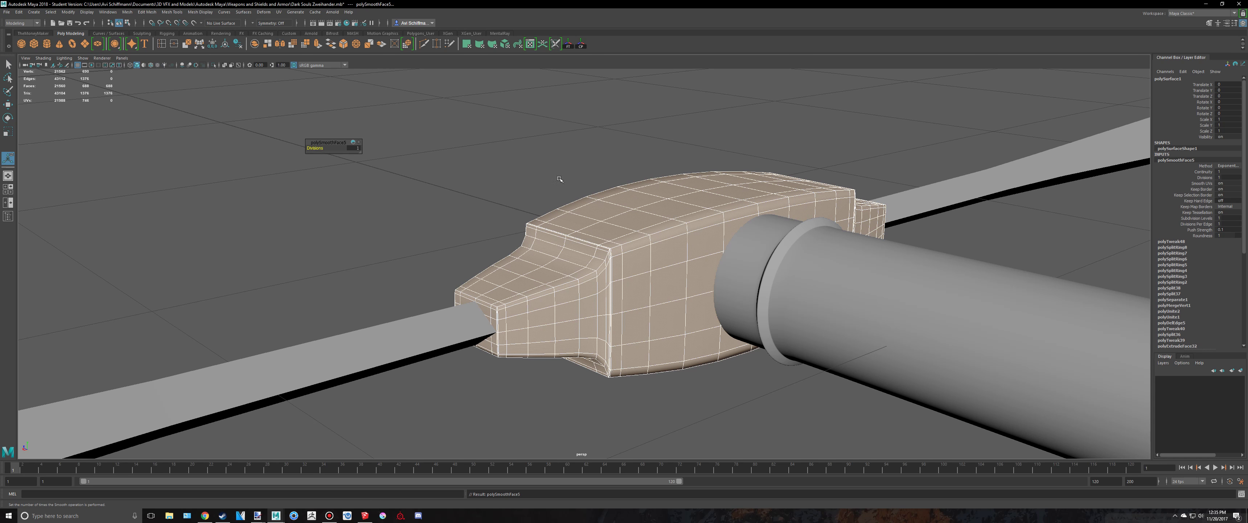
{"action": "key", "text": "g"}
{"action": "right_click_drag", "start_coordinate": [720, 220], "coordinate": [749, 209]}
{"action": "left_click", "coordinate": [443, 225]}
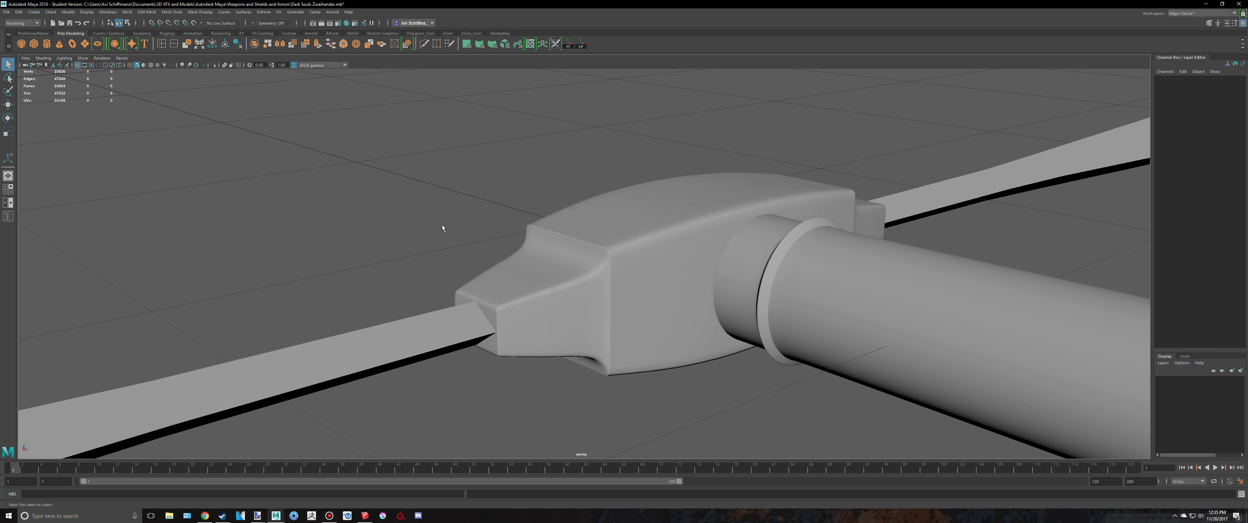
Select the handle and crossguard parts together to compare their wireframe densities.
{"action": "scroll", "coordinate": [446, 229], "scroll_direction": "down", "scroll_amount": 6}
{"action": "left_click_drag", "start_coordinate": [469, 238], "coordinate": [692, 331], "text": "alt"}
{"action": "left_click_drag", "start_coordinate": [794, 373], "coordinate": [601, 179]}
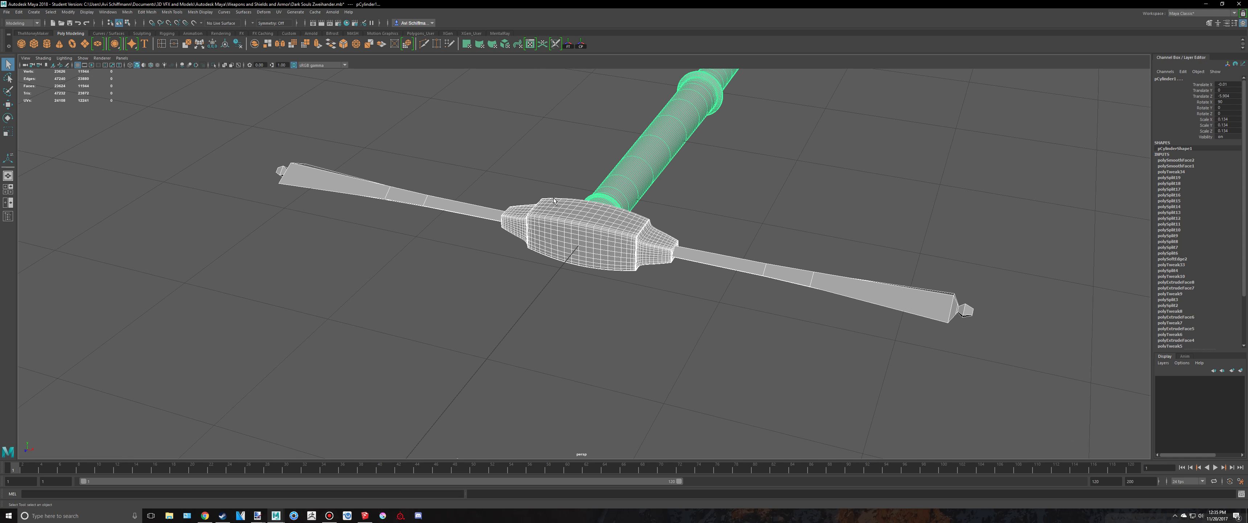
{"action": "scroll", "coordinate": [849, 375], "scroll_direction": "down", "scroll_amount": 7}
{"action": "scroll", "coordinate": [849, 375], "scroll_direction": "down", "scroll_amount": 1}
{"action": "left_click_drag", "start_coordinate": [893, 397], "coordinate": [397, 108]}
{"action": "left_click", "coordinate": [777, 233]}
{"action": "scroll", "coordinate": [747, 245], "scroll_direction": "up", "scroll_amount": 8}
Insert a supporting edge loop near the wide outer end of one crossguard arm with Multi-Cut, undoing the stray cut.
{"action": "left_click_drag", "start_coordinate": [744, 223], "coordinate": [867, 265], "text": "alt"}
{"action": "scroll", "coordinate": [567, 306], "scroll_direction": "up", "scroll_amount": 4}
{"action": "left_click", "coordinate": [481, 298]}
{"action": "middle_click_drag", "start_coordinate": [480, 298], "coordinate": [642, 172], "text": "alt"}
{"action": "scroll", "coordinate": [642, 172], "scroll_direction": "up", "scroll_amount": 9}
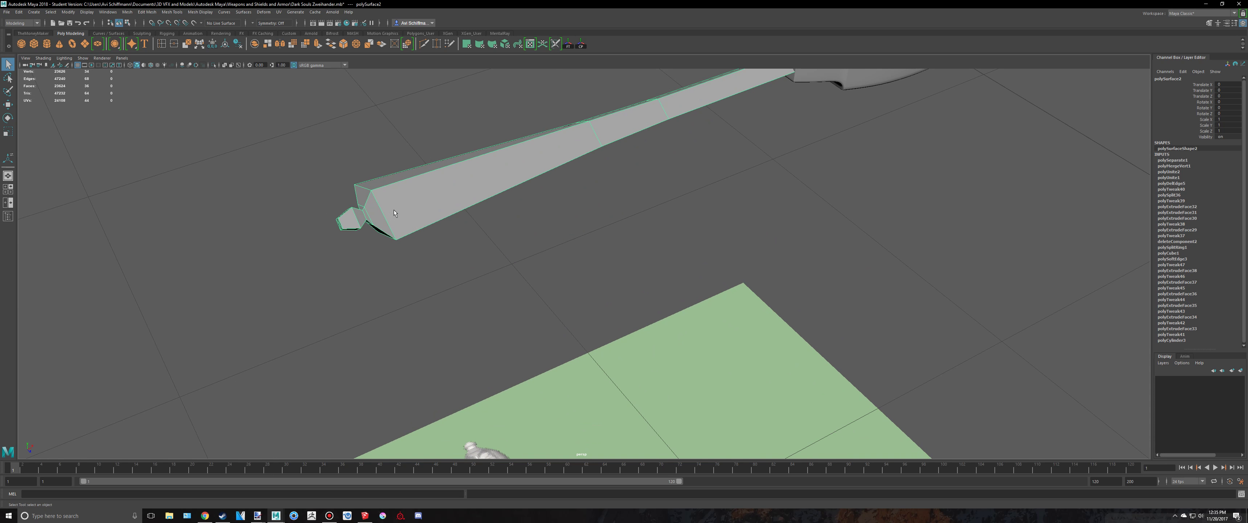
{"action": "middle_click_drag", "start_coordinate": [386, 119], "coordinate": [470, 155], "text": "alt"}
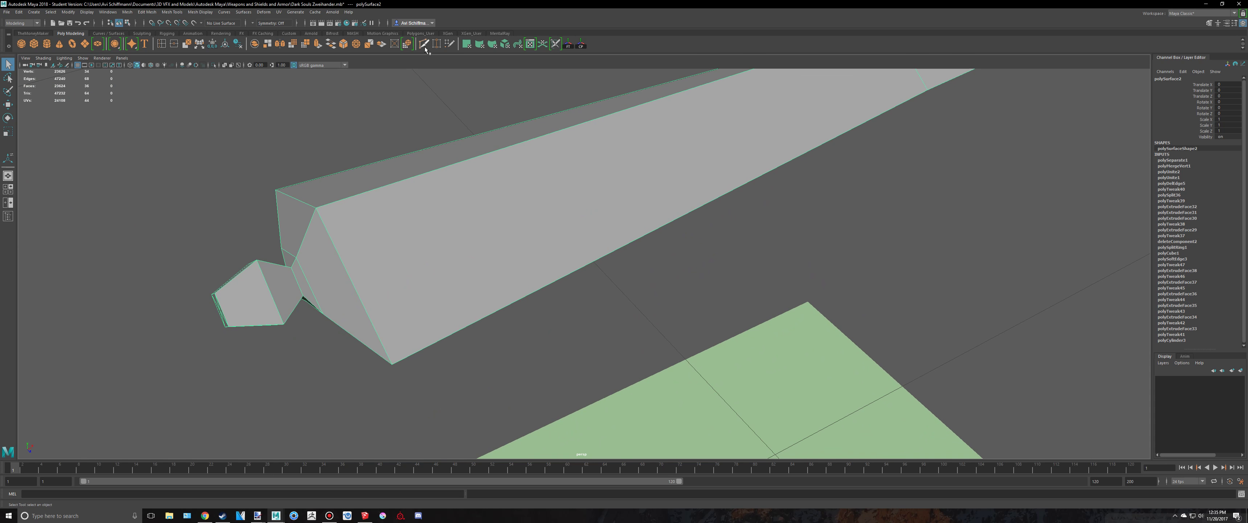
{"action": "key", "text": "ctrl+shift+x"}
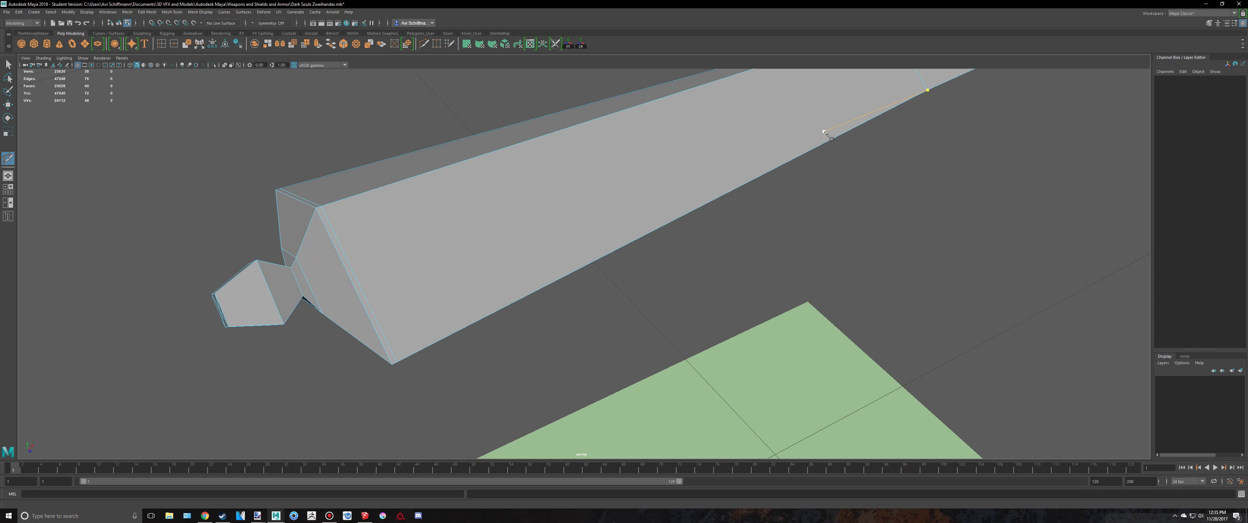
{"action": "key", "text": "ctrl+z"}
Insert a supporting edge loop at the arm's inner end inside the guard block, using wireframe display.
{"action": "middle_click_drag", "start_coordinate": [967, 117], "coordinate": [640, 315], "text": "alt"}
{"action": "scroll", "coordinate": [640, 315], "scroll_direction": "down", "scroll_amount": 3}
{"action": "key", "text": "4"}
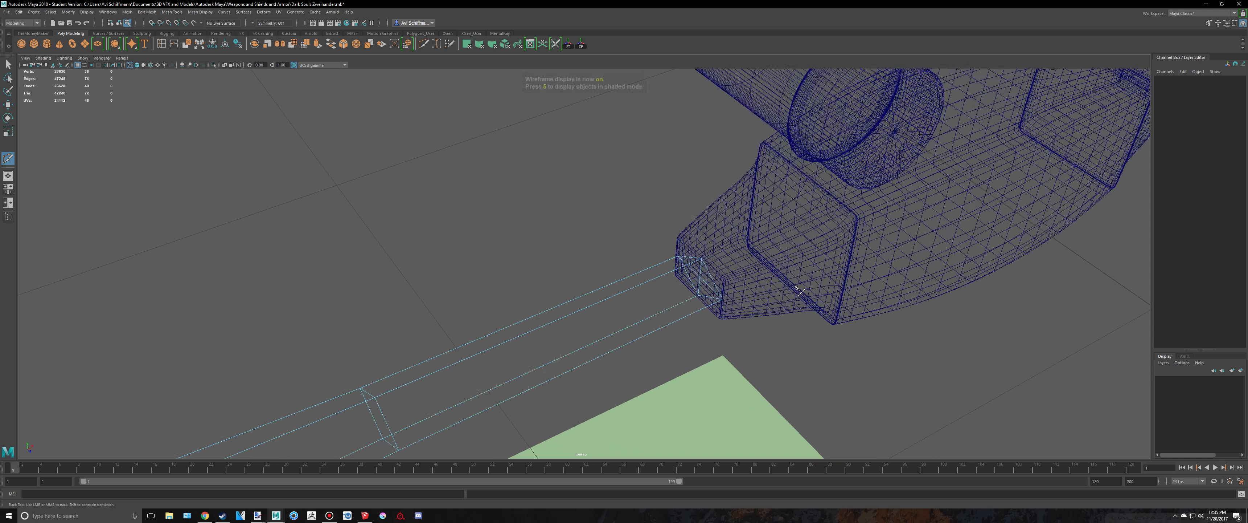
{"action": "scroll", "coordinate": [799, 290], "scroll_direction": "up", "scroll_amount": 2}
{"action": "scroll", "coordinate": [778, 315], "scroll_direction": "down", "scroll_amount": 3}
{"action": "key", "text": "q"}
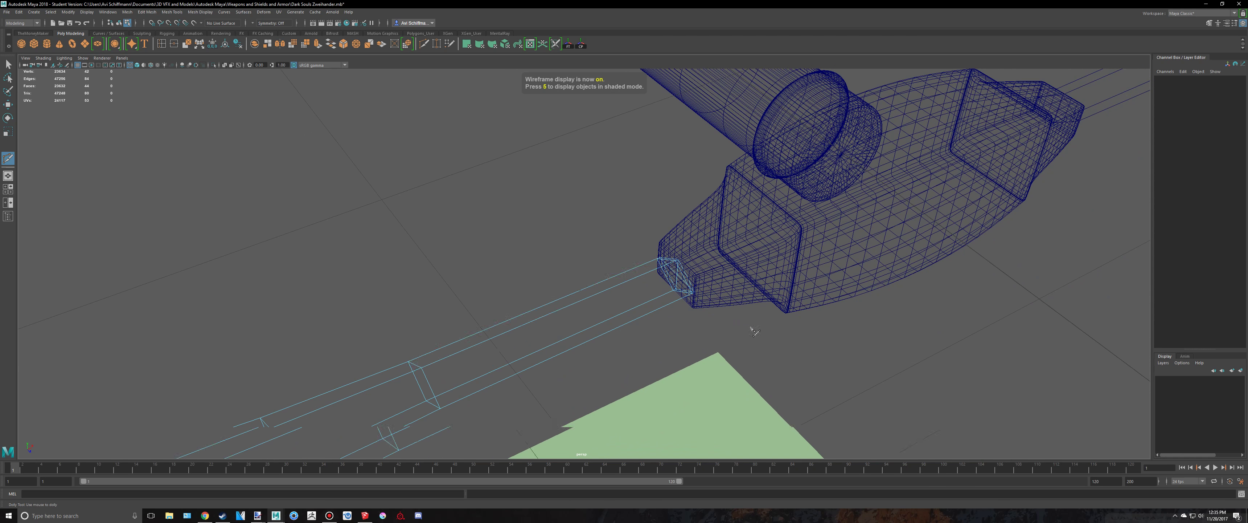
Preview the crossguard arm as a shaded, smoothed mesh and return it to its unsmoothed display.
{"action": "right_click_drag", "start_coordinate": [529, 302], "coordinate": [559, 271]}
{"action": "key", "text": "5"}
{"action": "key", "text": "3"}
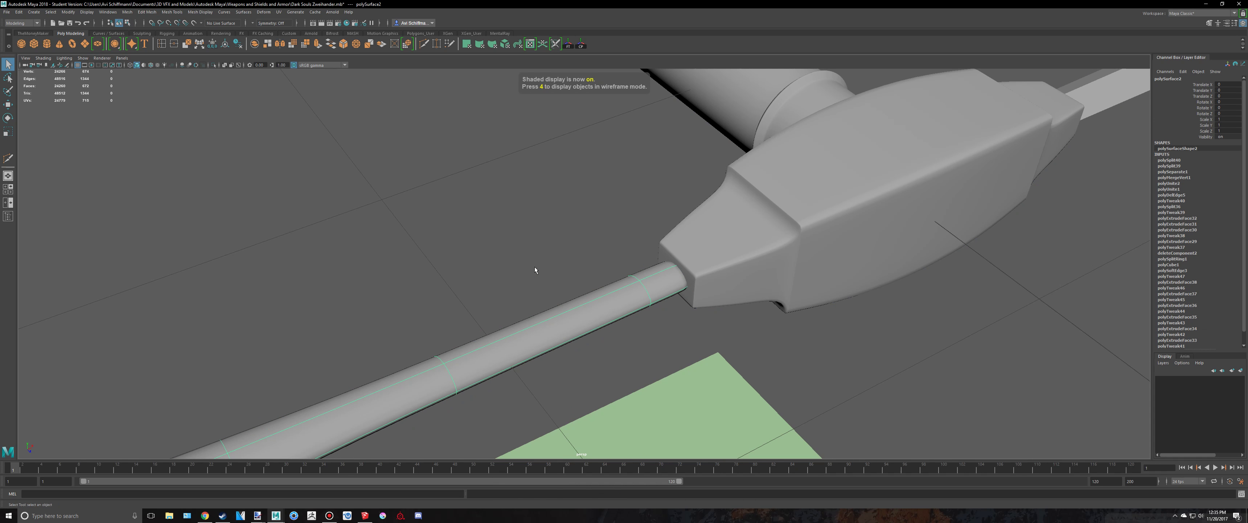
{"action": "left_click", "coordinate": [534, 262]}
{"action": "middle_click_drag", "start_coordinate": [572, 263], "coordinate": [687, 135], "text": "alt"}
{"action": "left_click", "coordinate": [554, 195]}
{"action": "key", "text": "1"}
{"action": "middle_click_drag", "start_coordinate": [446, 234], "coordinate": [479, 241], "text": "alt"}
{"action": "scroll", "coordinate": [479, 241], "scroll_direction": "down", "scroll_amount": 3}
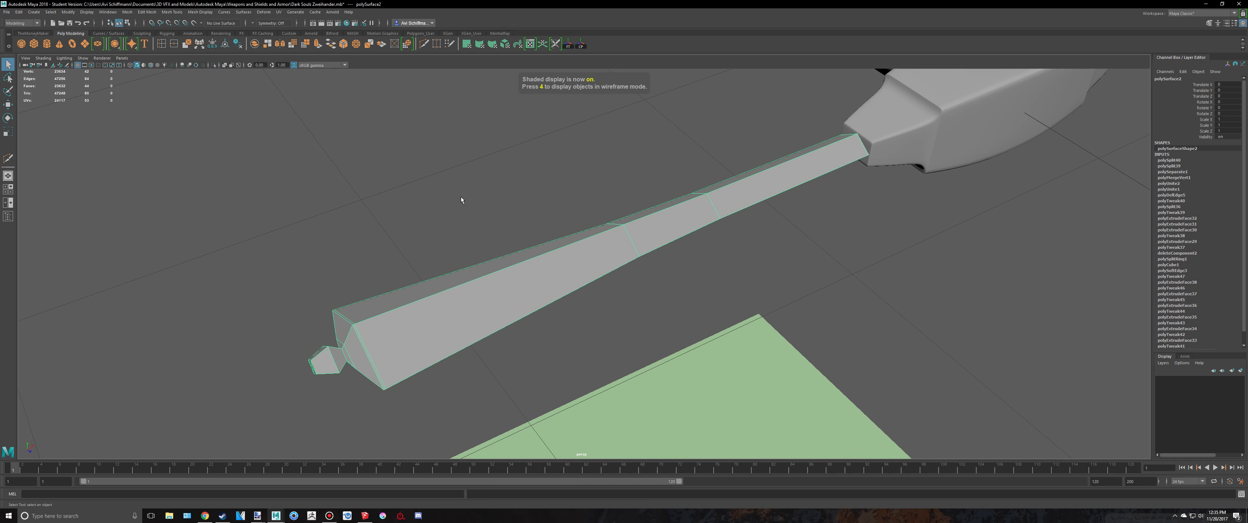
Insert lengthwise supporting edge loops close to the crossguard arm's long edges with Multi-Cut.
{"action": "scroll", "coordinate": [463, 204], "scroll_direction": "up", "scroll_amount": 6}
{"action": "left_click", "coordinate": [425, 45]}
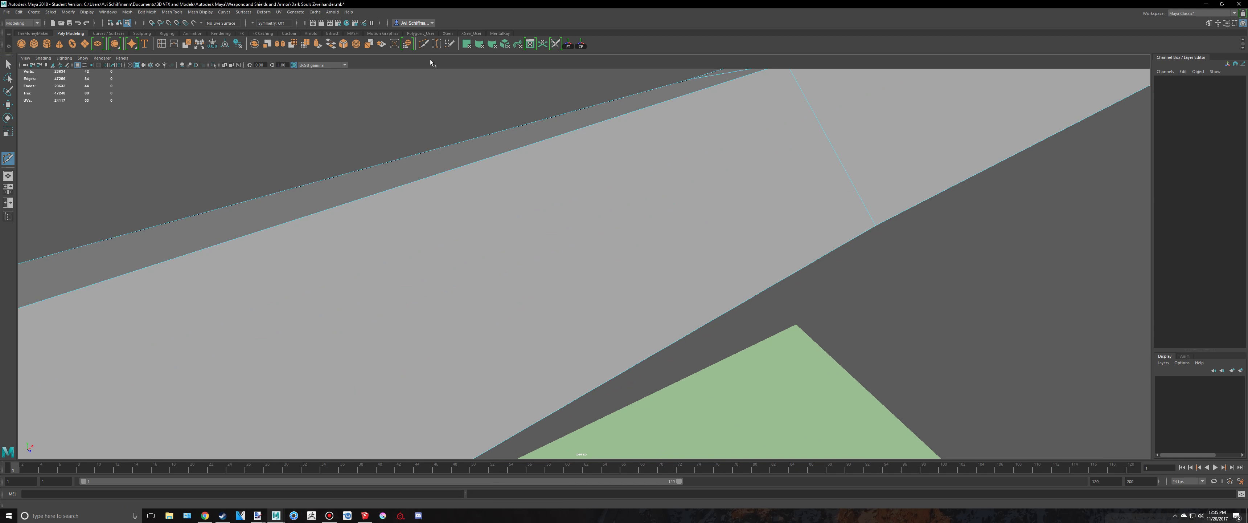
{"action": "left_click", "coordinate": [426, 45]}
{"action": "middle_click_drag", "start_coordinate": [667, 146], "coordinate": [587, 192], "text": "alt"}
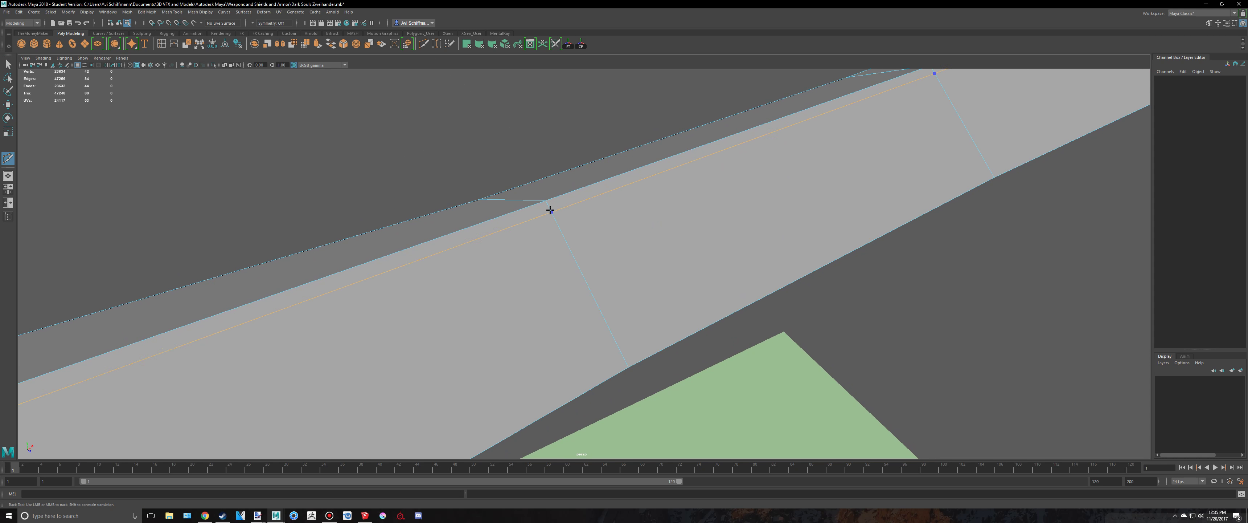
{"action": "left_click_drag", "start_coordinate": [560, 210], "coordinate": [770, 263], "text": "alt"}
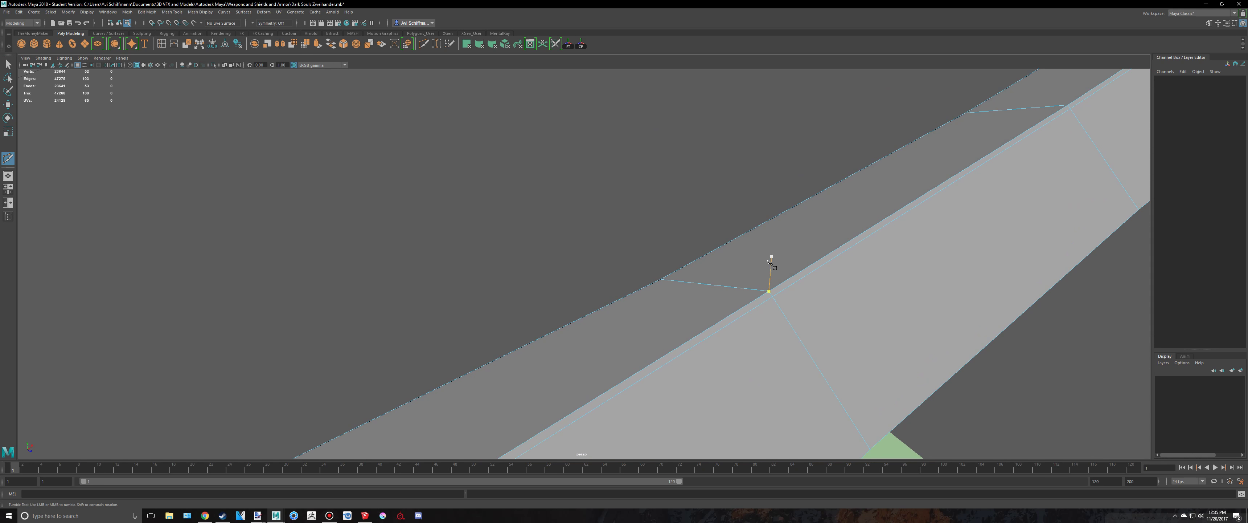
{"action": "scroll", "coordinate": [763, 289], "scroll_direction": "up", "scroll_amount": 10}
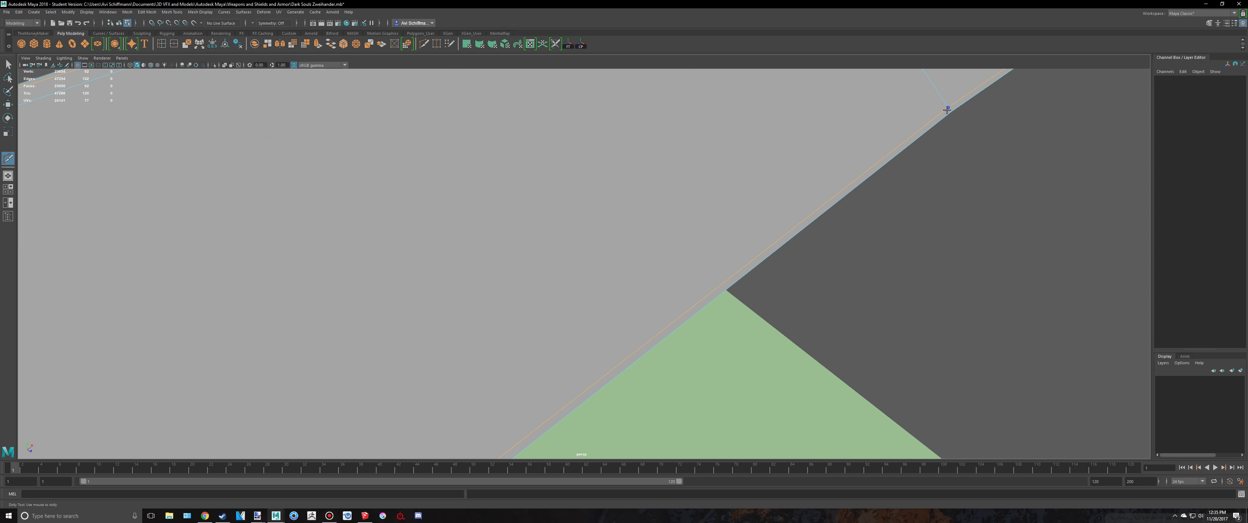
{"action": "left_click_drag", "start_coordinate": [909, 148], "coordinate": [897, 270], "text": "alt"}
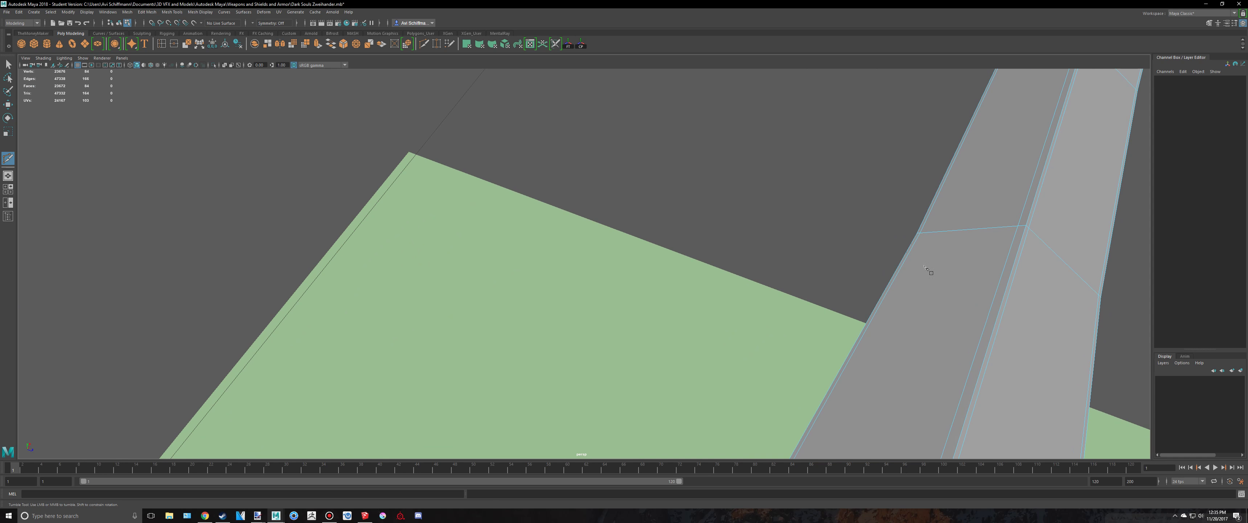
Undo the last lengthwise edge loops inserted along the crossguard arm.
{"action": "scroll", "coordinate": [964, 249], "scroll_direction": "down", "scroll_amount": 5}
{"action": "key", "text": "ctrl+z"}
{"action": "key", "text": "ctrl+z"}
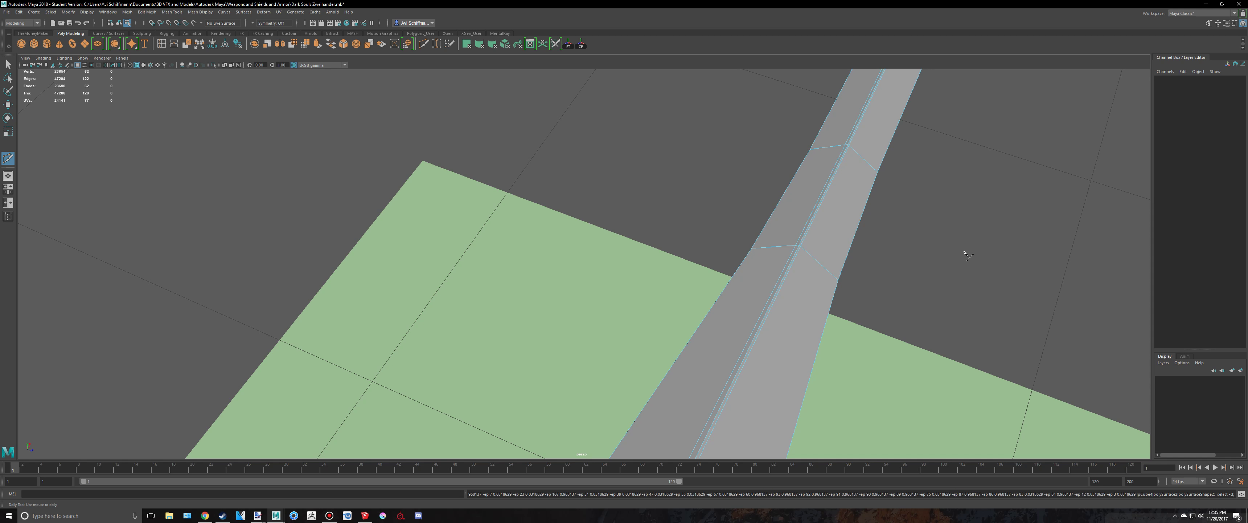
Insert lengthwise supporting edge loops again along the arm's long edges and undo the unwanted last cut.
{"action": "left_click_drag", "start_coordinate": [956, 254], "coordinate": [920, 297], "text": "alt"}
{"action": "scroll", "coordinate": [920, 298], "scroll_direction": "up", "scroll_amount": 3}
{"action": "middle_click_drag", "start_coordinate": [756, 145], "coordinate": [745, 296], "text": "alt"}
{"action": "scroll", "coordinate": [776, 233], "scroll_direction": "up", "scroll_amount": 5}
{"action": "scroll", "coordinate": [781, 238], "scroll_direction": "up", "scroll_amount": 5}
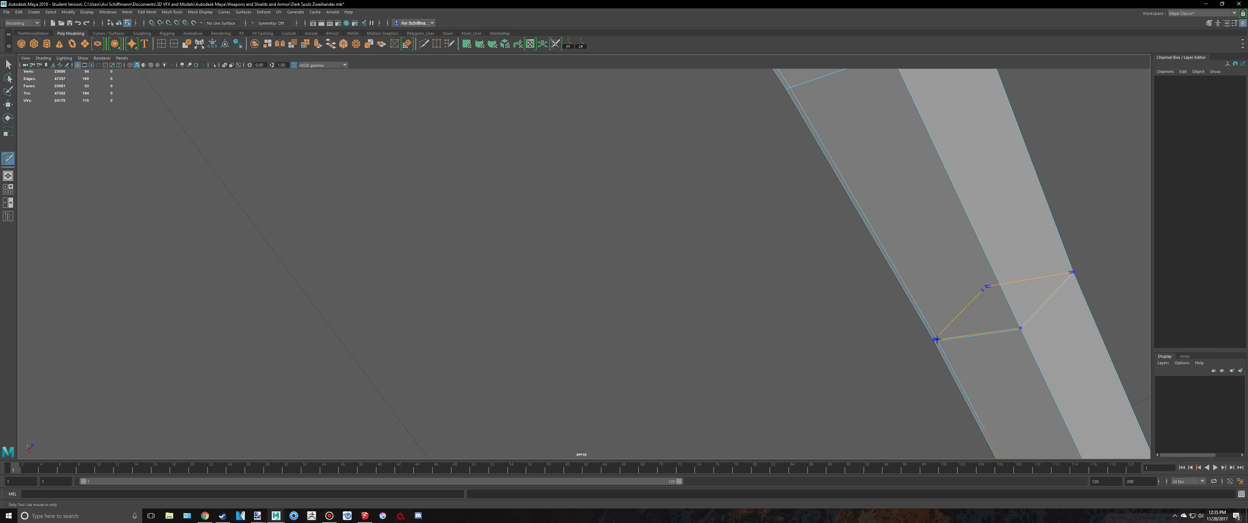
{"action": "left_click_drag", "start_coordinate": [1174, 262], "coordinate": [916, 302], "text": "alt"}
{"action": "key", "text": "ctrl+z"}
Examine the crossguard arm's outer end and pointed tip from several angles to check the supporting loops.
{"action": "middle_click_drag", "start_coordinate": [843, 340], "coordinate": [816, 245], "text": "alt"}
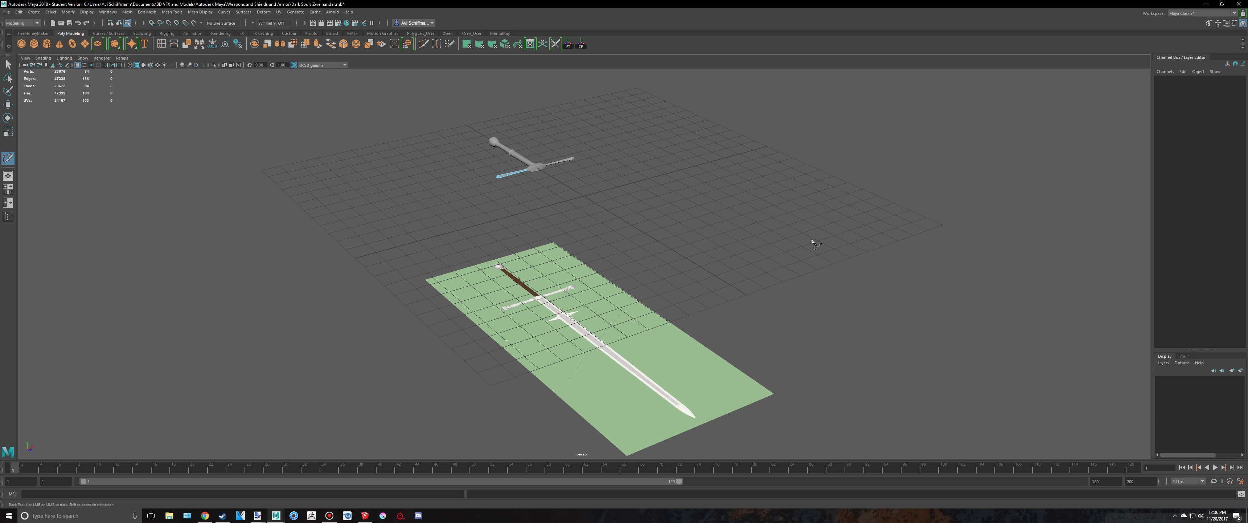
{"action": "left_click_drag", "start_coordinate": [706, 208], "coordinate": [768, 227], "text": "alt"}
{"action": "scroll", "coordinate": [433, 181], "scroll_direction": "up", "scroll_amount": 8}
{"action": "middle_click_drag", "start_coordinate": [434, 175], "coordinate": [668, 241], "text": "alt"}
{"action": "left_click_drag", "start_coordinate": [670, 243], "coordinate": [746, 267], "text": "alt"}
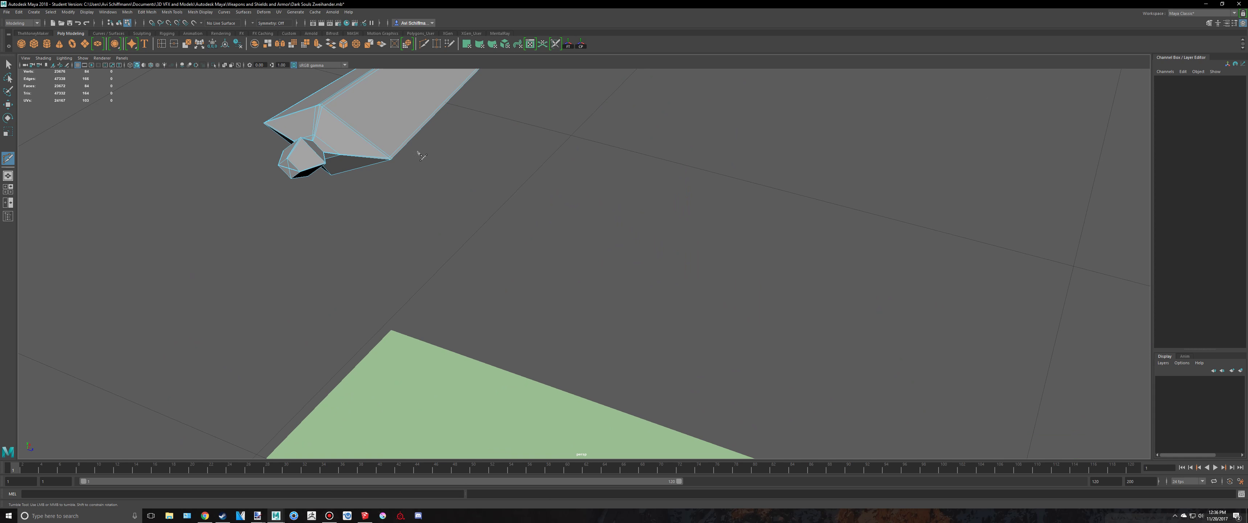
{"action": "left_click_drag", "start_coordinate": [395, 153], "coordinate": [419, 121], "text": "alt"}
{"action": "middle_click_drag", "start_coordinate": [418, 122], "coordinate": [580, 421], "text": "alt"}
{"action": "left_click_drag", "start_coordinate": [581, 422], "coordinate": [670, 267], "text": "alt"}
{"action": "middle_click_drag", "start_coordinate": [671, 267], "coordinate": [658, 277], "text": "alt"}
{"action": "scroll", "coordinate": [705, 186], "scroll_direction": "up", "scroll_amount": 7}
{"action": "middle_click_drag", "start_coordinate": [727, 180], "coordinate": [717, 273], "text": "alt"}
{"action": "scroll", "coordinate": [717, 273], "scroll_direction": "up", "scroll_amount": 2}
{"action": "scroll", "coordinate": [718, 273], "scroll_direction": "up", "scroll_amount": 3}
{"action": "left_click_drag", "start_coordinate": [774, 187], "coordinate": [781, 207], "text": "alt"}
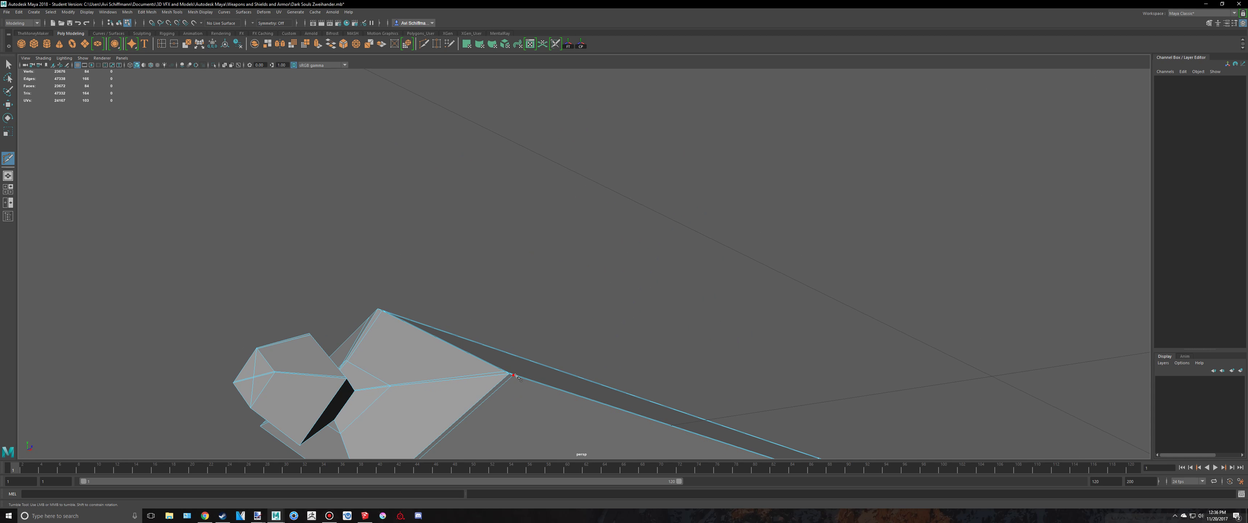
{"action": "left_click_drag", "start_coordinate": [515, 376], "coordinate": [381, 413], "text": "alt"}
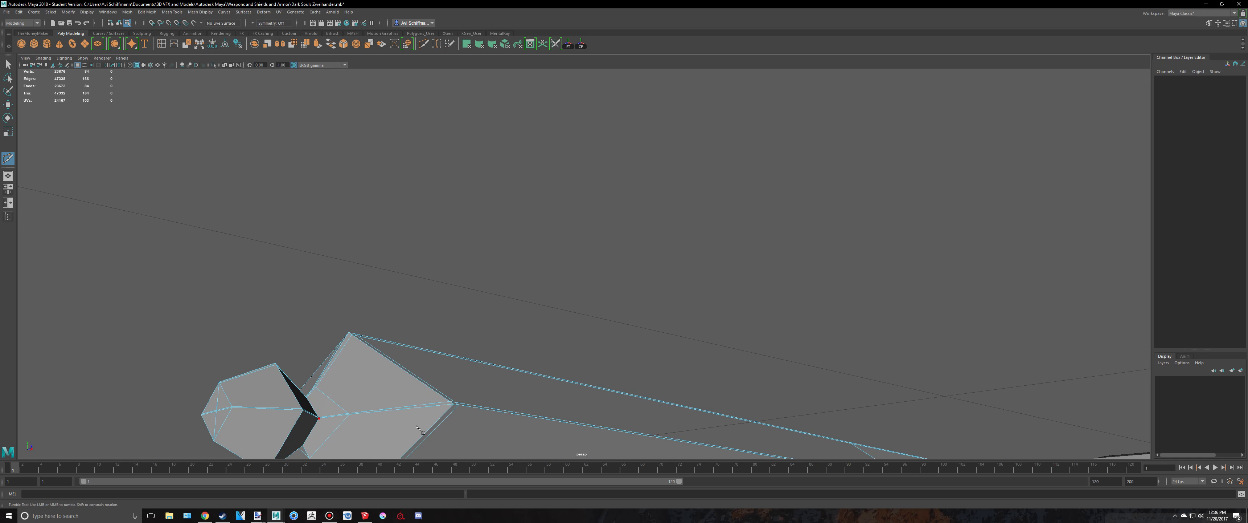
Preview the crossguard arm's tip smoothed and return it to the unsmoothed display.
{"action": "middle_click_drag", "start_coordinate": [401, 426], "coordinate": [545, 340], "text": "alt"}
{"action": "right_click_drag", "start_coordinate": [545, 340], "coordinate": [599, 343], "text": "alt"}
{"action": "middle_click_drag", "start_coordinate": [601, 365], "coordinate": [619, 293], "text": "alt"}
{"action": "right_click_drag", "start_coordinate": [588, 208], "coordinate": [621, 196]}
{"action": "key", "text": "3"}
{"action": "key", "text": "q"}
{"action": "left_click", "coordinate": [366, 383]}
{"action": "left_click", "coordinate": [477, 272]}
{"action": "key", "text": "1"}
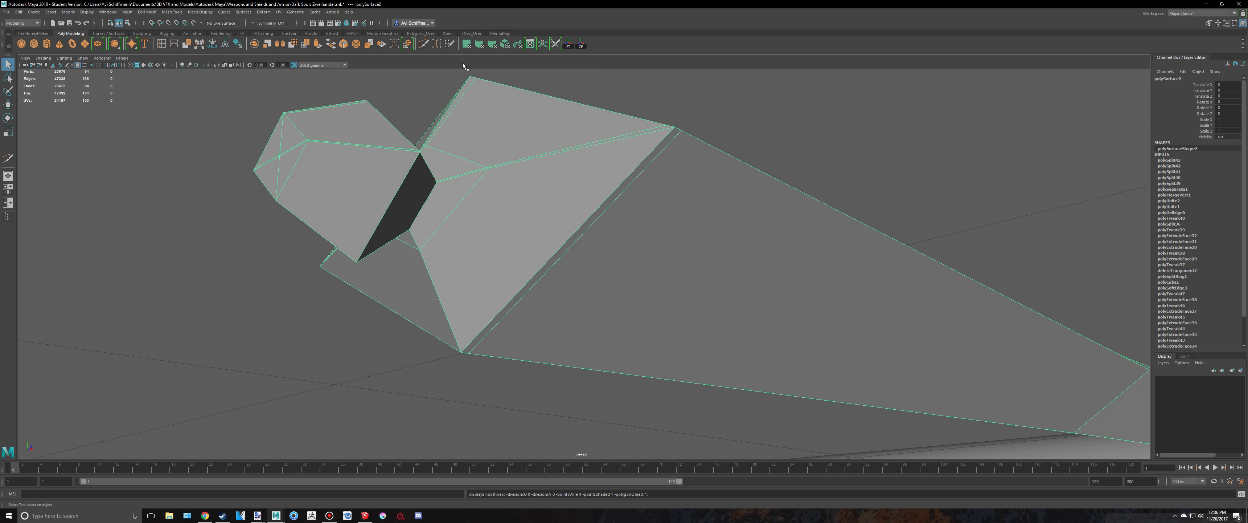
Insert a supporting edge loop beside the arm's side ridge with Multi-Cut and preview the tip smoothed.
{"action": "left_click", "coordinate": [424, 44]}
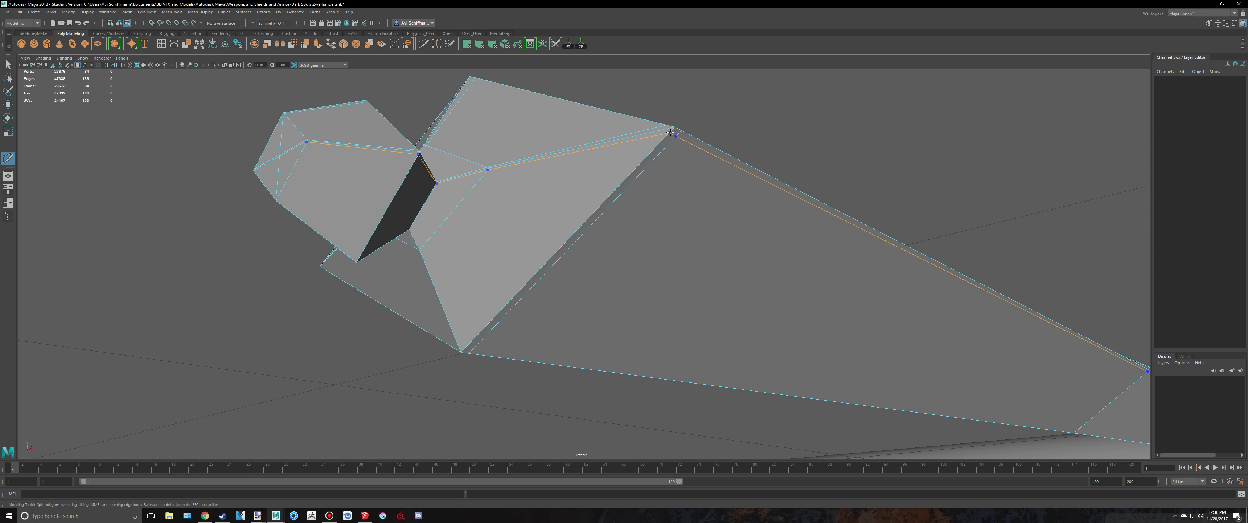
{"action": "left_click_drag", "start_coordinate": [668, 166], "coordinate": [841, 217], "text": "alt"}
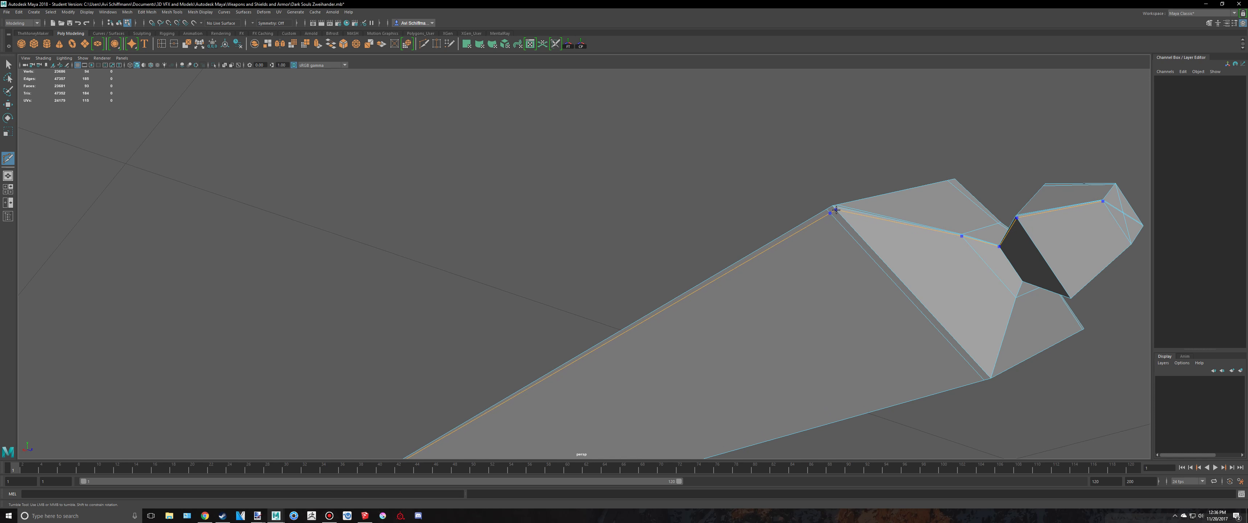
{"action": "key", "text": "q"}
{"action": "right_click_drag", "start_coordinate": [839, 220], "coordinate": [833, 204]}
{"action": "key", "text": "3"}
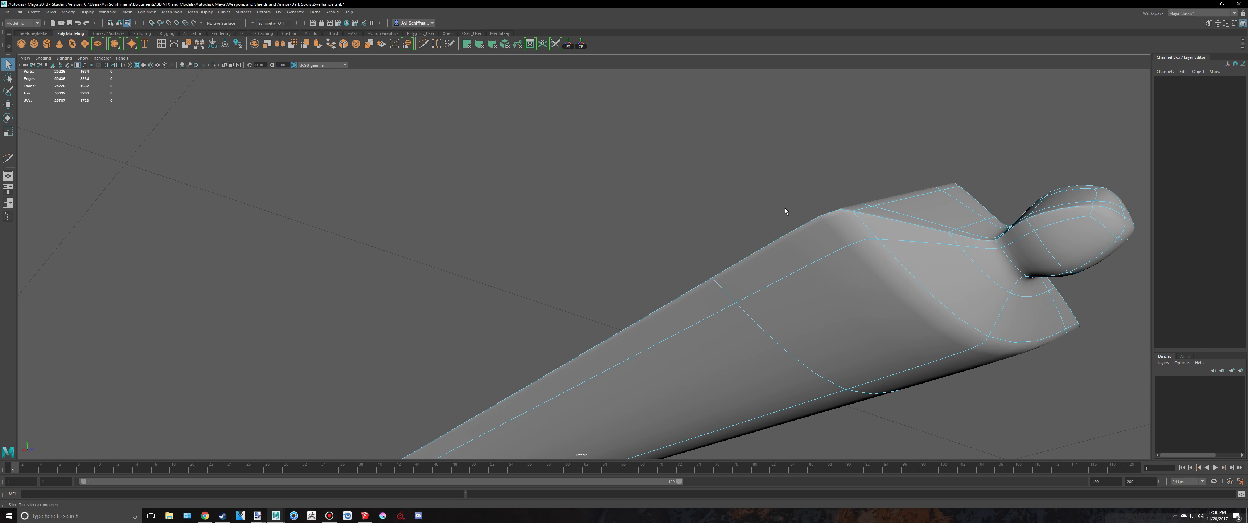
{"action": "scroll", "coordinate": [786, 211], "scroll_direction": "down", "scroll_amount": 4}
{"action": "right_click_drag", "start_coordinate": [758, 262], "coordinate": [778, 243]}
{"action": "left_click", "coordinate": [924, 222]}
{"action": "left_click_drag", "start_coordinate": [923, 221], "coordinate": [631, 283], "text": "alt"}
Try to move and scale the lengthwise edge loop beside the arm's central ridge, and undo the changes.
{"action": "left_click", "coordinate": [589, 335]}
{"action": "right_click_drag", "start_coordinate": [703, 277], "coordinate": [698, 253]}
{"action": "double_click", "coordinate": [697, 251]}
{"action": "left_click_drag", "start_coordinate": [845, 252], "coordinate": [865, 250], "text": "alt"}
{"action": "key", "text": "w"}
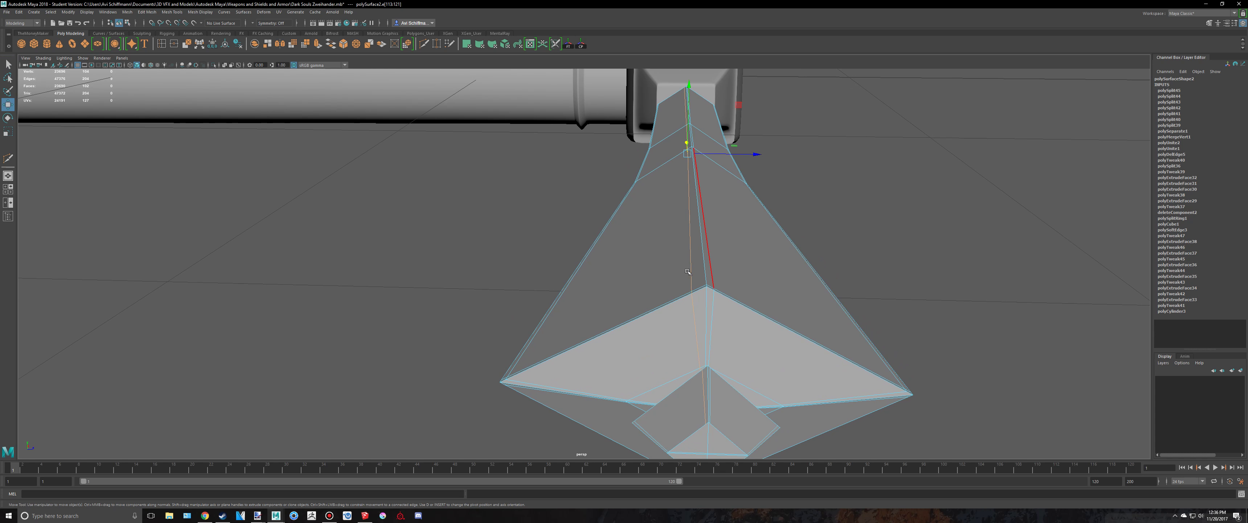
{"action": "left_click_drag", "start_coordinate": [745, 158], "coordinate": [721, 155]}
{"action": "key", "text": "ctrl+z"}
{"action": "key", "text": "r"}
{"action": "left_click_drag", "start_coordinate": [721, 195], "coordinate": [727, 156], "text": "alt"}
{"action": "key", "text": "ctrl+z"}
{"action": "key", "text": "ctrl+z"}
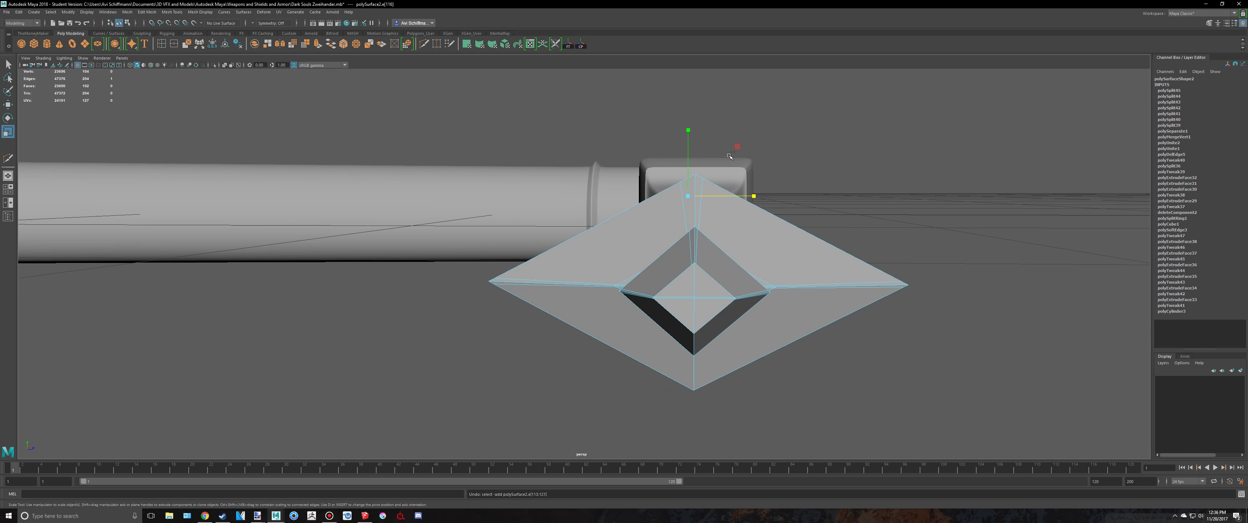
Undo the lengthwise supporting edge loops inserted along the crossguard arm.
{"action": "key", "text": "ctrl+z"}
{"action": "key", "text": "ctrl+z"}
{"action": "key", "text": "ctrl+z"}
{"action": "key", "text": "ctrl+z"}
{"action": "key", "text": "ctrl+z"}
{"action": "key", "text": "ctrl+z"}
{"action": "key", "text": "ctrl+z"}
{"action": "key", "text": "ctrl+z"}
{"action": "key", "text": "ctrl+z"}
{"action": "key", "text": "ctrl+z"}
{"action": "key", "text": "ctrl+z"}
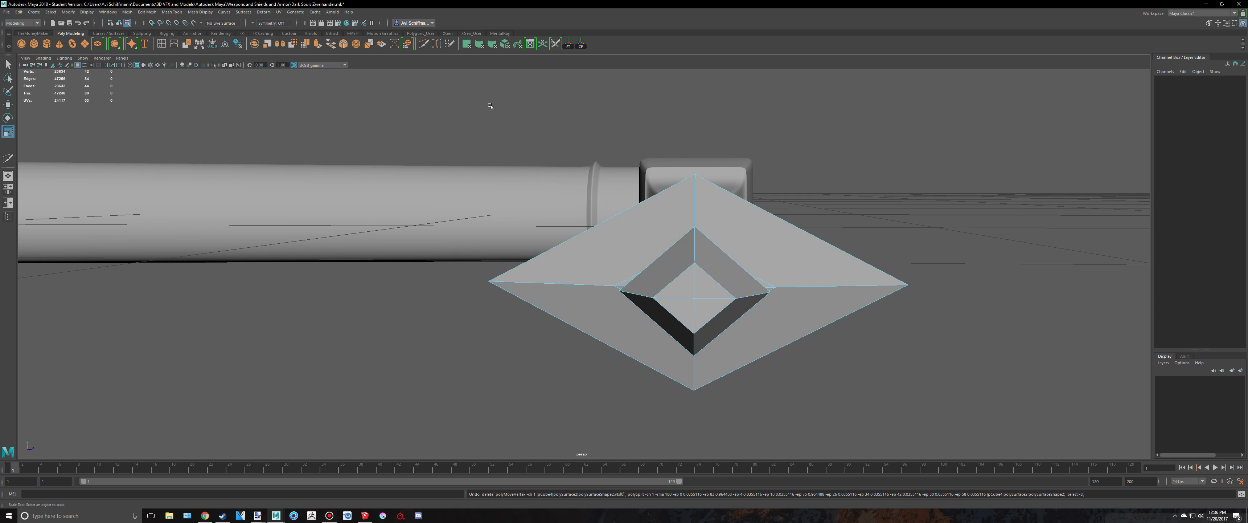
Insert supporting edge loops on both sides of the arm's central ridge with Multi-Cut.
{"action": "left_click", "coordinate": [426, 45]}
{"action": "left_click_drag", "start_coordinate": [688, 184], "coordinate": [741, 262], "text": "alt"}
{"action": "left_click", "coordinate": [755, 274]}
{"action": "right_click_drag", "start_coordinate": [729, 268], "coordinate": [793, 296], "text": "alt"}
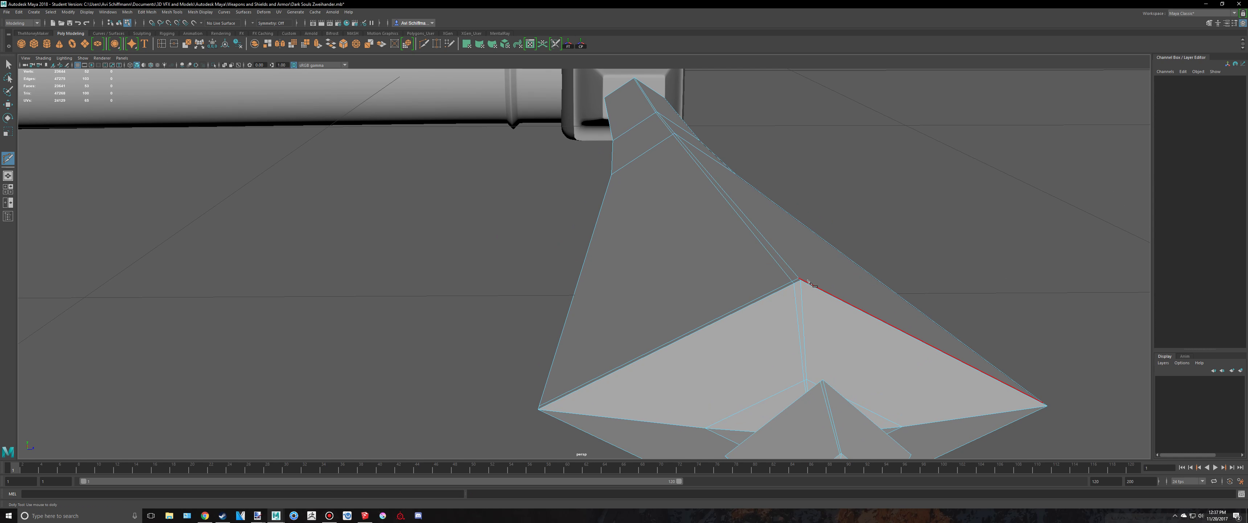
{"action": "left_click_drag", "start_coordinate": [808, 282], "coordinate": [770, 275], "text": "alt"}
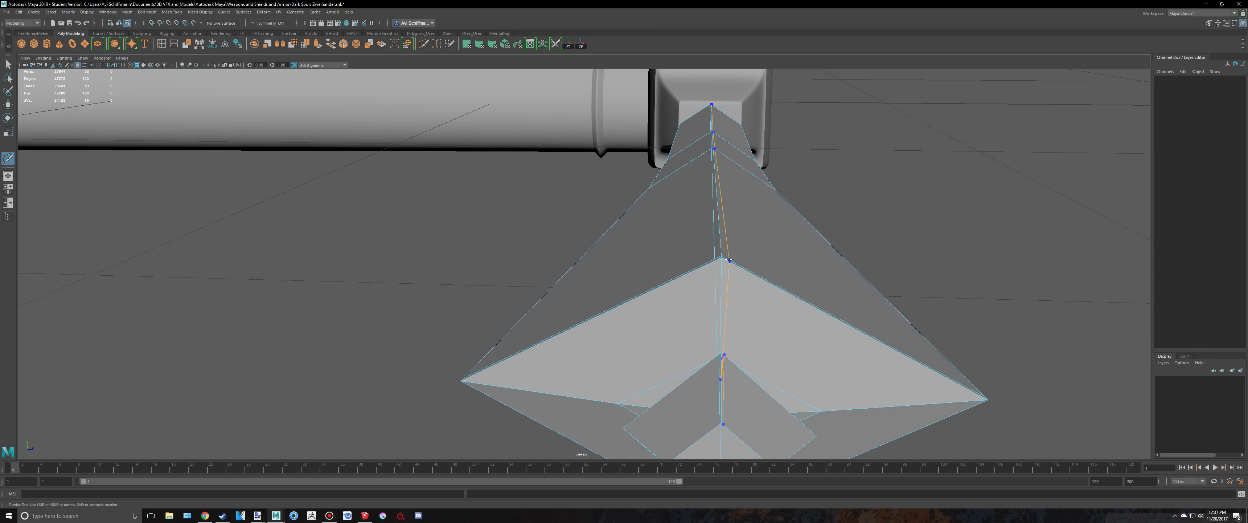
Insert lengthwise supporting edge loops close to the arm's outer side ridges.
{"action": "left_click_drag", "start_coordinate": [936, 328], "coordinate": [747, 276], "text": "alt"}
{"action": "right_click_drag", "start_coordinate": [747, 276], "coordinate": [723, 332], "text": "alt"}
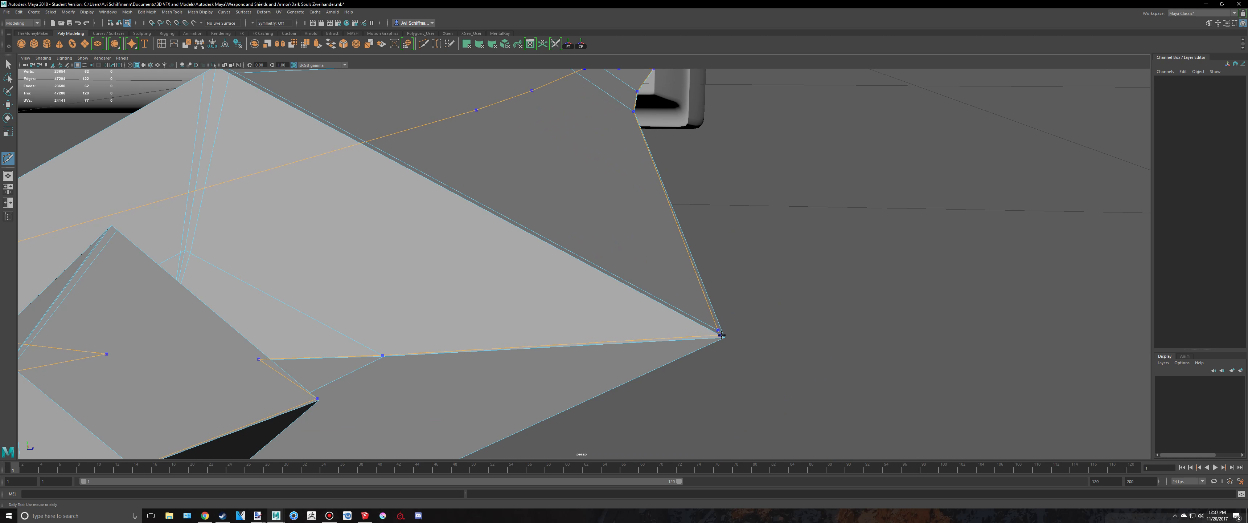
{"action": "key", "text": "Return"}
{"action": "left_click_drag", "start_coordinate": [713, 342], "coordinate": [694, 318], "text": "alt"}
{"action": "middle_click_drag", "start_coordinate": [694, 318], "coordinate": [676, 235], "text": "alt"}
{"action": "middle_click_drag", "start_coordinate": [676, 174], "coordinate": [677, 187], "text": "alt"}
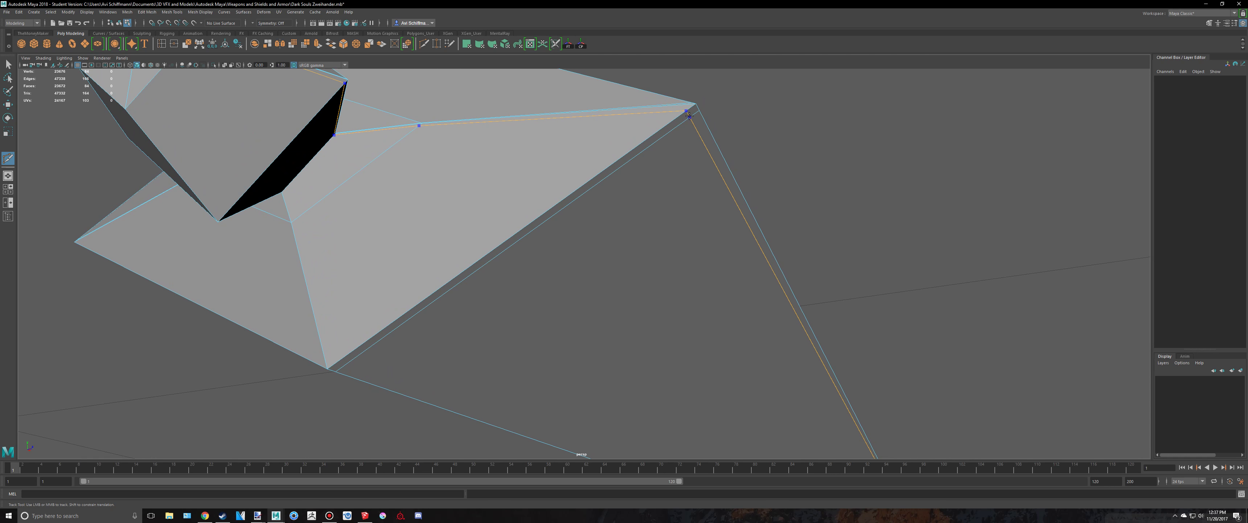
{"action": "left_click_drag", "start_coordinate": [616, 144], "coordinate": [565, 125], "text": "alt"}
{"action": "middle_click_drag", "start_coordinate": [567, 127], "coordinate": [578, 269], "text": "alt"}
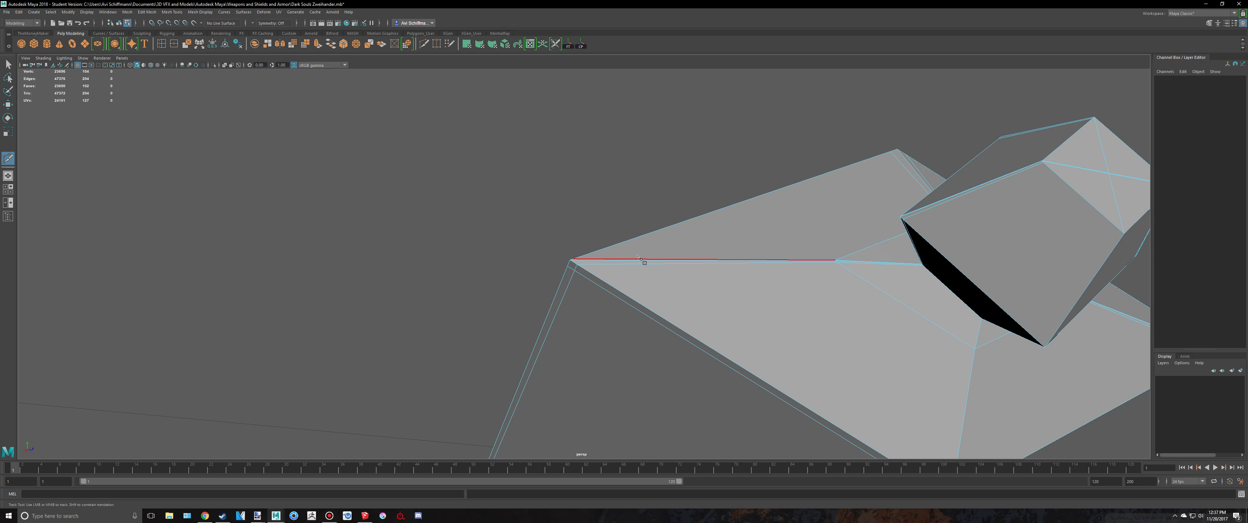
Preview the crossguard arm smoothed and examine its wide end and knob.
{"action": "scroll", "coordinate": [638, 256], "scroll_direction": "down", "scroll_amount": 5}
{"action": "right_click_drag", "start_coordinate": [731, 244], "coordinate": [776, 224]}
{"action": "key", "text": "3"}
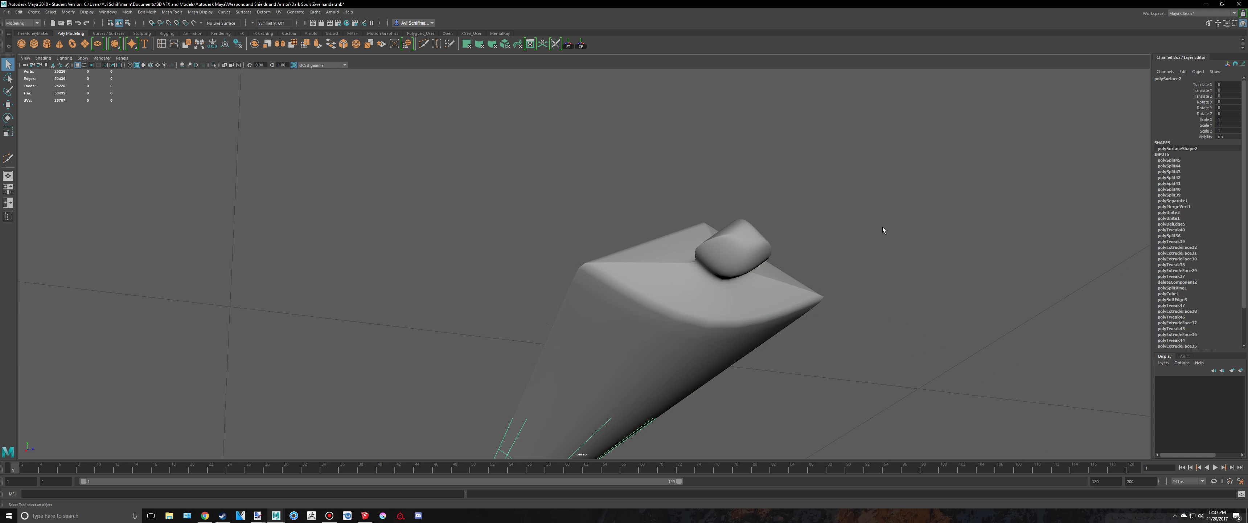
{"action": "left_click", "coordinate": [883, 226]}
{"action": "scroll", "coordinate": [883, 226], "scroll_direction": "down", "scroll_amount": 4}
{"action": "left_click_drag", "start_coordinate": [877, 227], "coordinate": [795, 272], "text": "alt"}
{"action": "left_click", "coordinate": [794, 272]}
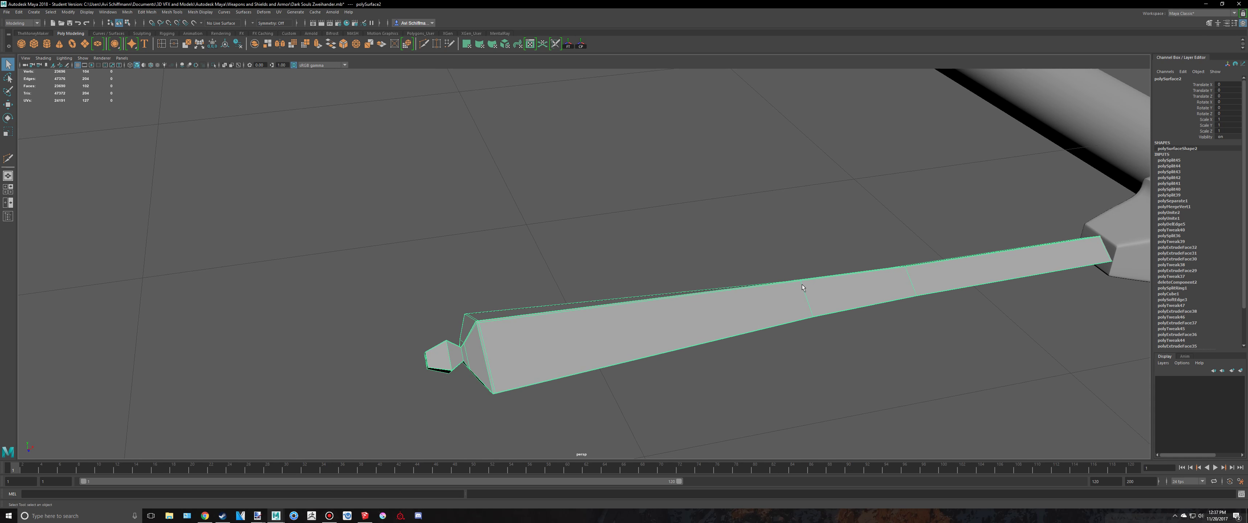
{"action": "key", "text": "1"}
{"action": "middle_click_drag", "start_coordinate": [590, 289], "coordinate": [698, 221], "text": "alt"}
{"action": "key", "text": "3"}
{"action": "scroll", "coordinate": [597, 270], "scroll_direction": "up", "scroll_amount": 8}
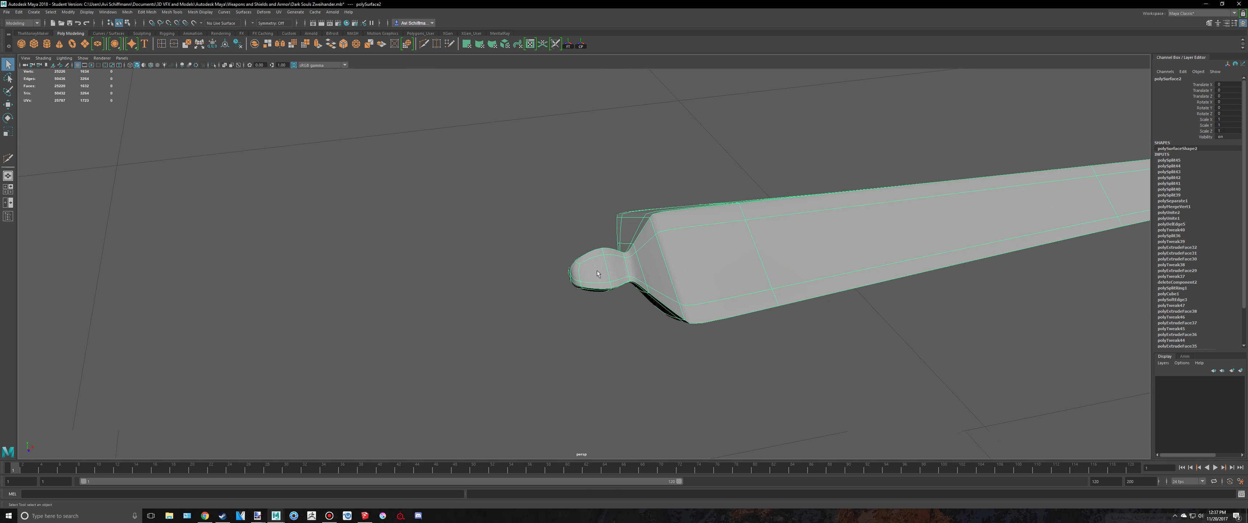
Insert supporting edge loops around the neck and on both sides of the end knob's widest edge.
{"action": "key", "text": "1"}
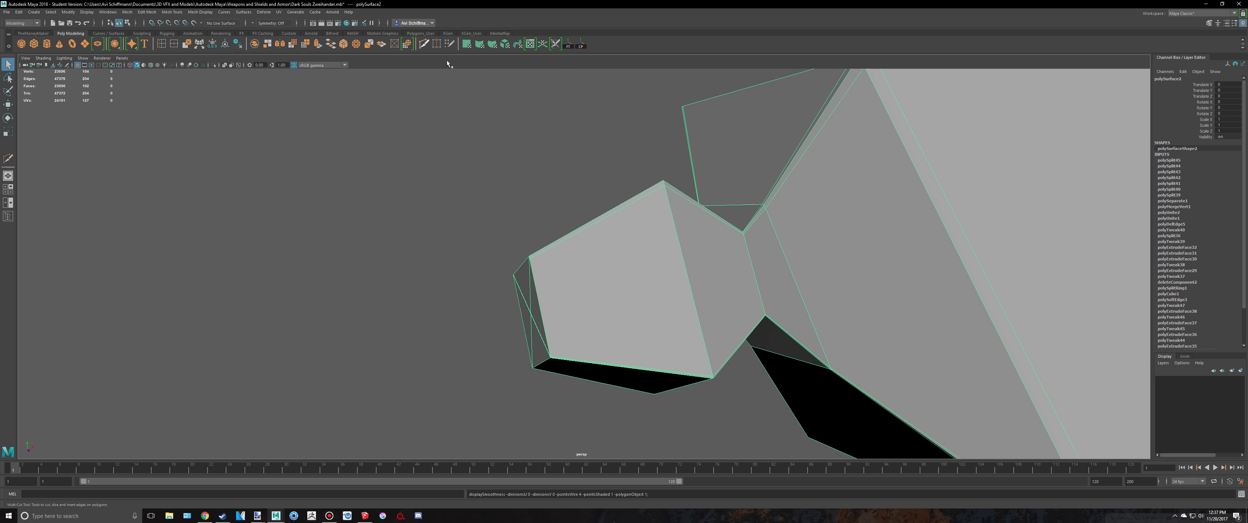
{"action": "middle_click_drag", "start_coordinate": [872, 247], "coordinate": [593, 199], "text": "alt"}
{"action": "left_click", "coordinate": [493, 154]}
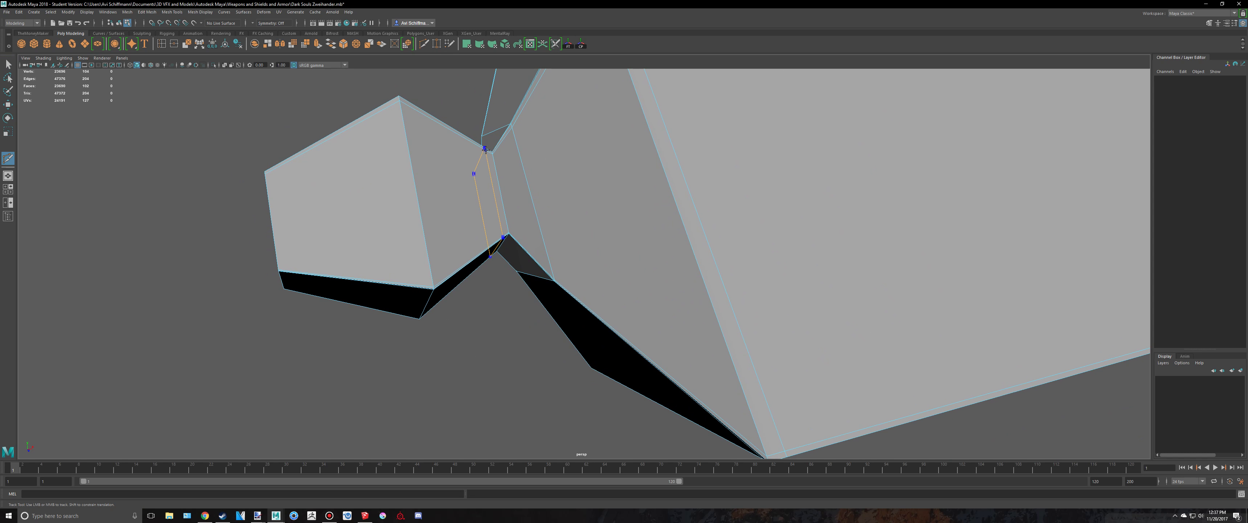
{"action": "left_click", "coordinate": [403, 99]}
{"action": "left_click", "coordinate": [396, 101], "text": "ctrl"}
{"action": "key", "text": "q"}
Preview the arm smoothed and examine the end knob and neck from several angles.
{"action": "scroll", "coordinate": [512, 202], "scroll_direction": "down", "scroll_amount": 4}
{"action": "left_click_drag", "start_coordinate": [458, 221], "coordinate": [567, 226], "text": "alt"}
{"action": "right_click_drag", "start_coordinate": [624, 208], "coordinate": [671, 194]}
{"action": "key", "text": "3"}
{"action": "left_click", "coordinate": [802, 138]}
{"action": "left_click_drag", "start_coordinate": [801, 138], "coordinate": [669, 191], "text": "alt"}
{"action": "left_click", "coordinate": [614, 220]}
{"action": "key", "text": "1"}
{"action": "scroll", "coordinate": [681, 174], "scroll_direction": "up", "scroll_amount": 2}
{"action": "key", "text": "3"}
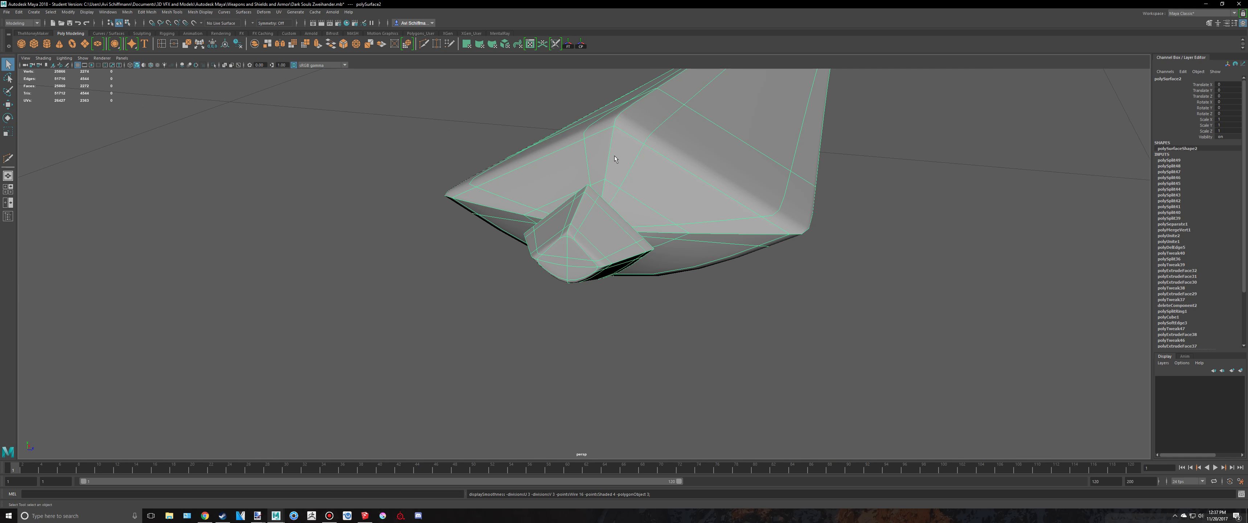
{"action": "left_click", "coordinate": [392, 138]}
{"action": "left_click_drag", "start_coordinate": [397, 146], "coordinate": [490, 204], "text": "alt"}
{"action": "left_click", "coordinate": [581, 231]}
Try inserting lengthwise edge loops beside the arm's remaining central ridge through the knob, and undo them.
{"action": "key", "text": "1"}
{"action": "left_click_drag", "start_coordinate": [581, 231], "coordinate": [686, 147], "text": "alt"}
{"action": "scroll", "coordinate": [686, 147], "scroll_direction": "up", "scroll_amount": 5}
{"action": "left_click", "coordinate": [425, 44]}
{"action": "scroll", "coordinate": [632, 120], "scroll_direction": "down", "scroll_amount": 3}
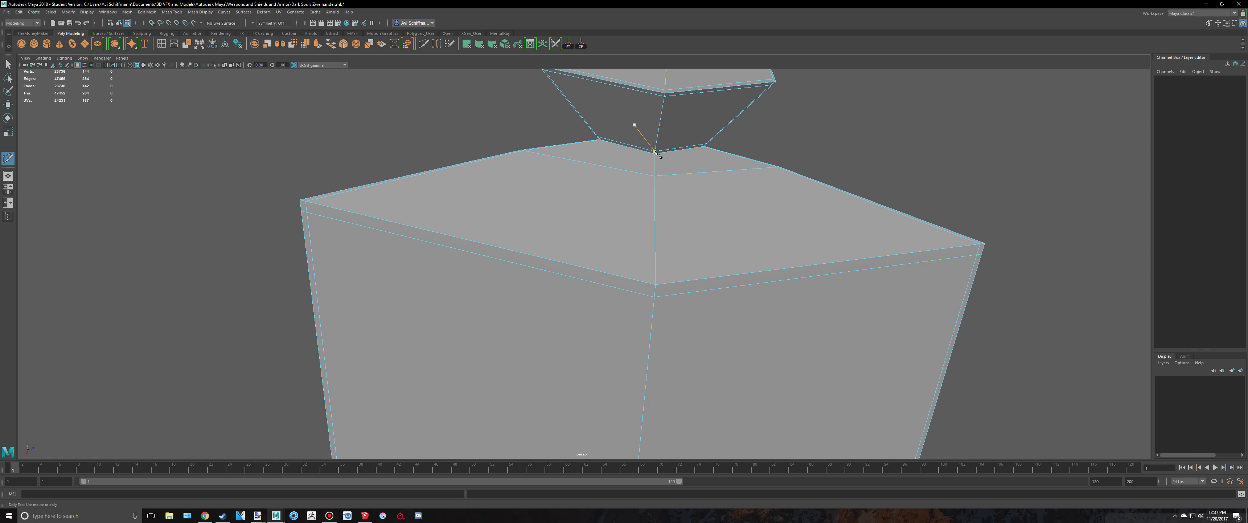
{"action": "middle_click_drag", "start_coordinate": [658, 125], "coordinate": [613, 208], "text": "alt"}
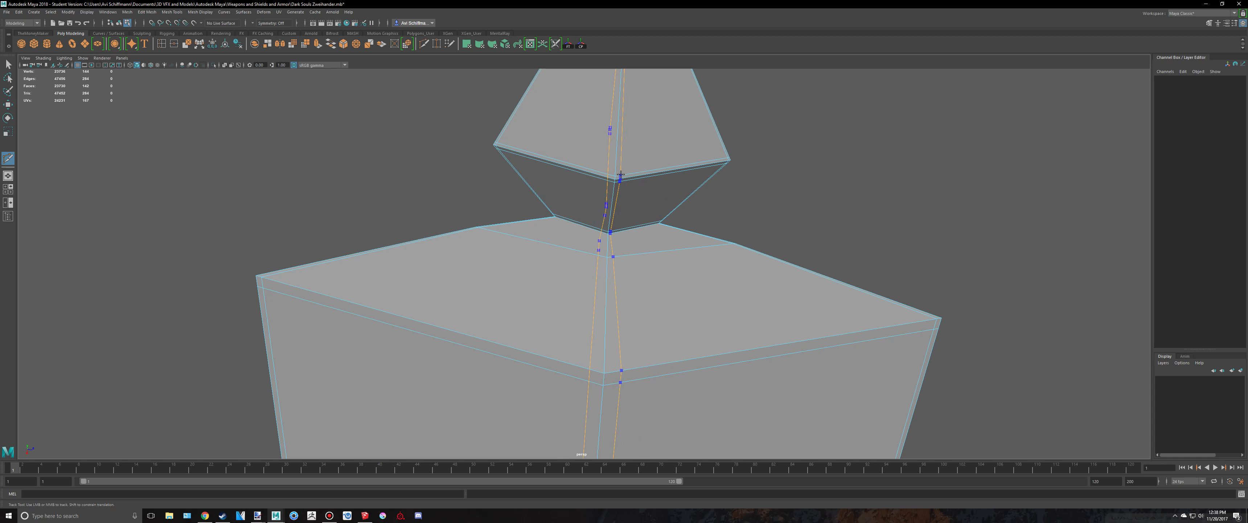
{"action": "left_click_drag", "start_coordinate": [668, 145], "coordinate": [782, 164], "text": "alt"}
{"action": "key", "text": "ctrl+z"}
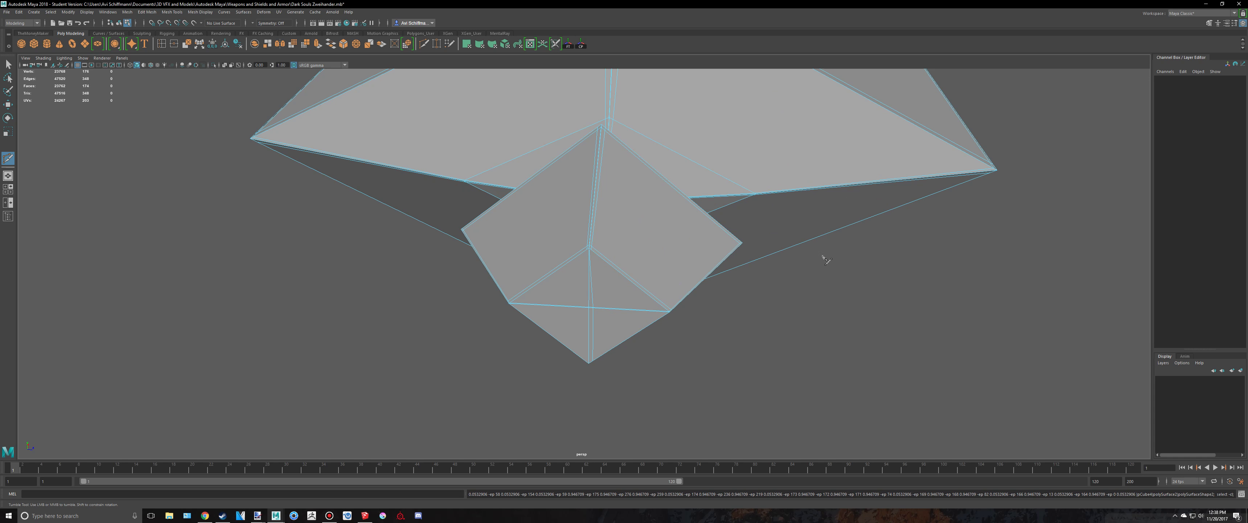
{"action": "key", "text": "ctrl+z"}
Compare the arm's tip in smoothed and unsmoothed display, viewing it from the end and side.
{"action": "left_click_drag", "start_coordinate": [823, 257], "coordinate": [786, 248], "text": "alt"}
{"action": "key", "text": "q"}
{"action": "right_click", "coordinate": [616, 191]}
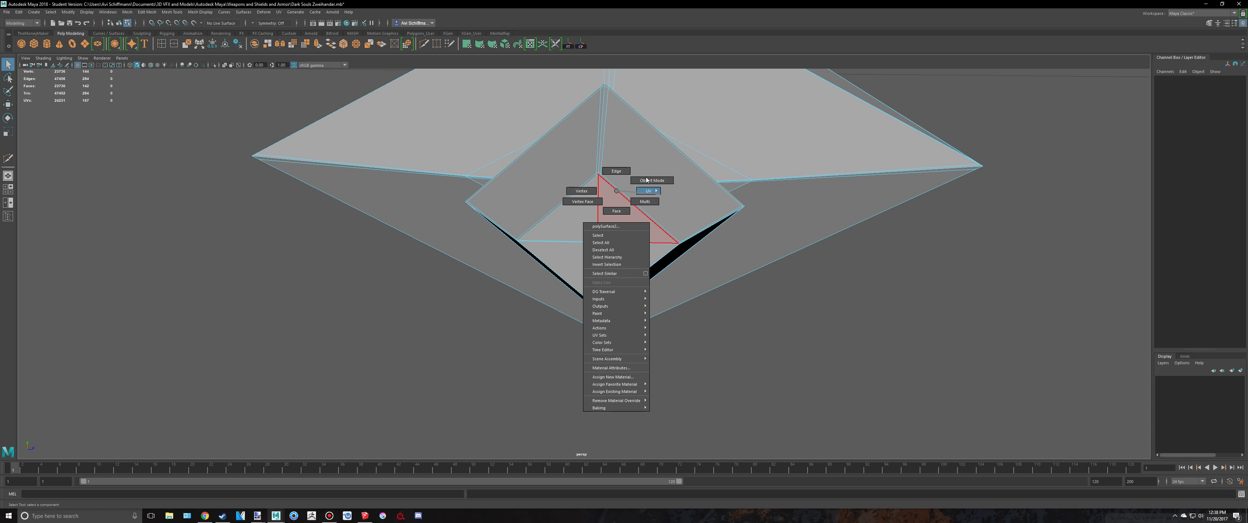
{"action": "right_click_drag", "start_coordinate": [646, 180], "coordinate": [652, 180]}
{"action": "left_click_drag", "start_coordinate": [759, 270], "coordinate": [755, 243], "text": "alt"}
{"action": "key", "text": "3"}
{"action": "left_click_drag", "start_coordinate": [767, 146], "coordinate": [755, 162], "text": "alt"}
{"action": "key", "text": "1"}
{"action": "left_click_drag", "start_coordinate": [636, 168], "coordinate": [499, 170], "text": "alt"}
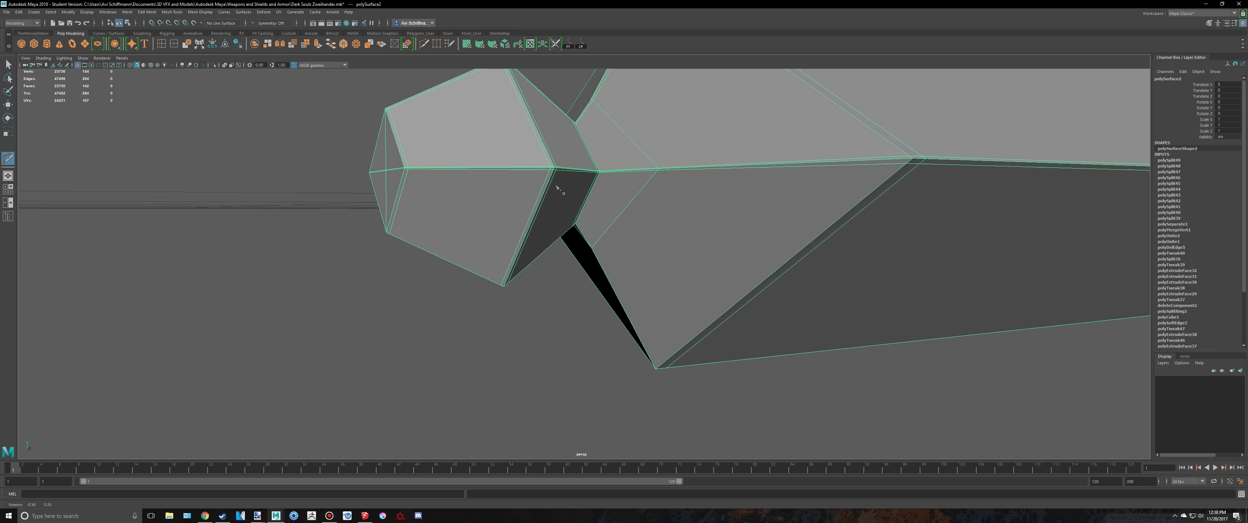
Try an extra edge loop around the end knob's body, preview it smoothed, and undo it.
{"action": "key", "text": "y"}
{"action": "left_click", "coordinate": [453, 167], "text": "ctrl"}
{"action": "key", "text": "q"}
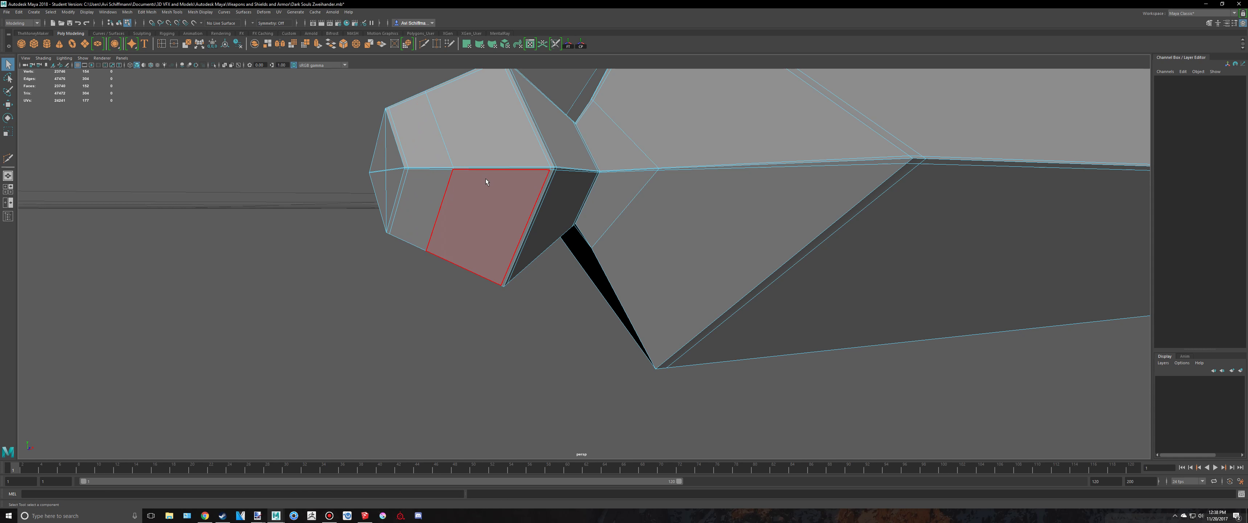
{"action": "right_click_drag", "start_coordinate": [485, 178], "coordinate": [529, 169]}
{"action": "key", "text": "3"}
{"action": "left_click", "coordinate": [427, 309]}
{"action": "left_click_drag", "start_coordinate": [447, 246], "coordinate": [525, 204], "text": "alt"}
{"action": "left_click", "coordinate": [543, 173]}
{"action": "key", "text": "1"}
{"action": "key", "text": "ctrl+z"}
{"action": "key", "text": "ctrl+z"}
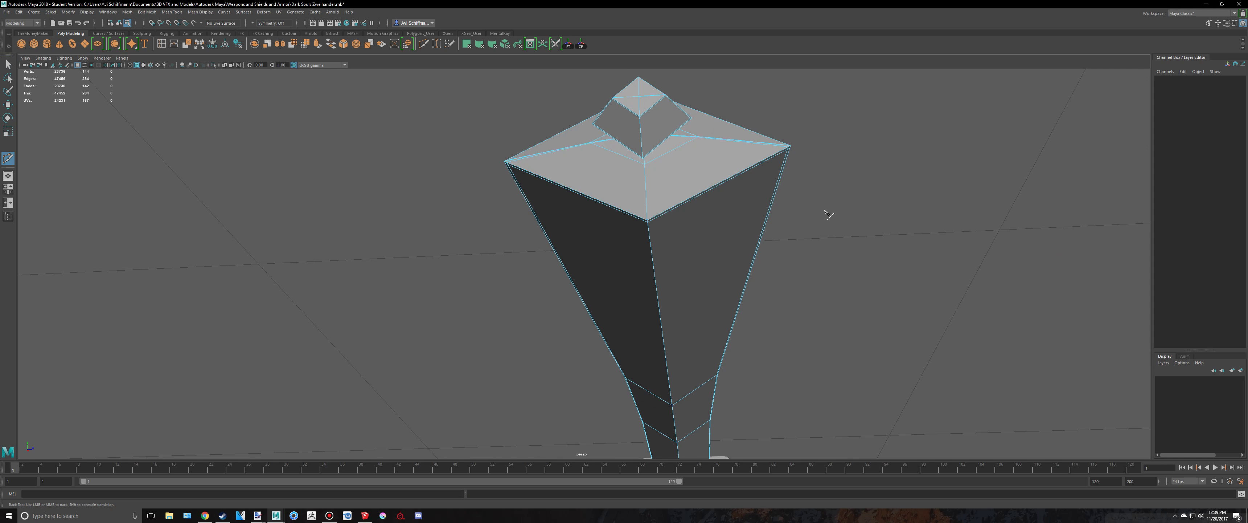
Insert supporting edge loops on both sides of the arm's remaining unsupported central ridge with Multi-Cut.
{"action": "right_click_drag", "start_coordinate": [828, 215], "coordinate": [318, 455], "text": "alt"}
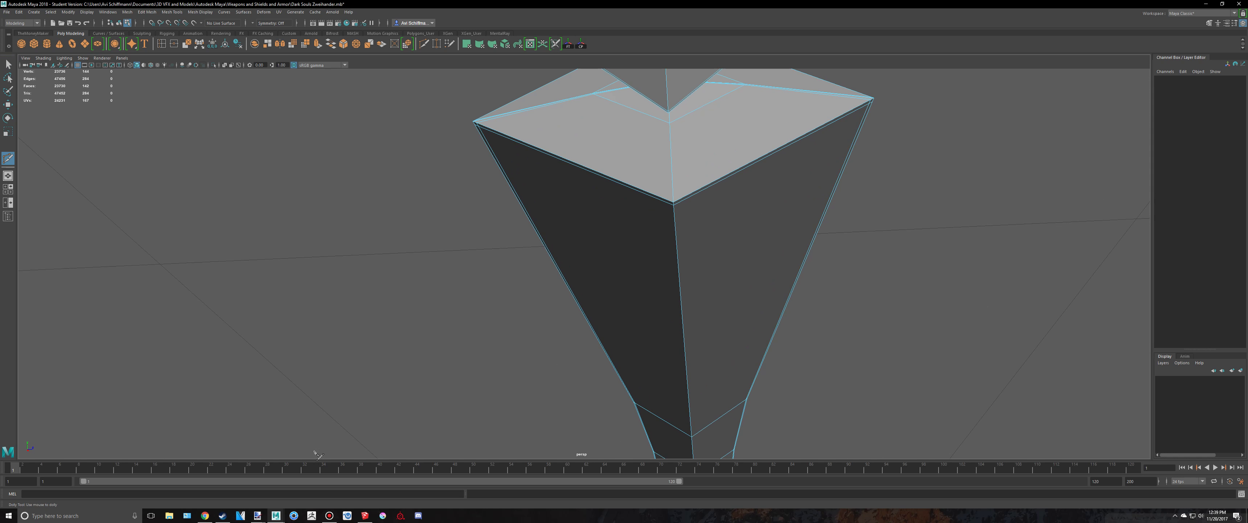
{"action": "left_click", "coordinate": [330, 515]}
{"action": "middle_click_drag", "start_coordinate": [795, 253], "coordinate": [776, 260], "text": "alt"}
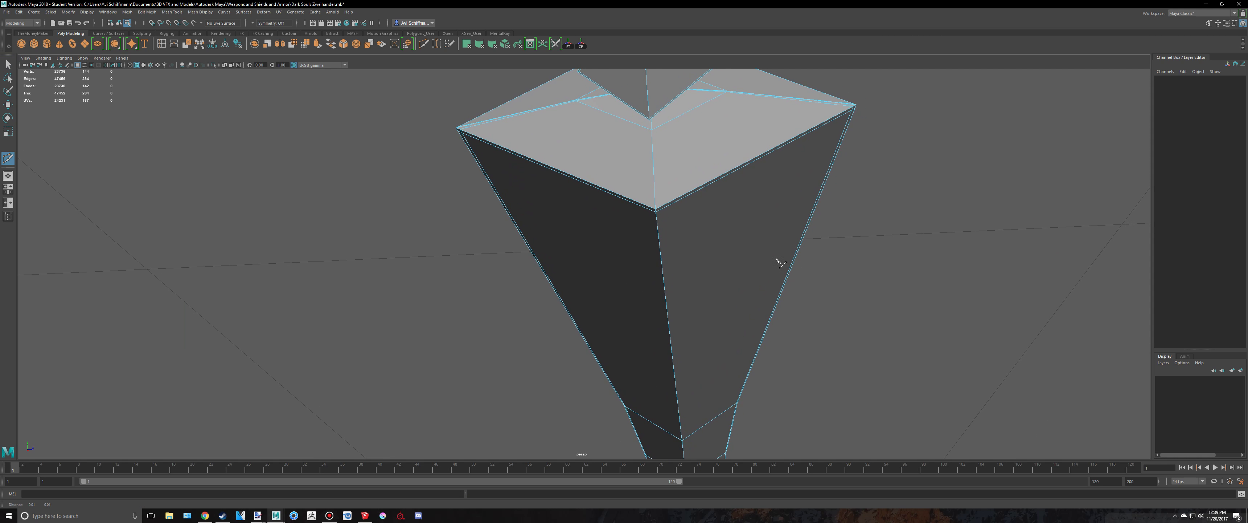
{"action": "scroll", "coordinate": [707, 213], "scroll_direction": "up", "scroll_amount": 1}
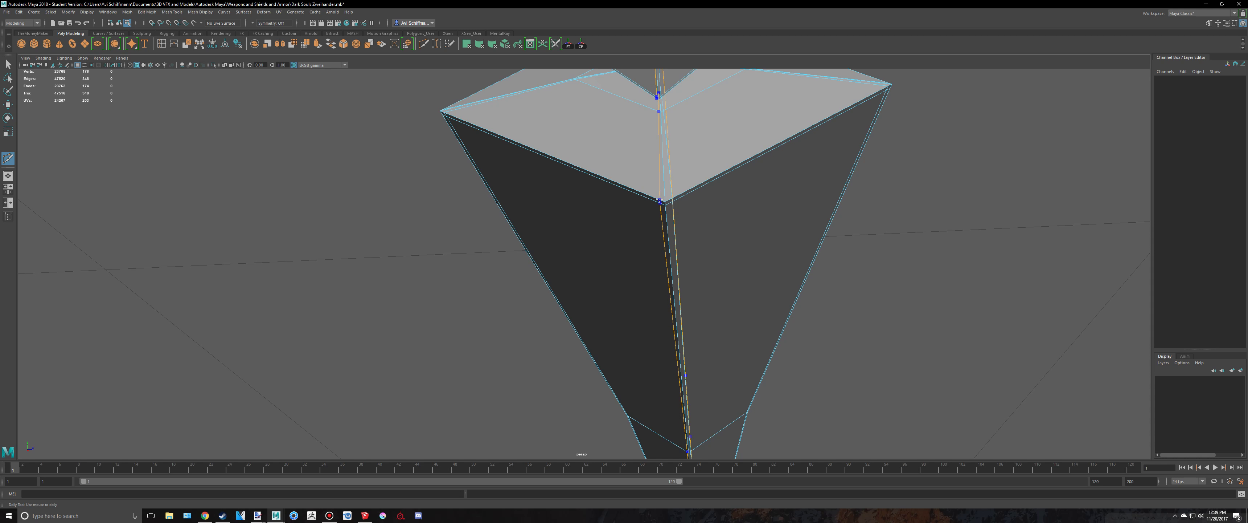
{"action": "left_click", "coordinate": [659, 200], "text": "ctrl"}
Preview the arm smoothed and view it together with the central guard block.
{"action": "scroll", "coordinate": [688, 209], "scroll_direction": "down", "scroll_amount": 6}
{"action": "left_click_drag", "start_coordinate": [744, 295], "coordinate": [702, 329], "text": "alt"}
{"action": "key", "text": "q"}
{"action": "right_click_drag", "start_coordinate": [636, 286], "coordinate": [677, 273]}
{"action": "key", "text": "3"}
{"action": "left_click", "coordinate": [726, 349]}
{"action": "scroll", "coordinate": [715, 339], "scroll_direction": "down", "scroll_amount": 2}
{"action": "left_click_drag", "start_coordinate": [693, 323], "coordinate": [683, 354], "text": "alt"}
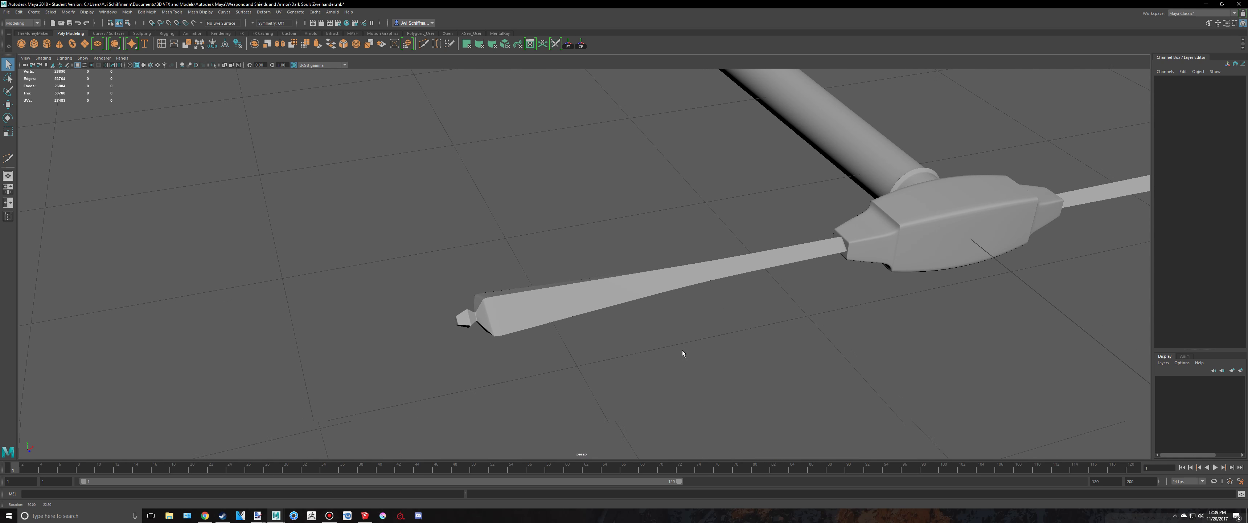
Delete the opposite crossguard arm that has no supporting edge loops.
{"action": "left_click", "coordinate": [608, 265]}
{"action": "middle_click_drag", "start_coordinate": [699, 276], "coordinate": [589, 272], "text": "alt"}
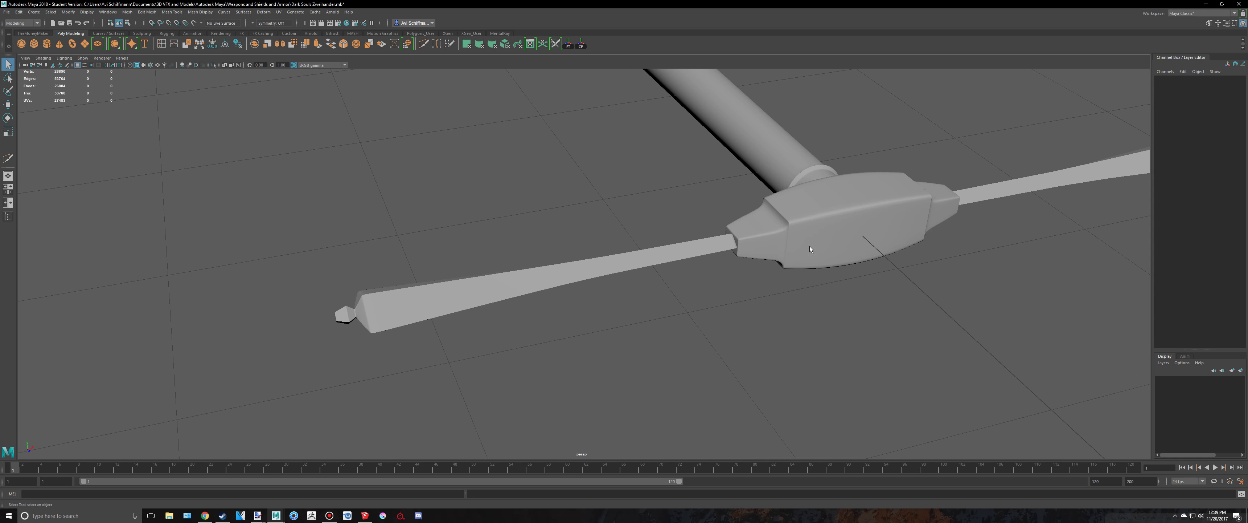
{"action": "left_click", "coordinate": [629, 266]}
{"action": "left_click_drag", "start_coordinate": [630, 268], "coordinate": [605, 224], "text": "alt"}
{"action": "middle_click_drag", "start_coordinate": [618, 268], "coordinate": [868, 224], "text": "alt"}
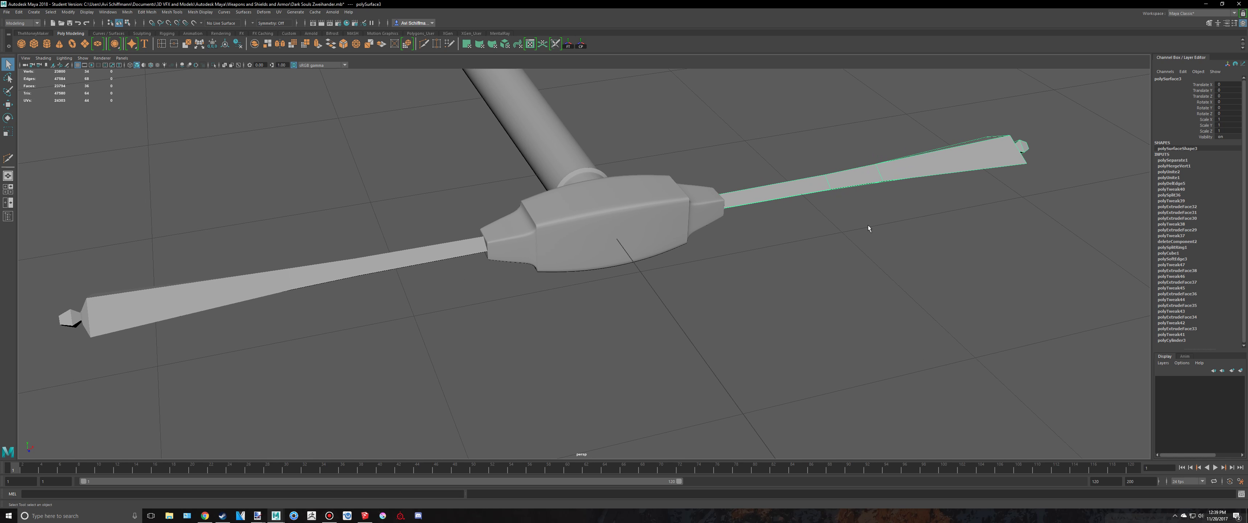
{"action": "key", "text": "Delete"}
Apply Mesh Smooth to the remaining crossguard arm.
{"action": "left_click", "coordinate": [449, 252]}
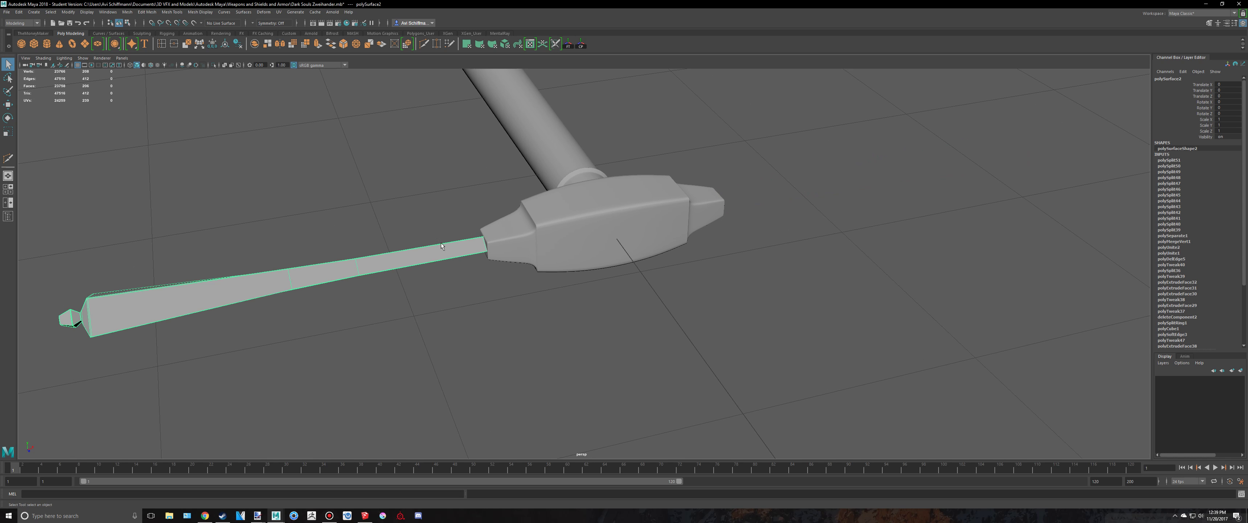
{"action": "scroll", "coordinate": [286, 192], "scroll_direction": "up", "scroll_amount": 3}
{"action": "middle_click_drag", "start_coordinate": [273, 206], "coordinate": [789, 182], "text": "alt"}
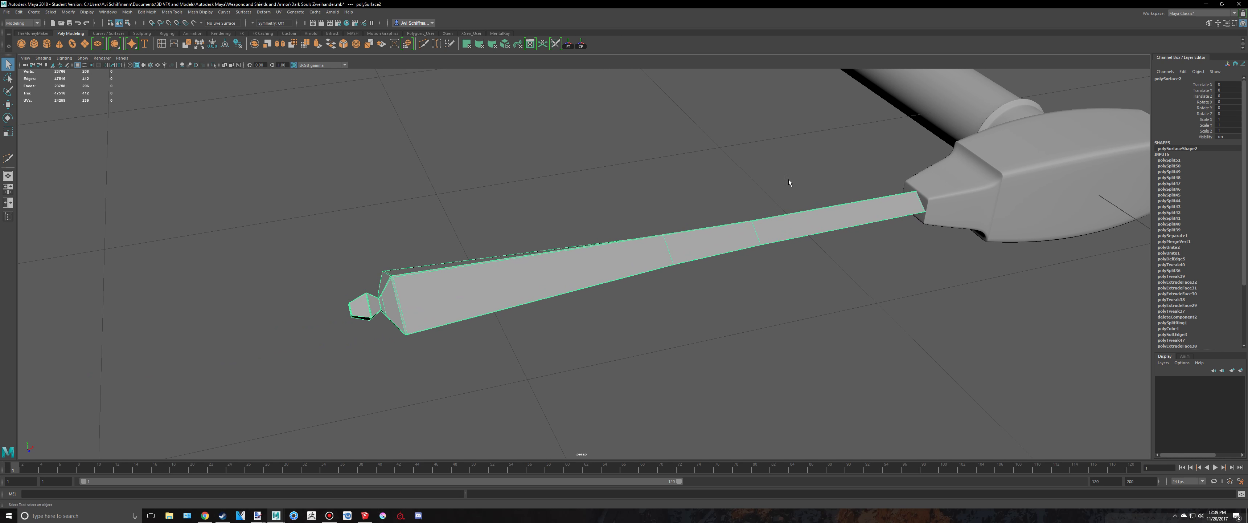
{"action": "left_click", "coordinate": [128, 12]}
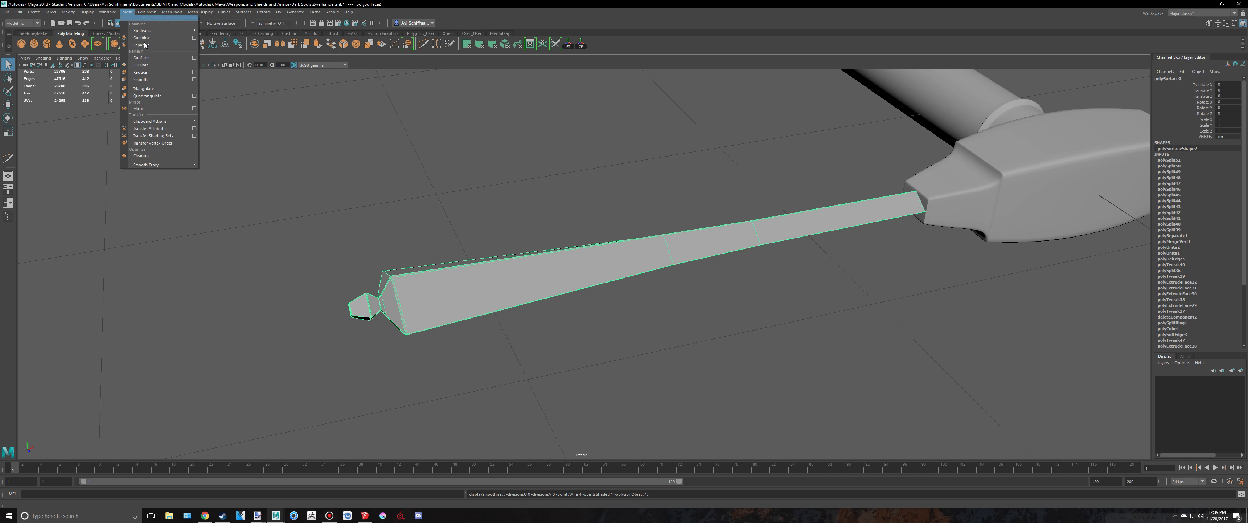
{"action": "left_click", "coordinate": [140, 78]}
{"action": "key", "text": "q"}
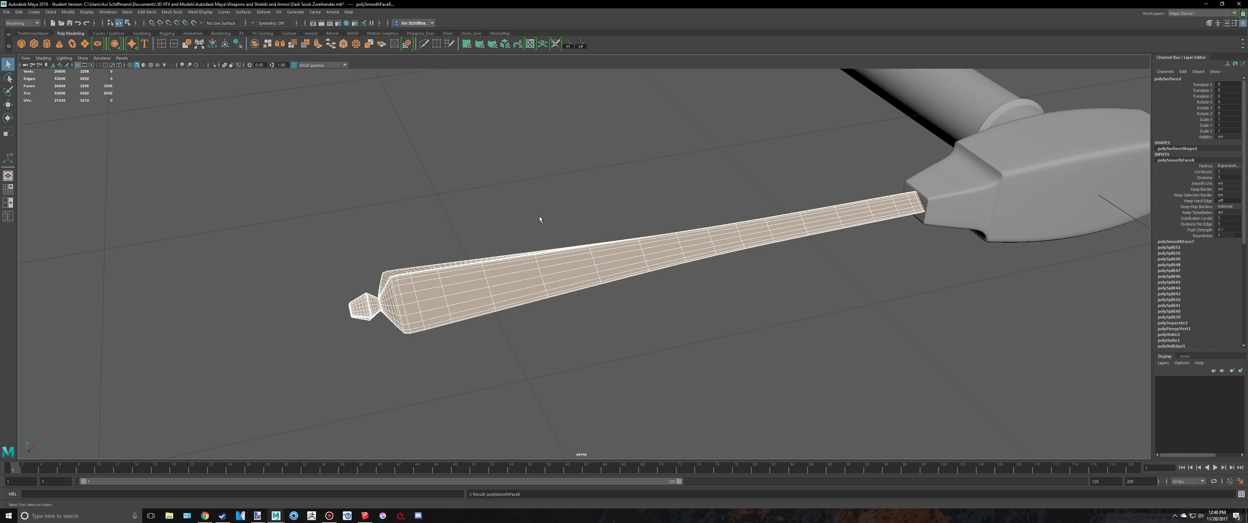
Center the pivot of the smoothed crossguard arm in the top view.
{"action": "left_click", "coordinate": [626, 202]}
{"action": "scroll", "coordinate": [626, 200], "scroll_direction": "down", "scroll_amount": 3}
{"action": "left_click_drag", "start_coordinate": [848, 201], "coordinate": [802, 202], "text": "alt"}
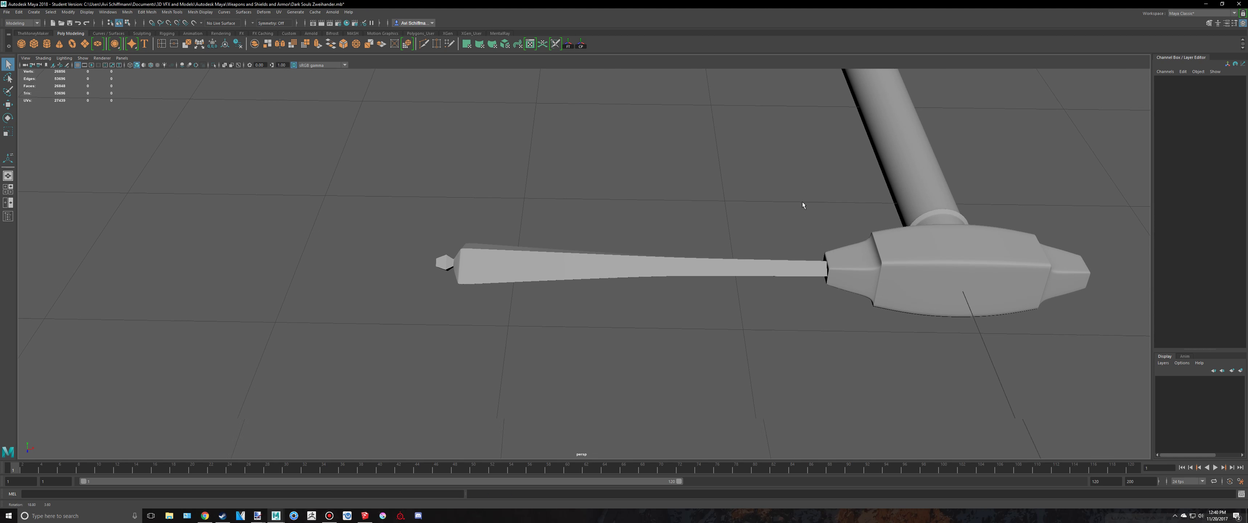
{"action": "left_click", "coordinate": [795, 262]}
{"action": "key", "text": "space"}
{"action": "key", "text": "space"}
{"action": "scroll", "coordinate": [383, 174], "scroll_direction": "down", "scroll_amount": 10}
{"action": "key", "text": "f"}
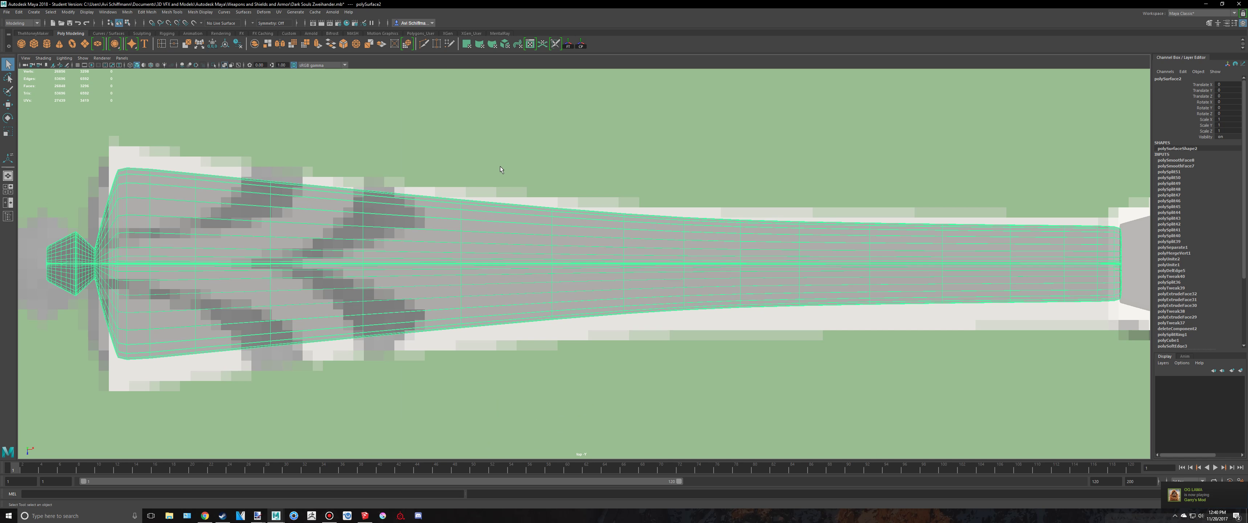
{"action": "scroll", "coordinate": [534, 177], "scroll_direction": "down", "scroll_amount": 7}
{"action": "scroll", "coordinate": [727, 211], "scroll_direction": "up", "scroll_amount": 2}
{"action": "key", "text": "w"}
{"action": "scroll", "coordinate": [730, 212], "scroll_direction": "up", "scroll_amount": 4}
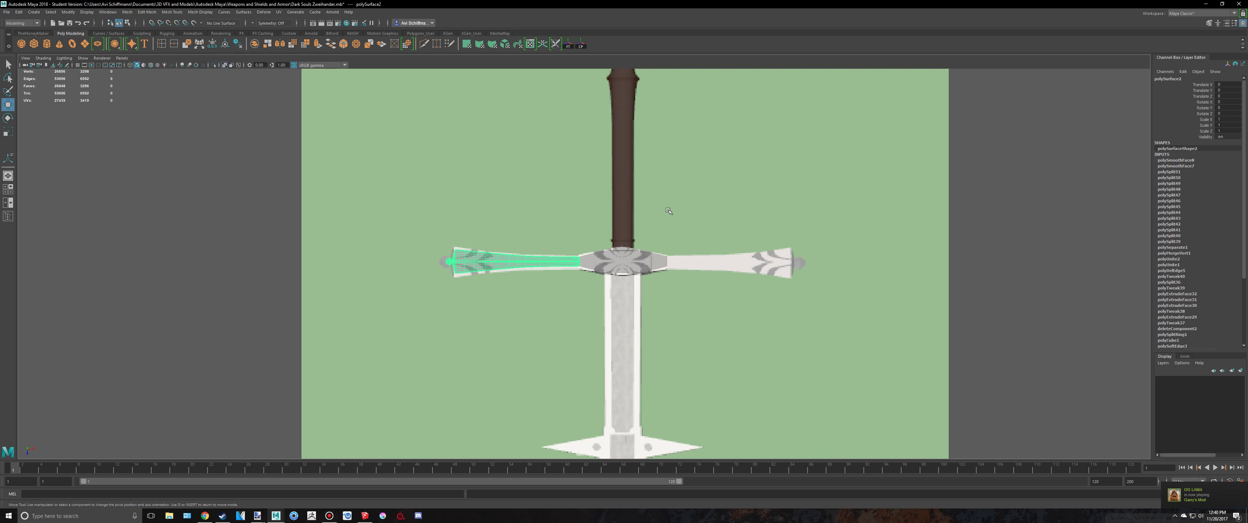
{"action": "scroll", "coordinate": [642, 237], "scroll_direction": "down", "scroll_amount": 4}
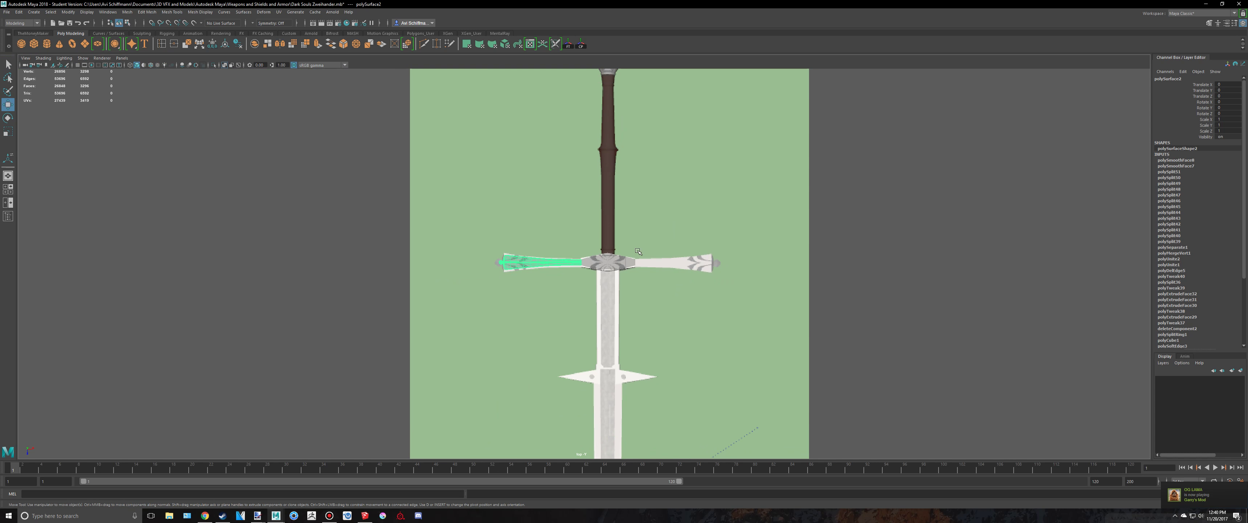
{"action": "middle_click_drag", "start_coordinate": [647, 299], "coordinate": [661, 178], "text": "alt"}
{"action": "scroll", "coordinate": [677, 307], "scroll_direction": "down", "scroll_amount": 1}
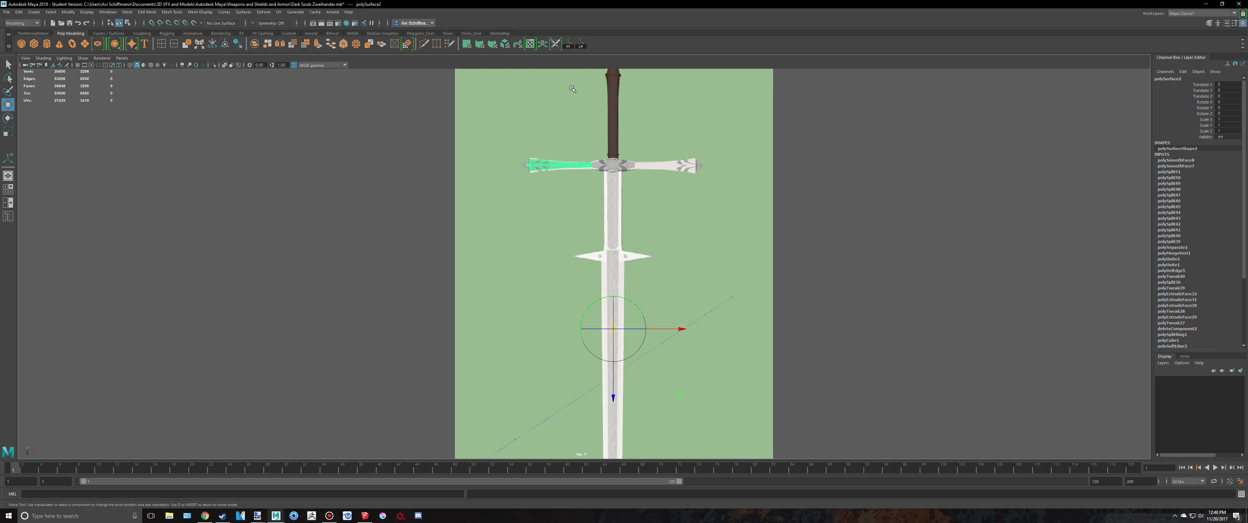
{"action": "left_click", "coordinate": [68, 12]}
{"action": "key", "text": "f"}
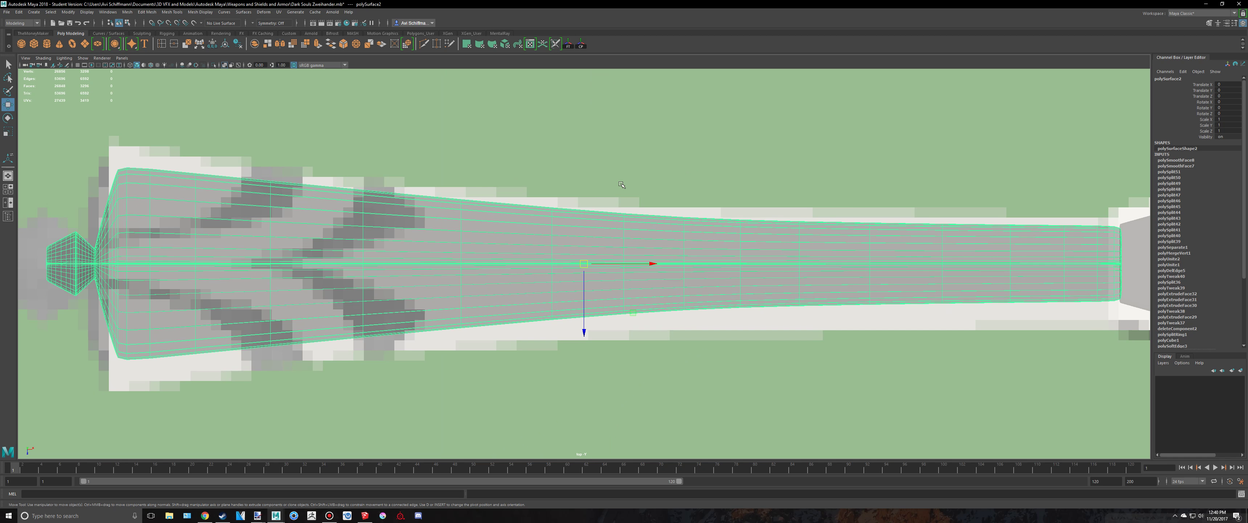
Move the arm's pivot horizontally to the middle of the central guard block.
{"action": "scroll", "coordinate": [593, 162], "scroll_direction": "down", "scroll_amount": 3}
{"action": "key", "text": "d"}
{"action": "scroll", "coordinate": [630, 203], "scroll_direction": "down", "scroll_amount": 5}
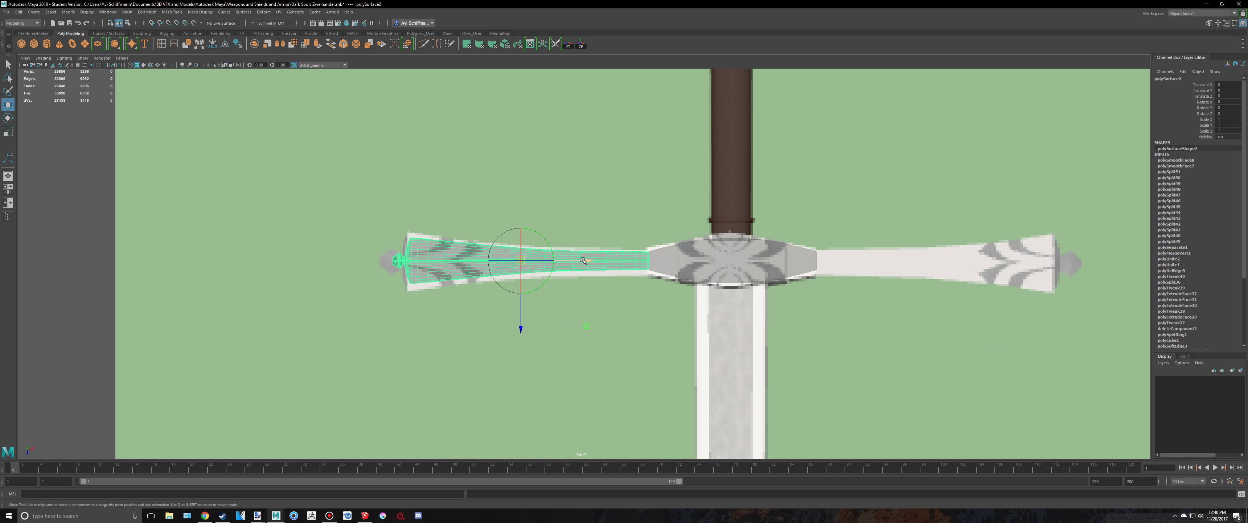
{"action": "middle_click_drag", "start_coordinate": [591, 264], "coordinate": [724, 262]}
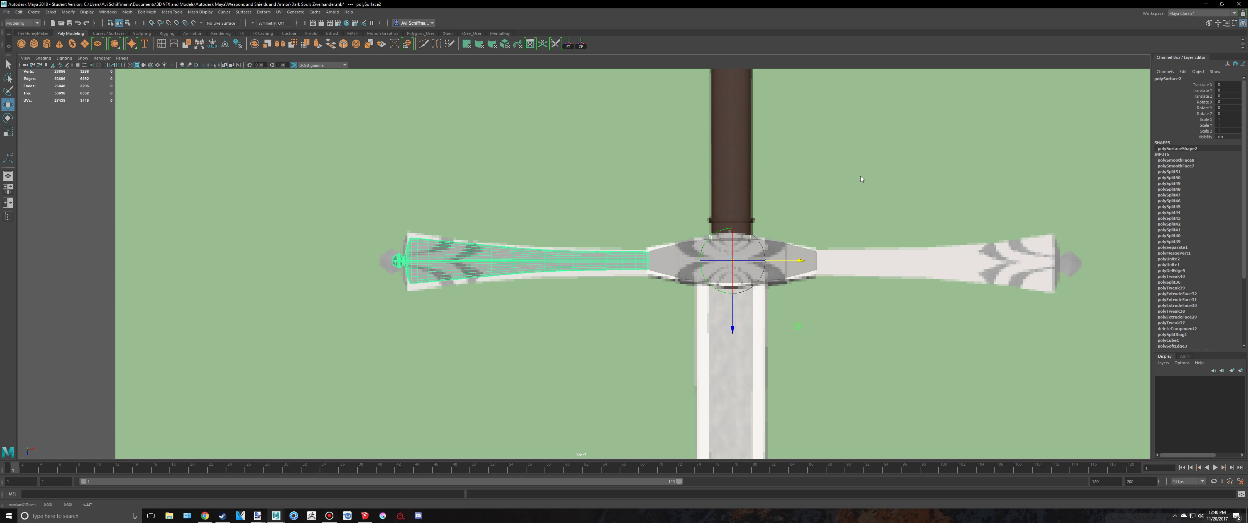
{"action": "key", "text": "space"}
{"action": "key", "text": "space"}
{"action": "key", "text": "q"}
{"action": "right_click", "coordinate": [809, 231]}
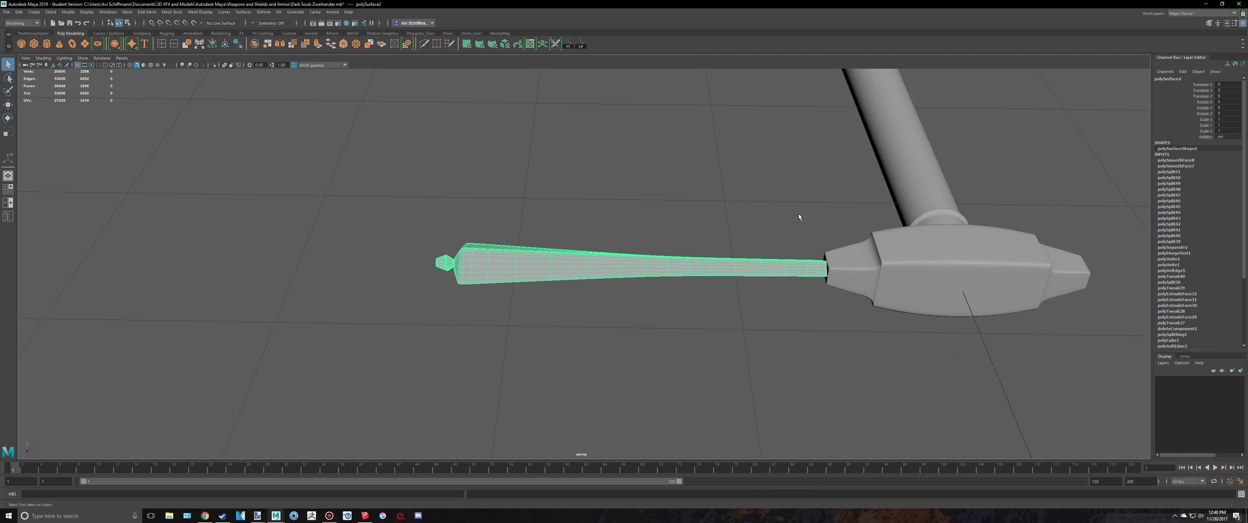
{"action": "left_click", "coordinate": [811, 229]}
Duplicate the crossguard arm and mirror the copy along X to the opposite side of the guard block.
{"action": "middle_click_drag", "start_coordinate": [816, 209], "coordinate": [645, 172], "text": "alt"}
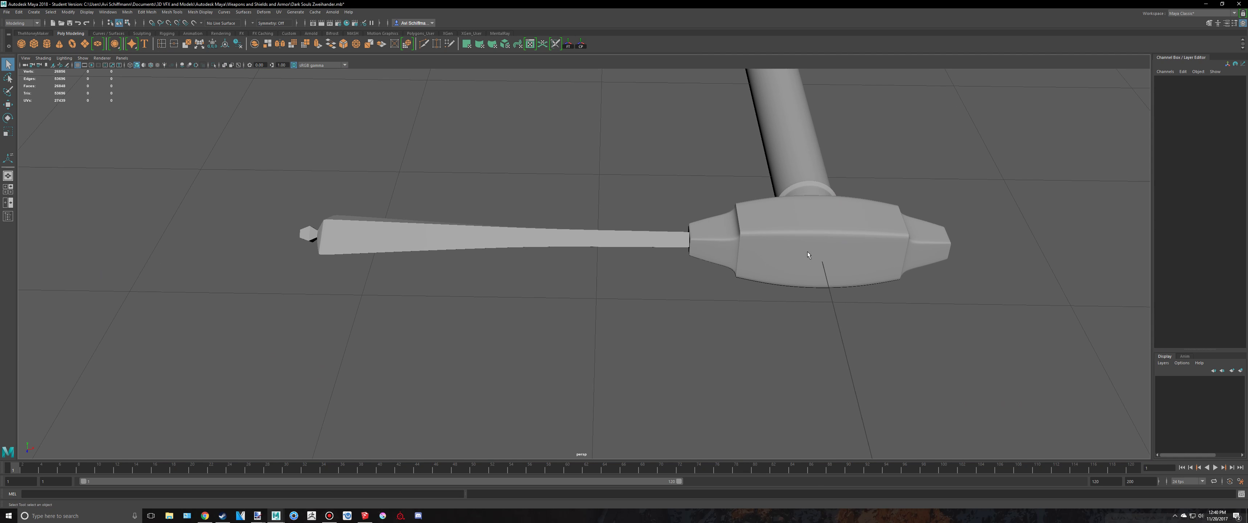
{"action": "left_click", "coordinate": [583, 228]}
{"action": "middle_click_drag", "start_coordinate": [648, 227], "coordinate": [587, 217], "text": "alt"}
{"action": "key", "text": "ctrl+d"}
{"action": "key", "text": "r"}
{"action": "left_click_drag", "start_coordinate": [764, 249], "coordinate": [640, 247]}
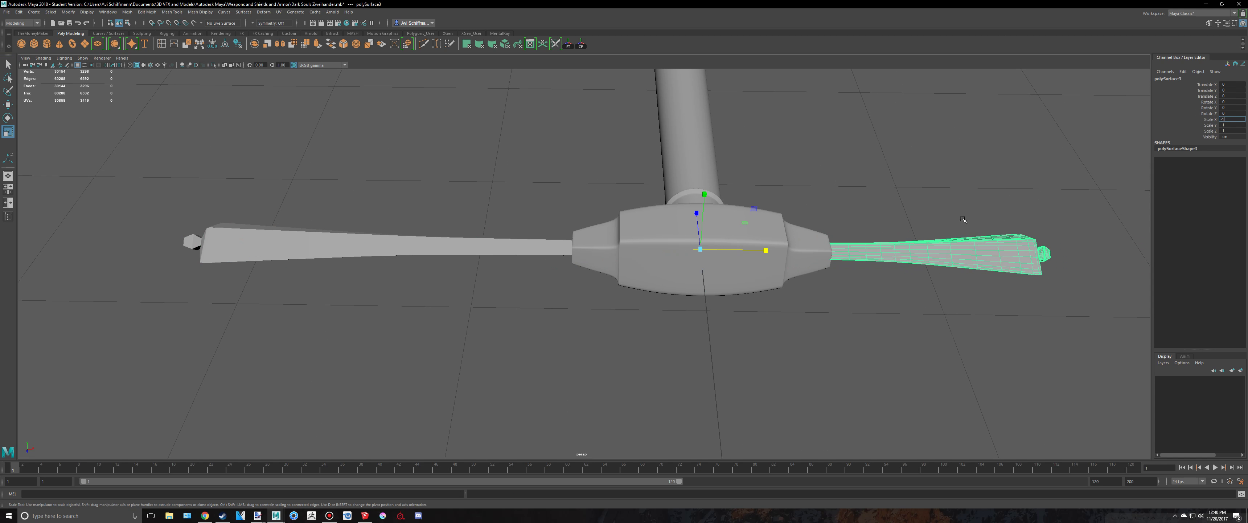
{"action": "key", "text": "Return"}
{"action": "left_click_drag", "start_coordinate": [962, 220], "coordinate": [867, 177], "text": "alt"}
{"action": "left_click", "coordinate": [915, 206]}
Center the pivot of the original crossguard arm and of its mirrored copy.
{"action": "scroll", "coordinate": [915, 204], "scroll_direction": "down", "scroll_amount": 5}
{"action": "left_click", "coordinate": [518, 246]}
{"action": "left_click", "coordinate": [581, 45]}
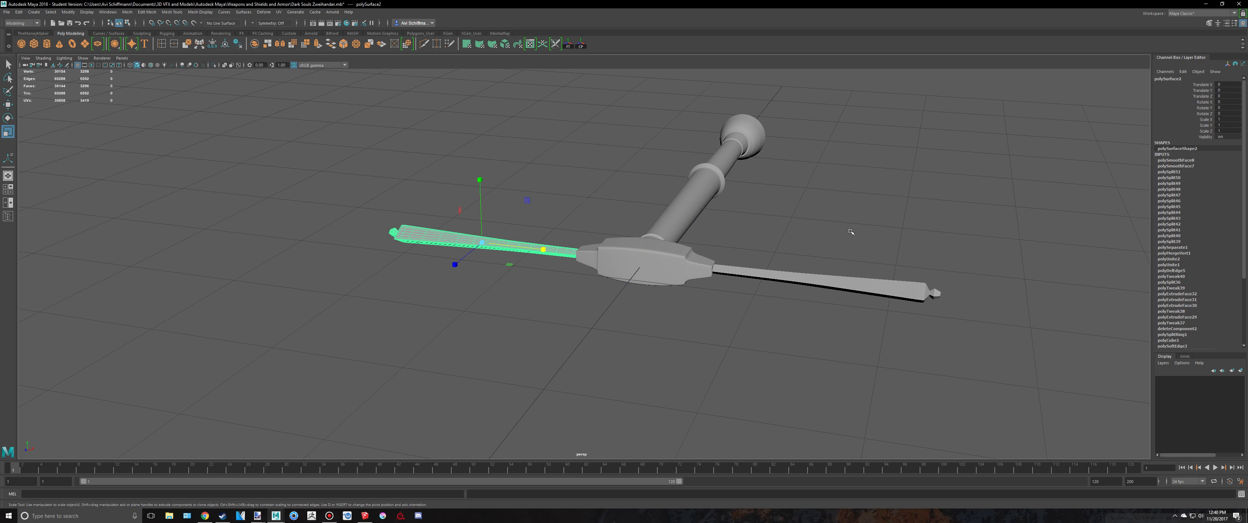
{"action": "left_click_drag", "start_coordinate": [868, 234], "coordinate": [885, 332]}
{"action": "key", "text": "g"}
{"action": "left_click", "coordinate": [847, 185]}
Save the scene with both crossguard arms in place.
{"action": "scroll", "coordinate": [816, 192], "scroll_direction": "up", "scroll_amount": 4}
{"action": "left_click_drag", "start_coordinate": [817, 193], "coordinate": [980, 183], "text": "alt"}
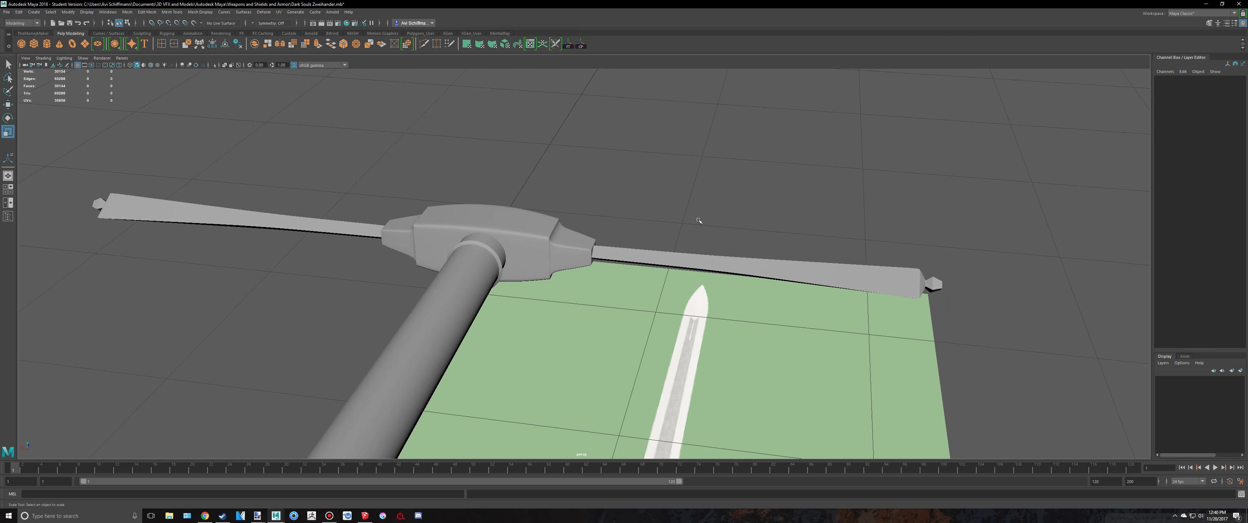
{"action": "scroll", "coordinate": [698, 223], "scroll_direction": "down", "scroll_amount": 6}
{"action": "key", "text": "q"}
{"action": "key", "text": "ctrl+s"}
Examine the assembled crossguard, grip and pommel against the reference image of the whole sword.
{"action": "left_click_drag", "start_coordinate": [583, 256], "coordinate": [702, 270], "text": "alt"}
{"action": "middle_click_drag", "start_coordinate": [702, 270], "coordinate": [649, 202], "text": "alt"}
{"action": "left_click_drag", "start_coordinate": [648, 202], "coordinate": [533, 314], "text": "alt"}
{"action": "left_click", "coordinate": [329, 516]}
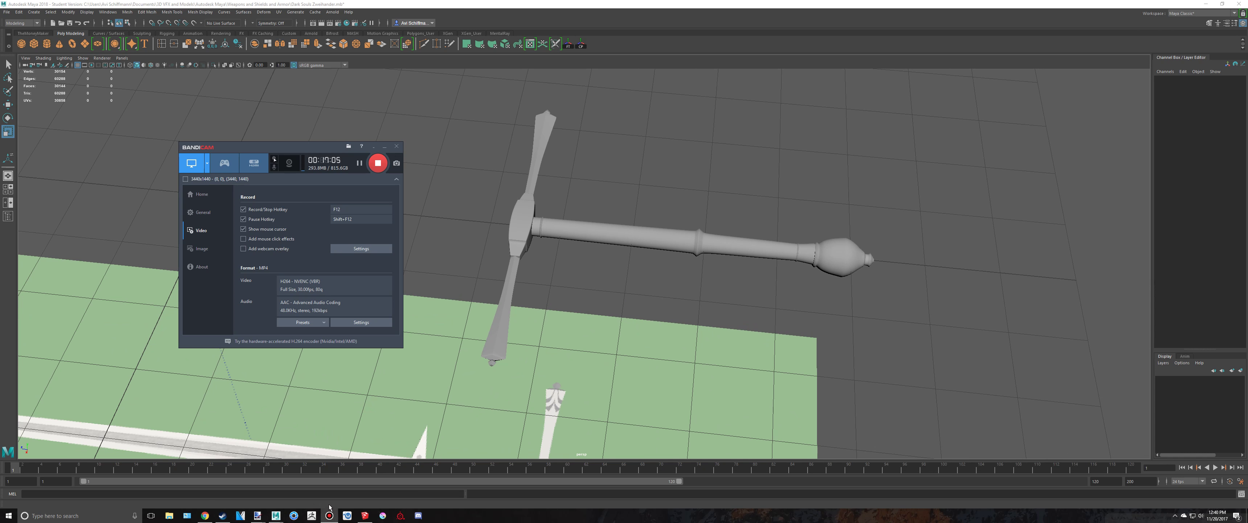
{"action": "left_click_drag", "start_coordinate": [593, 288], "coordinate": [611, 319], "text": "alt"}
{"action": "middle_click_drag", "start_coordinate": [611, 320], "coordinate": [795, 301], "text": "alt"}
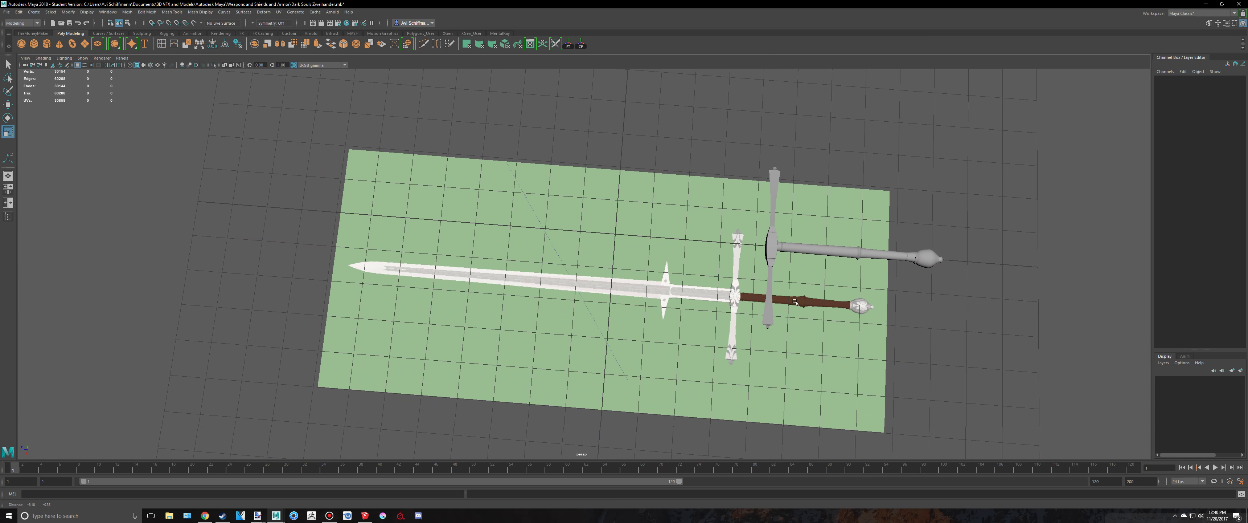
{"action": "left_click", "coordinate": [370, 260]}
{"action": "scroll", "coordinate": [783, 196], "scroll_direction": "up", "scroll_amount": 3}
{"action": "middle_click_drag", "start_coordinate": [770, 197], "coordinate": [572, 265], "text": "alt"}
{"action": "left_click", "coordinate": [696, 161]}
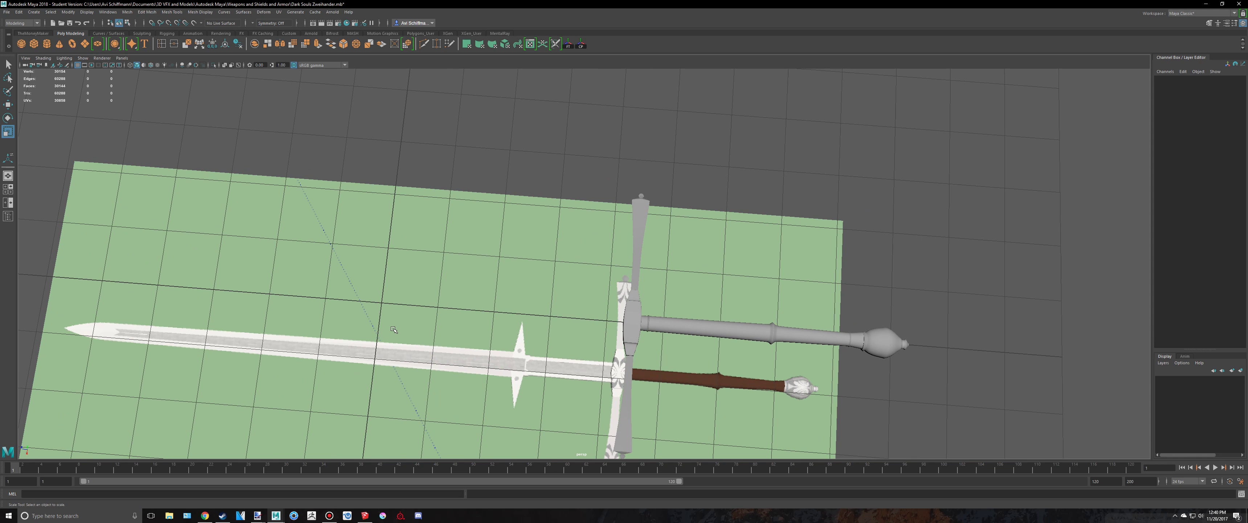